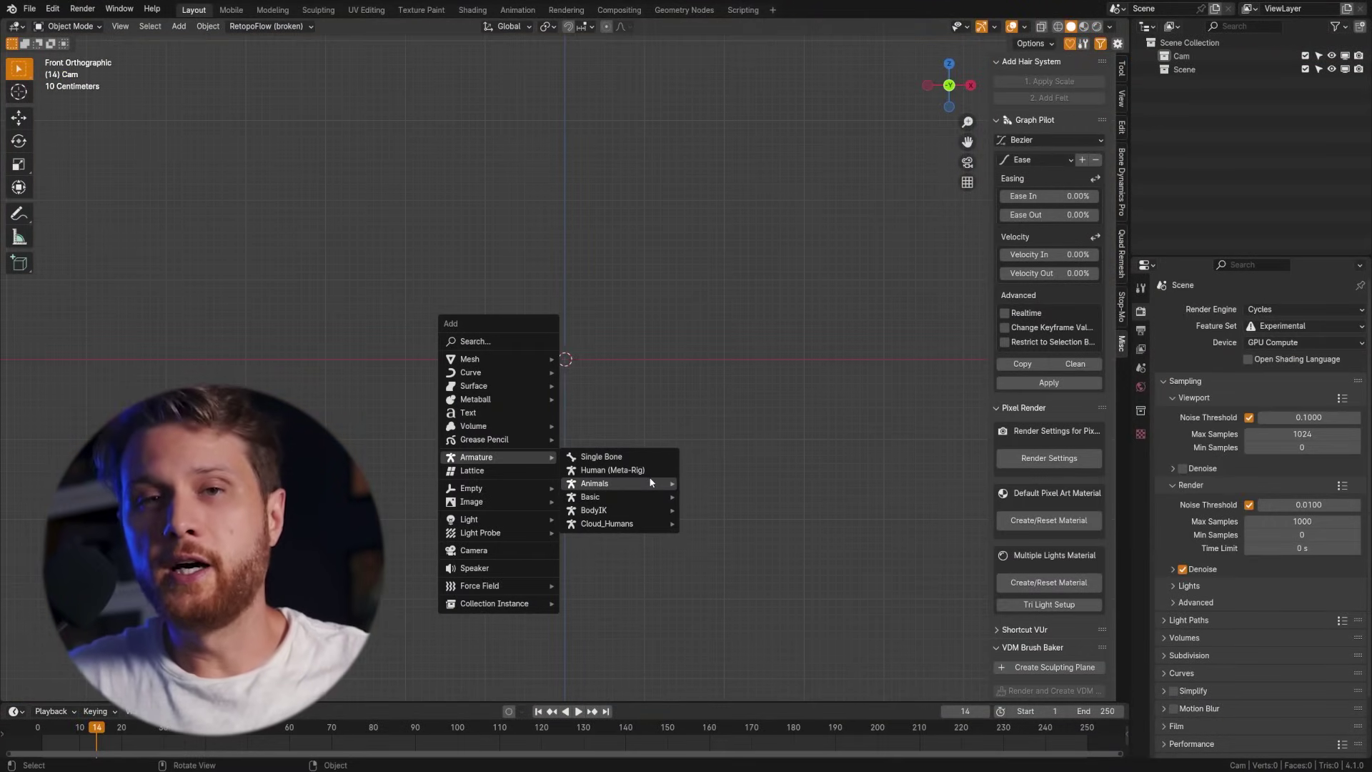
Add a Human Meta-Rig armature and isolate it in Local View, front orthographic.
mouse_move(629, 483)
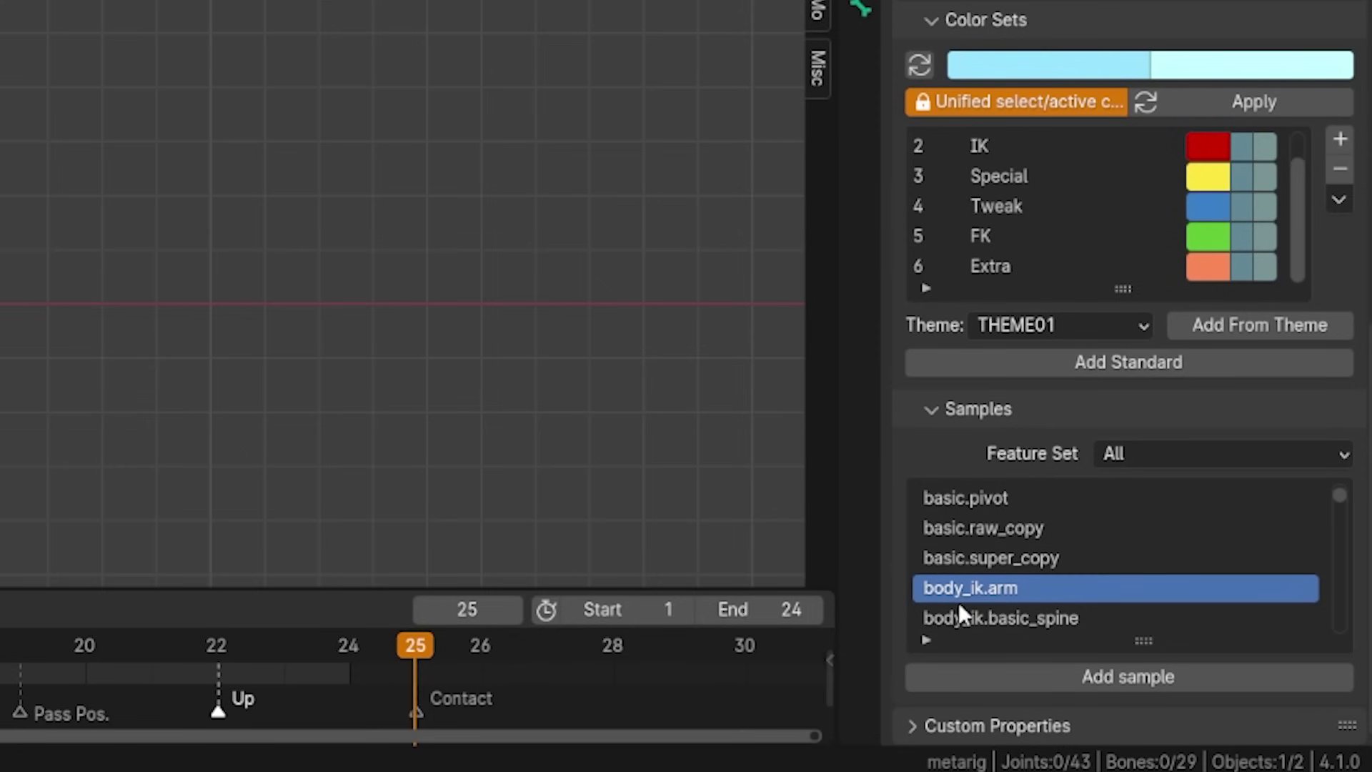
click(1190, 715)
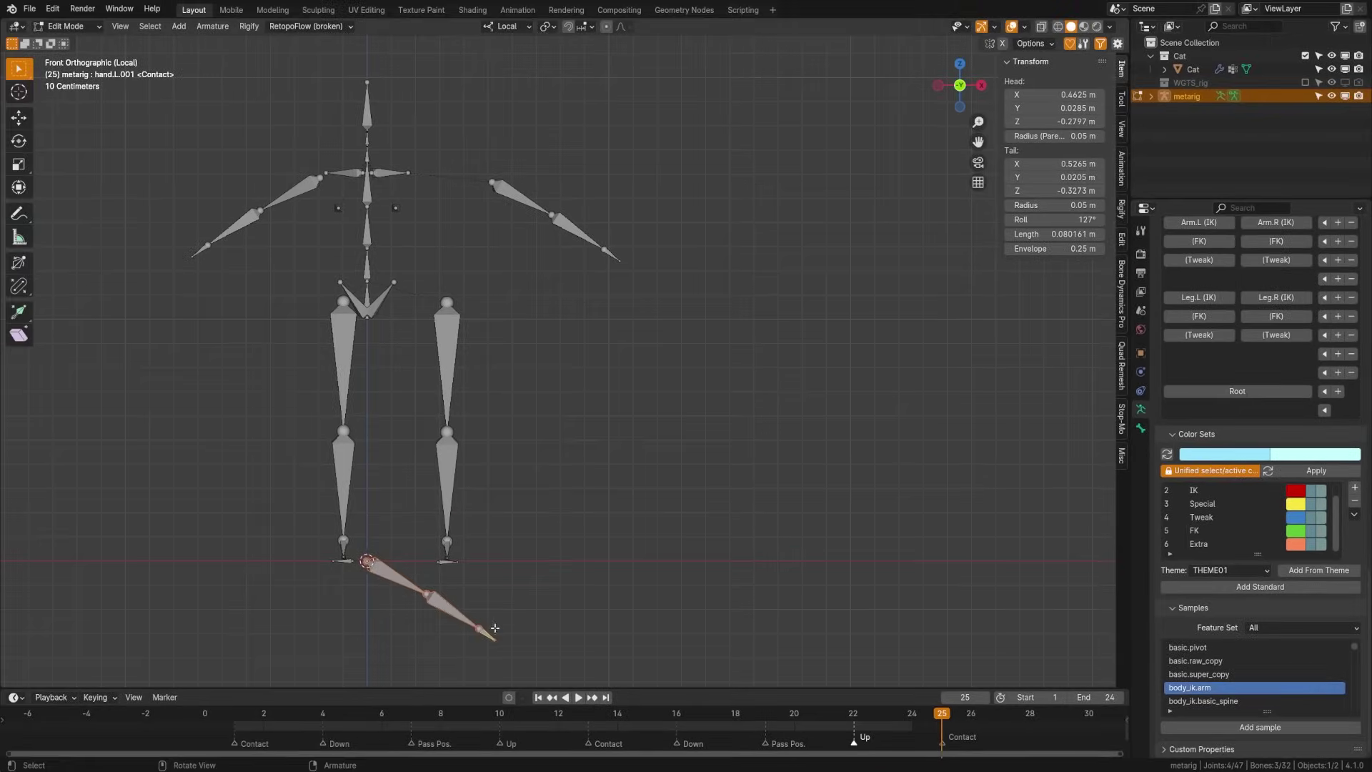
key(g)
click(528, 237)
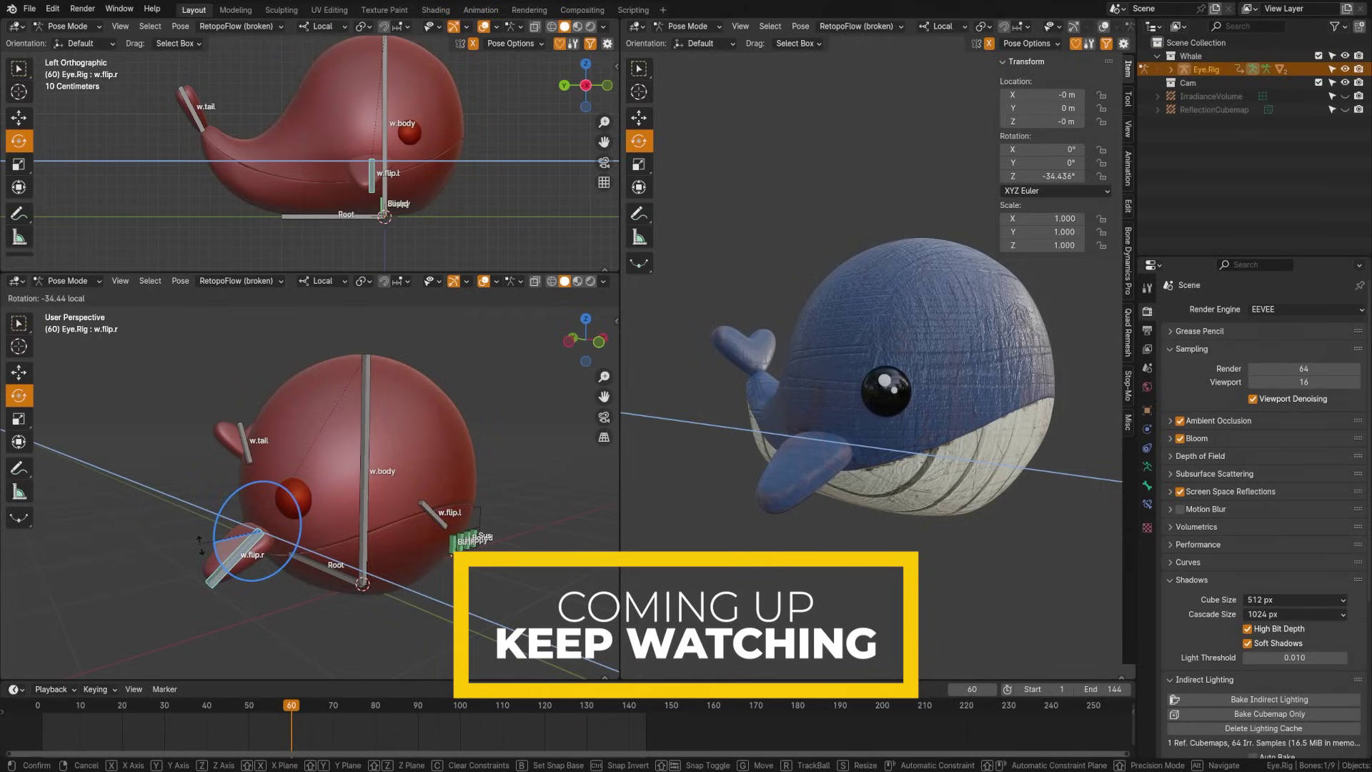
drag(224, 556, 219, 548)
click(244, 443)
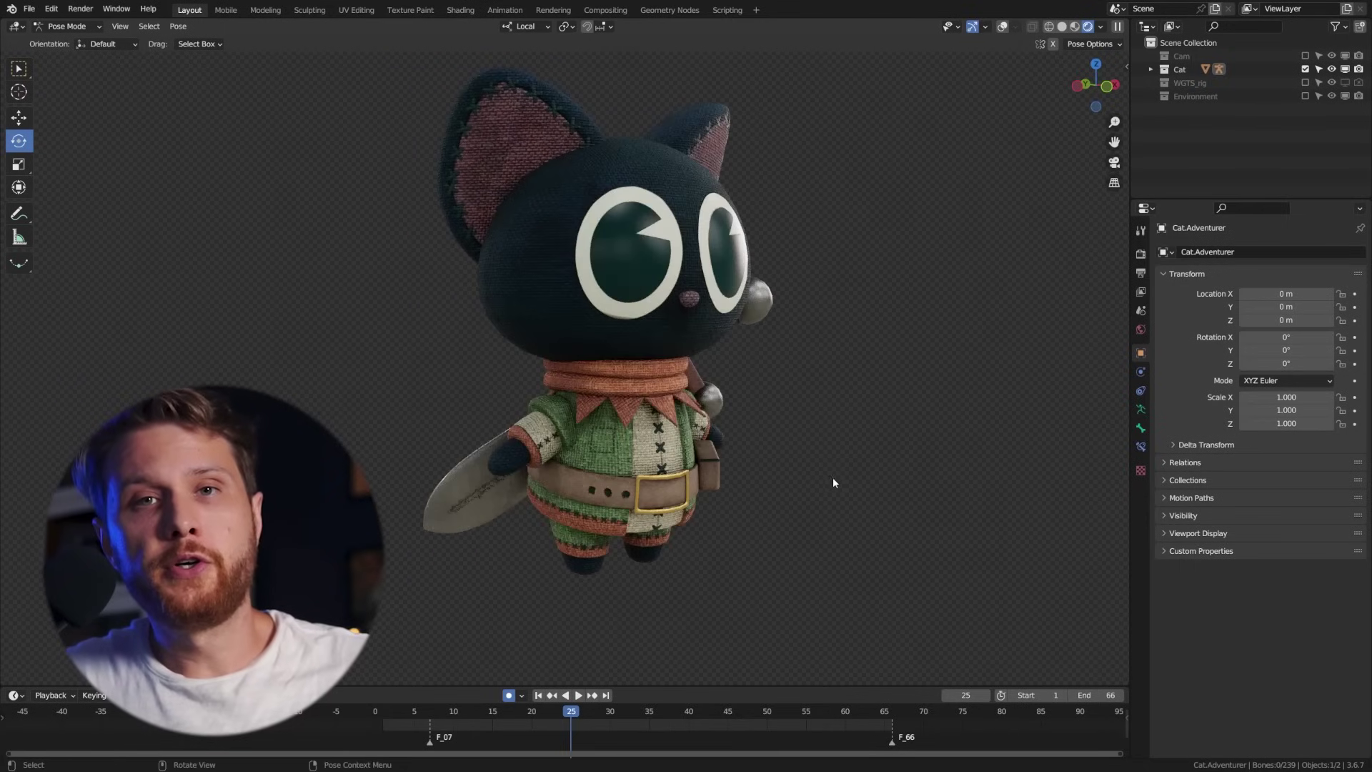
middle_drag(763, 448, 527, 463)
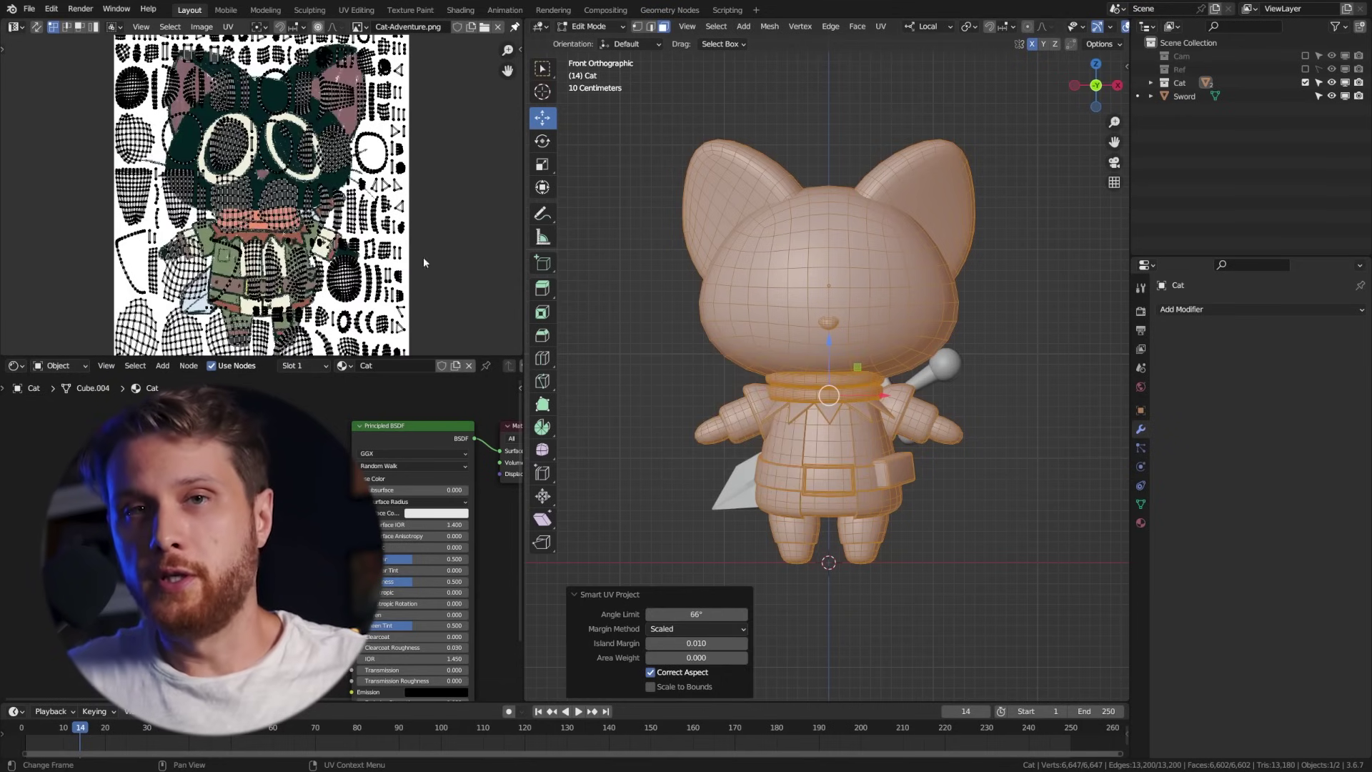
key(a)
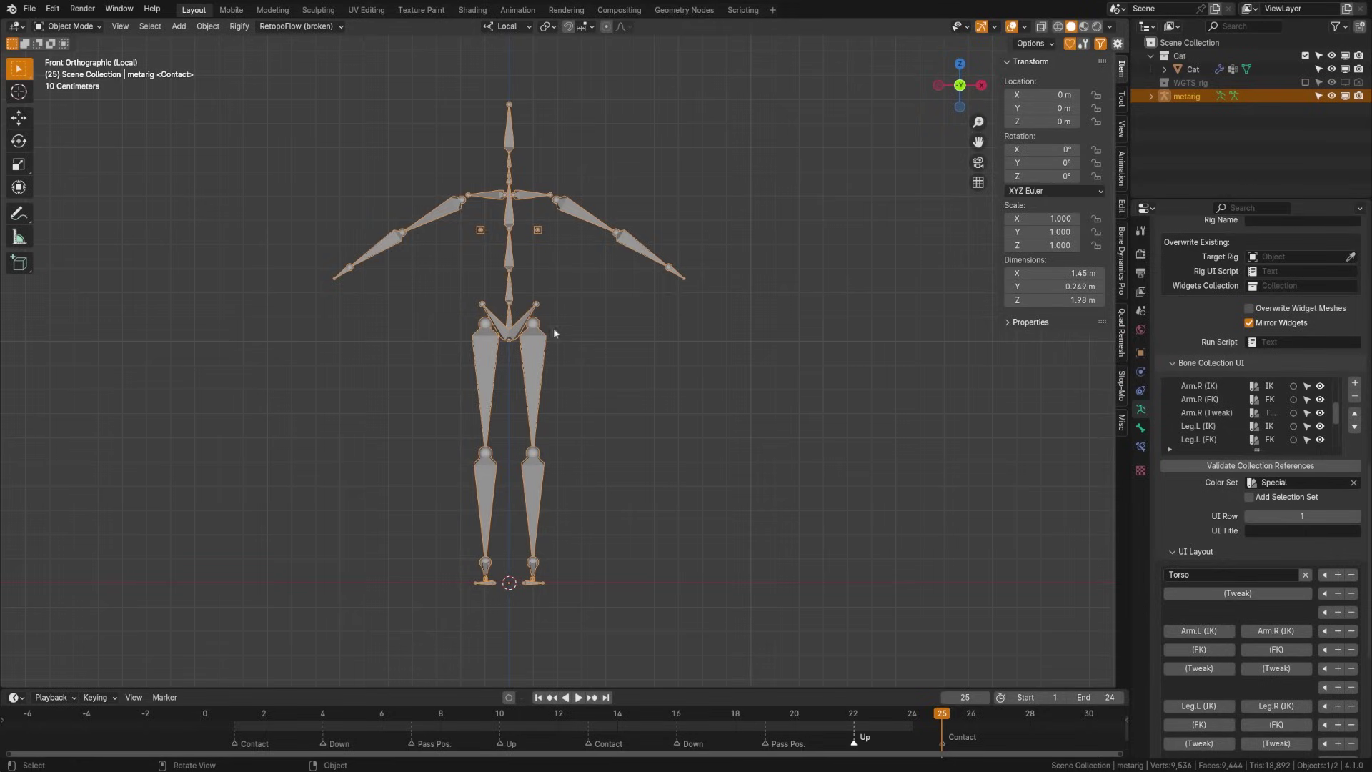
Put the metarig in Edit Mode and box-select all of its bones.
shift+middle_drag(644, 408, 594, 391)
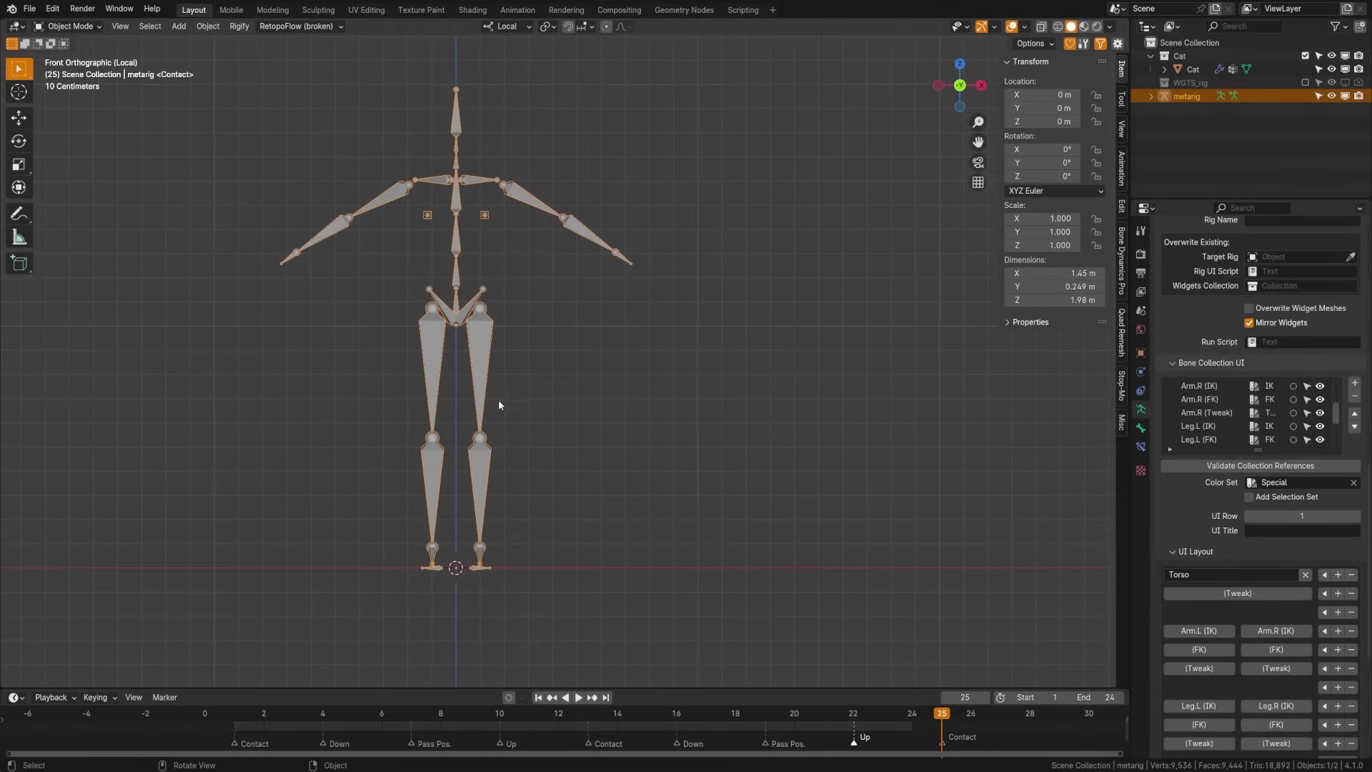
key(Tab)
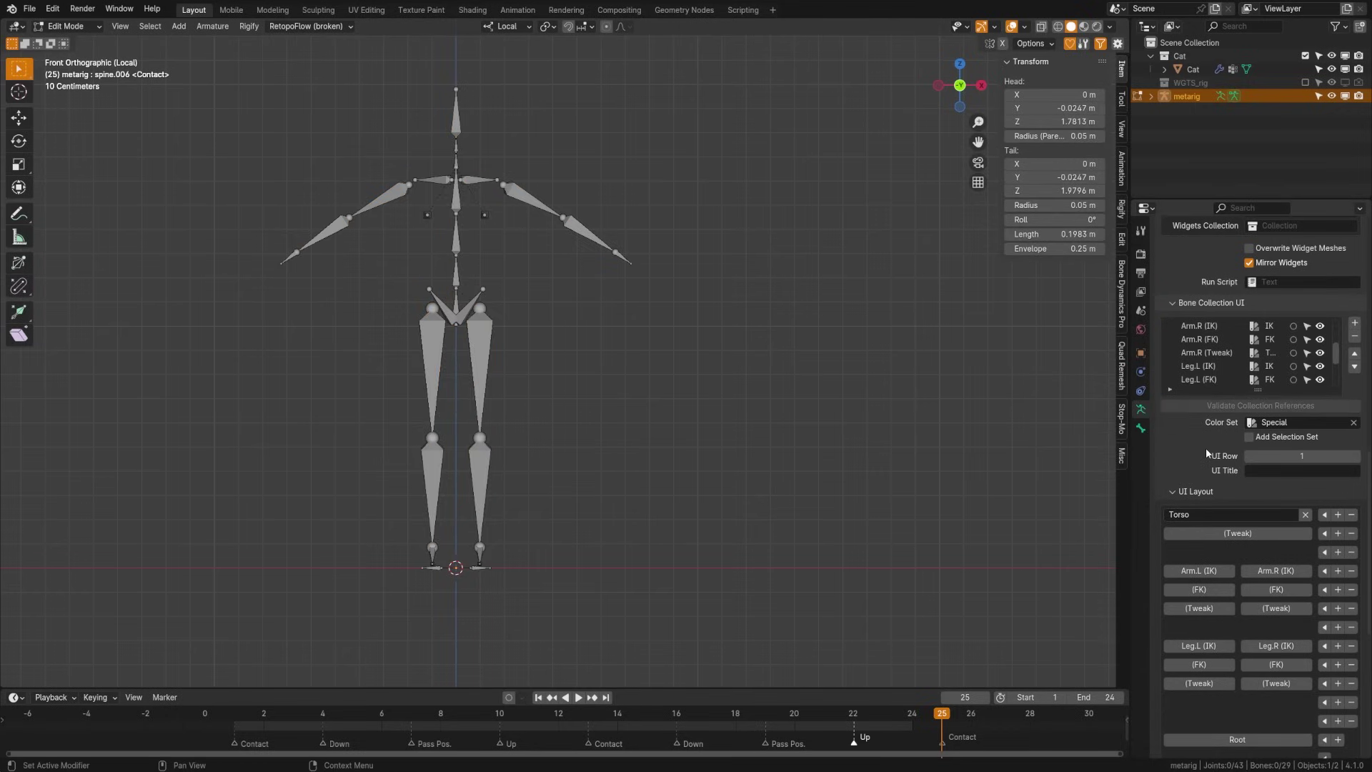
scroll(1223, 357, up, 5)
scroll(1339, 275, up, 8)
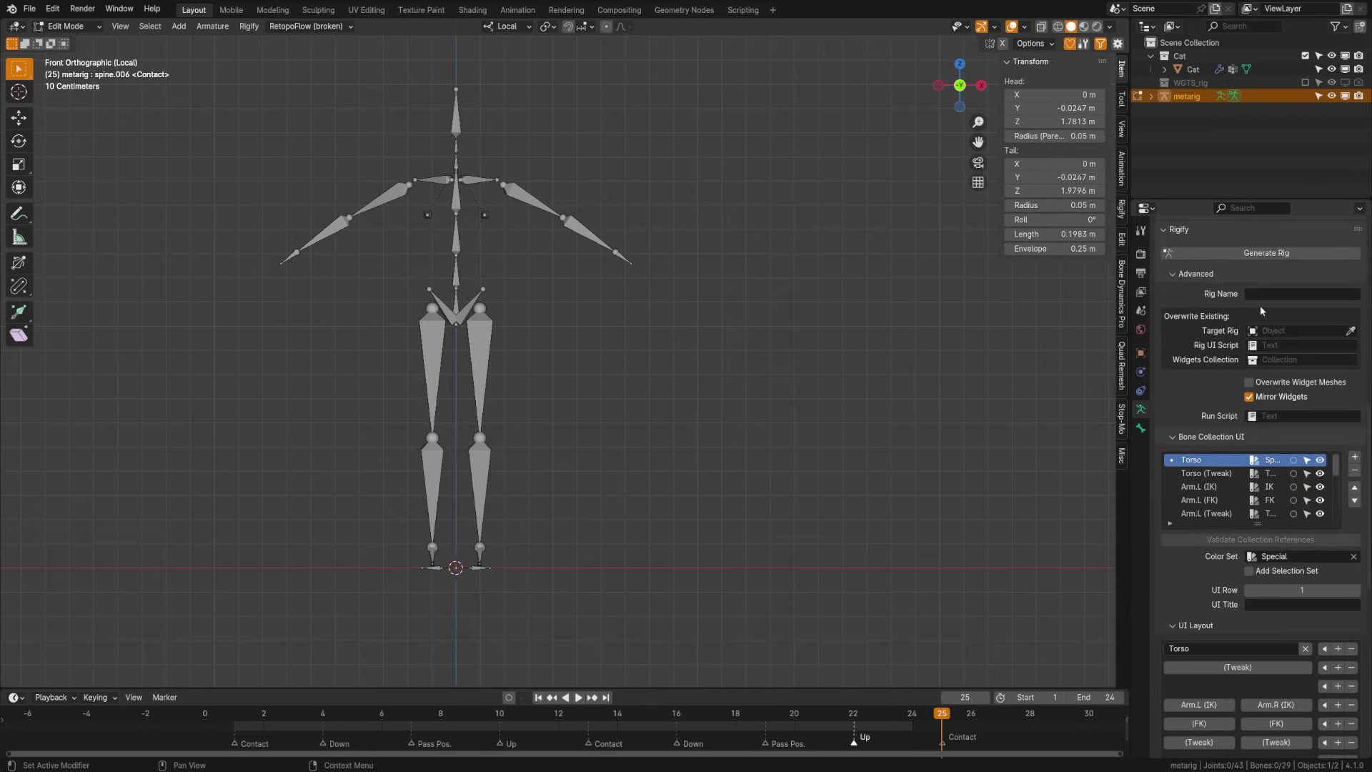
drag(1366, 387, 1365, 617)
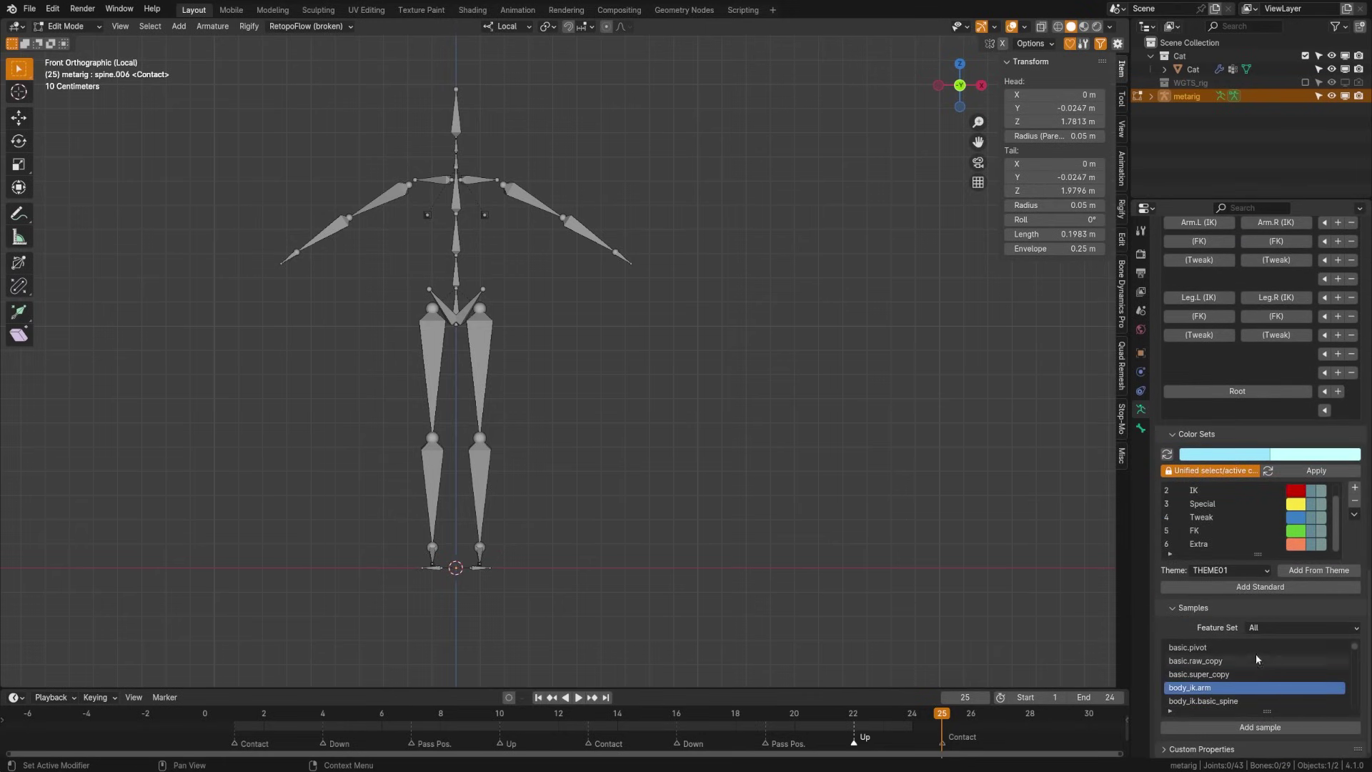
scroll(1273, 687, down, 2)
scroll(1273, 688, up, 4)
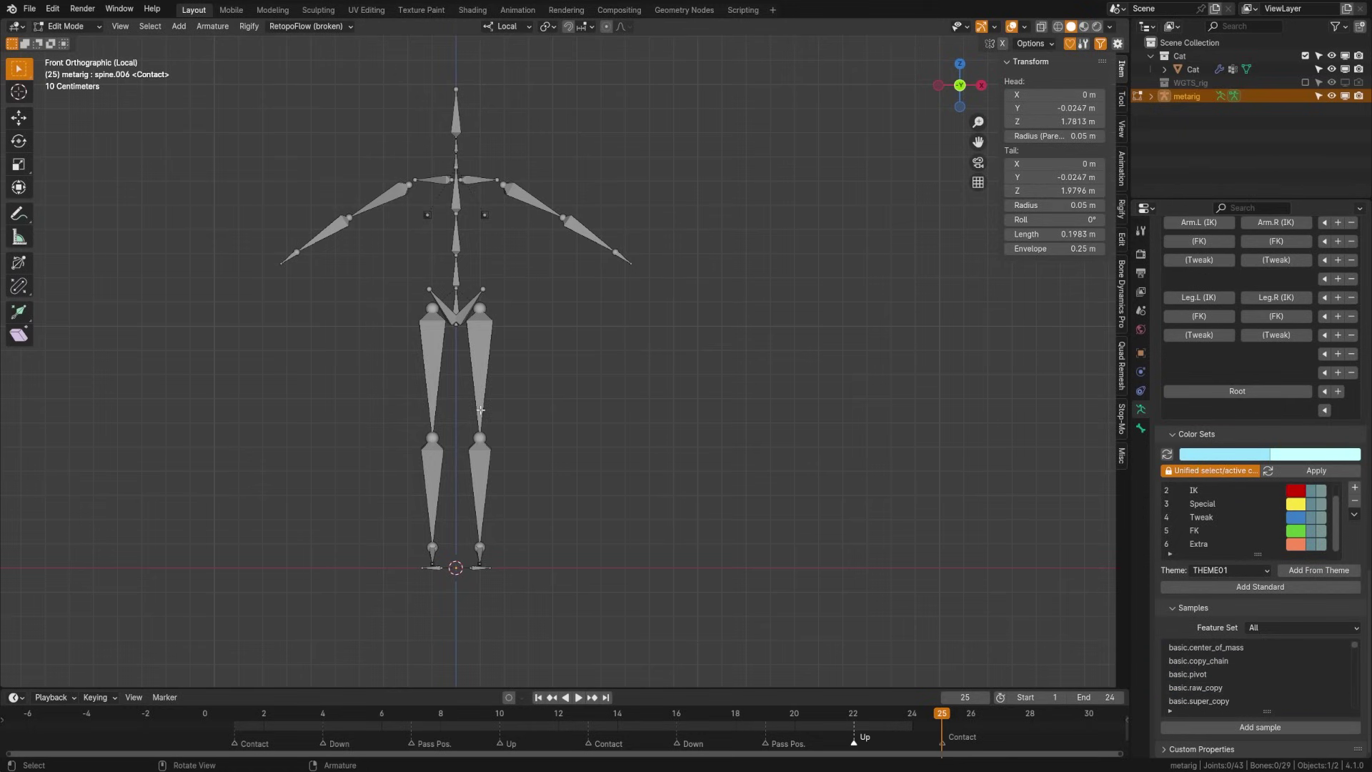
drag(223, 83, 709, 645)
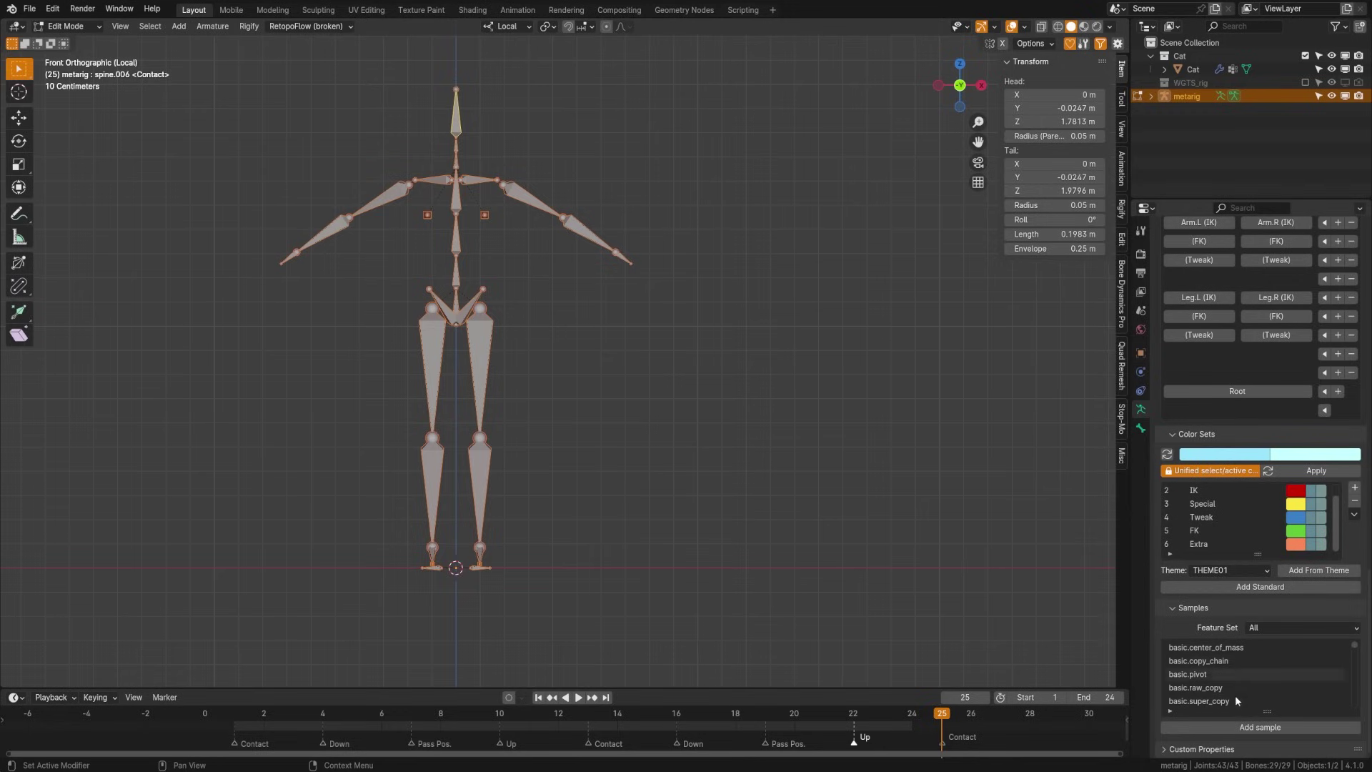
Move the three left arm bones further out from the spine.
click(585, 545)
shift+middle_drag(665, 553, 565, 545)
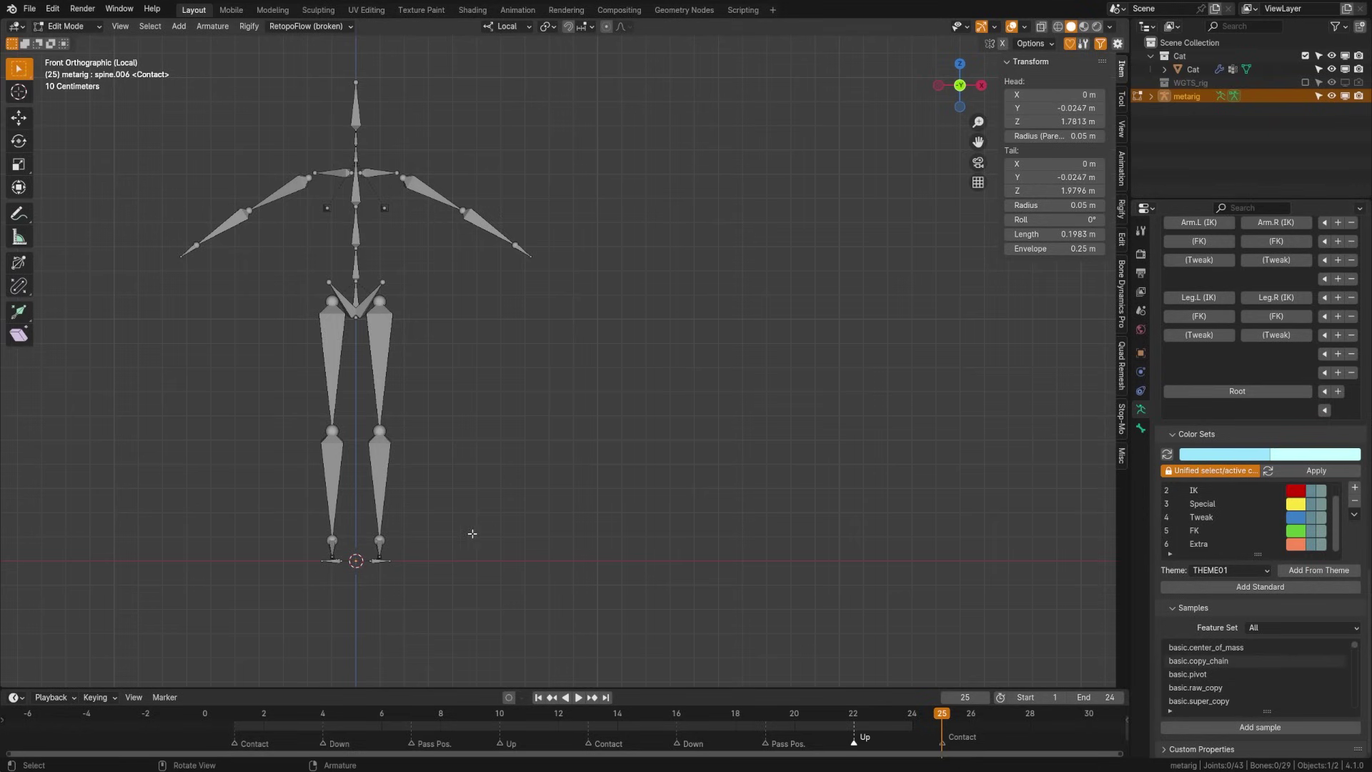
shift+middle_drag(479, 523, 489, 523)
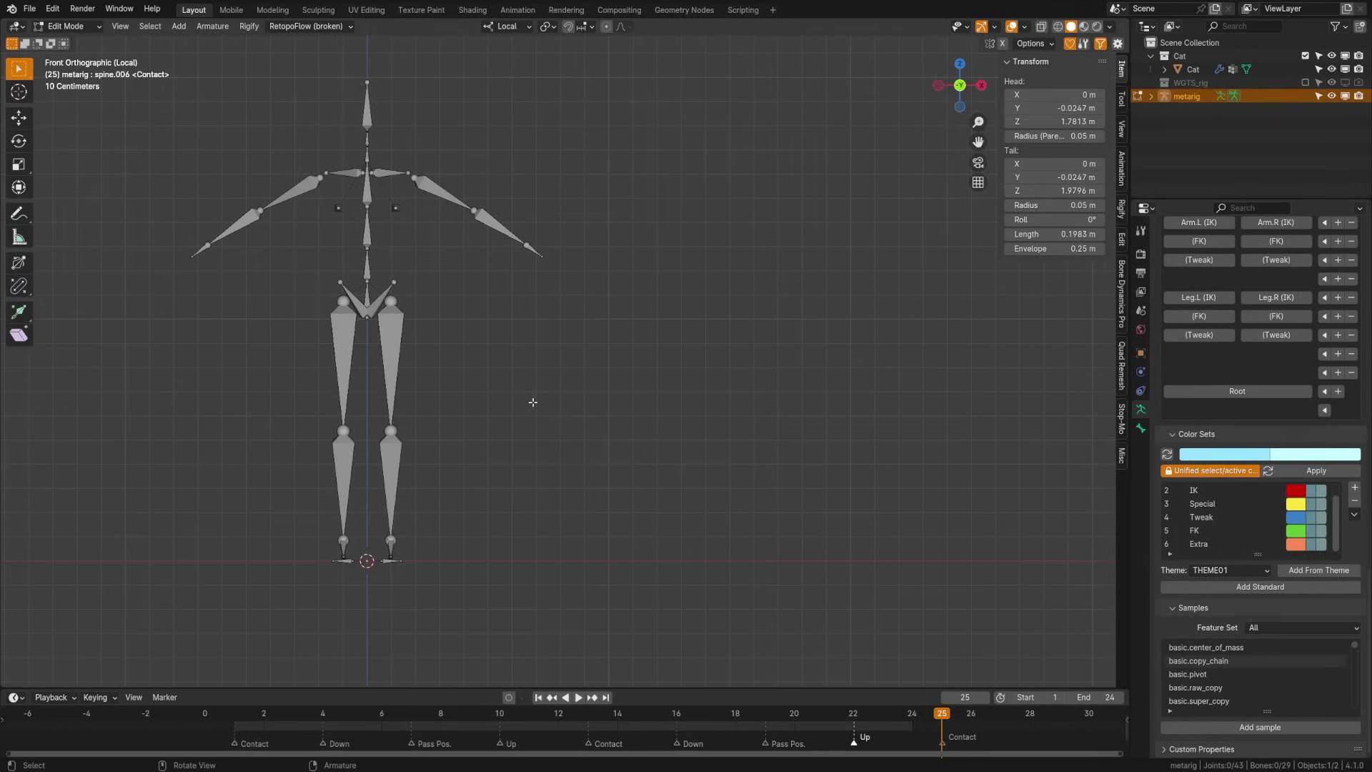
drag(414, 140, 568, 303)
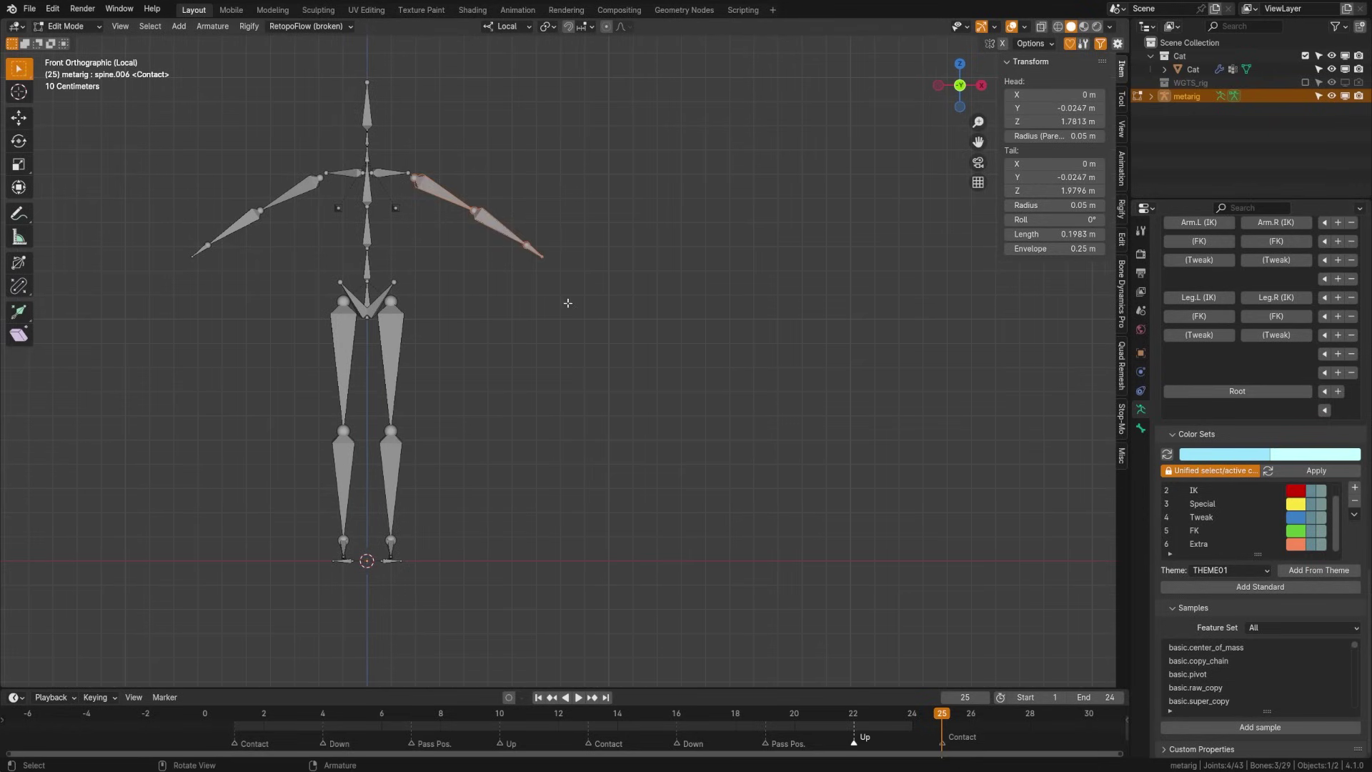
key(g)
click(567, 271)
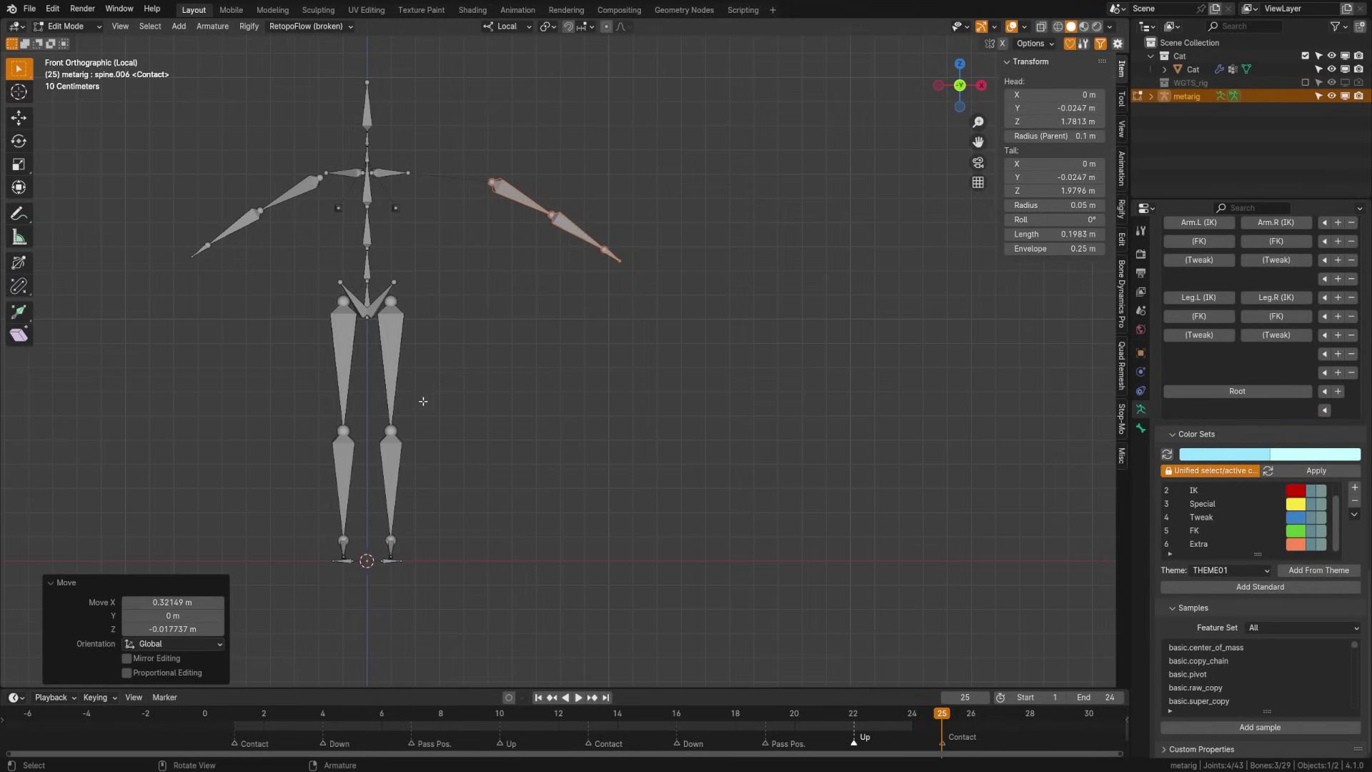
Move the left leg bones outward as well, then deselect everything.
drag(441, 341, 372, 590)
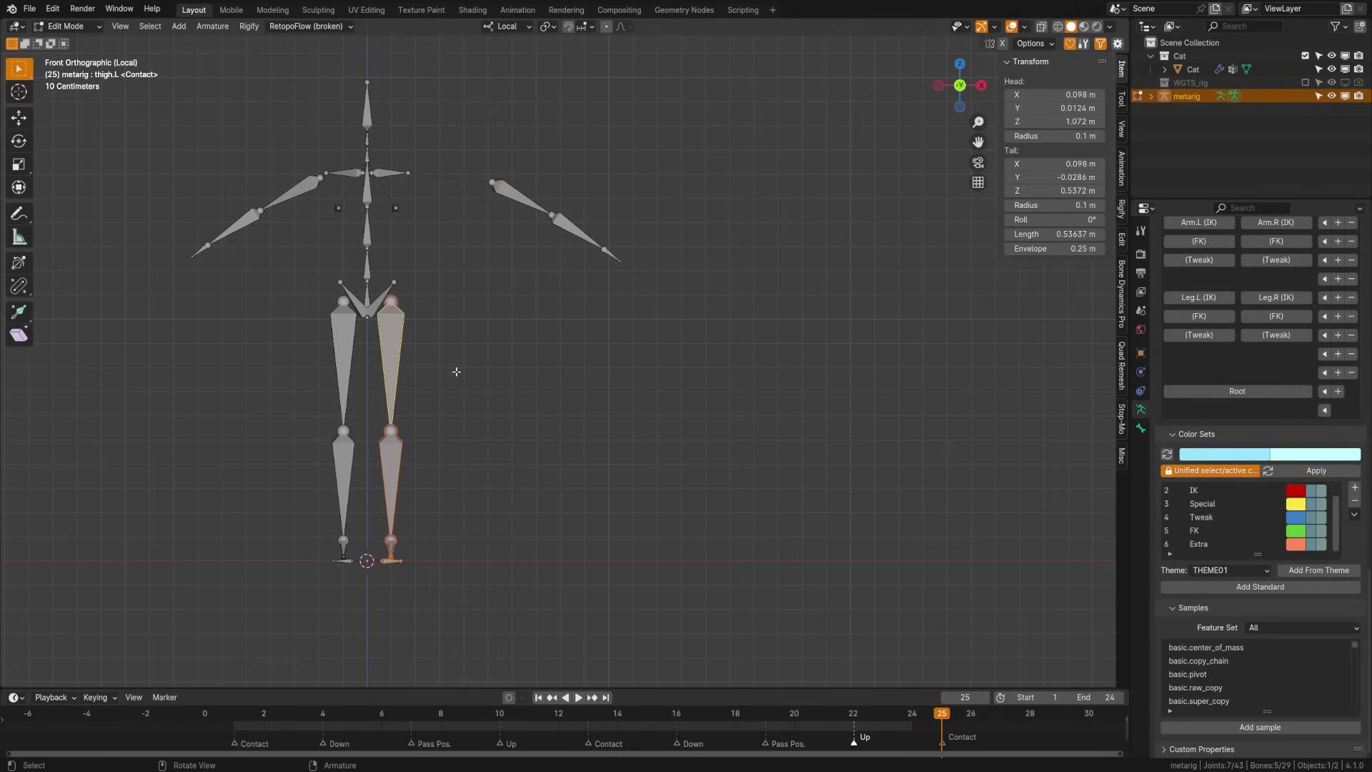
key(g)
click(512, 372)
click(562, 411)
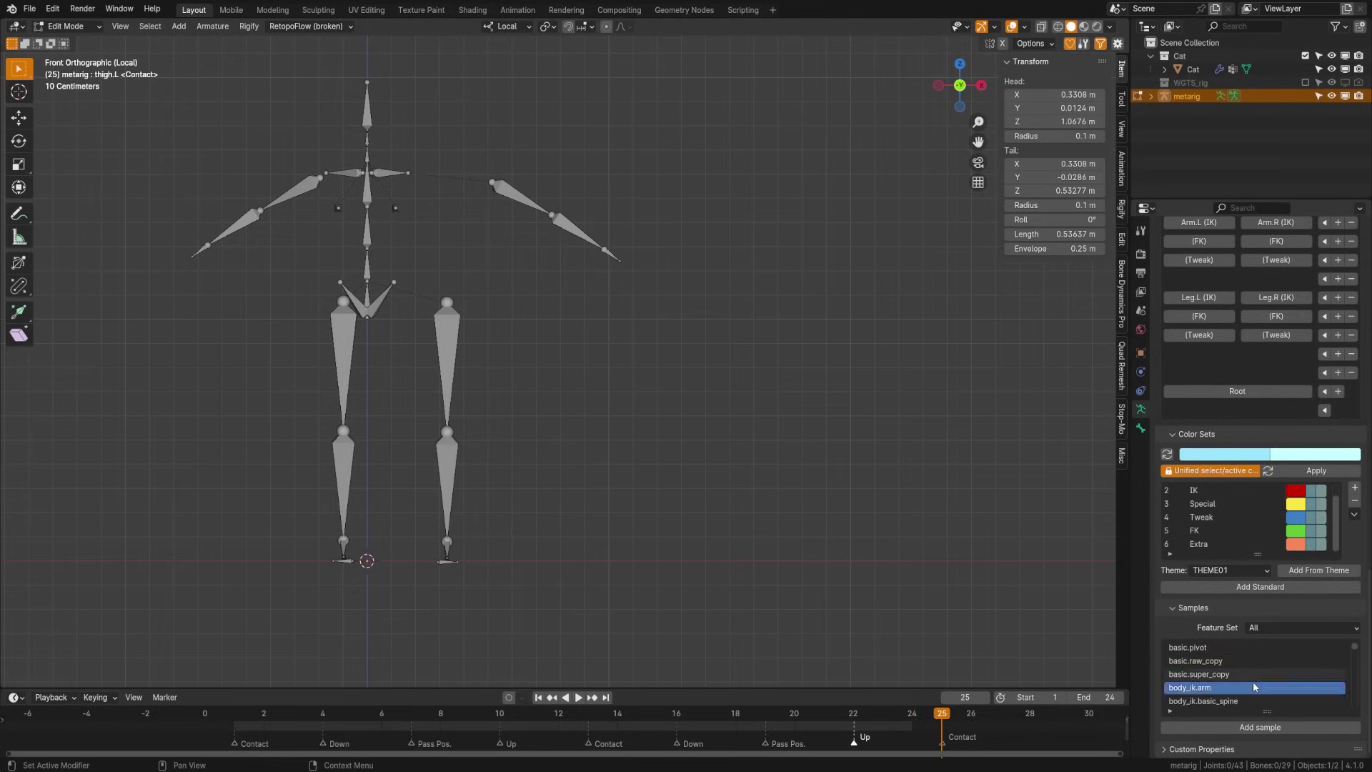
Add the body_ik.arm Rigify sample and place it beside the metarig's left arm.
scroll(1253, 680, down, 2)
click(1190, 689)
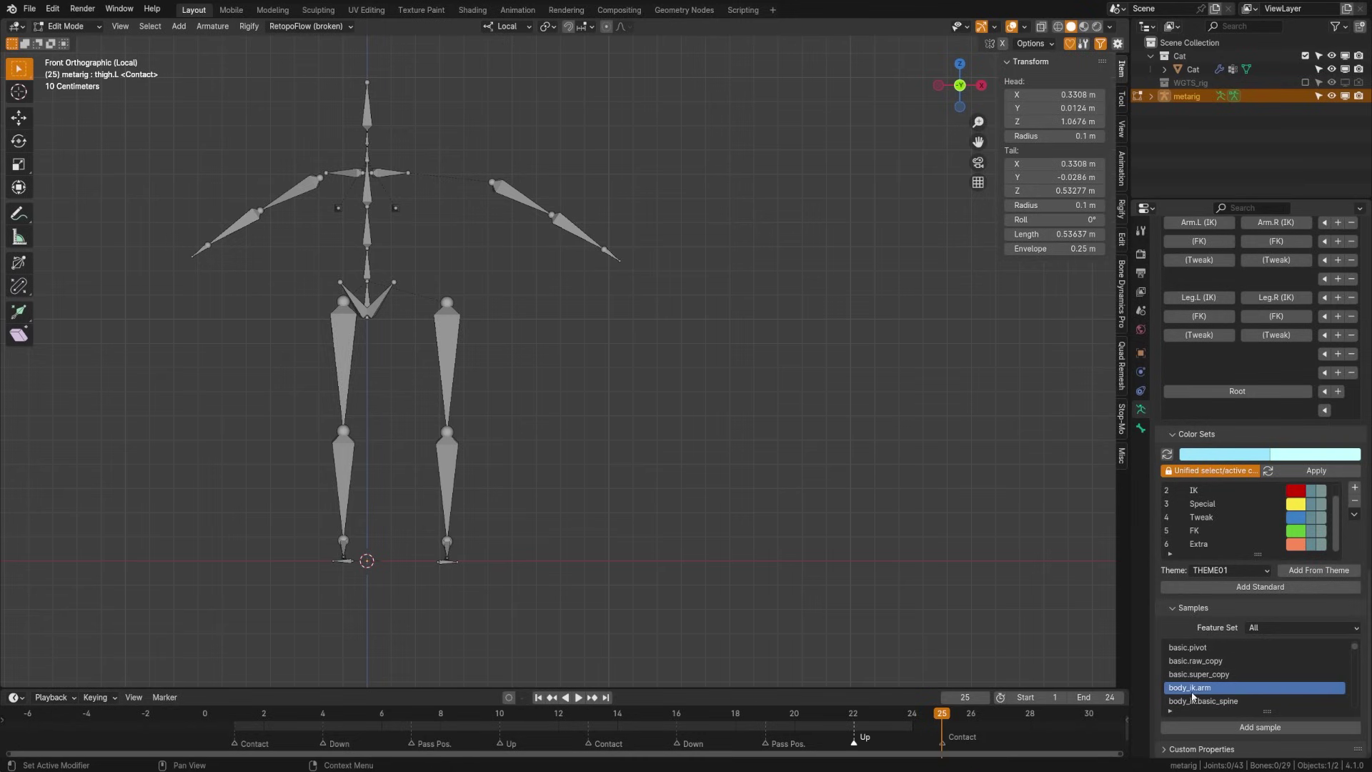
click(1227, 723)
key(g)
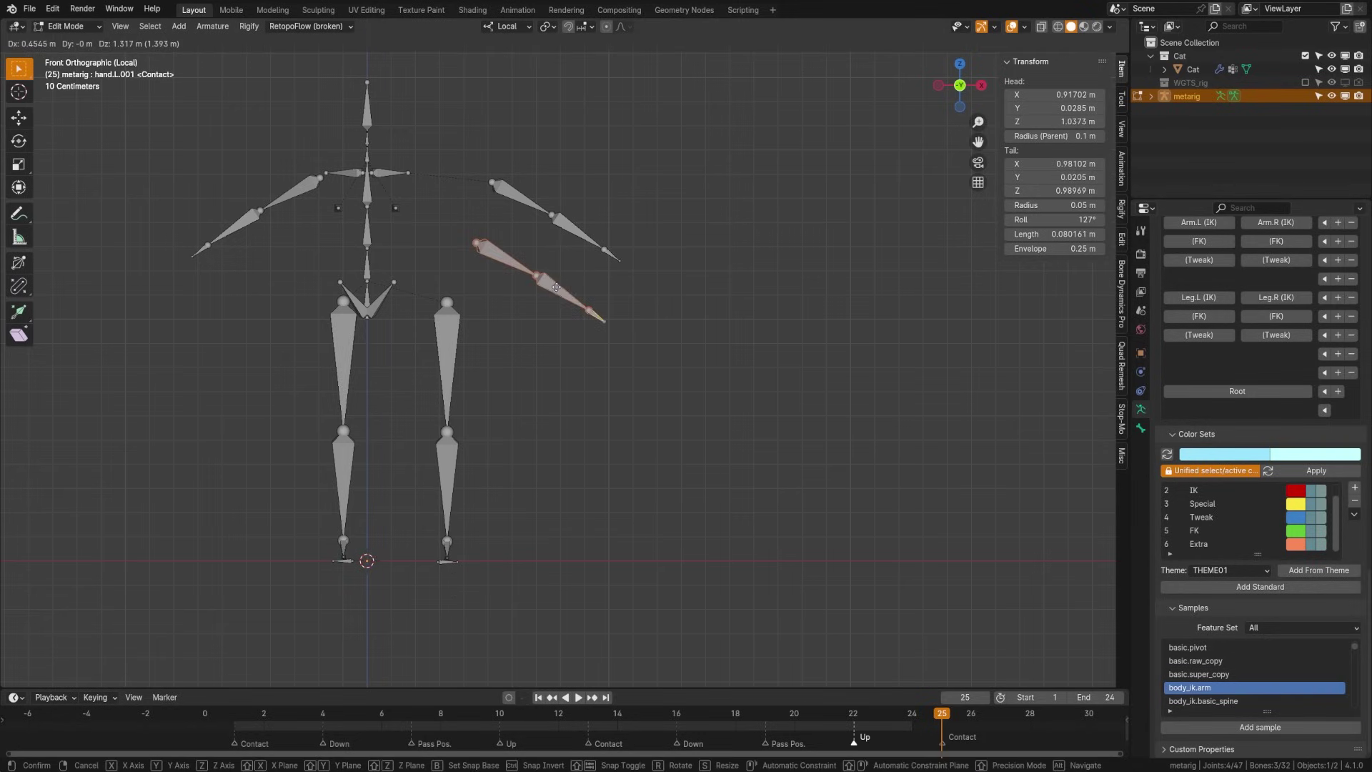
click(573, 282)
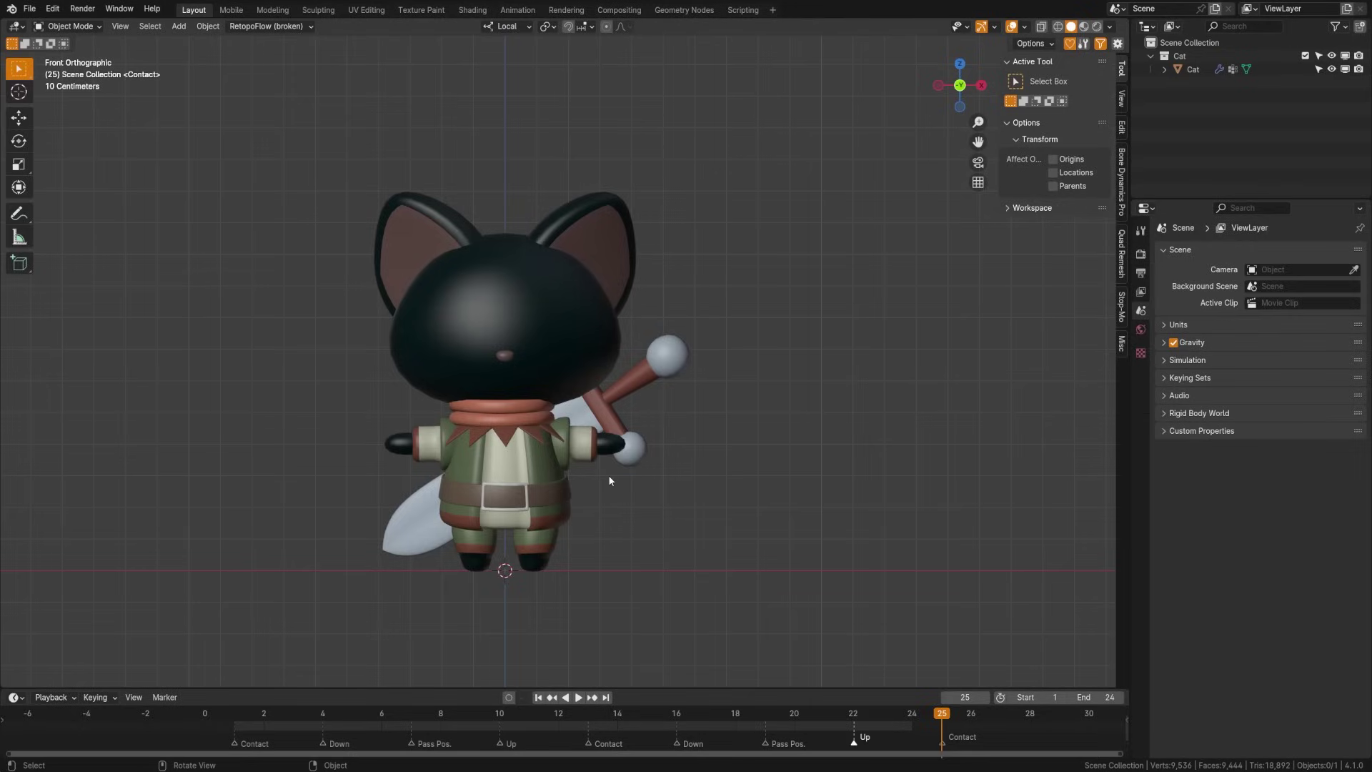
Add a Basic Human (Meta-Rig) armature over the cat.
shift+middle_drag(634, 534, 651, 512)
key(shift+a)
mouse_move(651, 511)
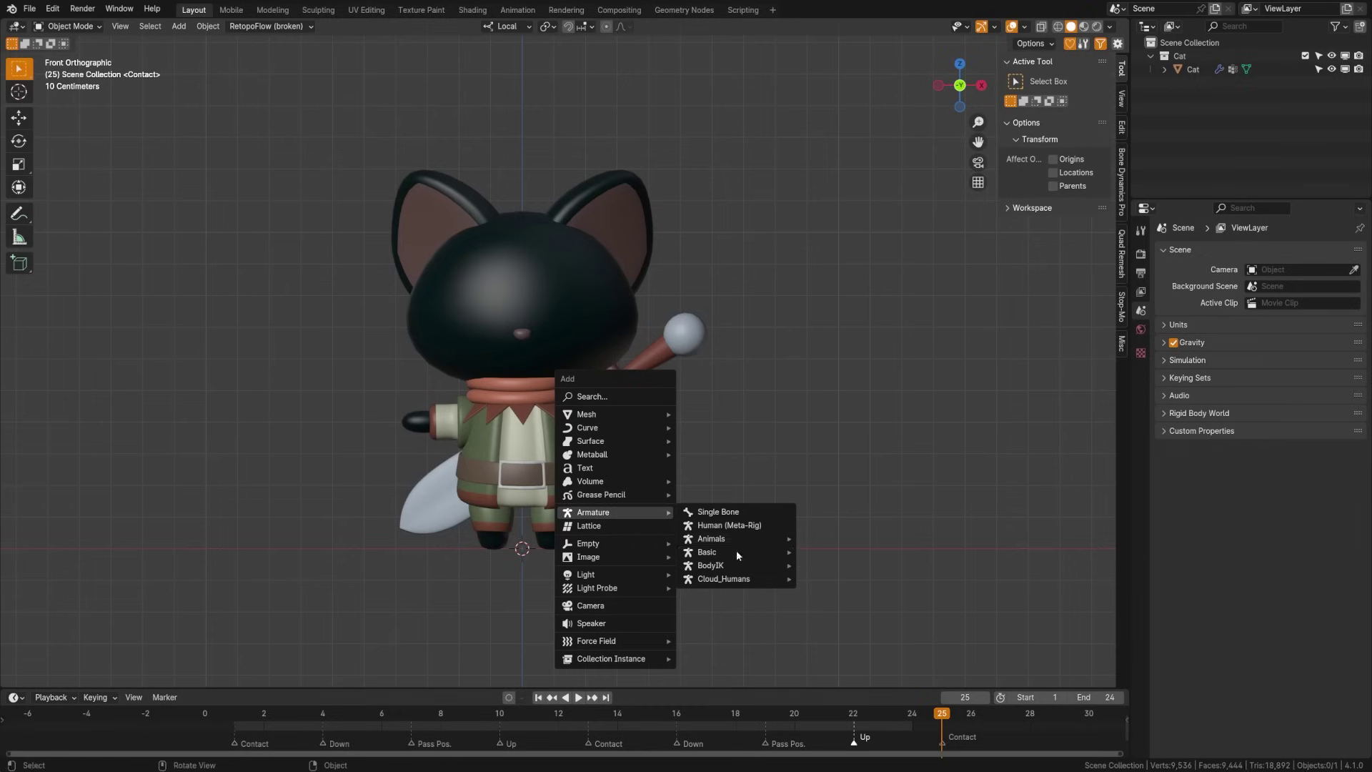
mouse_move(752, 554)
click(841, 566)
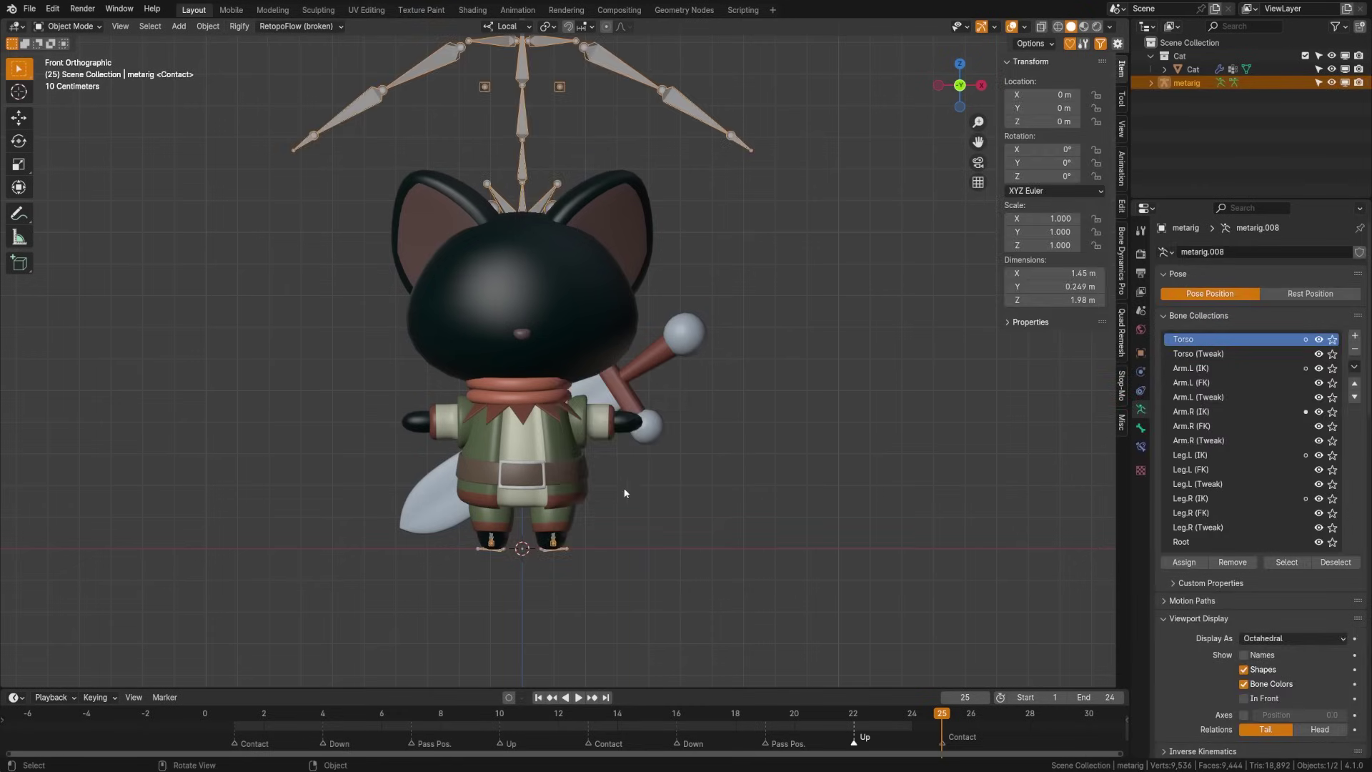
shift+middle_drag(828, 465, 880, 482)
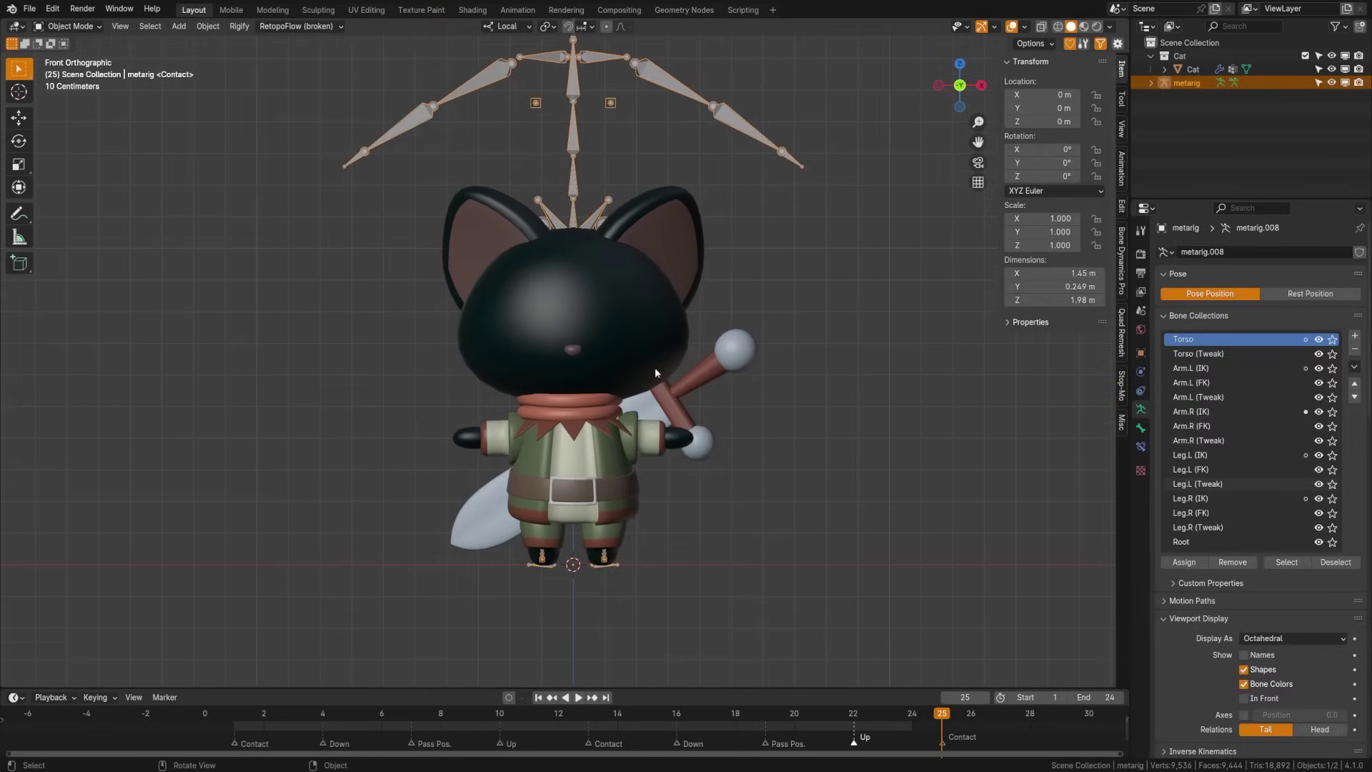
Enable In Front in the armature's Viewport Display, then enter Edit Mode.
scroll(749, 357, down, 2)
scroll(1214, 606, down, 5)
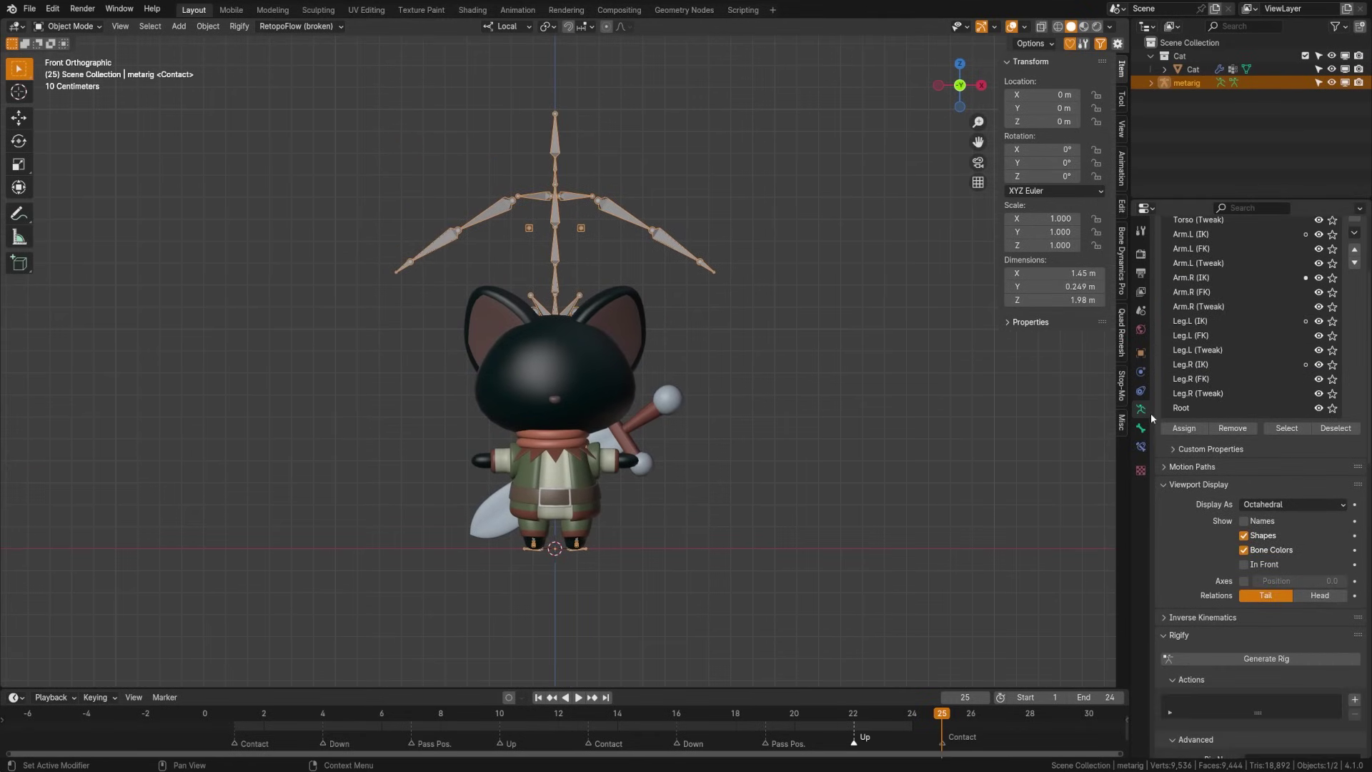
click(1244, 565)
scroll(635, 495, up, 2)
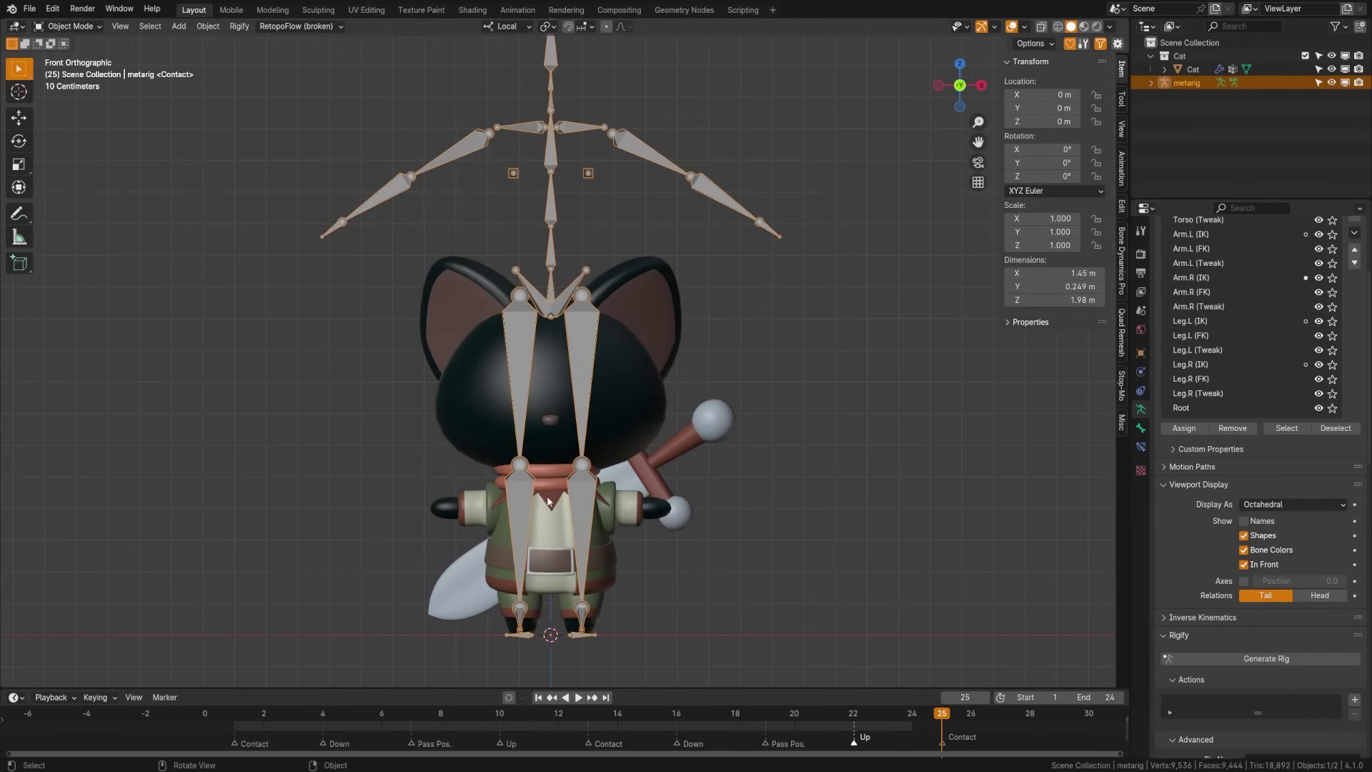
shift+middle_drag(599, 500, 592, 477)
scroll(612, 472, down, 1)
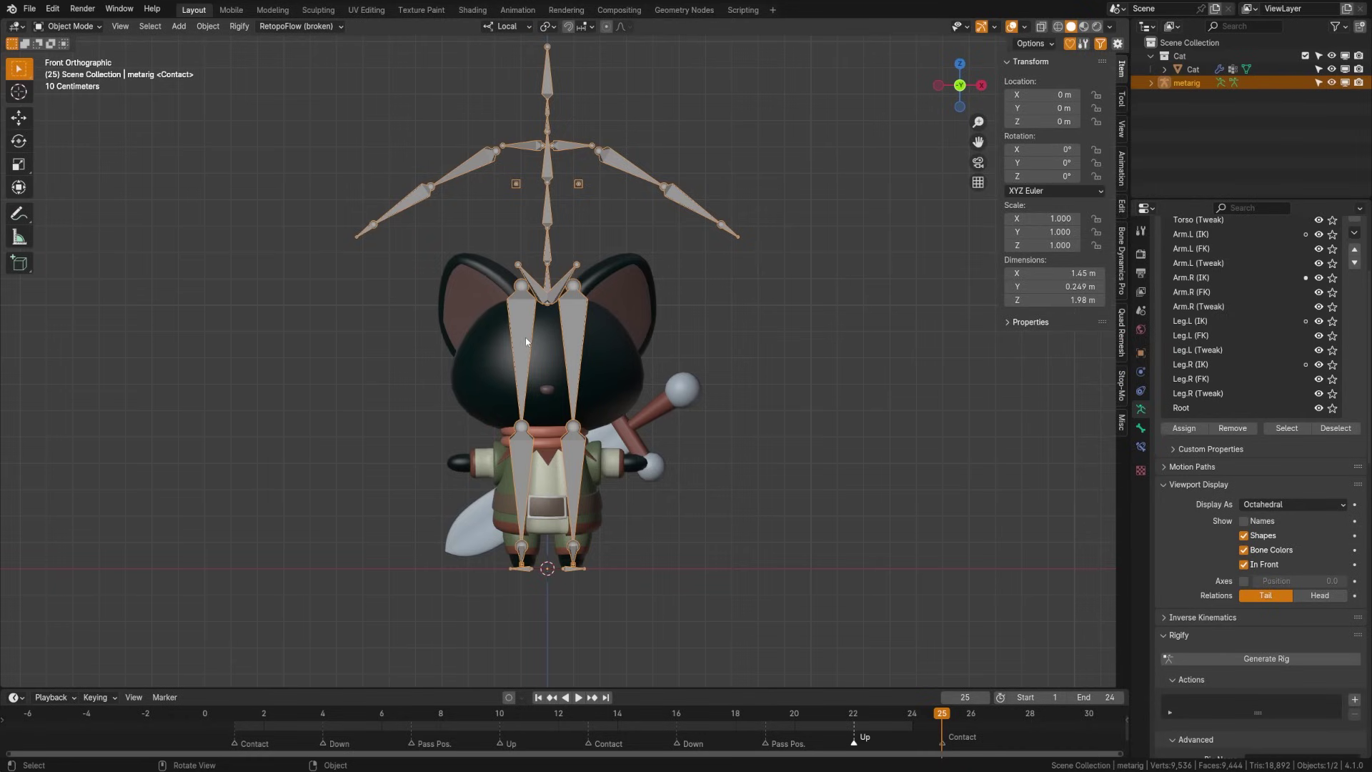
key(Tab)
scroll(571, 425, up, 2)
Delete the right foot, leg and pelvis.R bones from the metarig.
shift+middle_drag(571, 425, 598, 371)
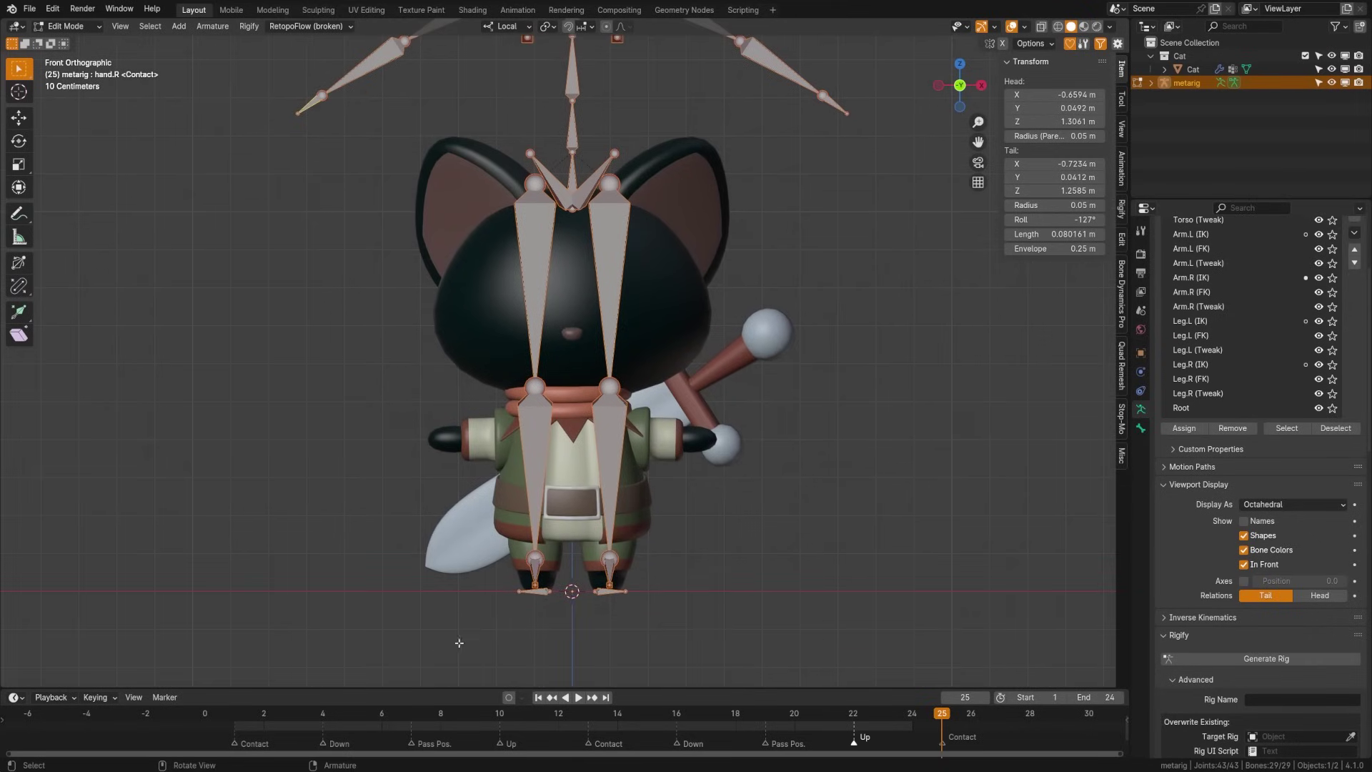
drag(481, 645, 575, 419)
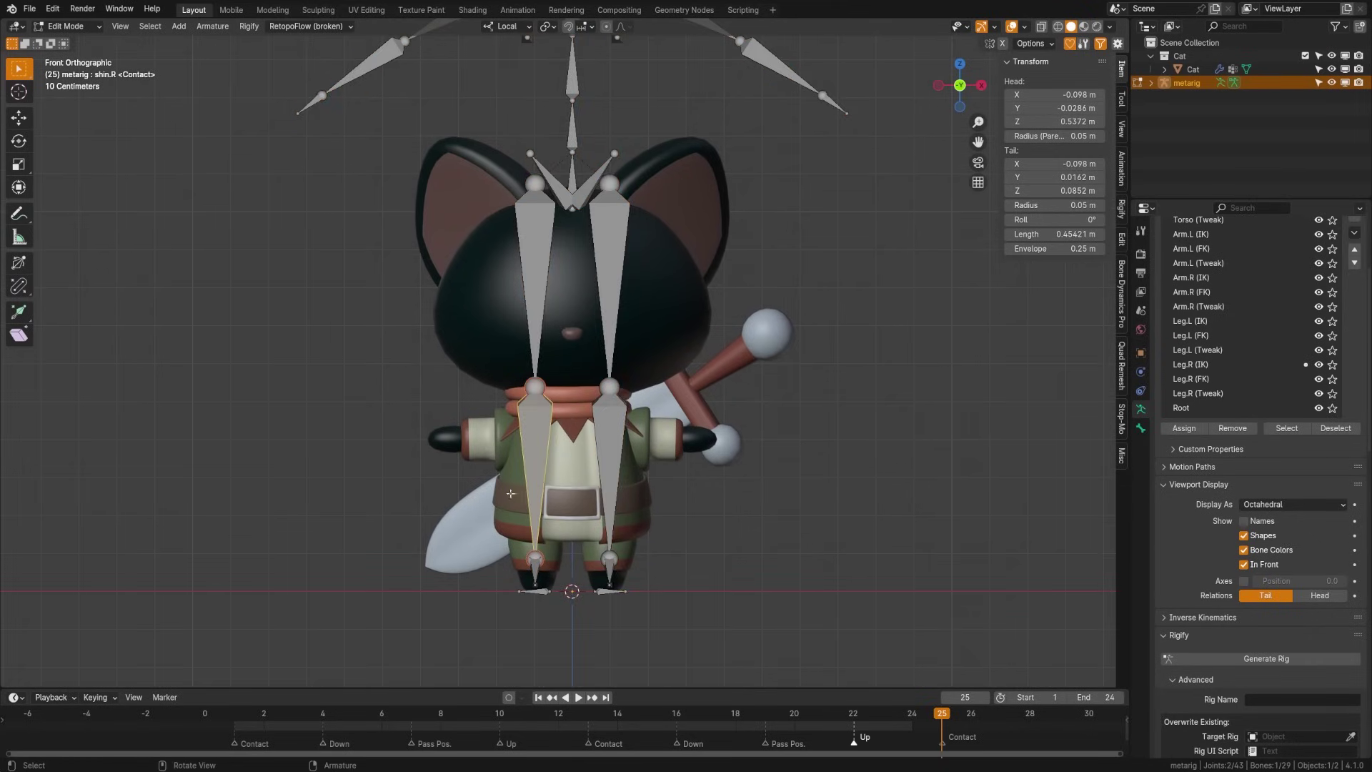
drag(472, 534, 563, 603)
key(x)
click(563, 607)
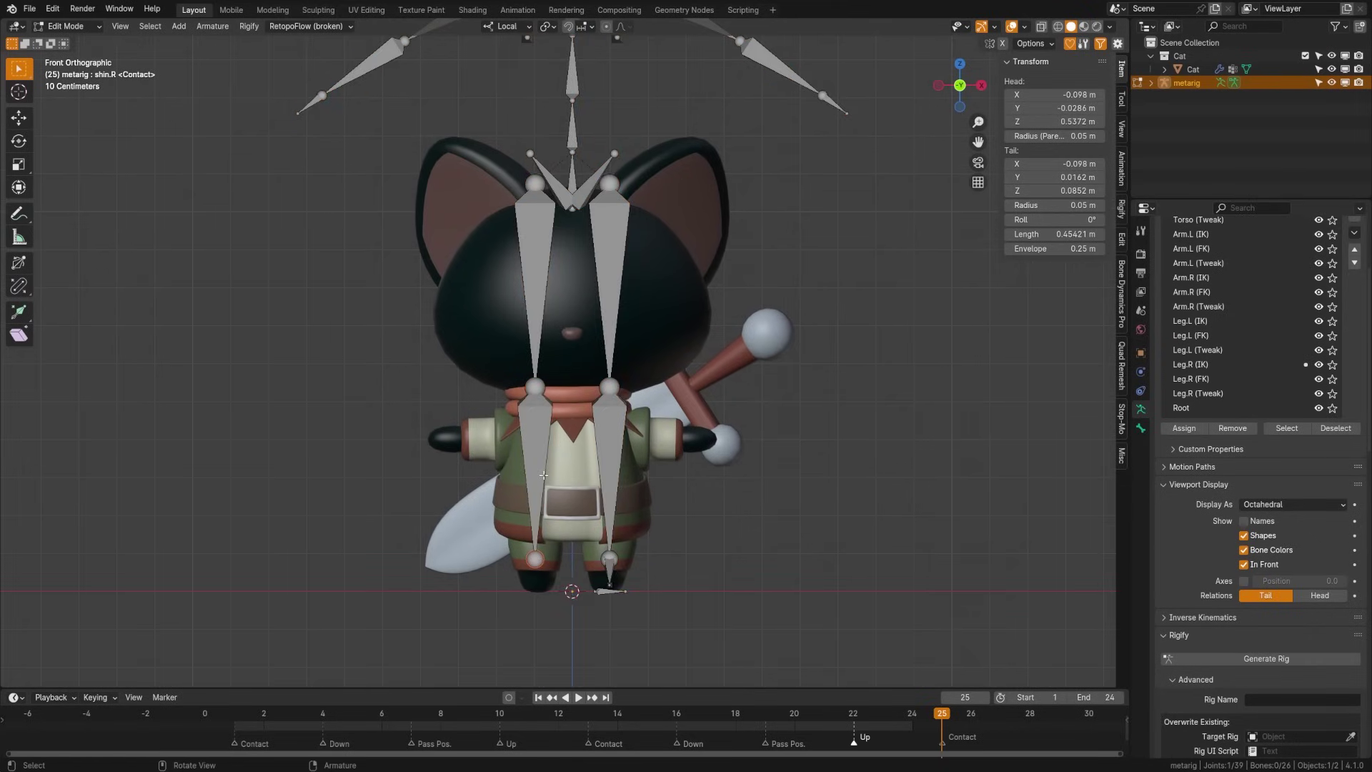
shift+click(539, 457)
shift+click(540, 264)
shift+click(560, 191)
shift+middle_drag(569, 151, 588, 412)
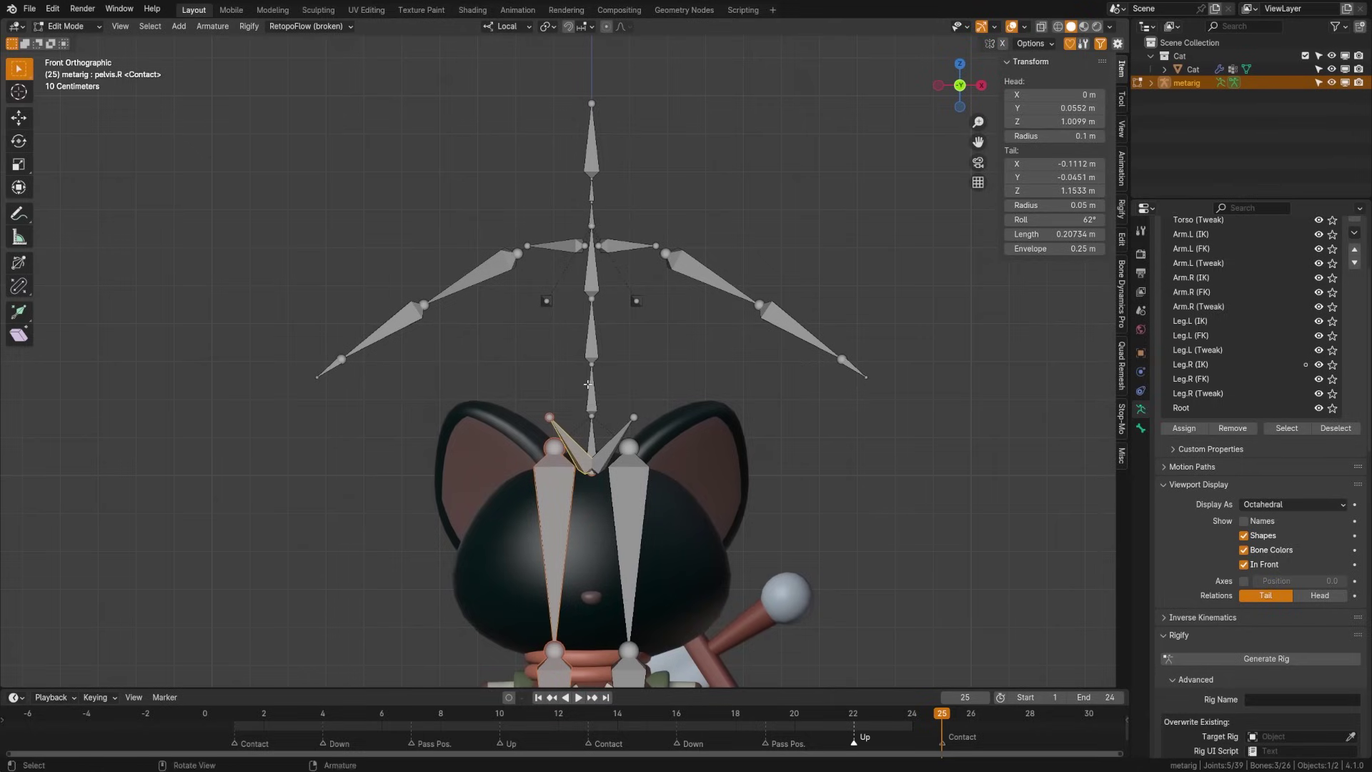
key(Delete)
Delete the extra arm's forearm, hand, upper arm and shoulder bones.
drag(244, 198, 474, 385)
key(x)
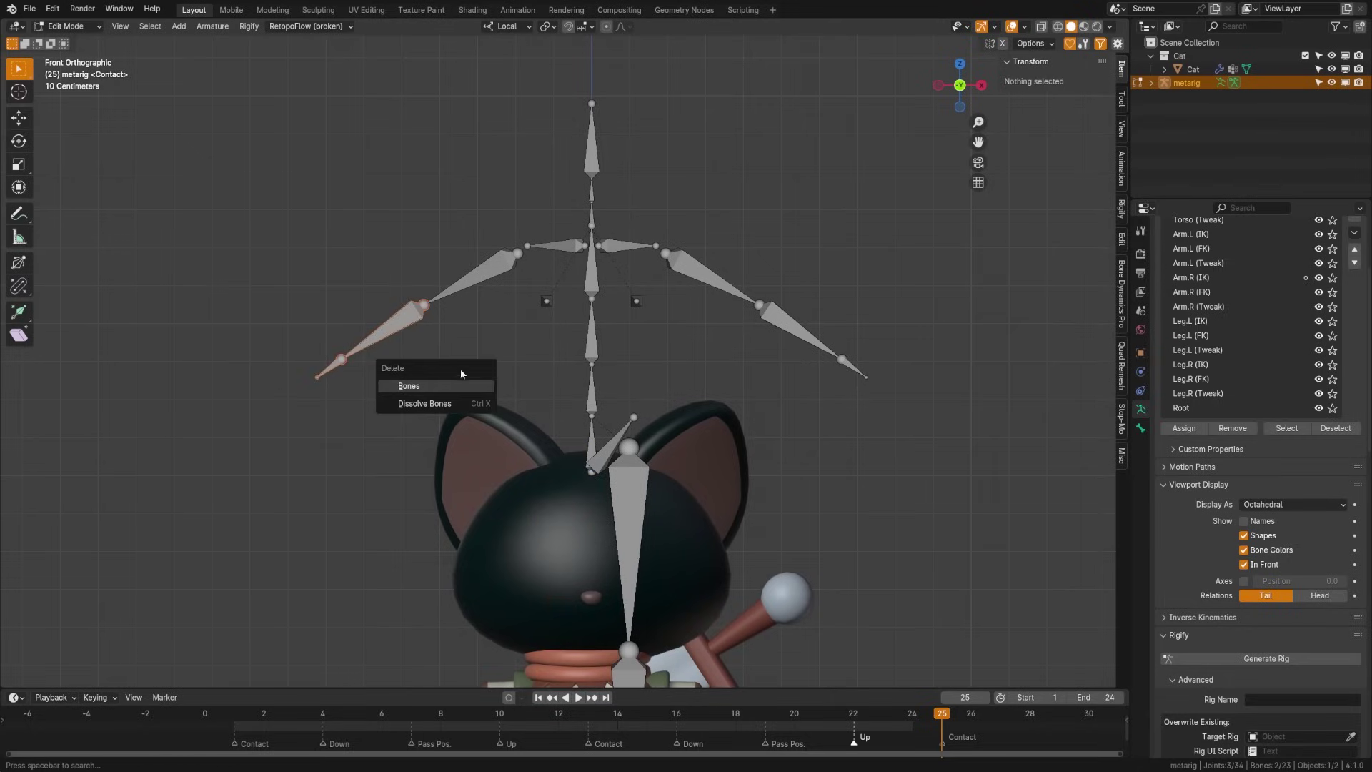
click(461, 377)
click(471, 279)
key(Delete)
click(552, 248)
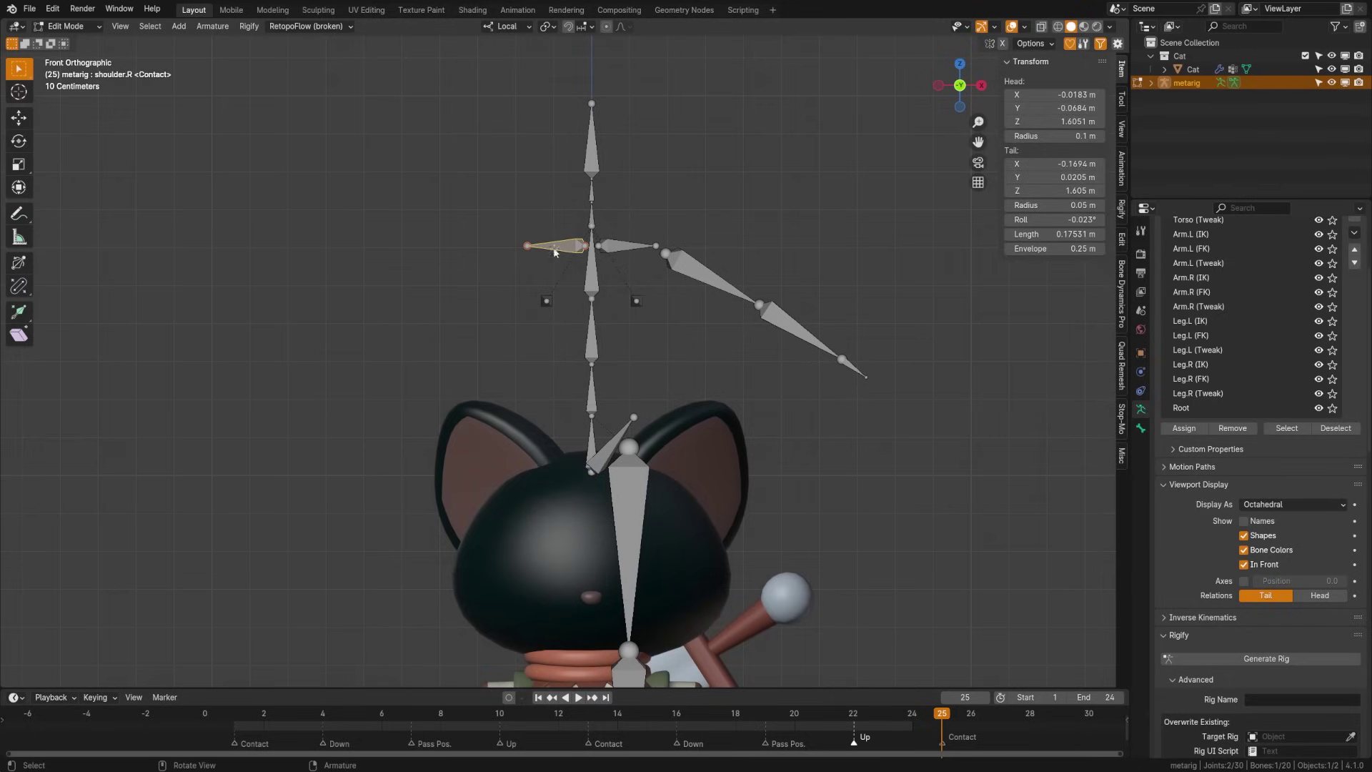
key(Delete)
Scale the whole metarig to 0.146 around the 3D cursor pivot.
scroll(545, 264, down, 3)
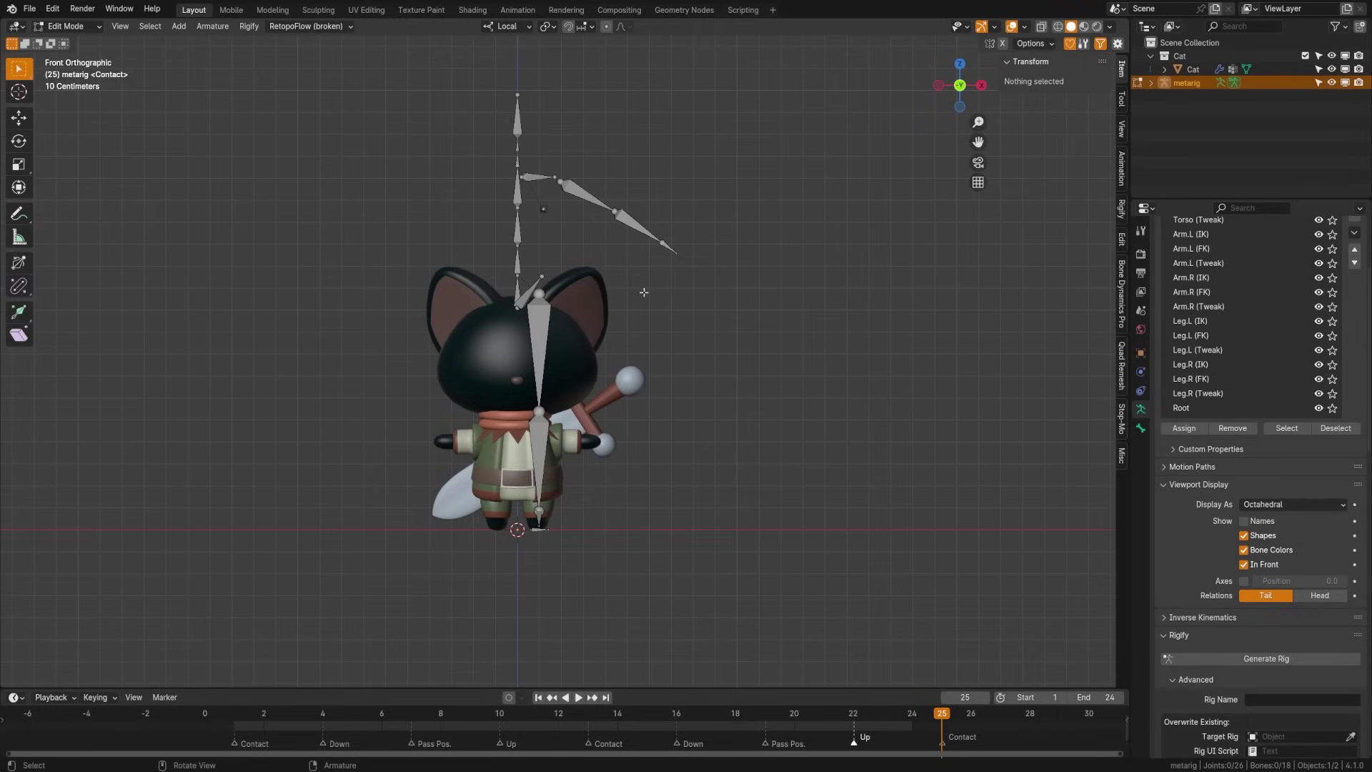
key(a)
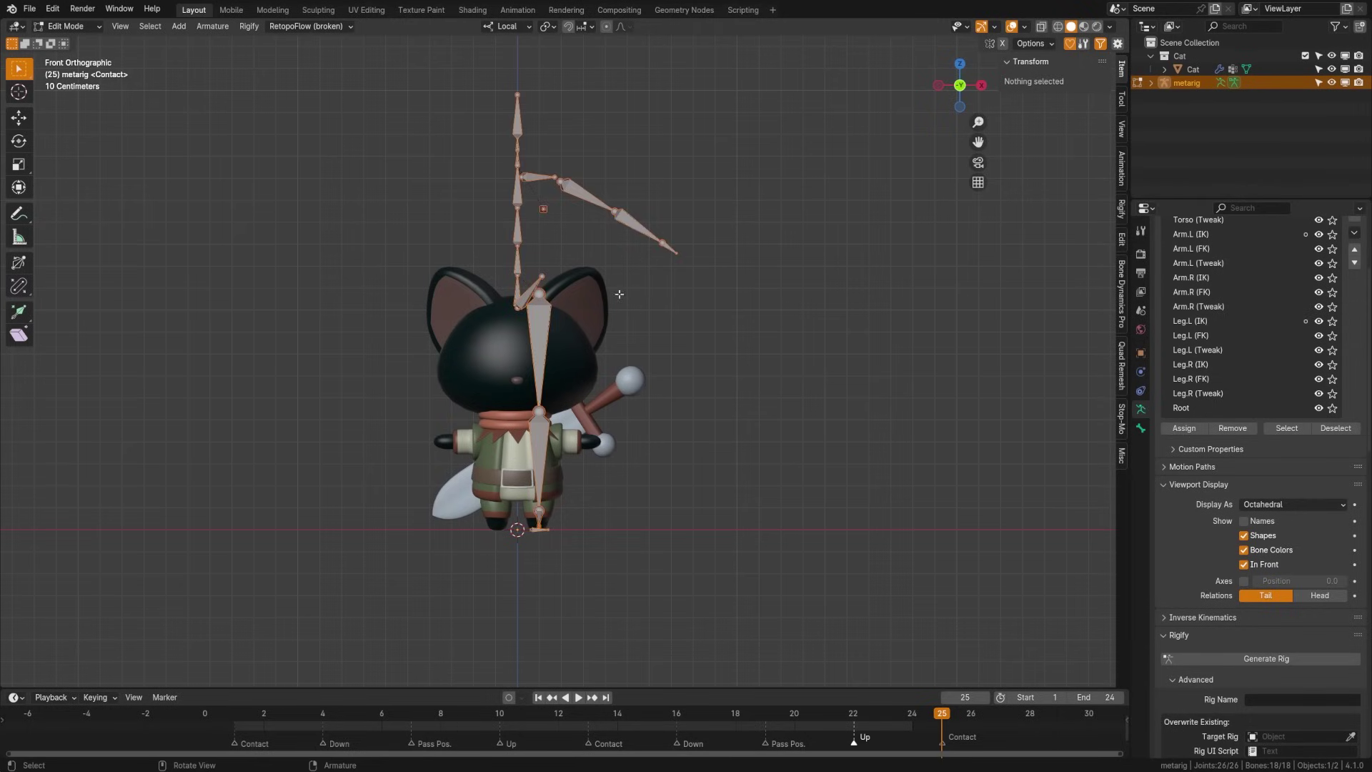
click(549, 26)
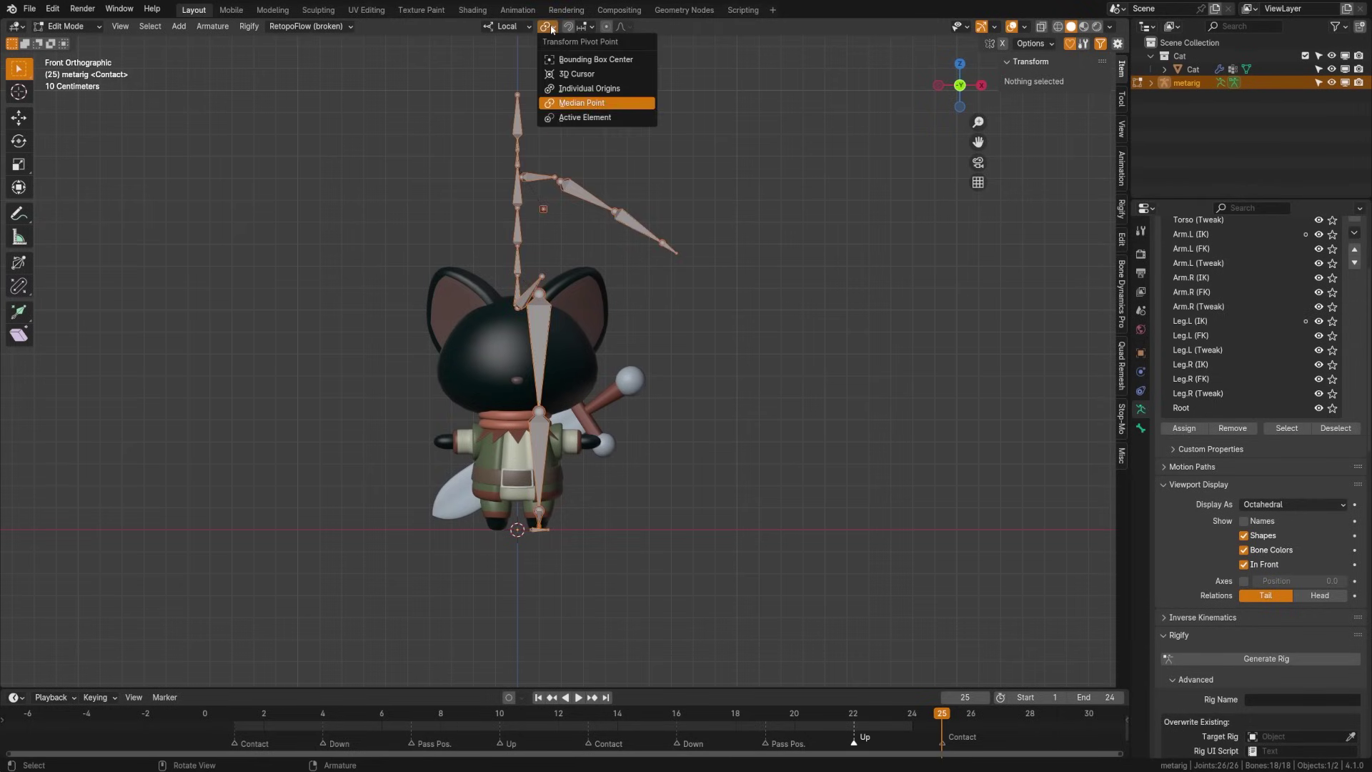
click(577, 74)
scroll(633, 300, up, 2)
key(s)
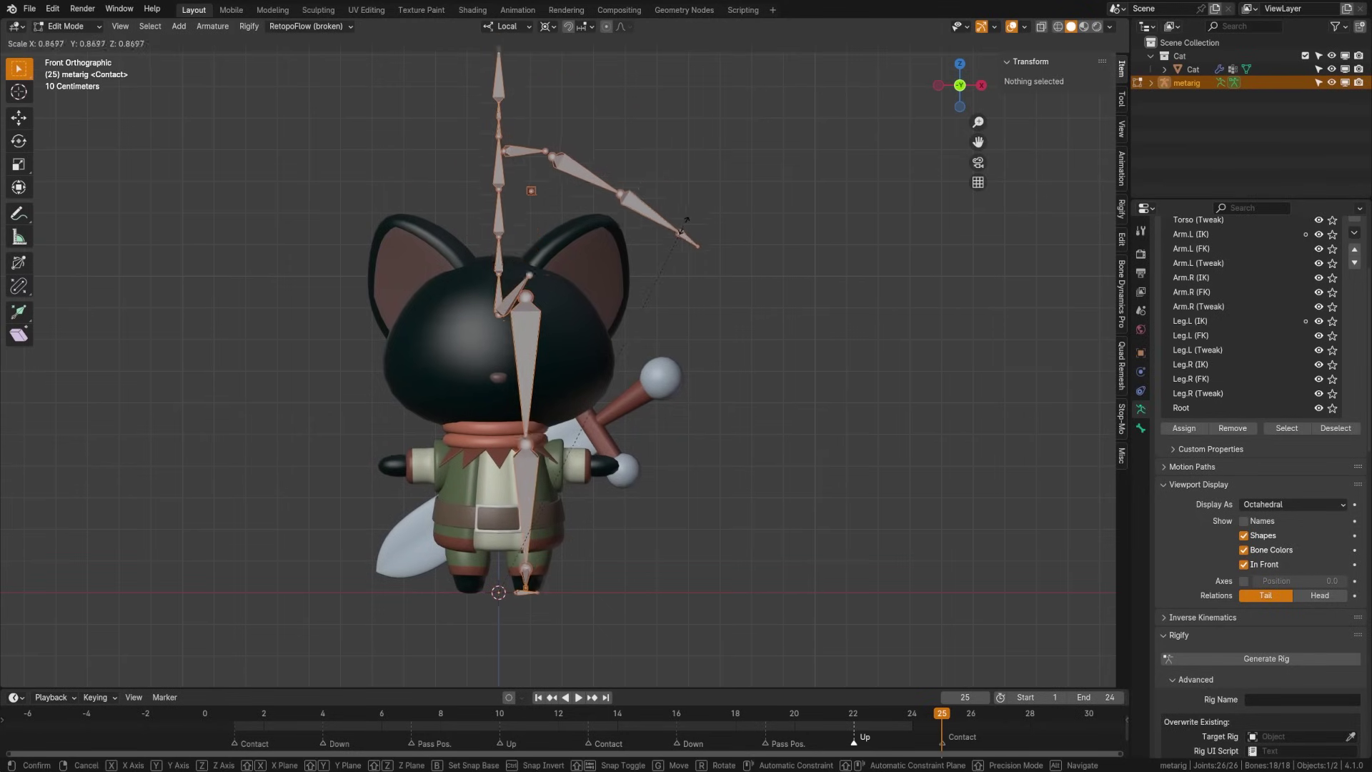
click(528, 530)
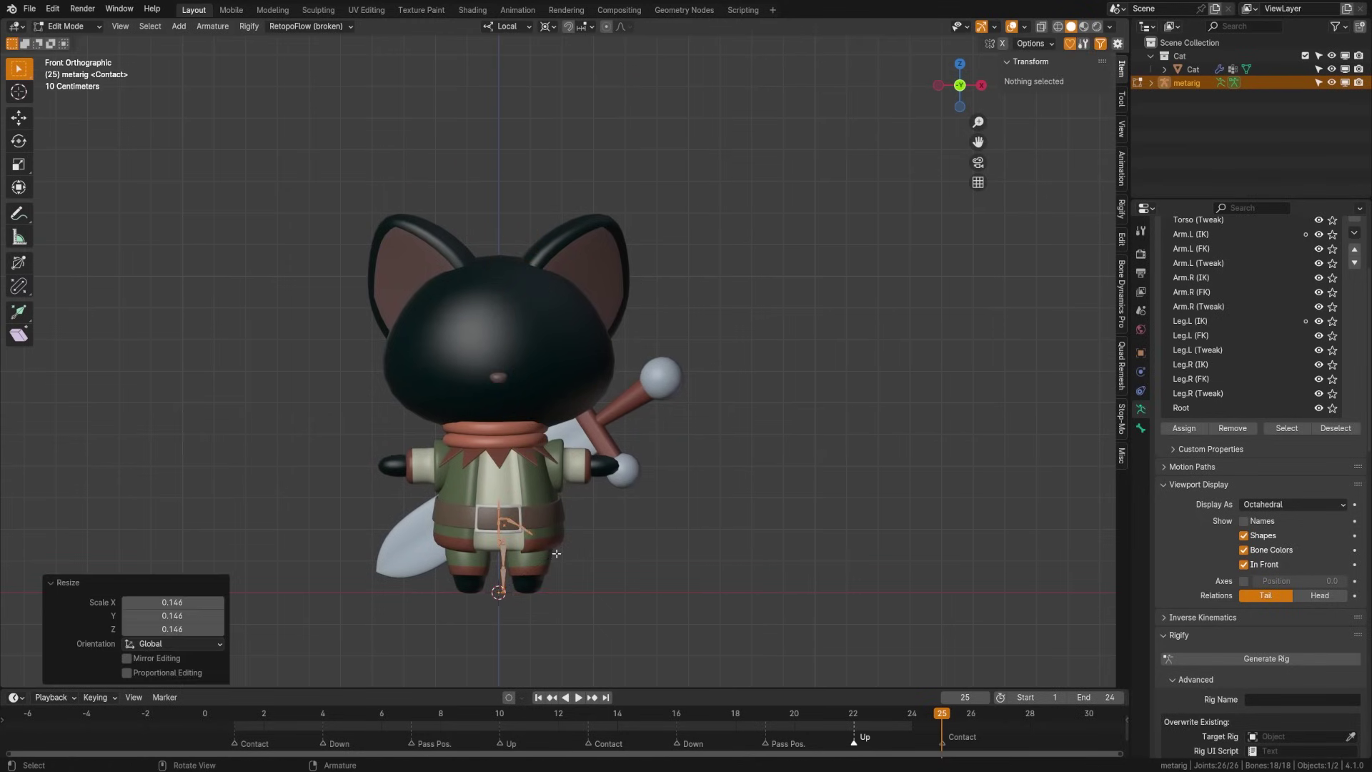
Slide the left leg chain 0.077 m along X onto the cat's leg.
scroll(504, 618, up, 4)
shift+middle_drag(494, 642, 573, 163)
scroll(573, 163, up, 3)
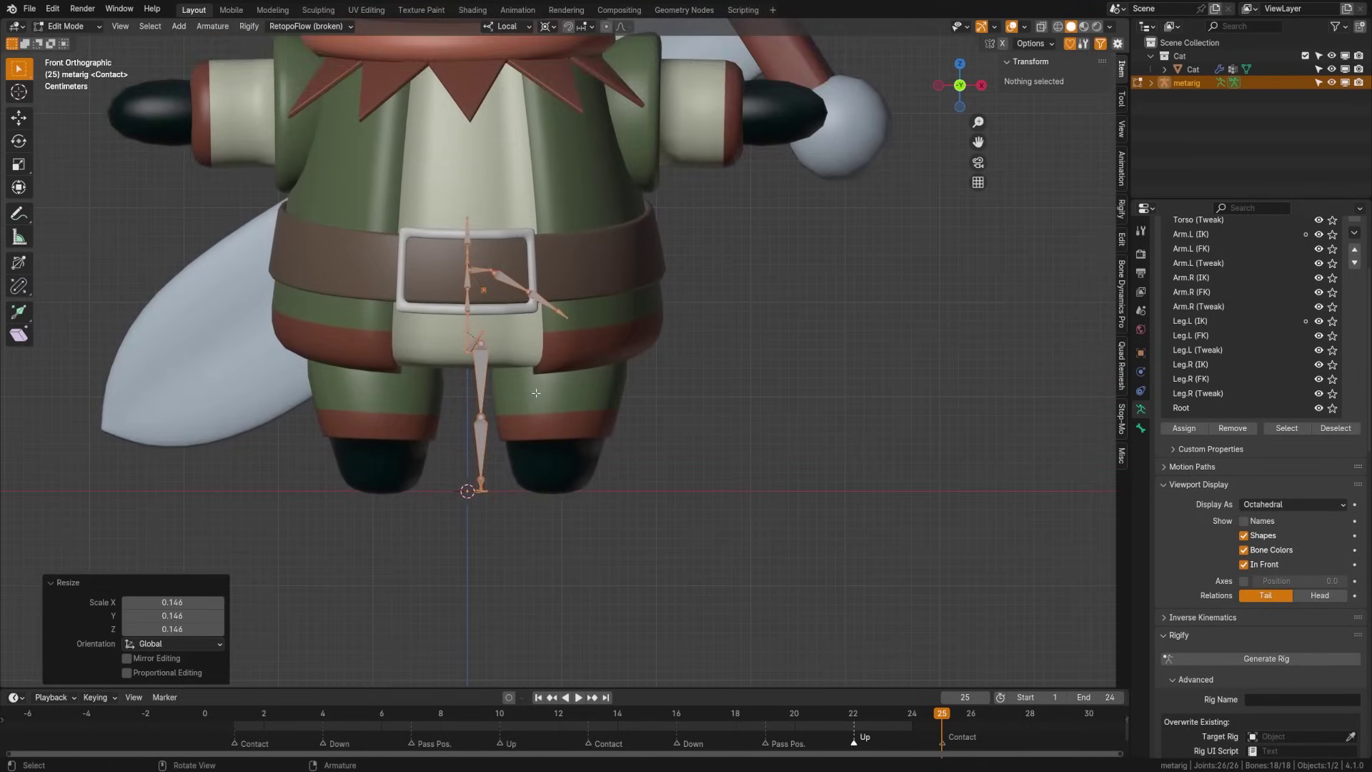
click(464, 389)
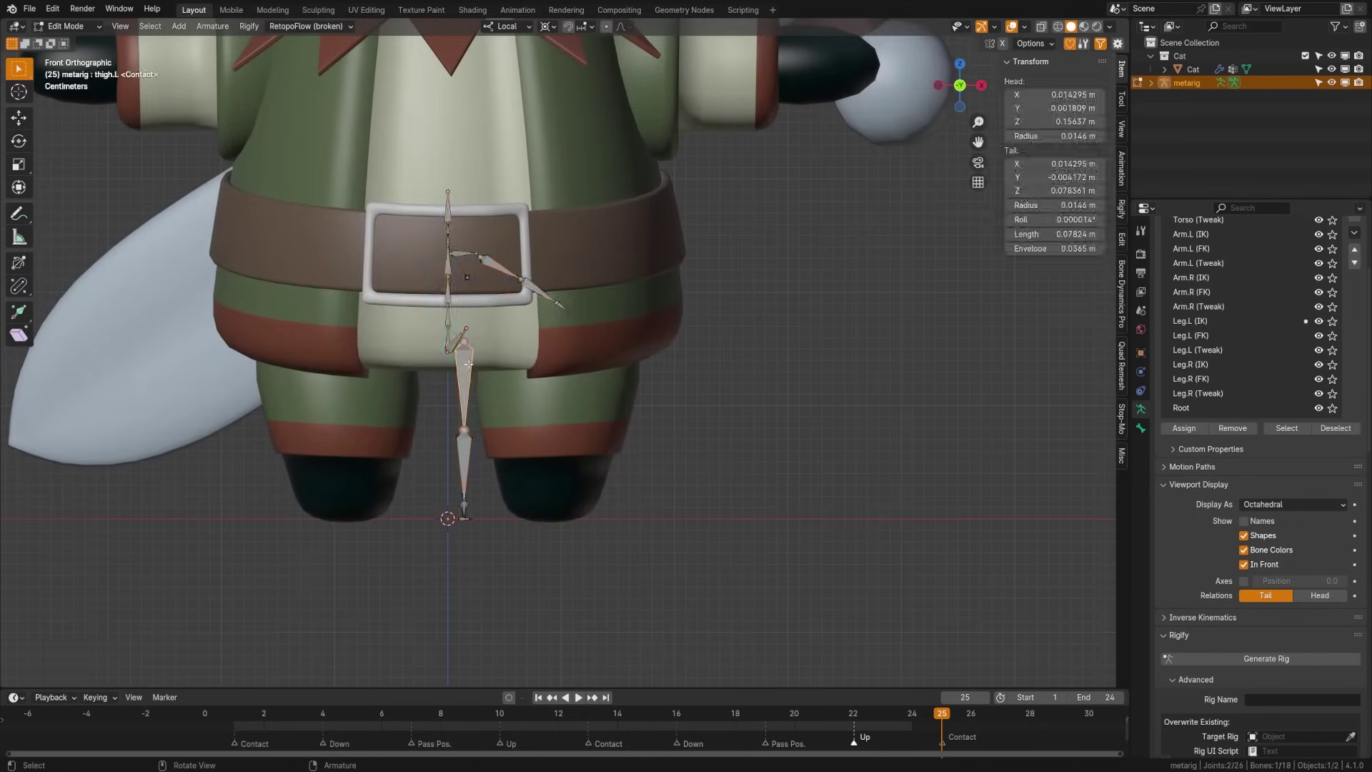
shift+drag(439, 435, 504, 535)
click(19, 118)
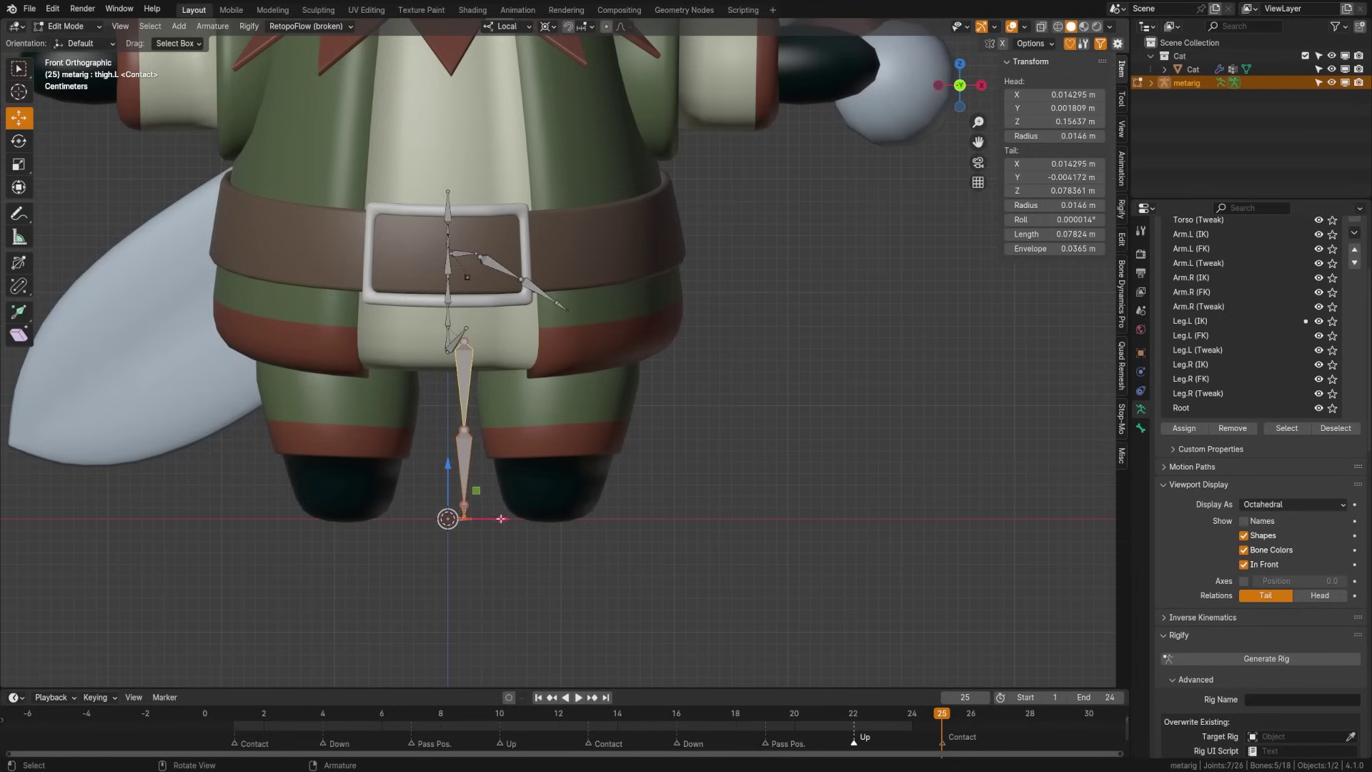
drag(501, 518, 604, 514)
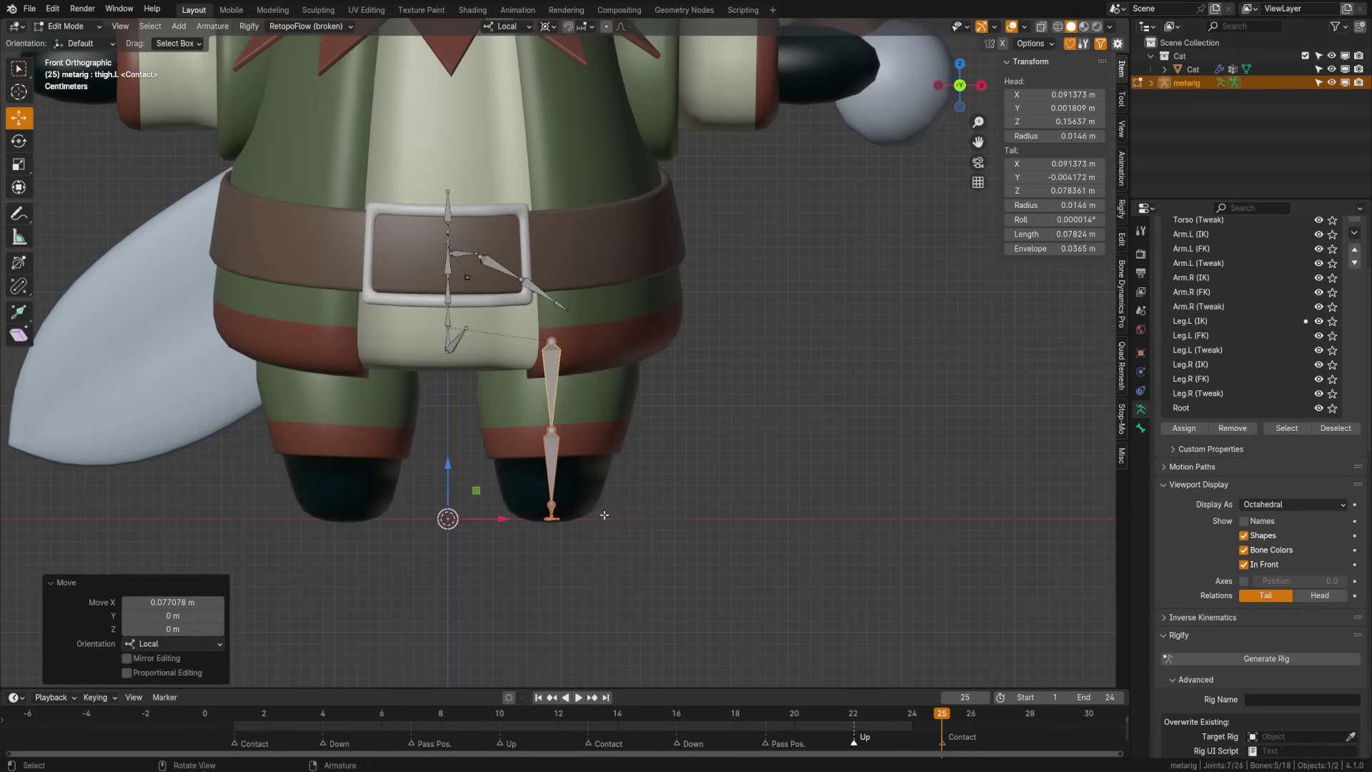
Move the pelvis.L tail joint to the top of the cat's leg.
middle_drag(712, 495, 744, 469)
click(466, 328)
key(g)
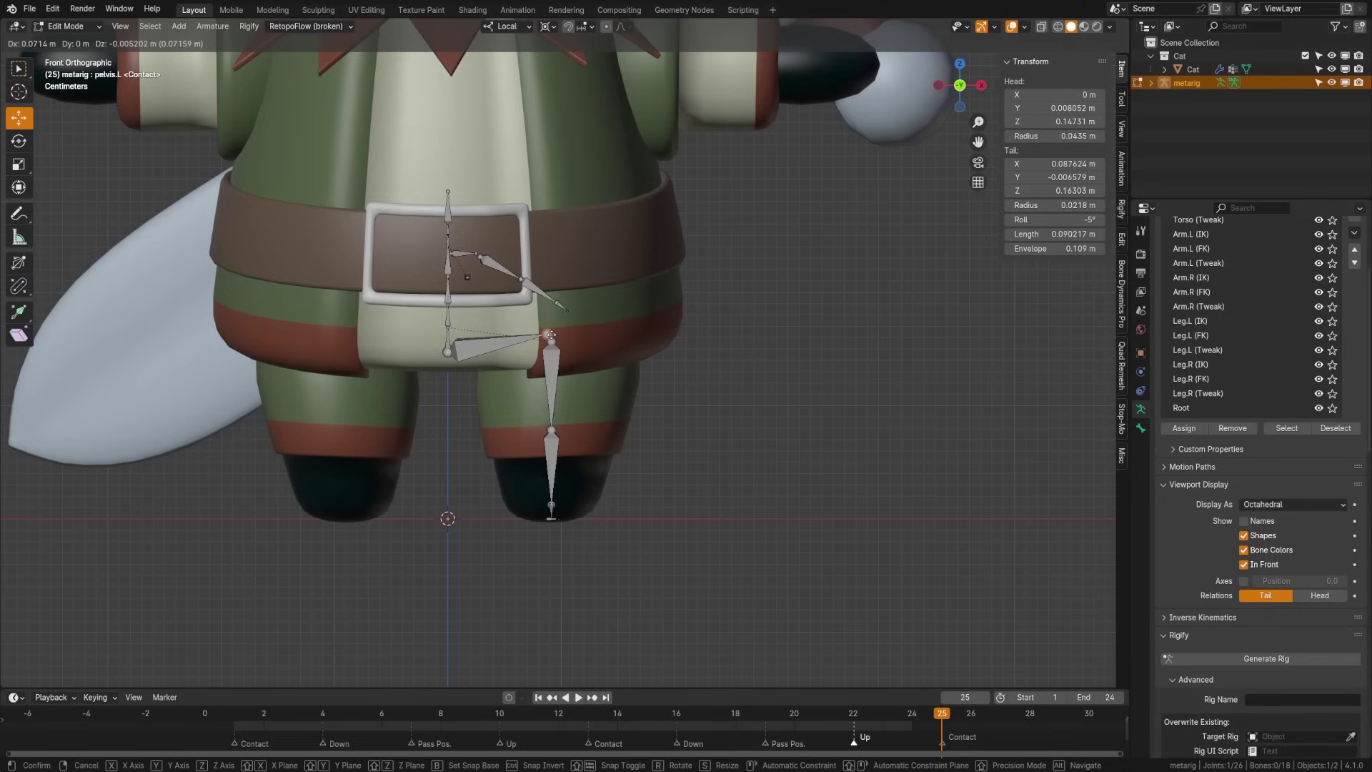
click(543, 334)
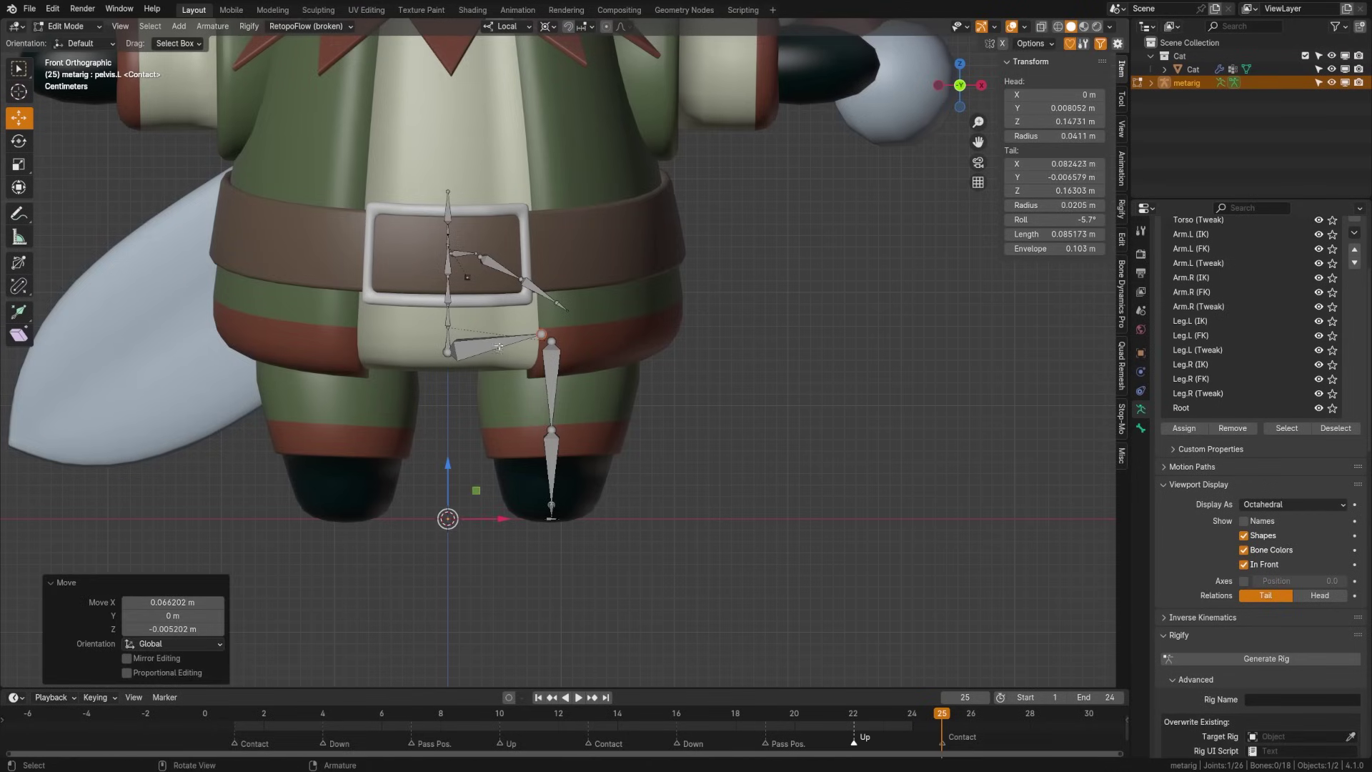
Move the upper_arm.L, forearm.L and hand.L chain onto the cat's arm.
shift+middle_drag(499, 347, 495, 440)
scroll(486, 425, up, 3)
click(435, 370)
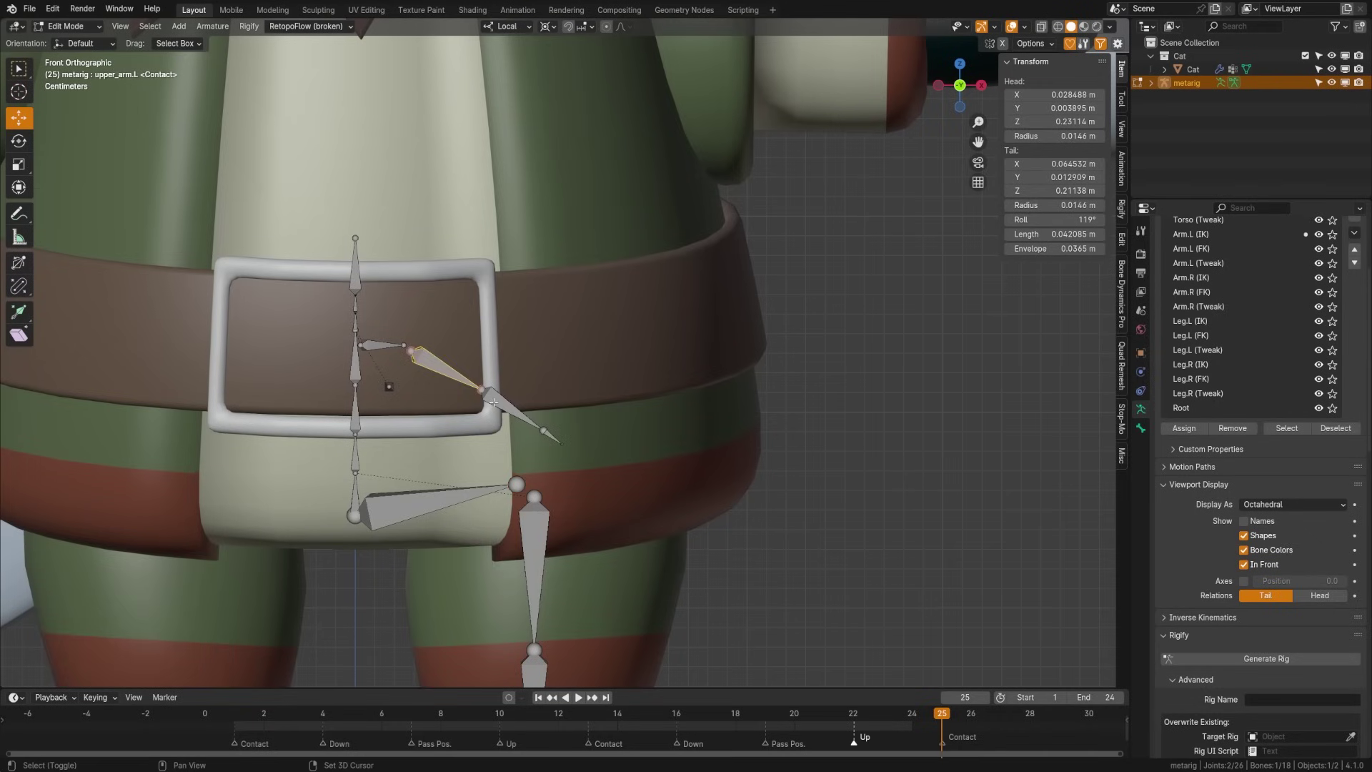
shift+click(545, 428)
shift+click(552, 435)
scroll(552, 435, down, 4)
key(g)
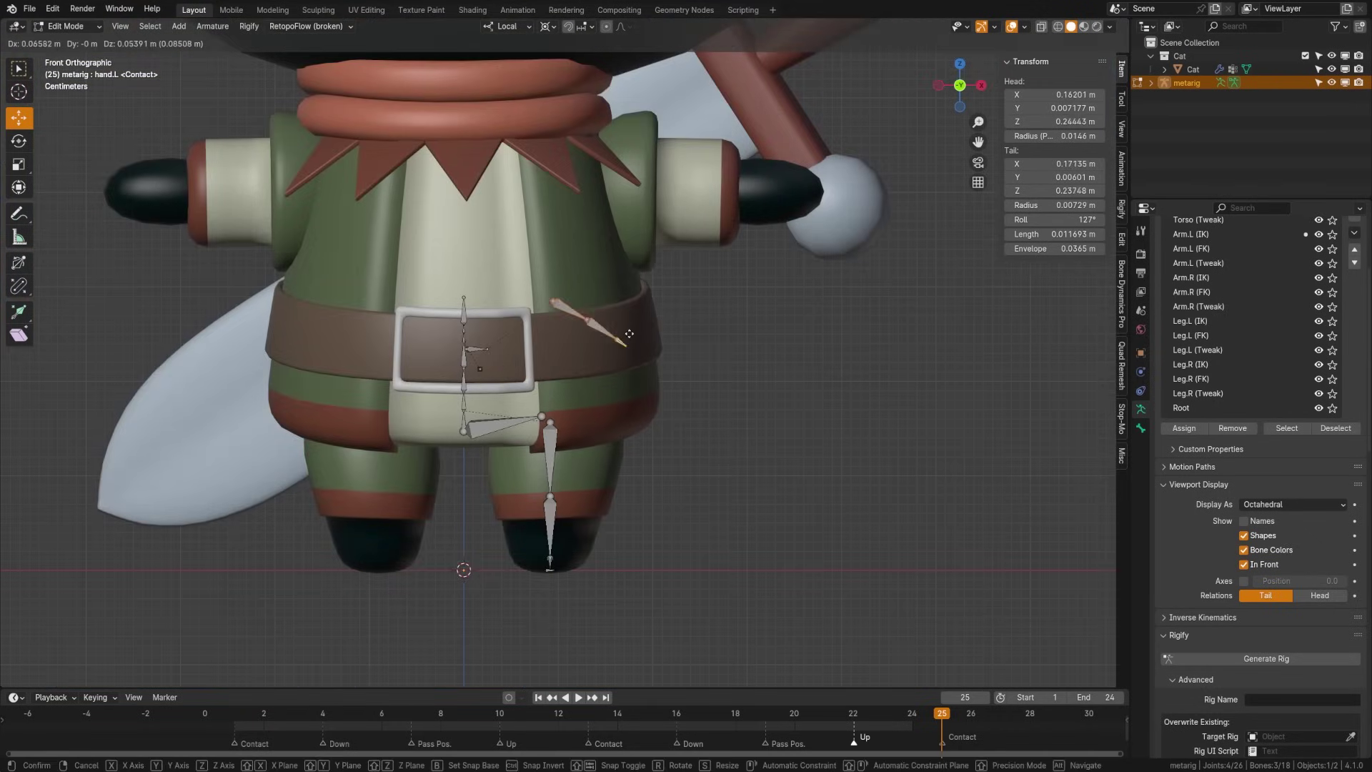
click(682, 237)
Hide the pelvis.L bone.
scroll(561, 356, up, 3)
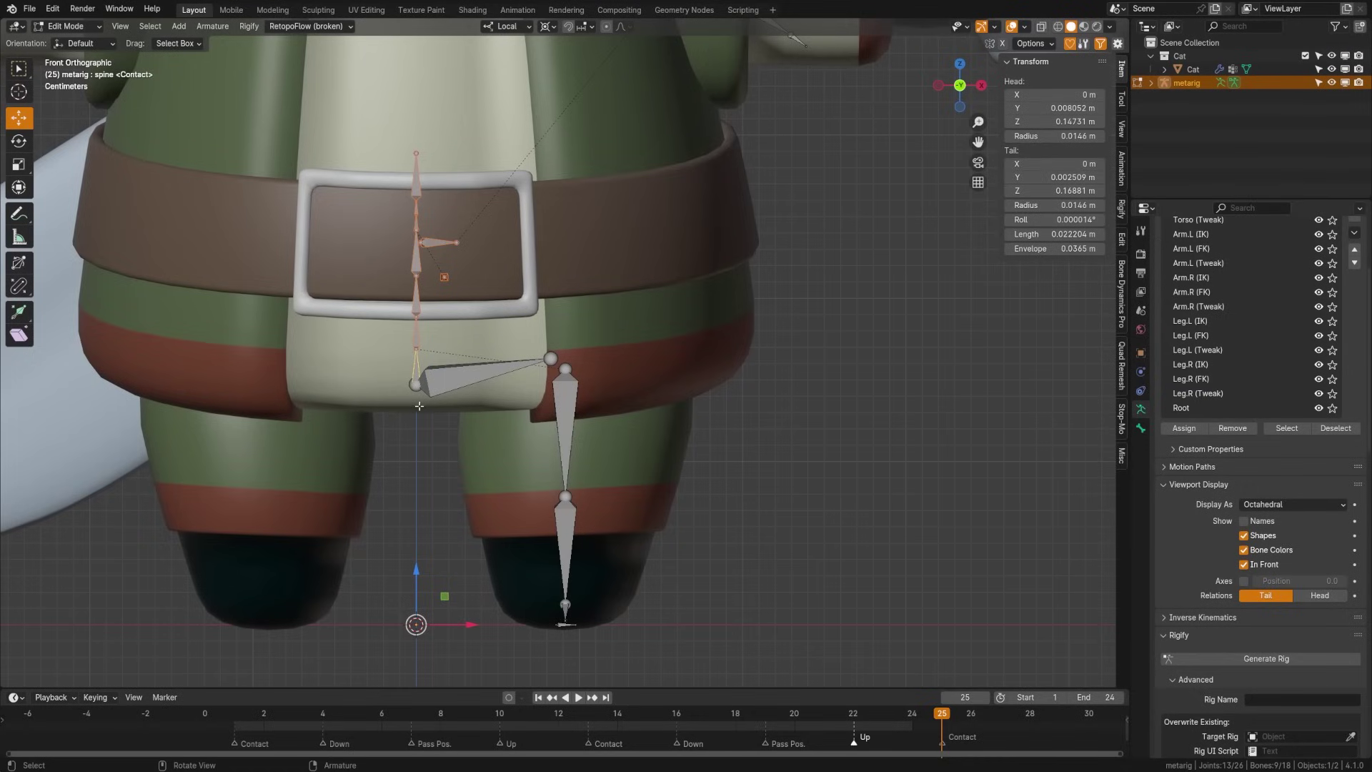
scroll(419, 406, up, 2)
click(397, 398)
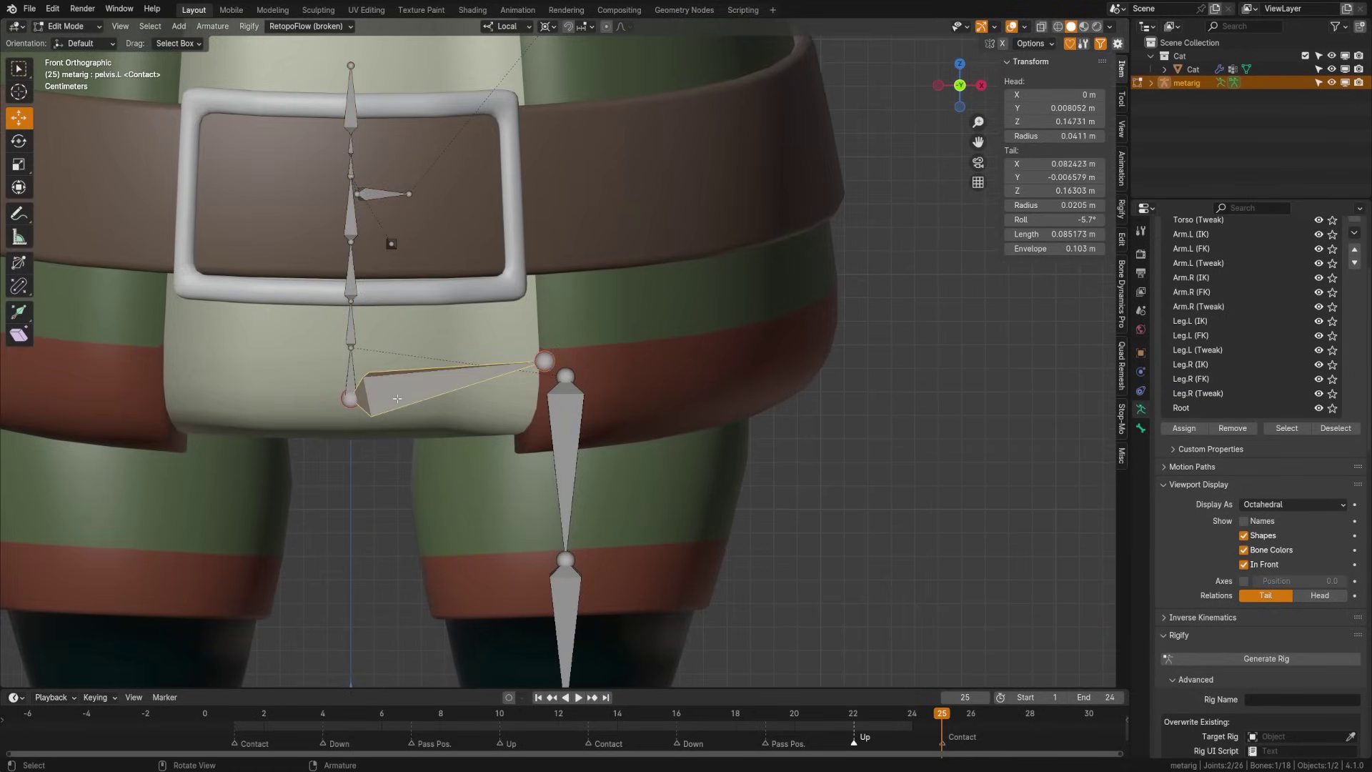
key(h)
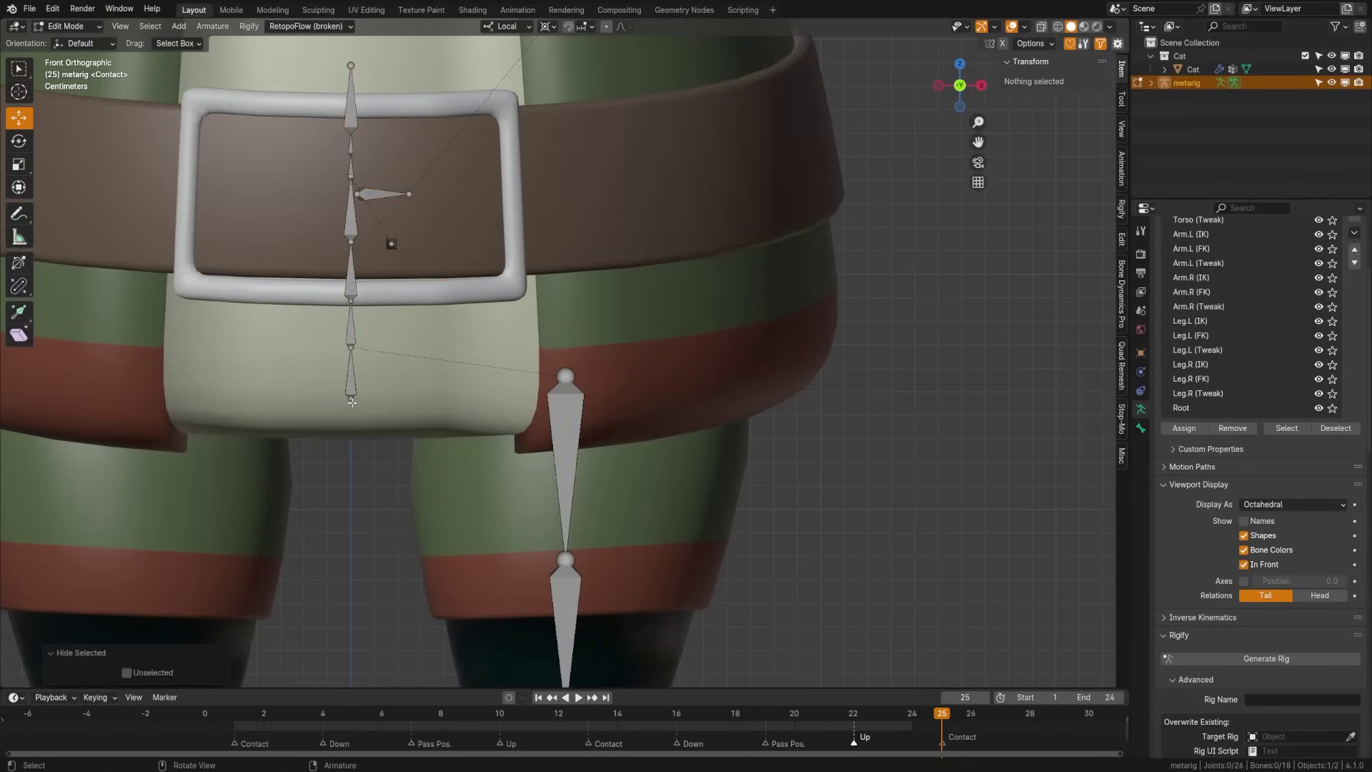
Snap the 3D cursor to the spine's base joint and start scaling the spine bones.
click(352, 402)
scroll(356, 413, up, 3)
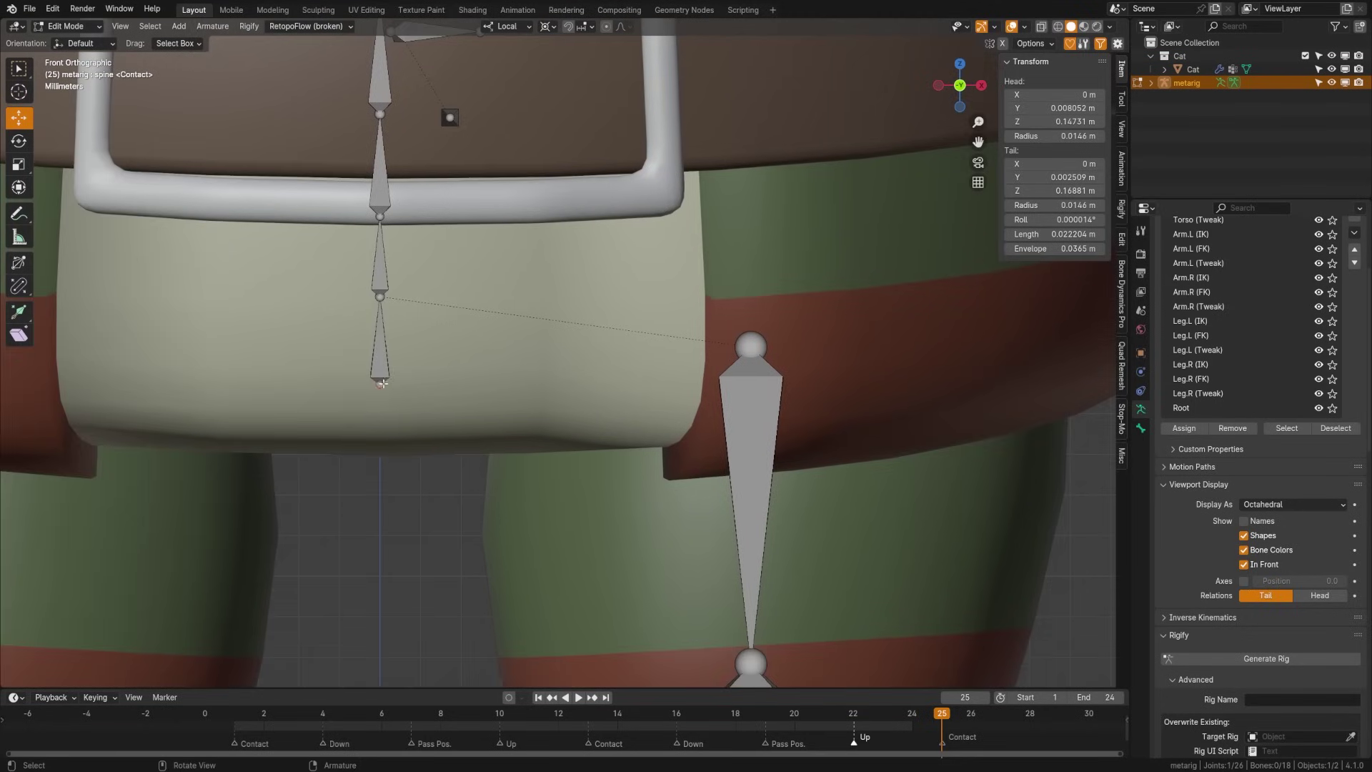
key(shift+s)
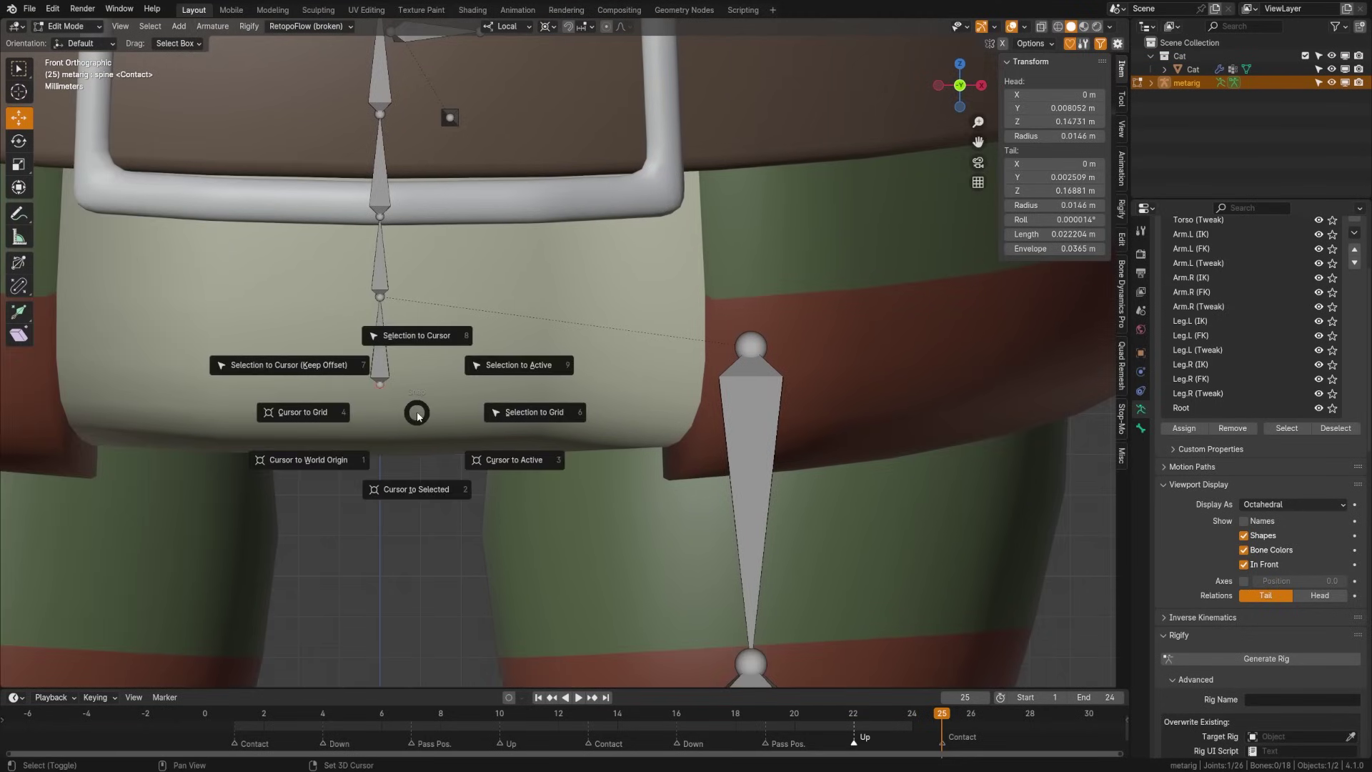
click(420, 470)
scroll(445, 424, down, 5)
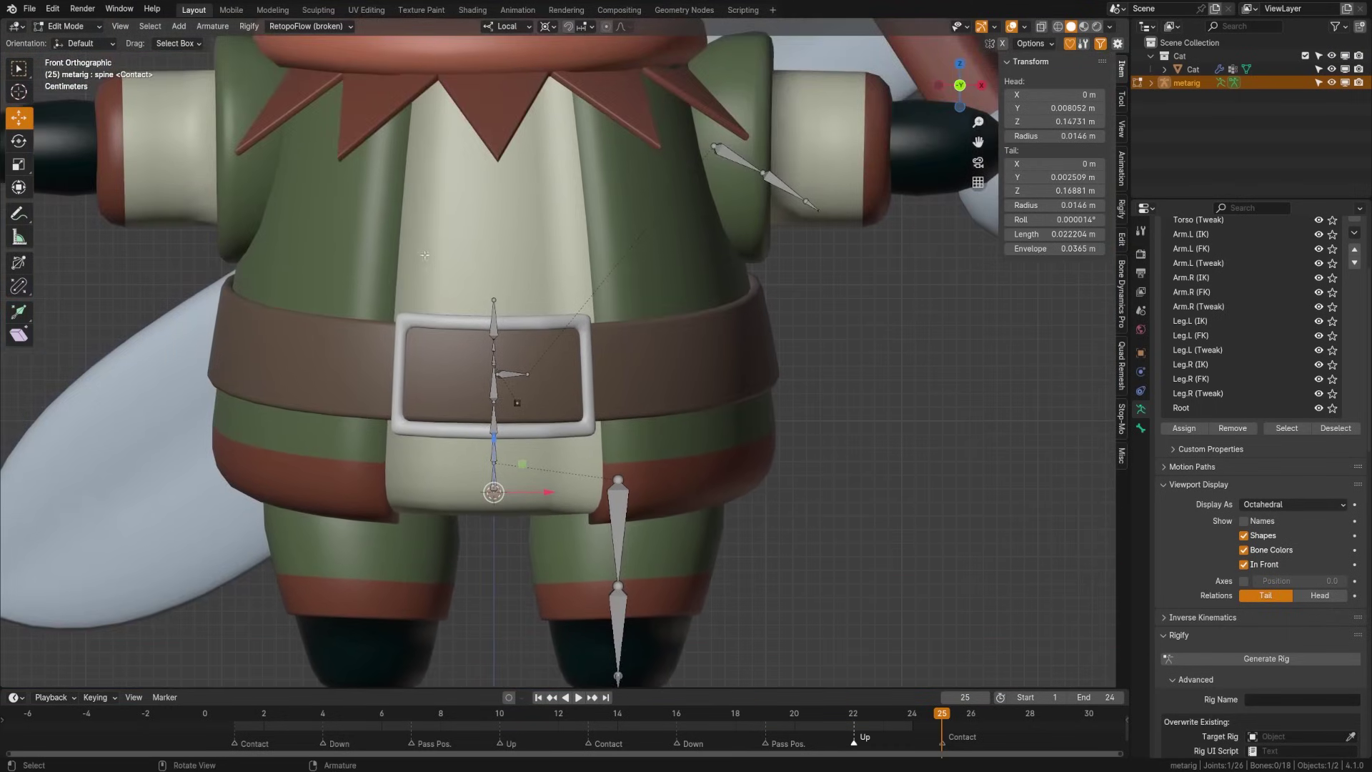
drag(425, 254, 541, 498)
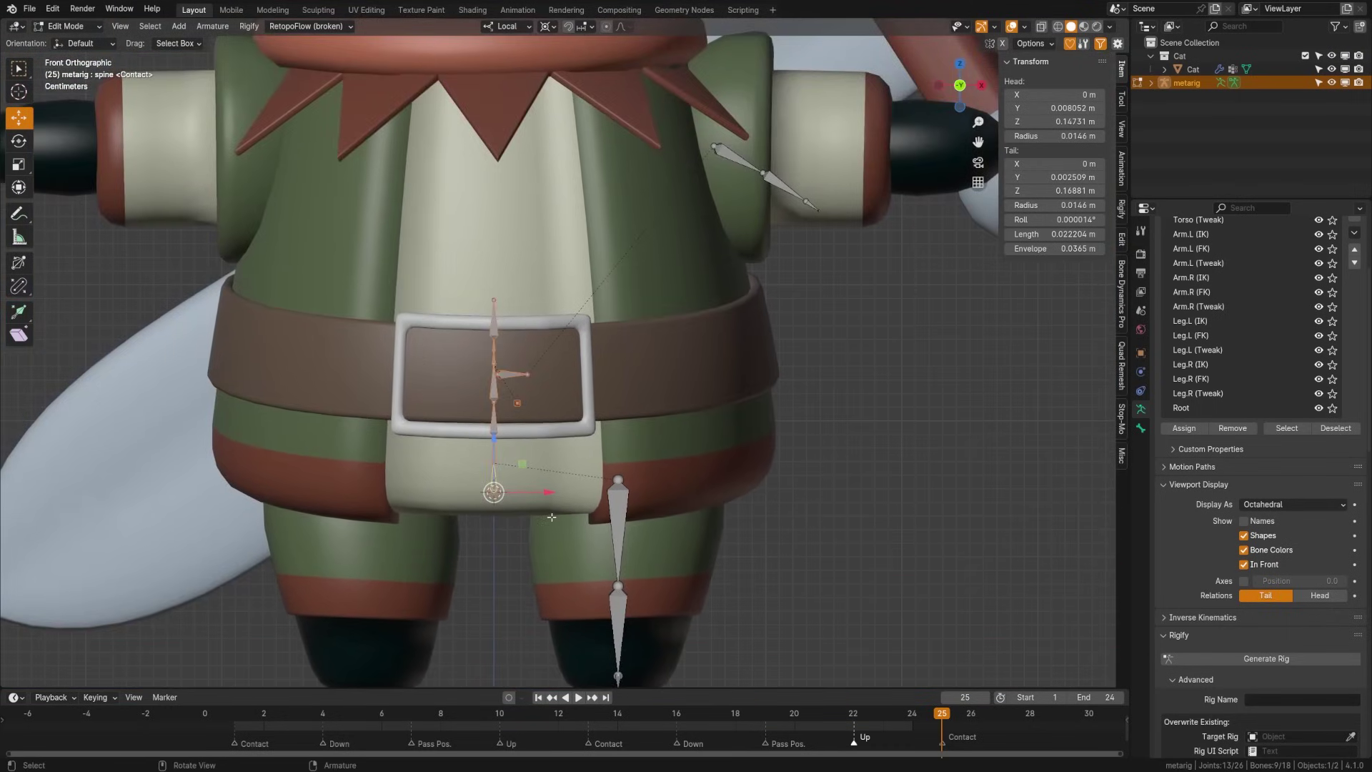
scroll(549, 428, down, 6)
key(s)
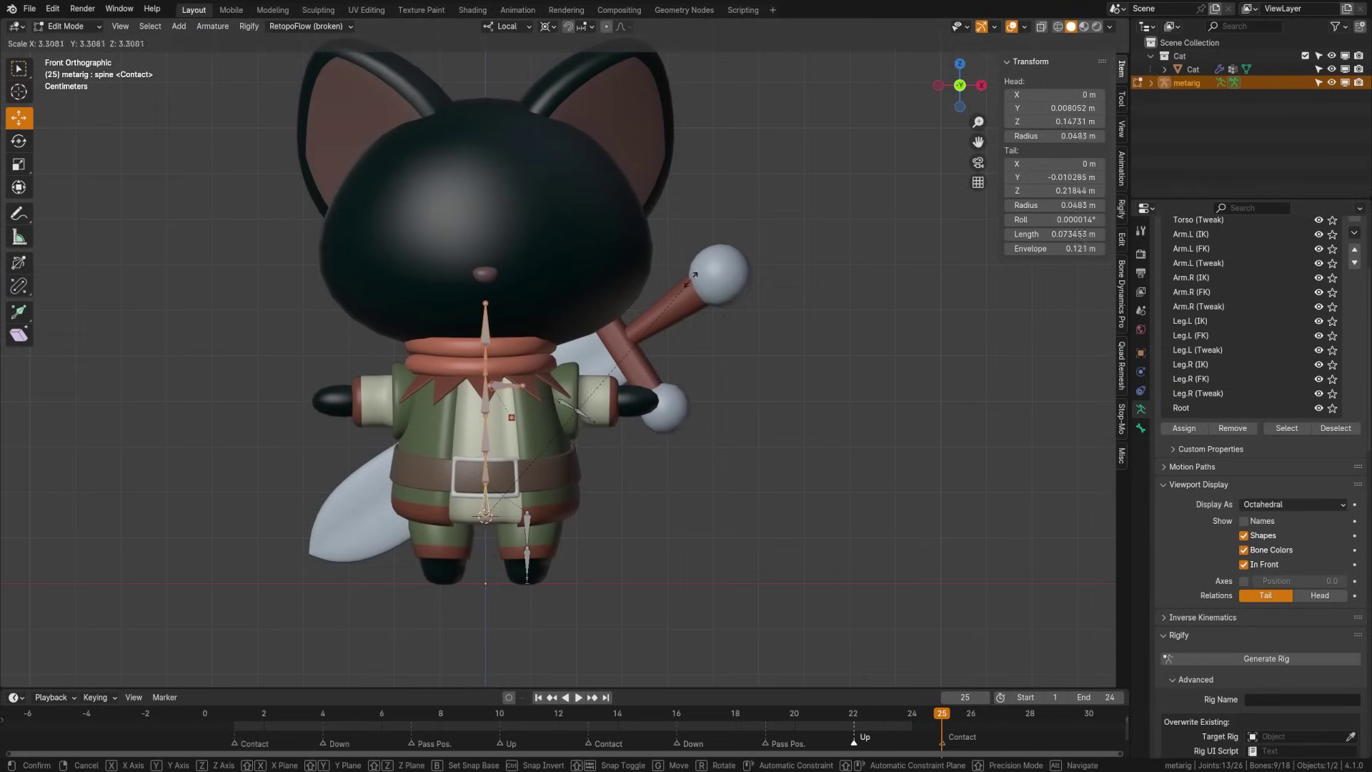
Scale the spine 3.469× and extend spine.006's top joint along local Z through the head.
click(690, 258)
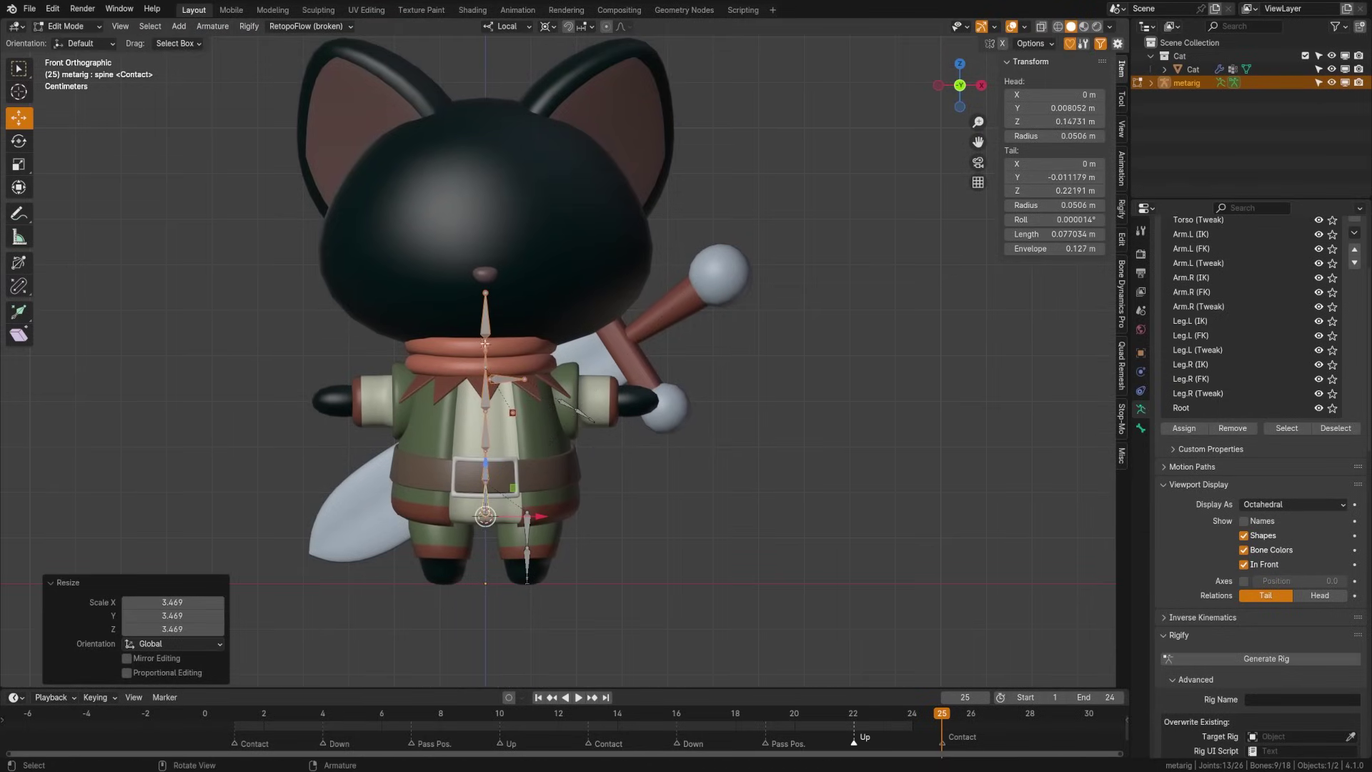
click(496, 333)
scroll(498, 386, up, 4)
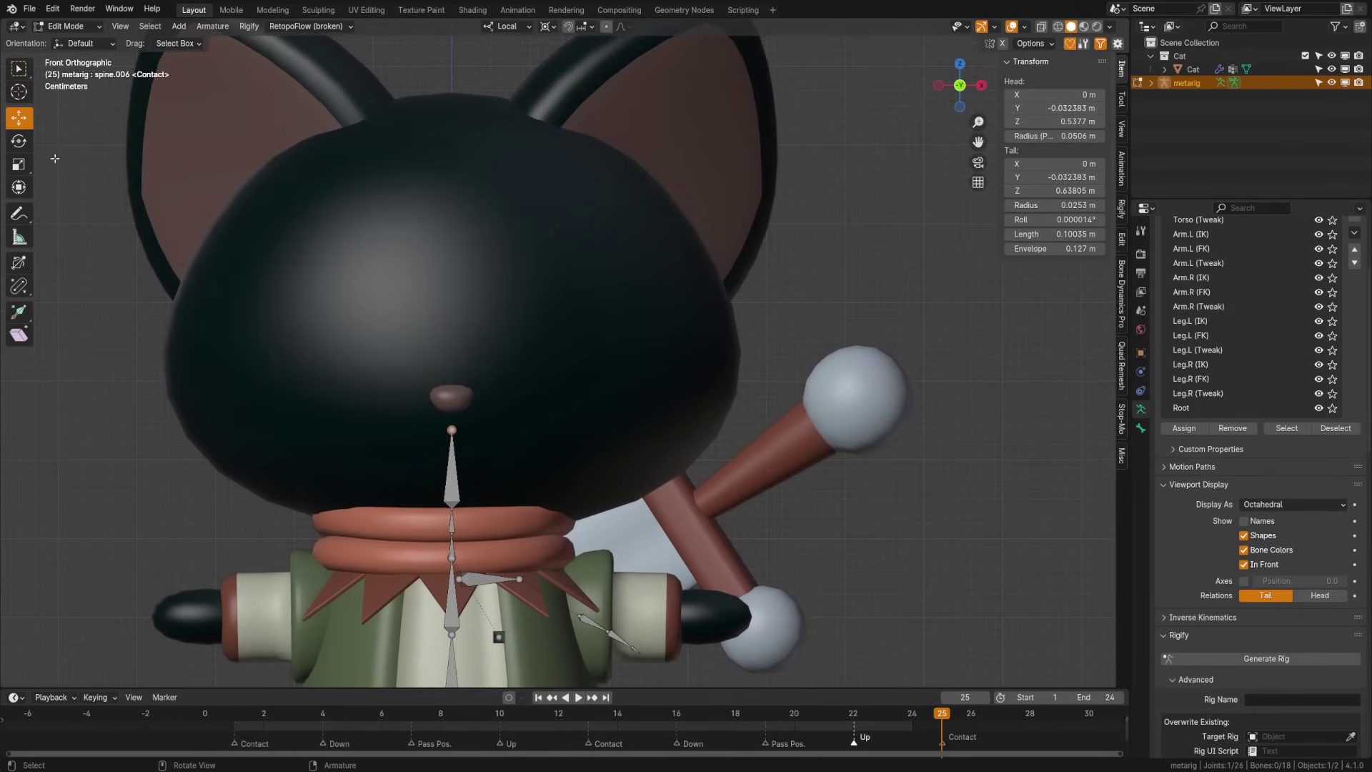
key(g)
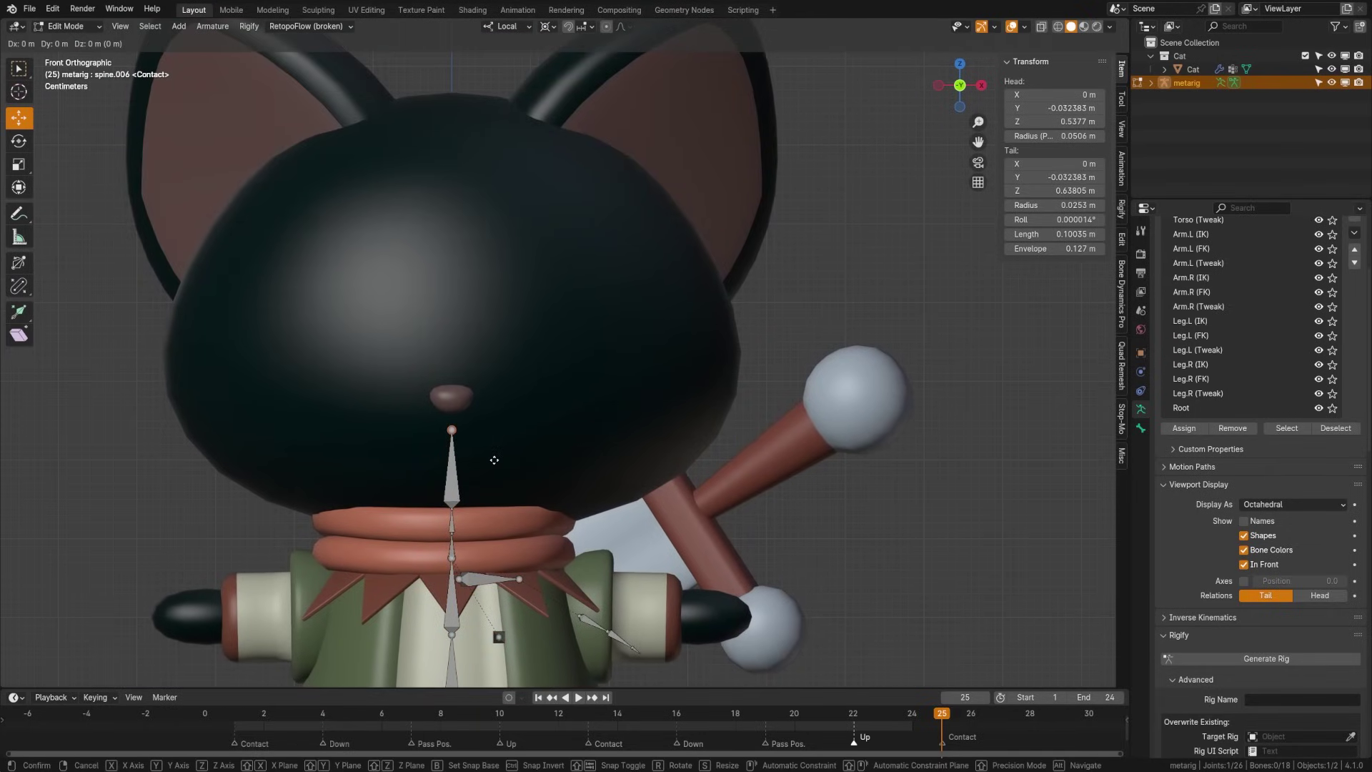
key(z)
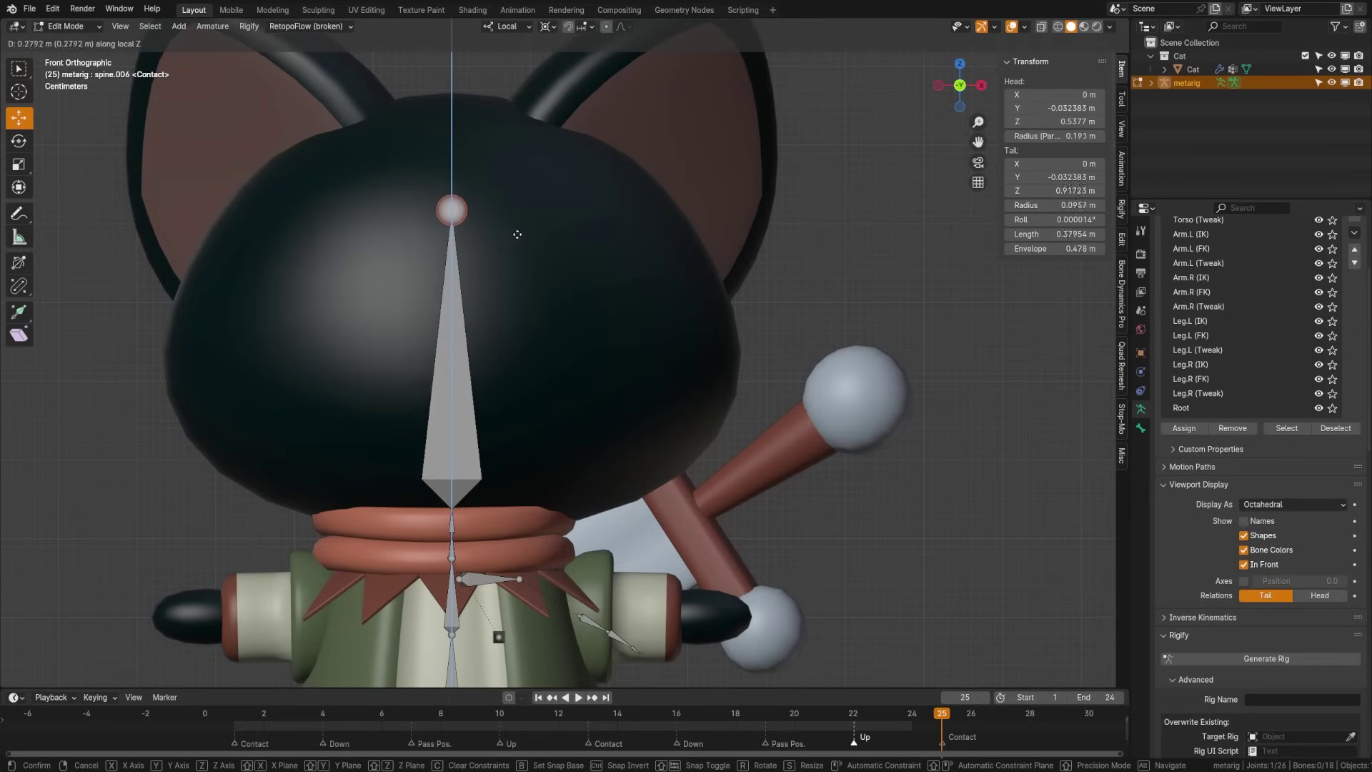
click(528, 132)
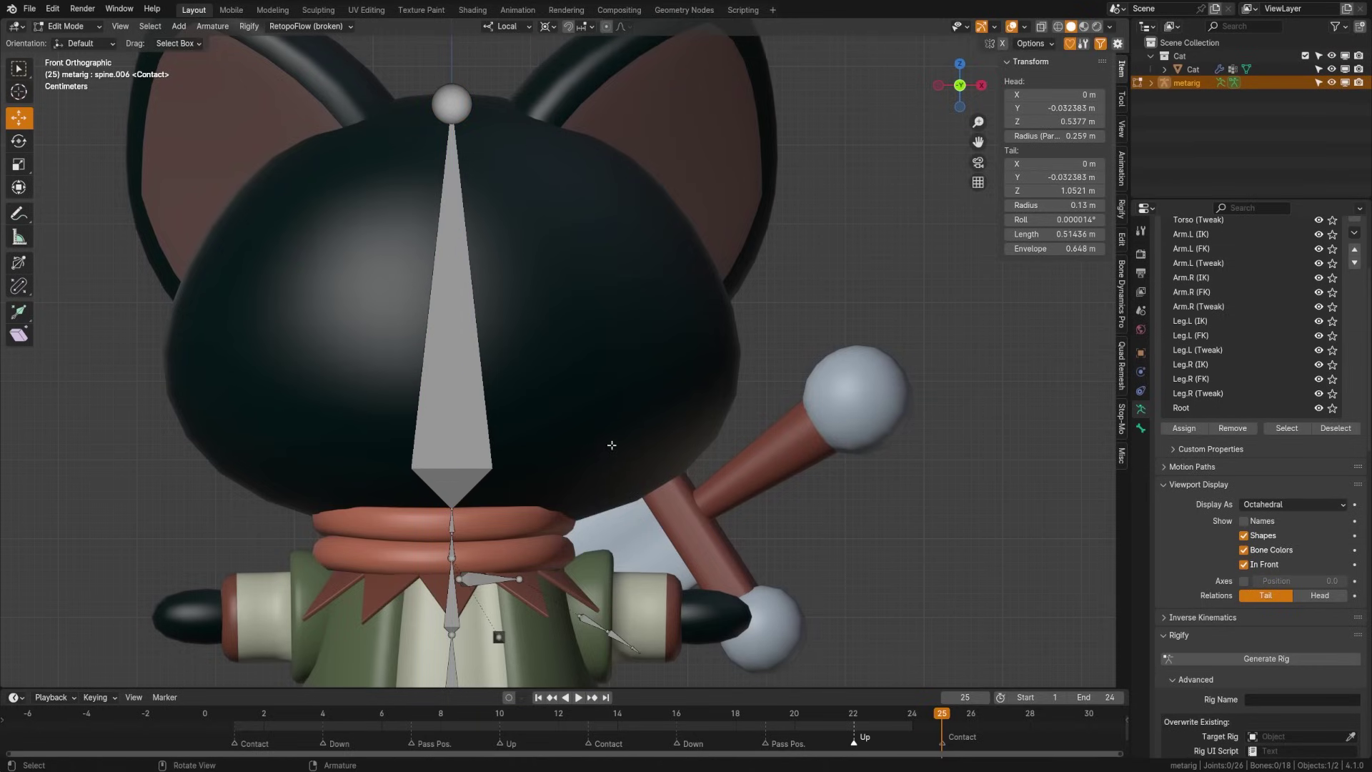
shift+middle_drag(611, 445, 436, 194)
scroll(437, 384, up, 4)
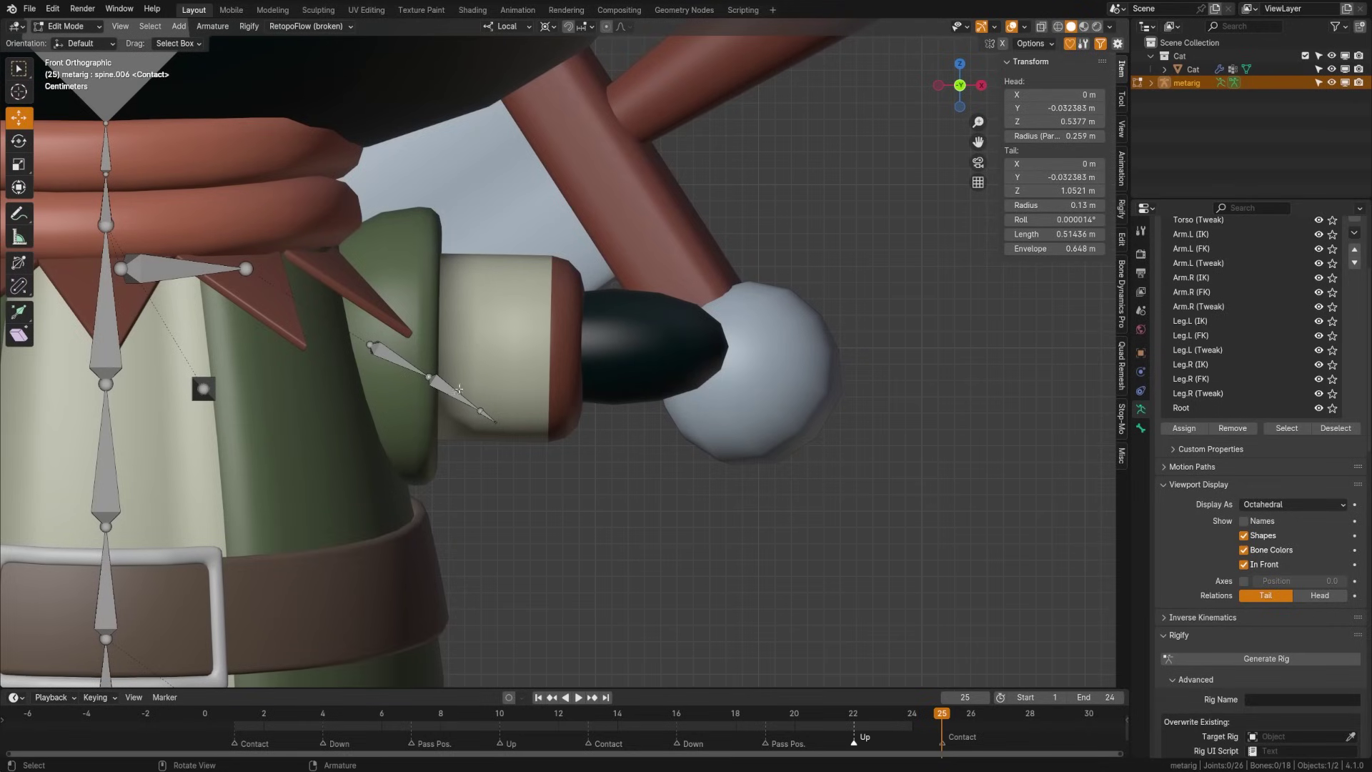
Reposition breast.L on the chest and the shoulder tail at the arm's top.
click(205, 390)
key(g)
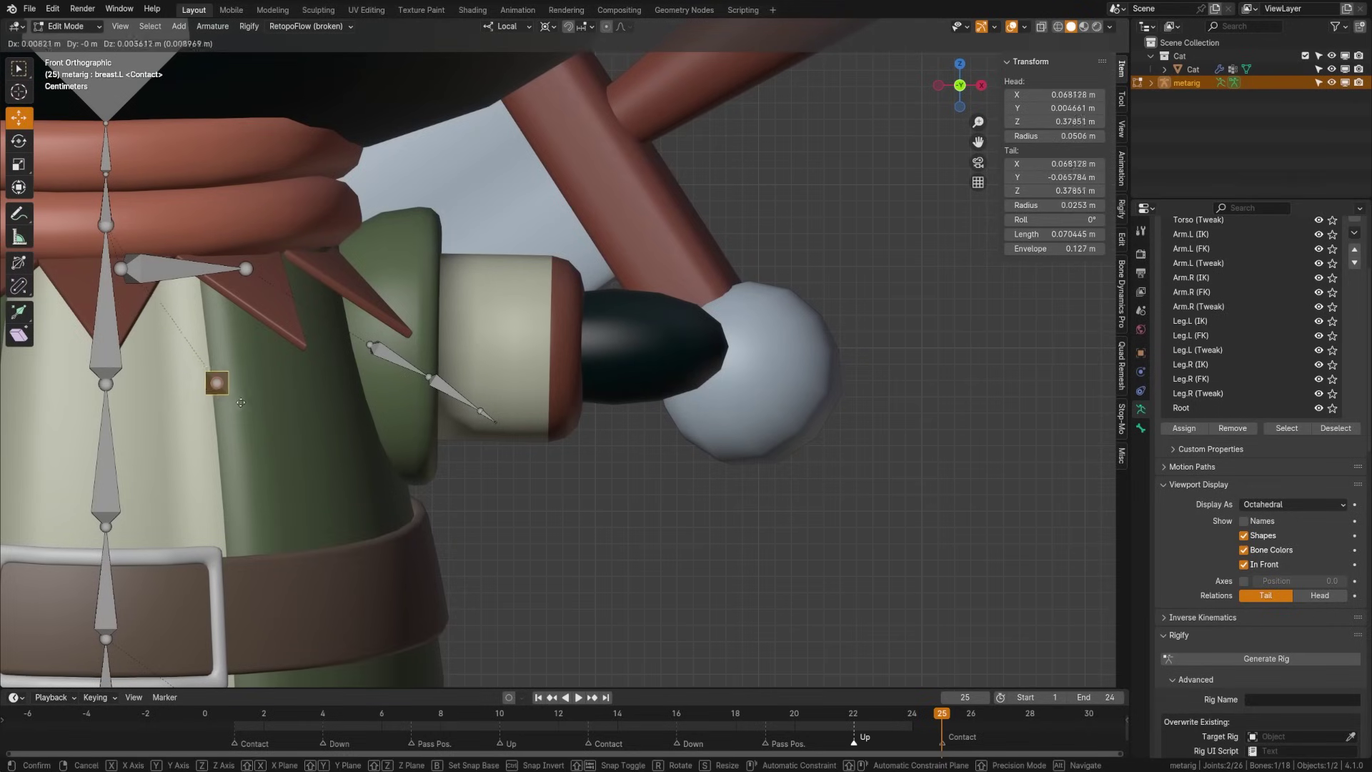
click(250, 378)
click(246, 268)
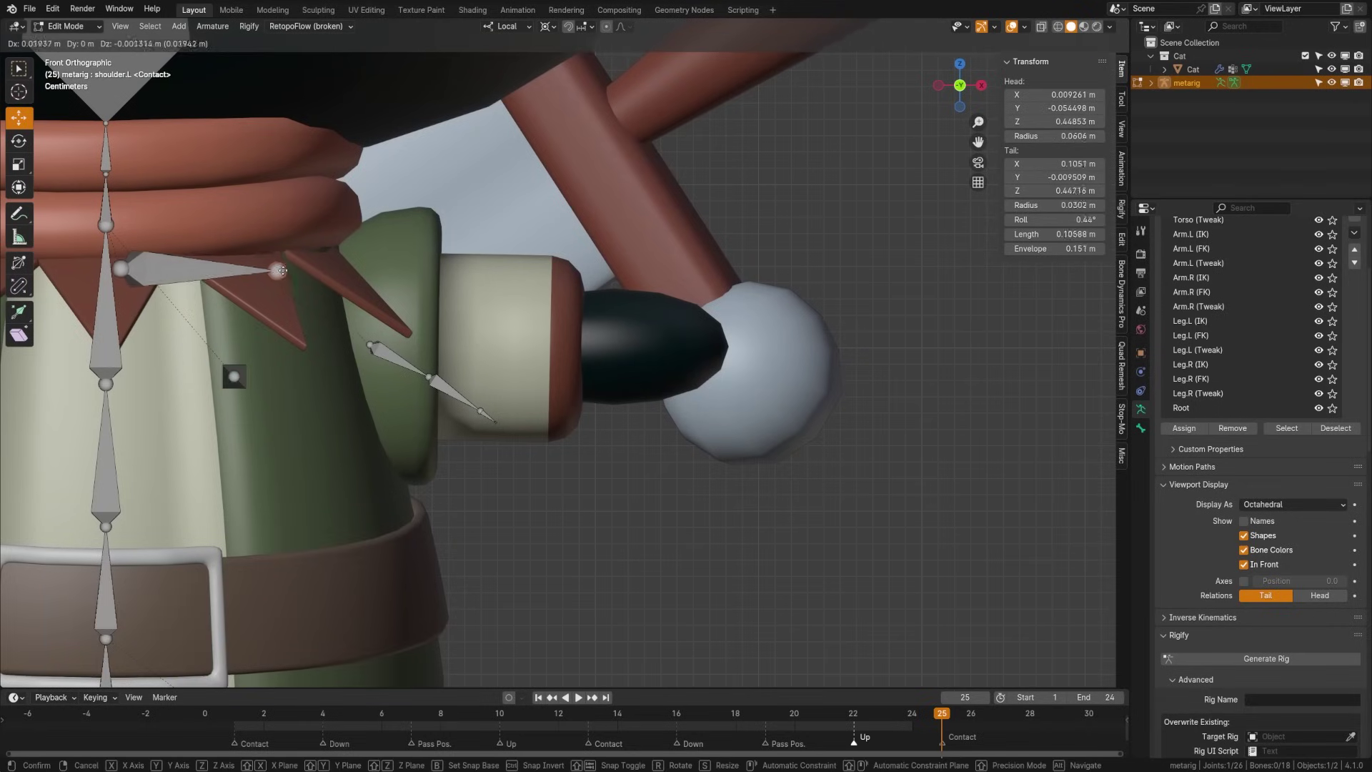
key(g)
click(317, 271)
Move the upper arm's head and tail joints, placing the tail at the elbow.
click(366, 341)
key(g)
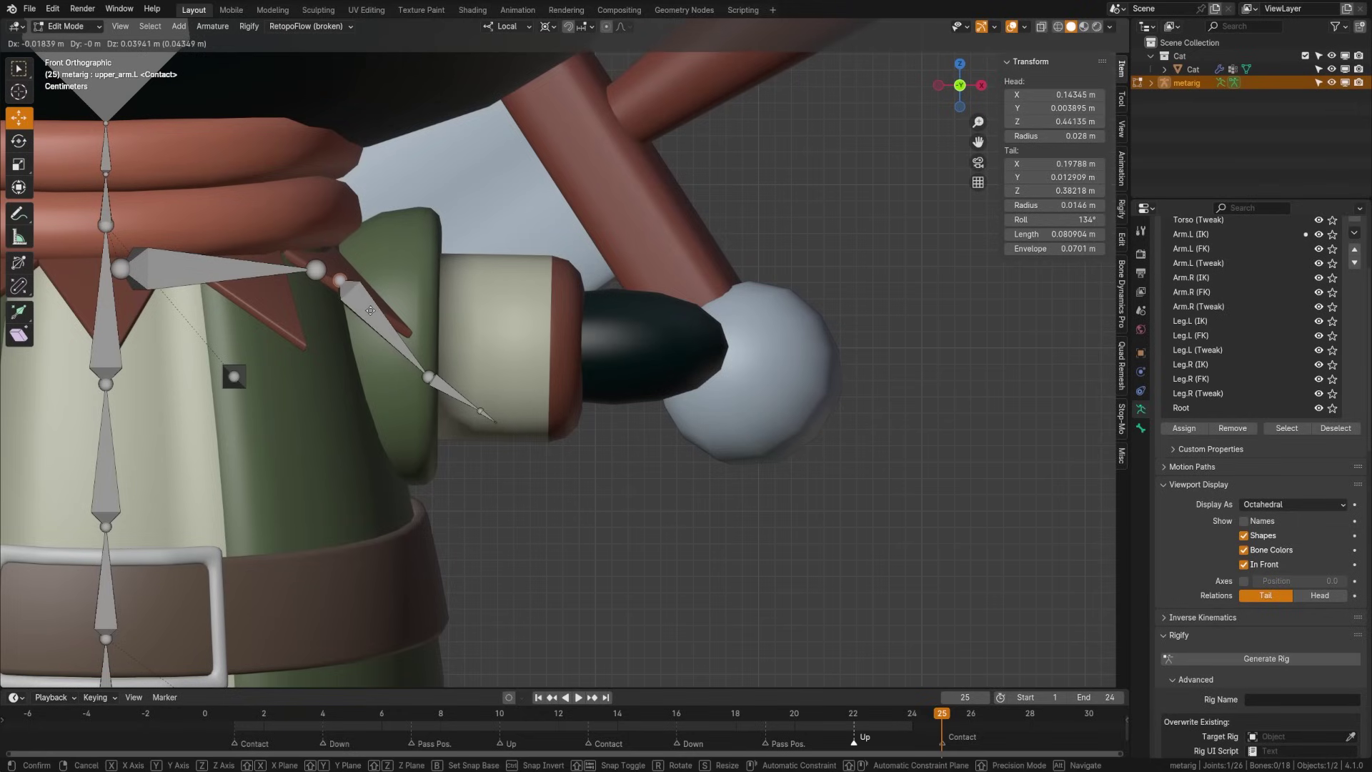
click(370, 310)
click(428, 377)
key(g)
click(433, 319)
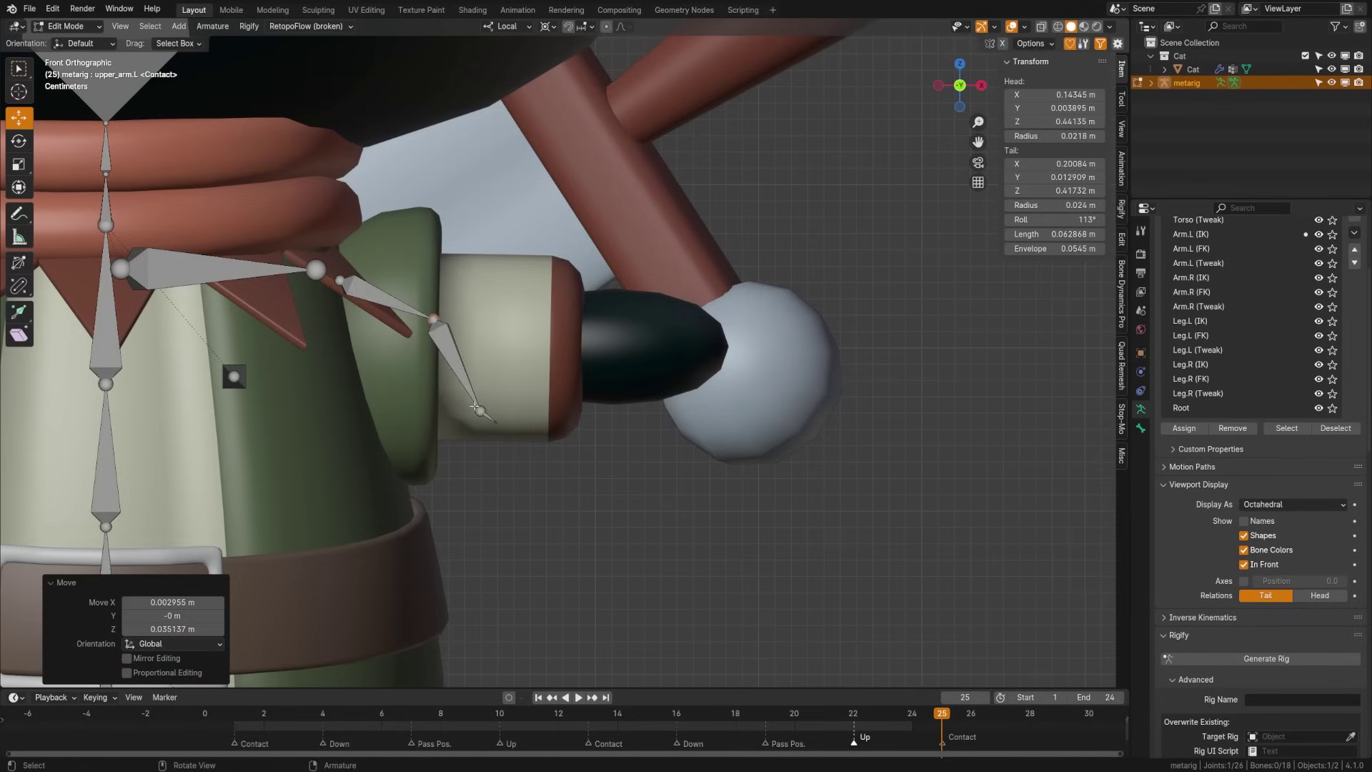
Place the forearm tail at the wrist and the hand tail inside the mitten.
click(476, 409)
key(g)
click(572, 348)
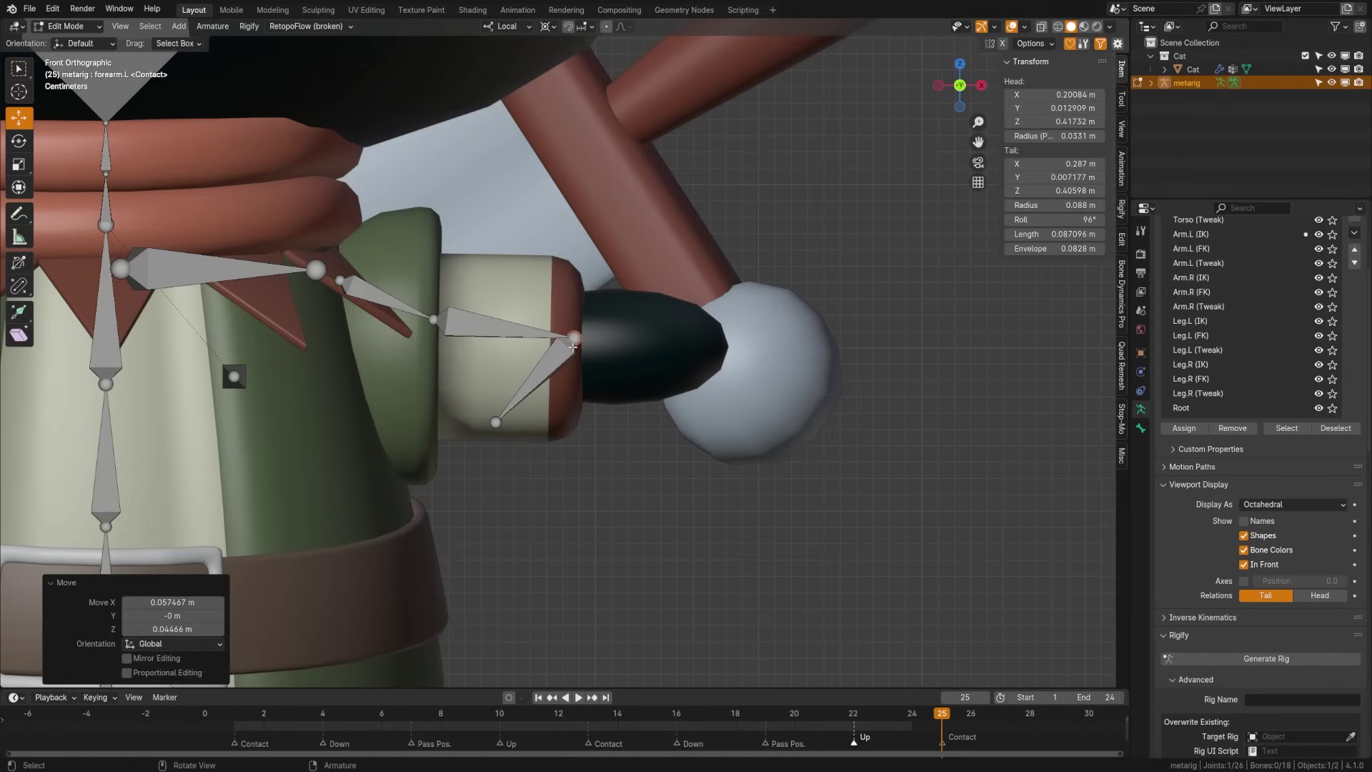
click(495, 422)
key(g)
click(735, 371)
Switch the pivot to Individual Origins and nudge the hand tail slightly along Y.
middle_drag(734, 372, 649, 411)
shift+middle_drag(478, 545, 544, 436)
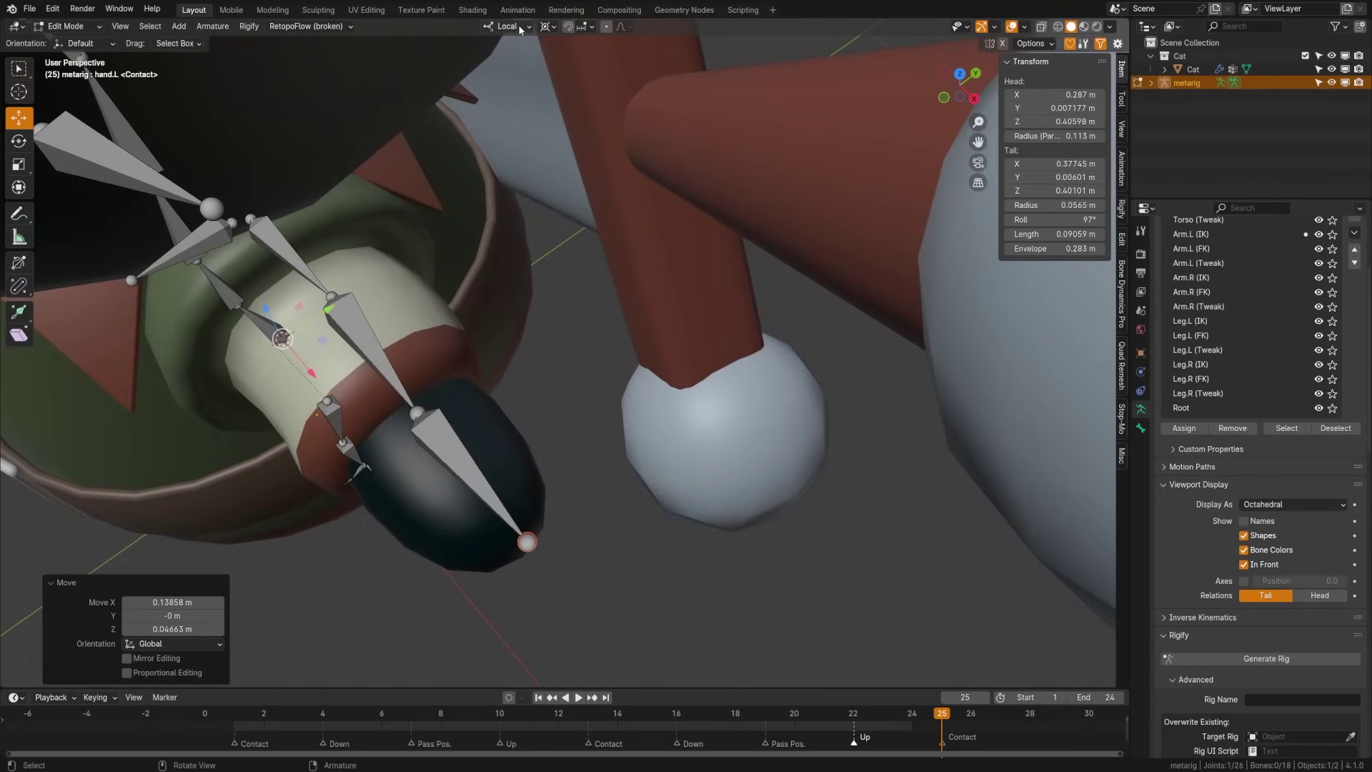
click(548, 27)
click(579, 88)
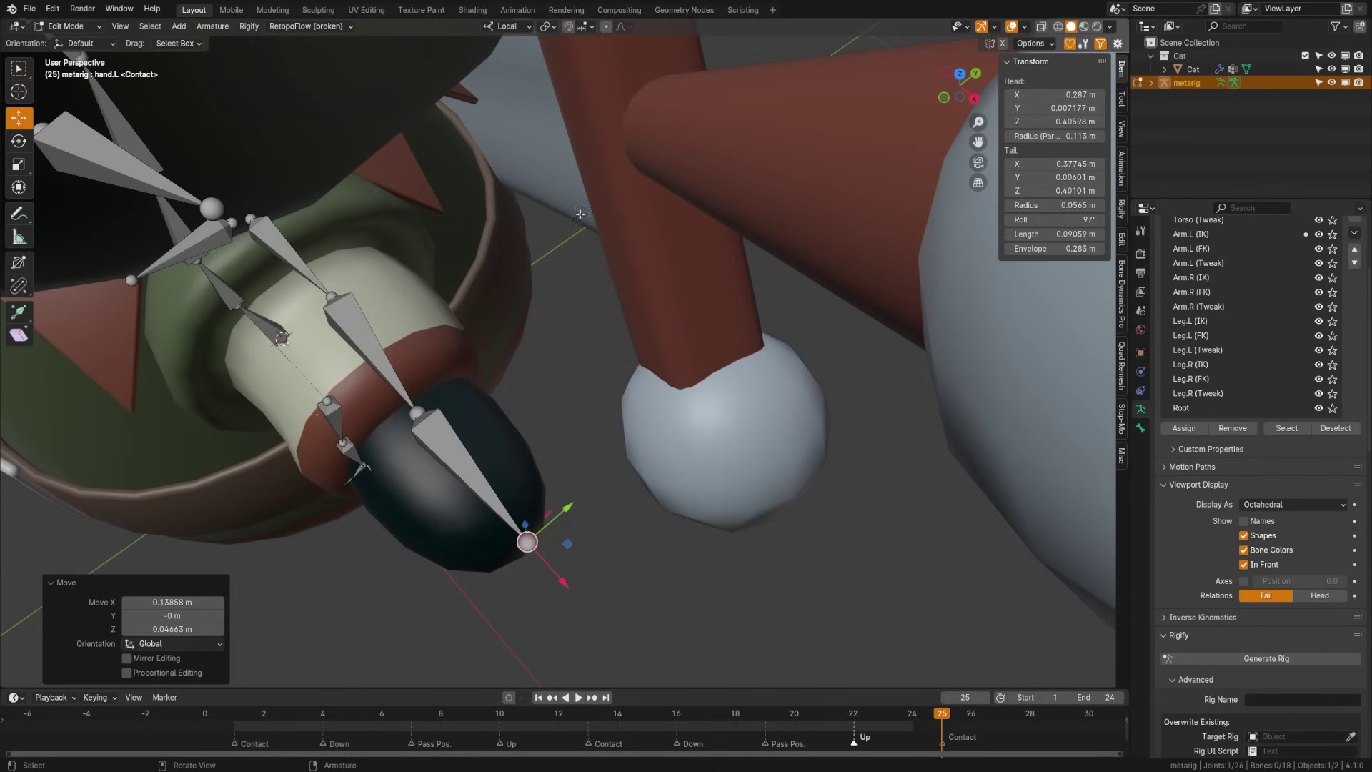
drag(568, 512, 557, 521)
scroll(547, 500, down, 7)
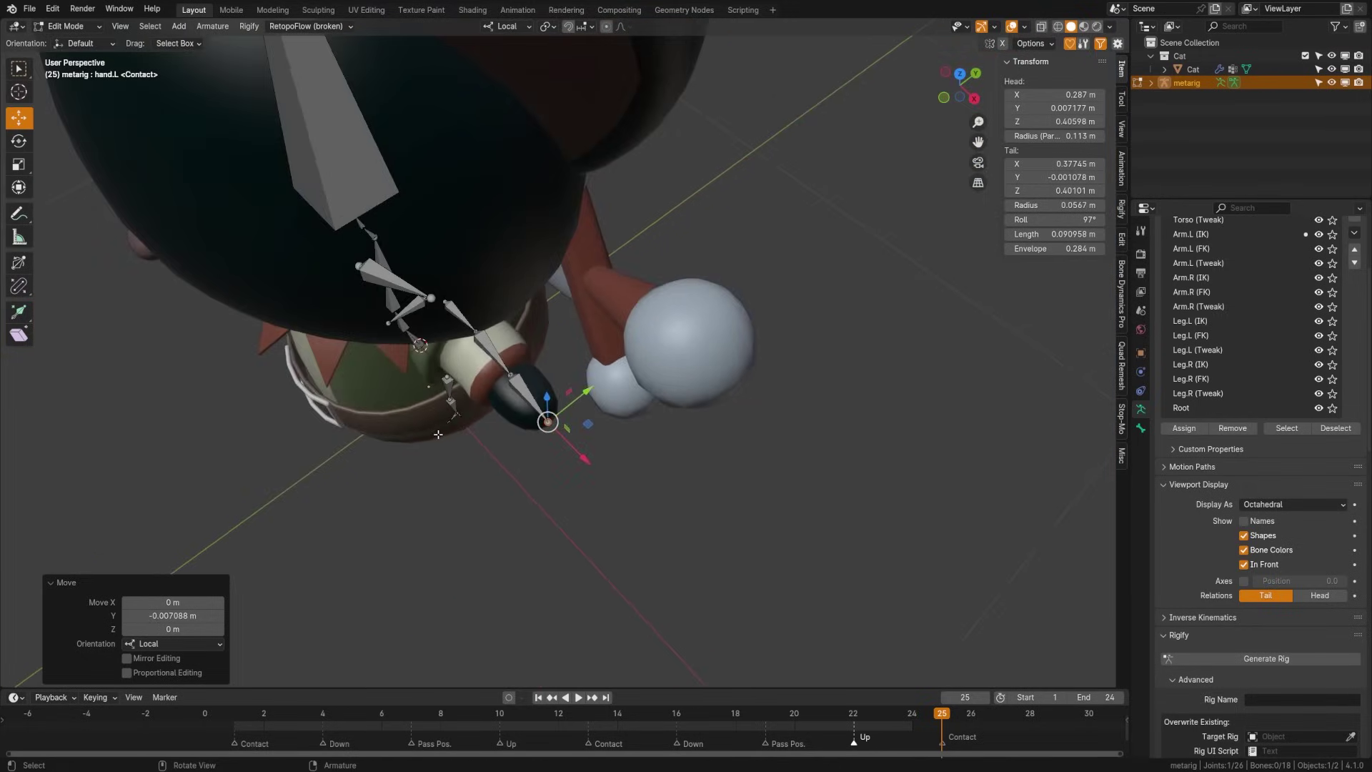
middle_drag(415, 434, 489, 354)
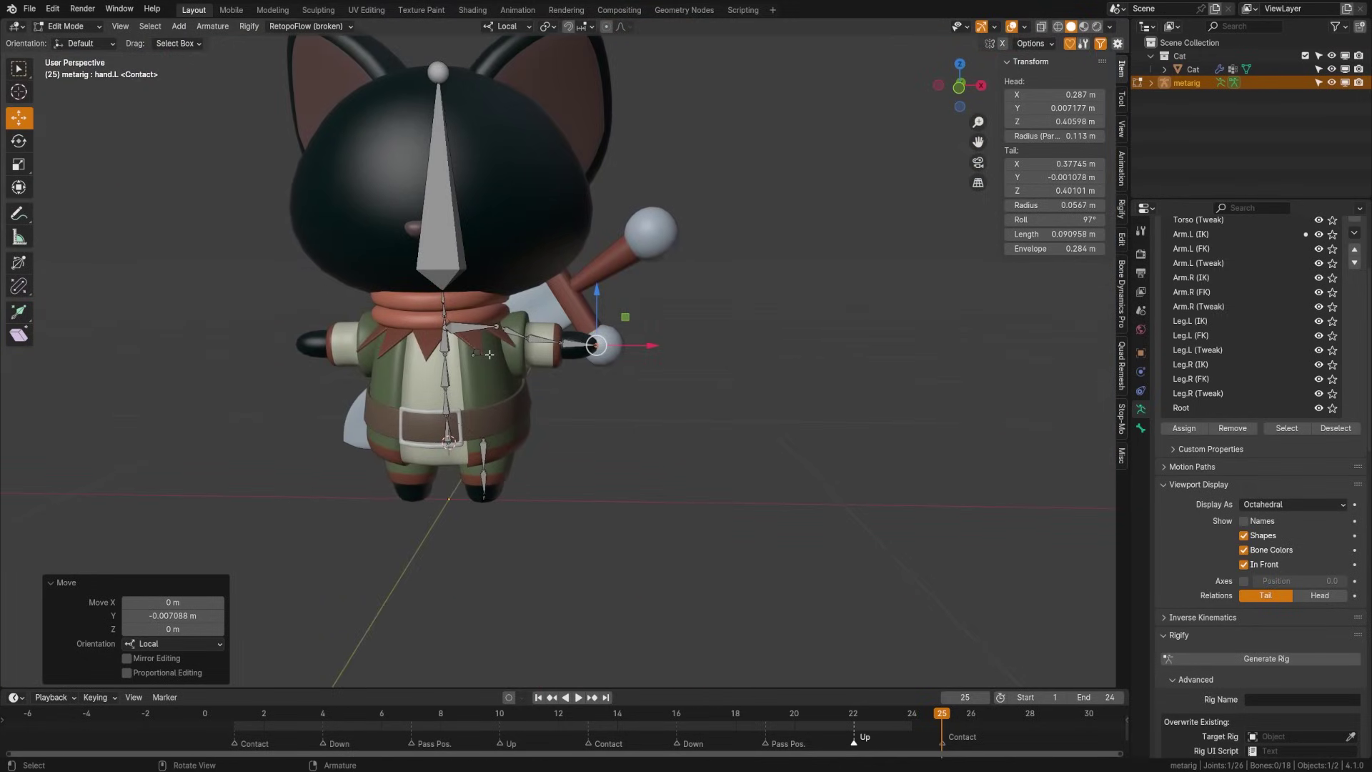
Mirror all metarig bones with Symmetrize from +X to -X, then return to Object Mode.
key(KP_1)
scroll(489, 354, up, 2)
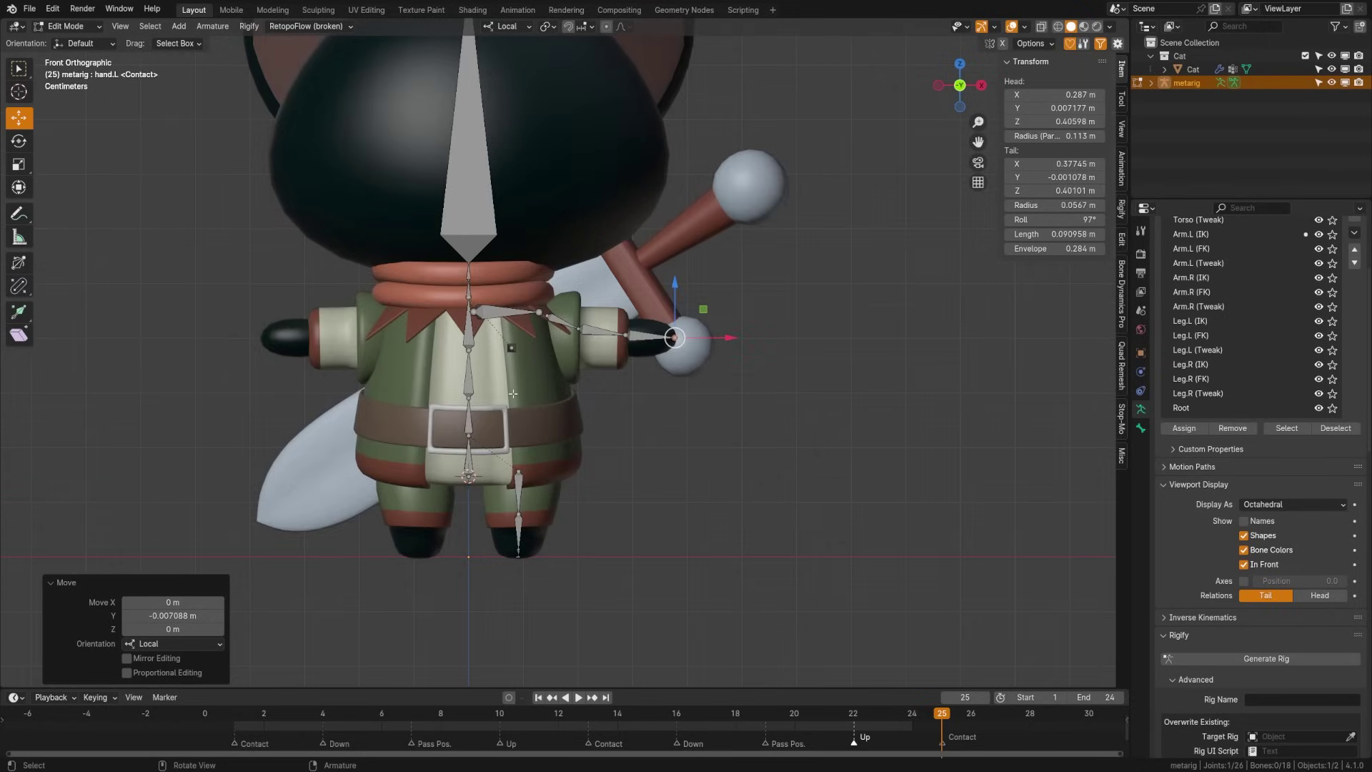
key(alt+a)
key(a)
key(F3)
text(sy)
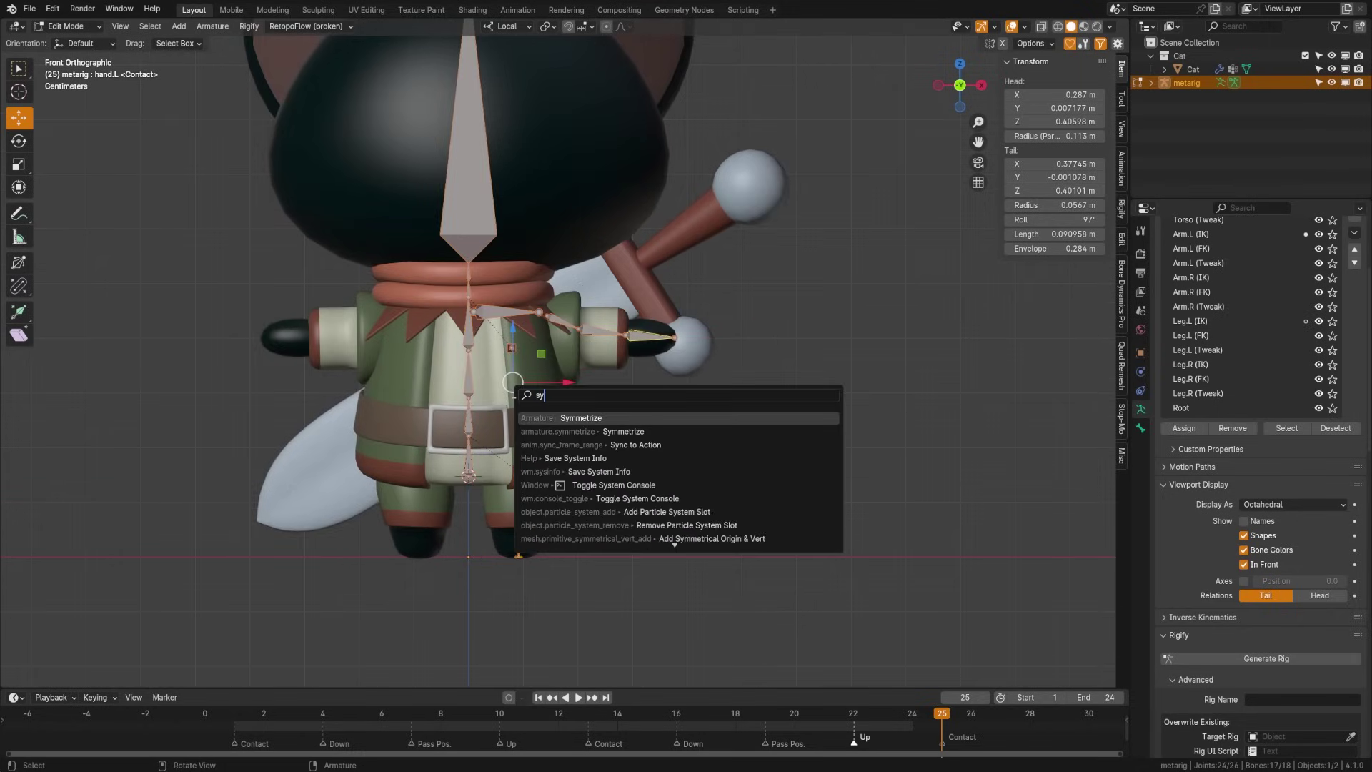
text(mm)
key(Return)
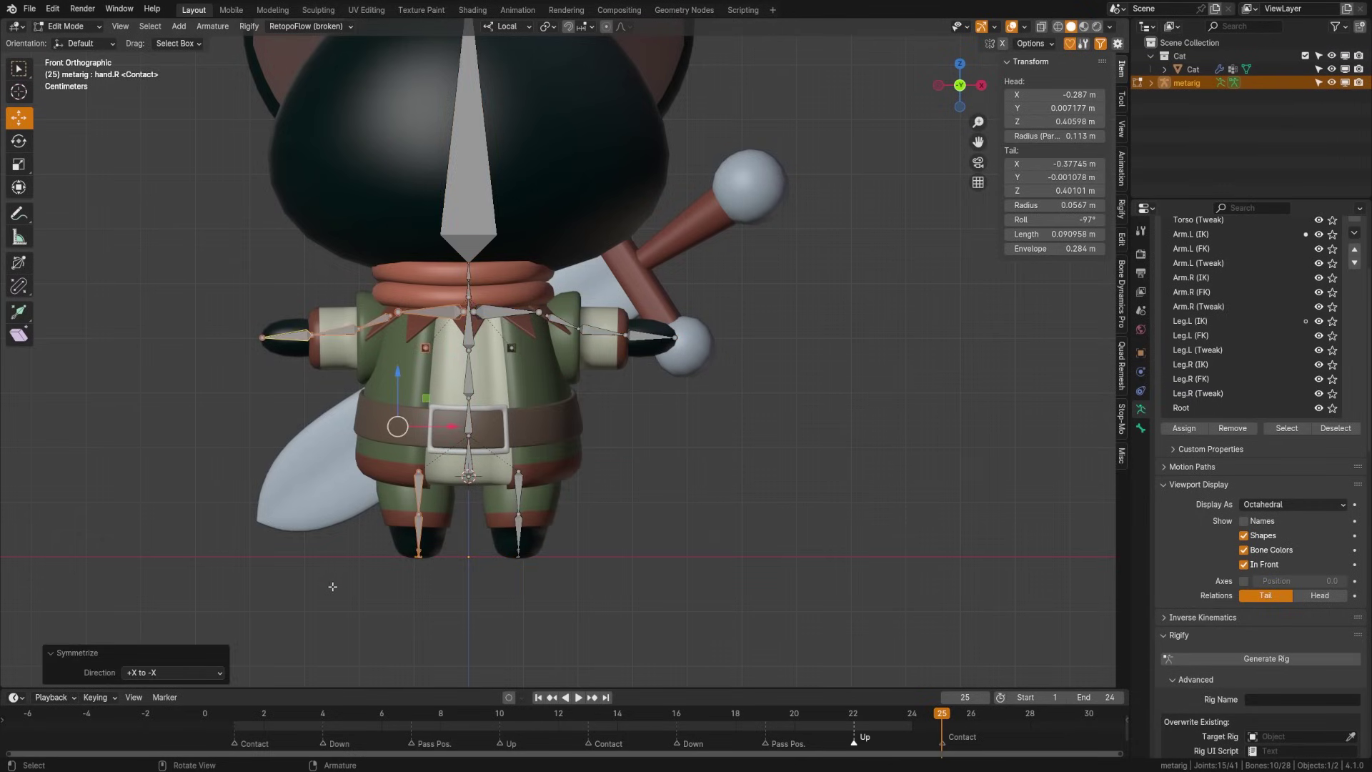
click(155, 674)
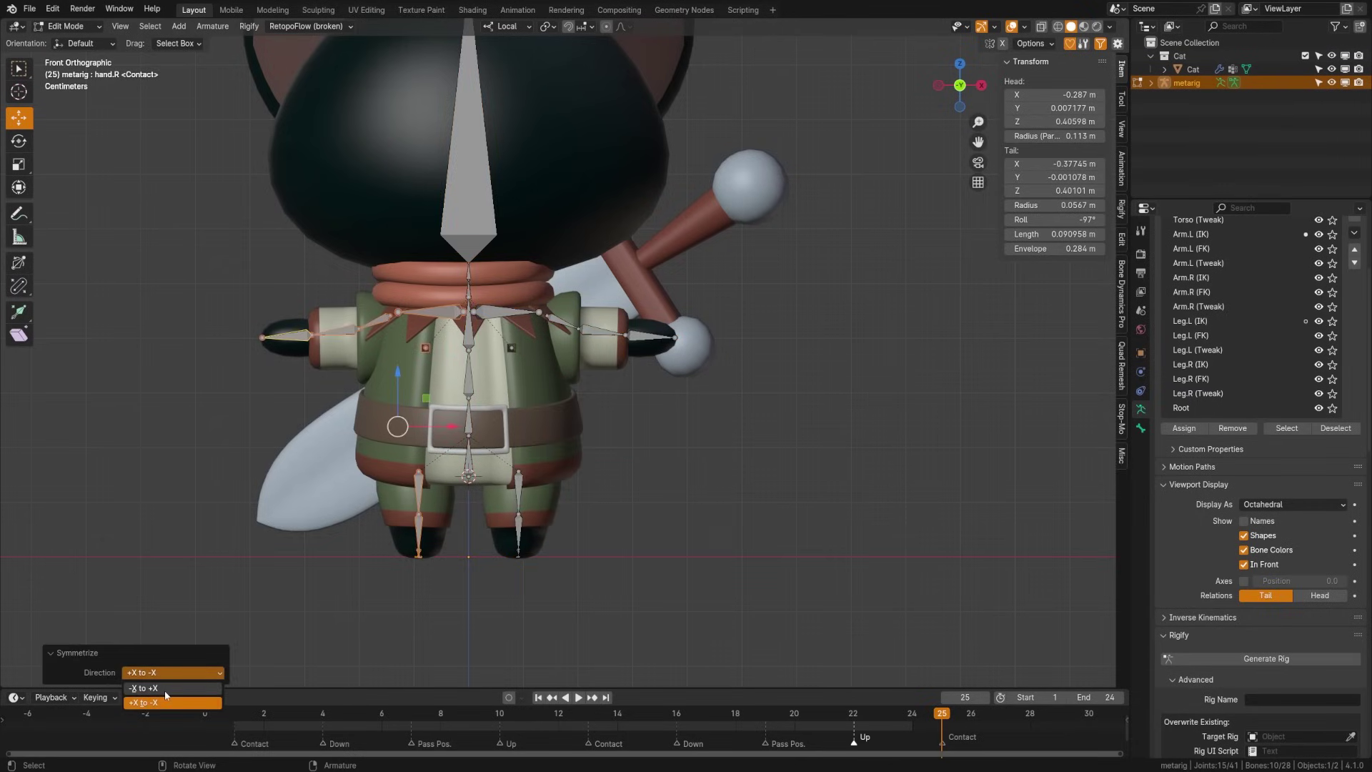
click(169, 674)
click(173, 704)
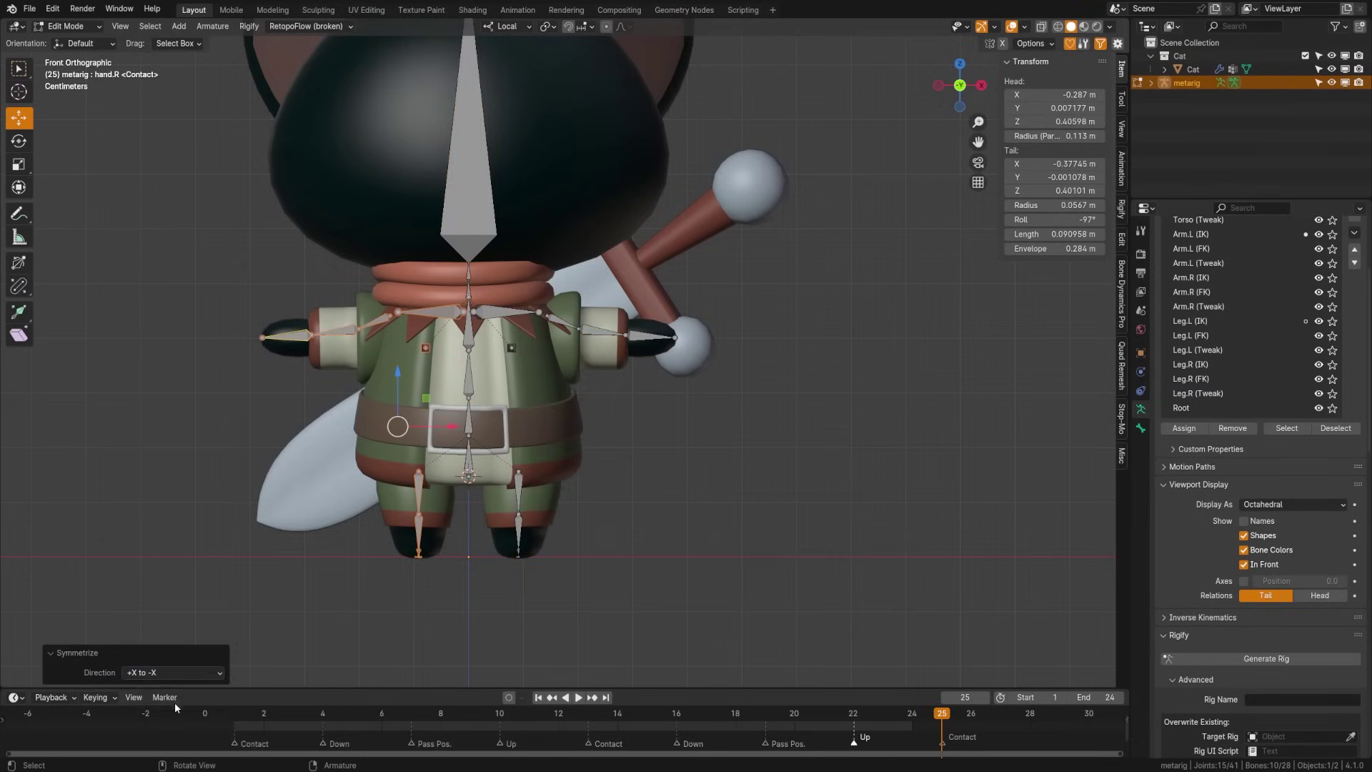
key(Tab)
middle_drag(339, 638, 555, 461)
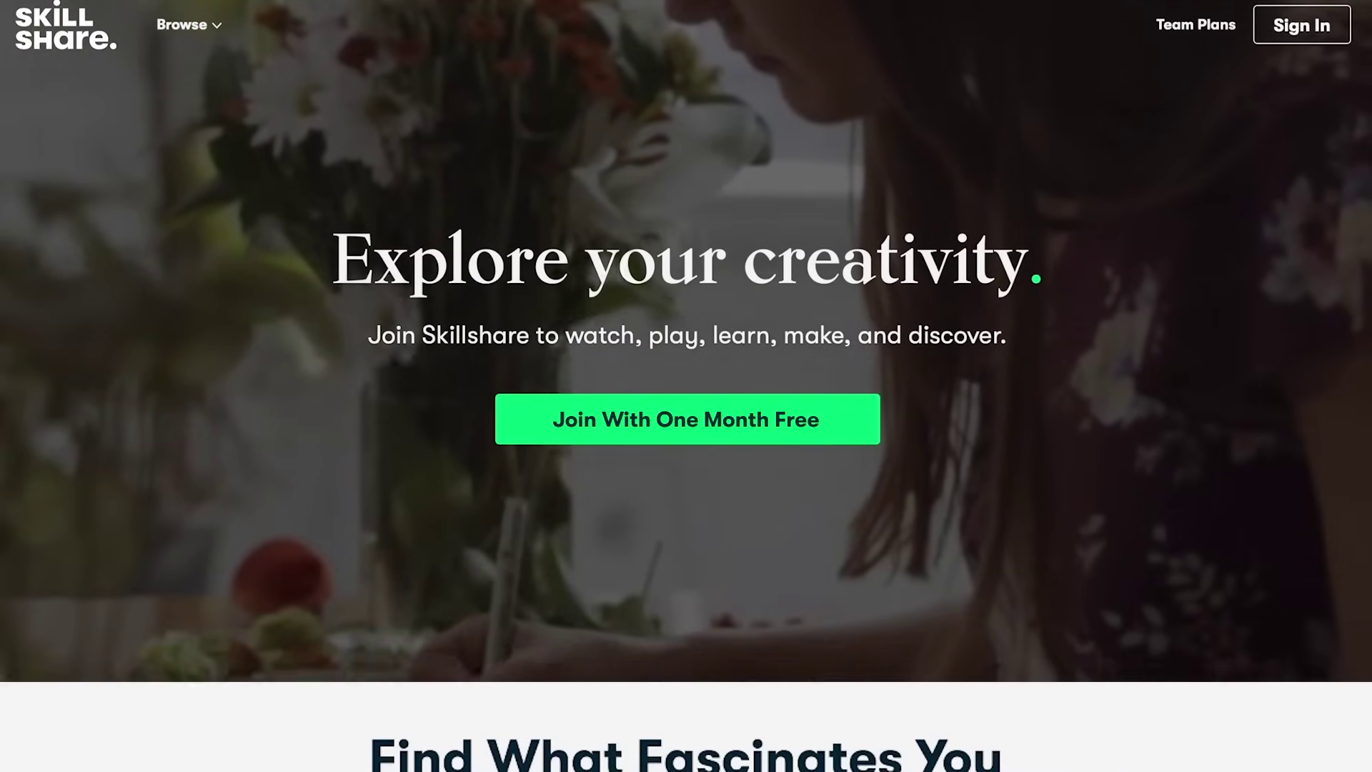
Open the Botanical Illustration class and the typography and logo design learning path.
scroll(686, 386, down, 6)
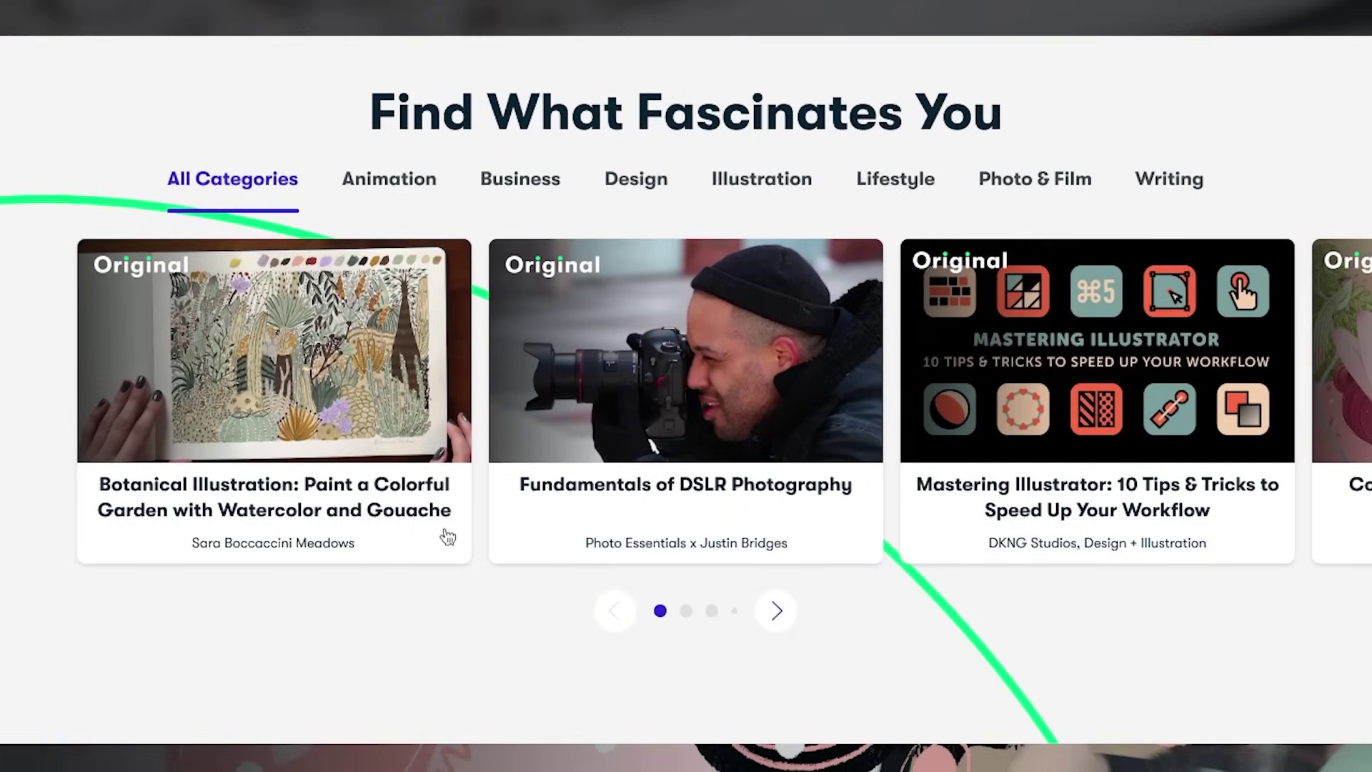
mouse_move(375, 448)
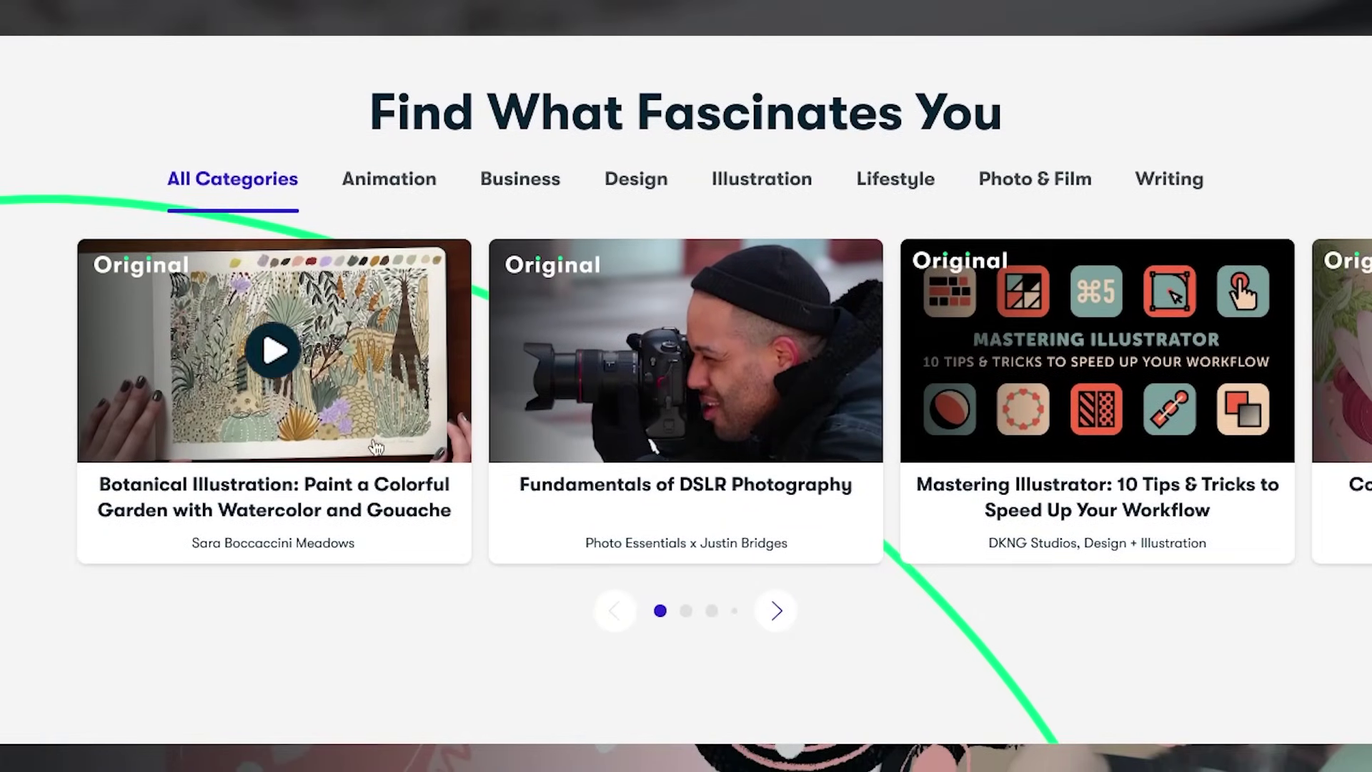
click(318, 376)
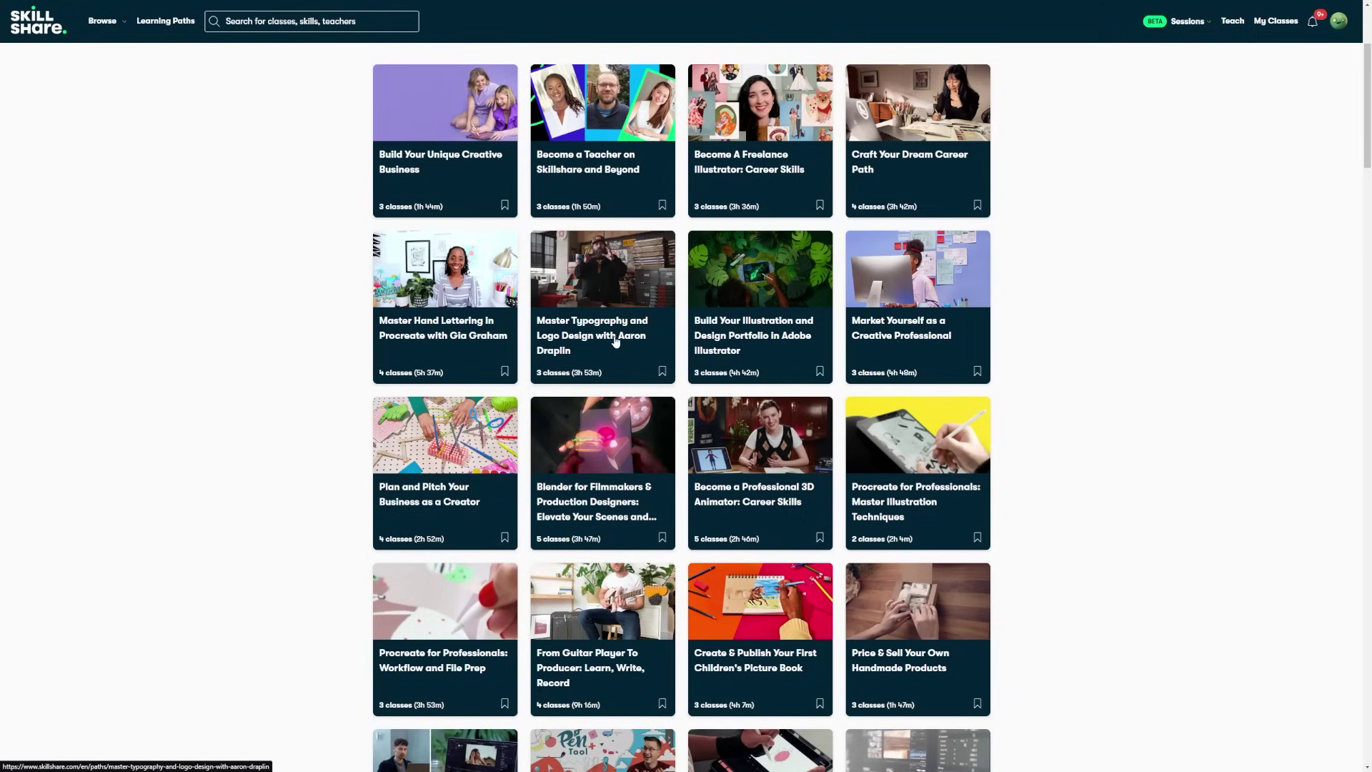
click(631, 401)
Browse Animation & 3D classes and open the 3D Modeling In Blender class.
scroll(628, 429, down, 5)
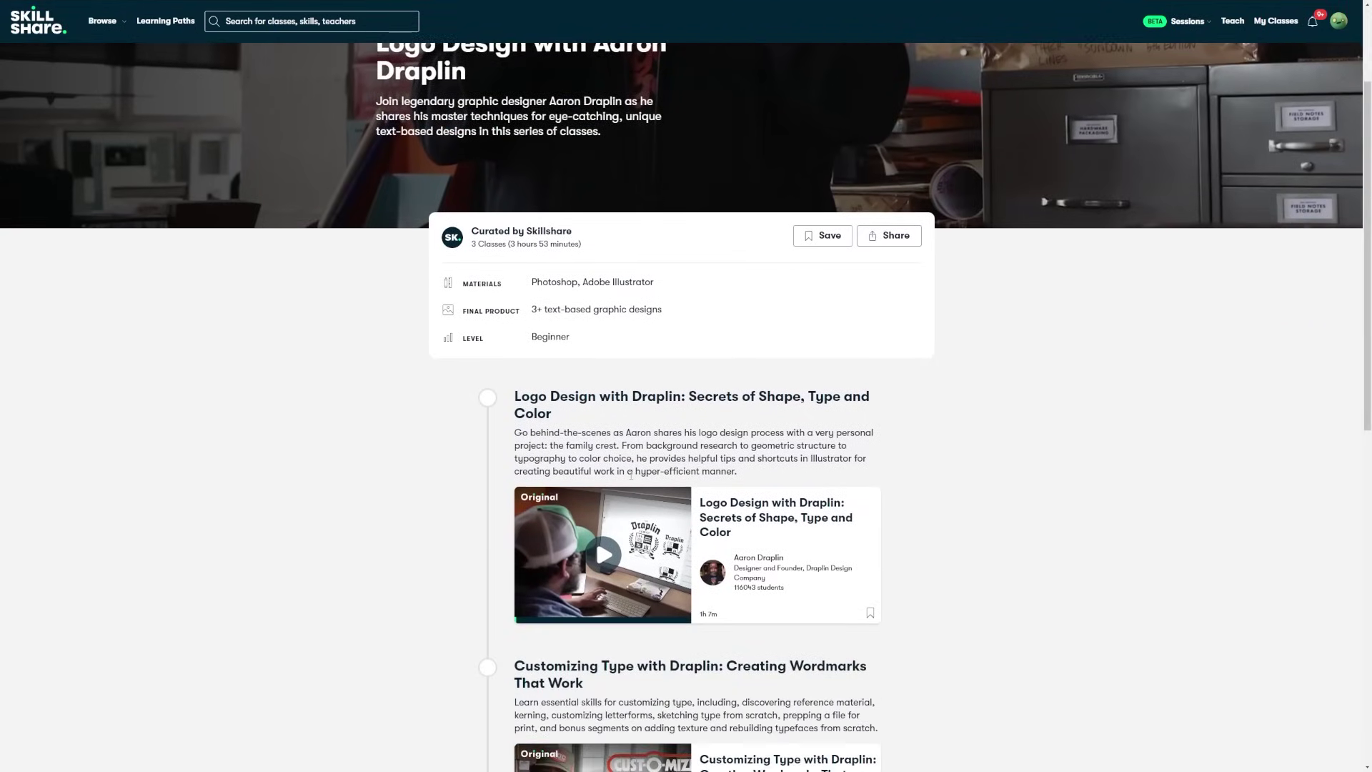
scroll(599, 487, down, 5)
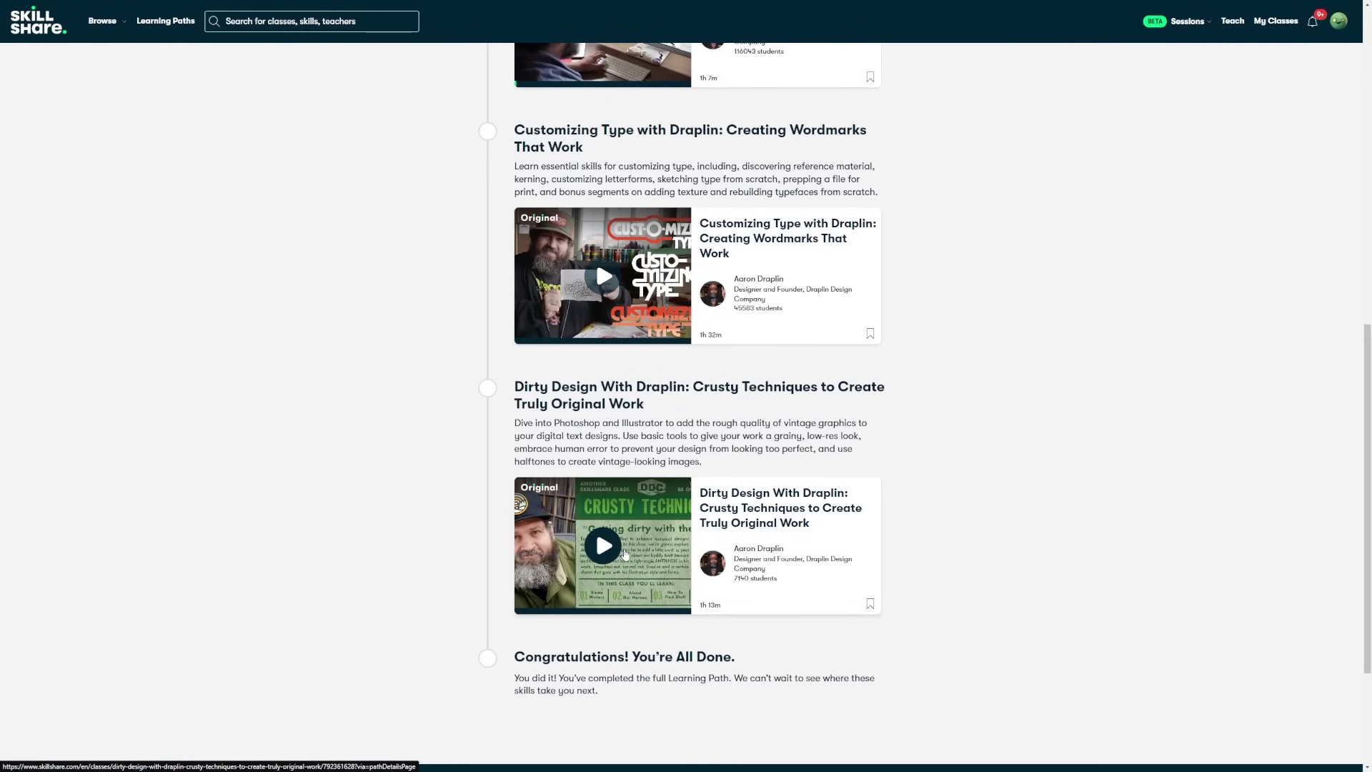
scroll(624, 554, up, 5)
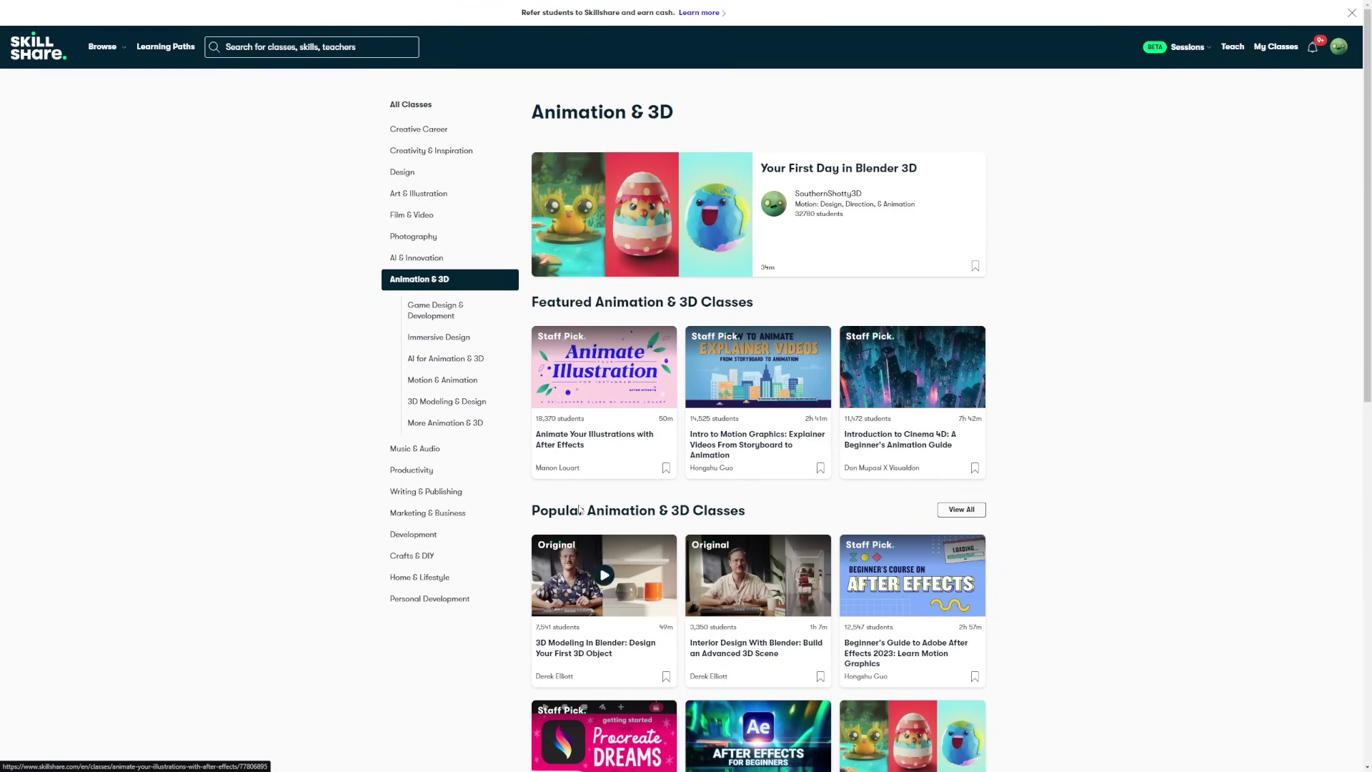
scroll(648, 501, down, 4)
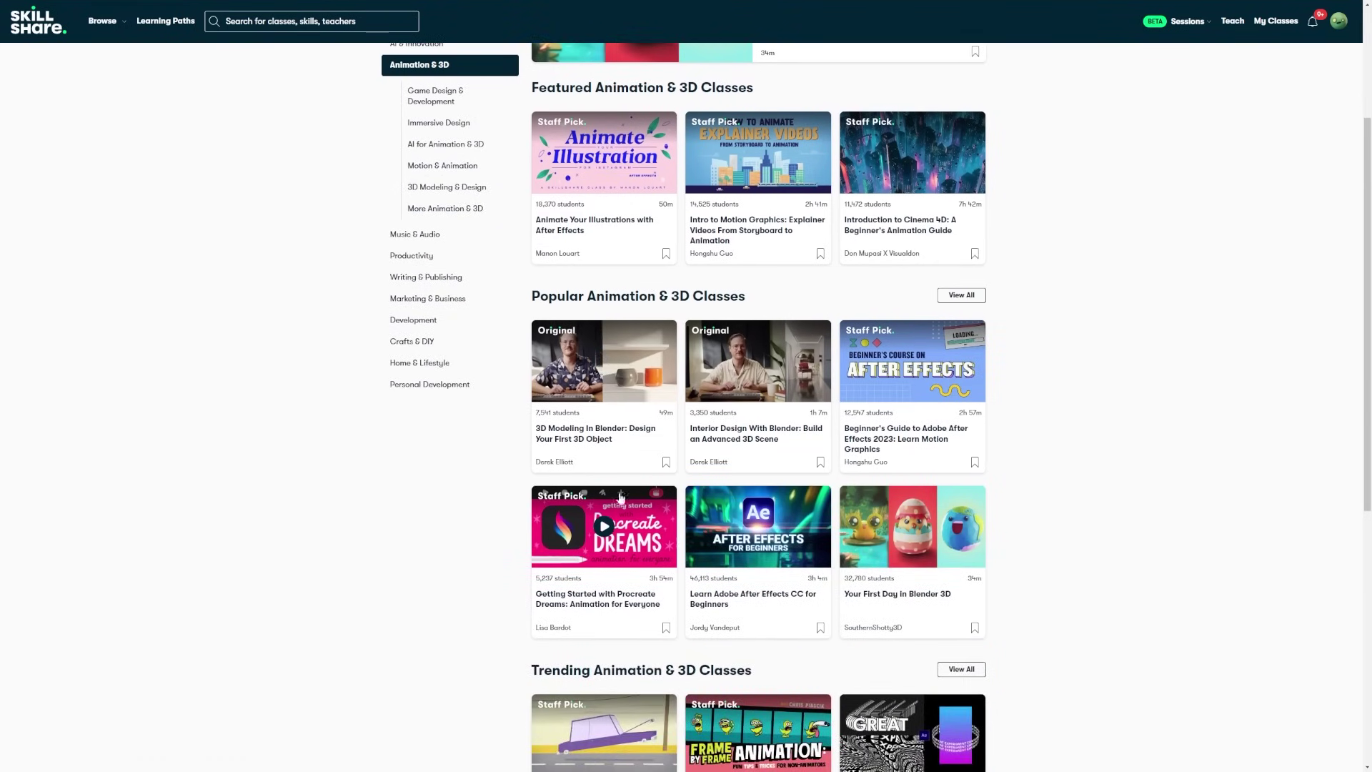
click(570, 467)
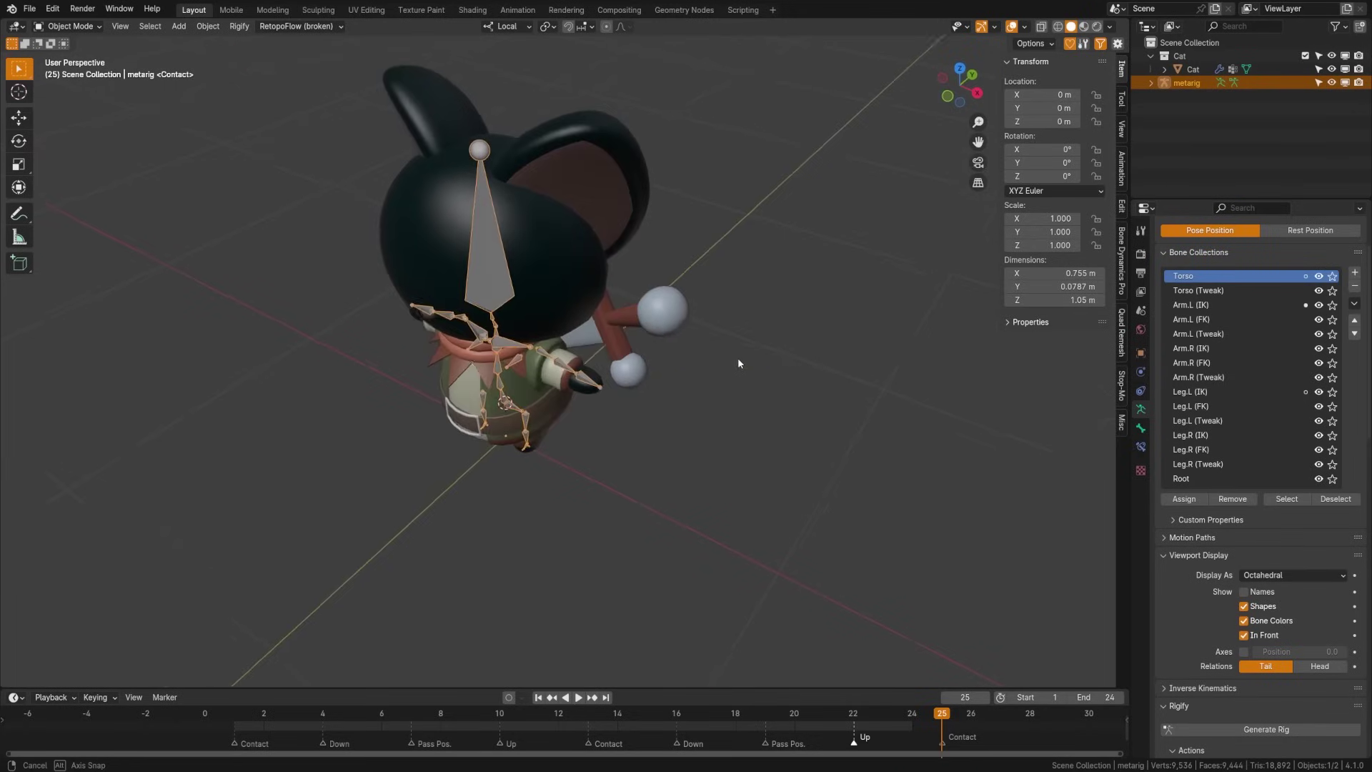
Zoom and orbit the viewport around the cat character.
scroll(716, 363, up, 4)
middle_drag(768, 372, 740, 339)
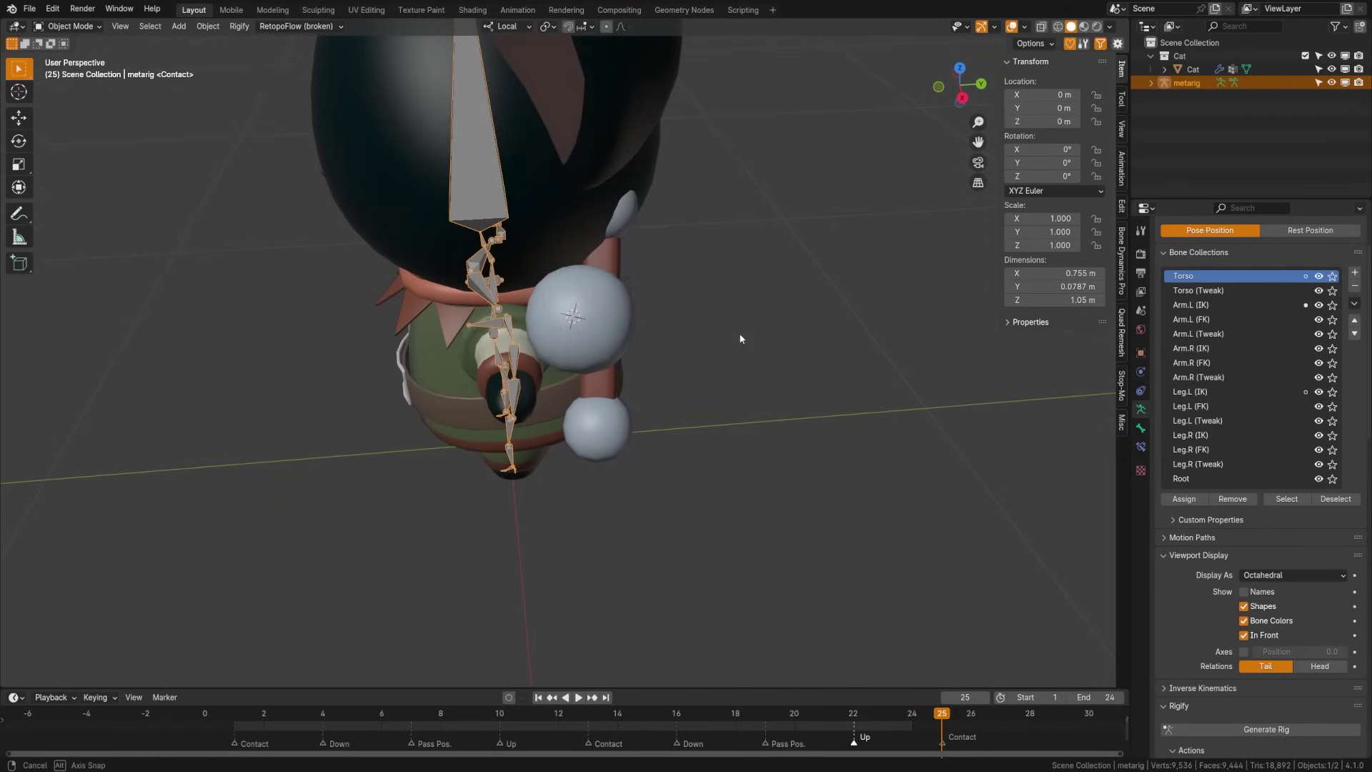
In metarig Edit Mode, add a basic.pivot Rigify sample bone.
middle_drag(525, 371, 643, 375)
key(Tab)
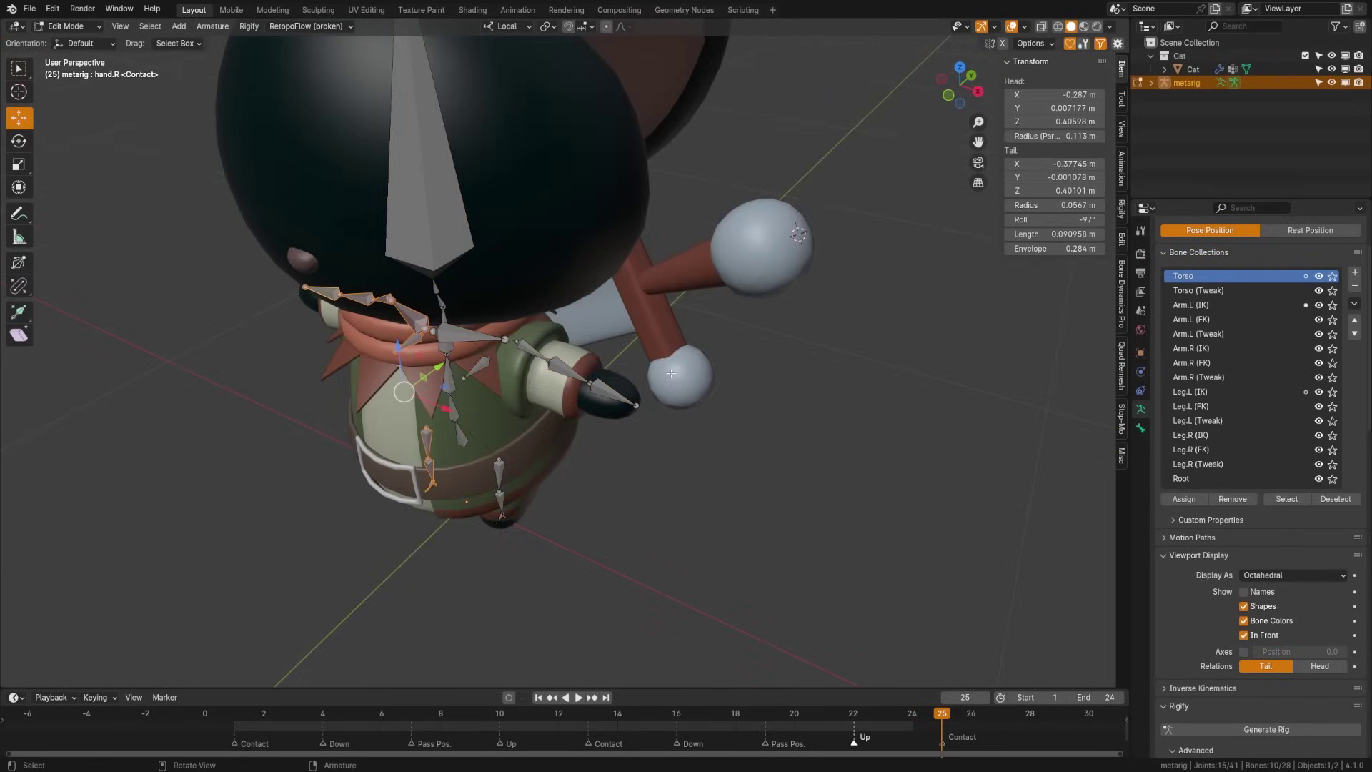
middle_drag(740, 378, 695, 422)
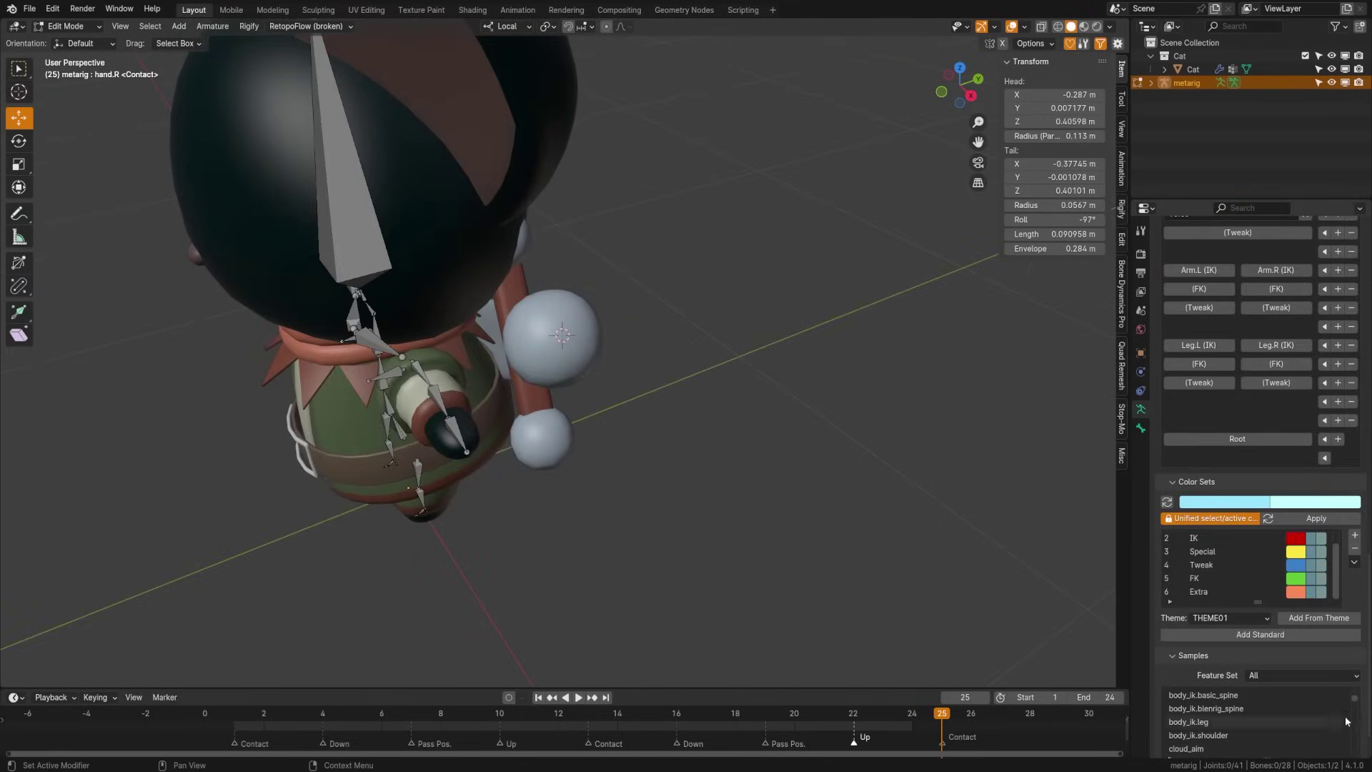
scroll(1341, 720, up, 5)
click(1216, 710)
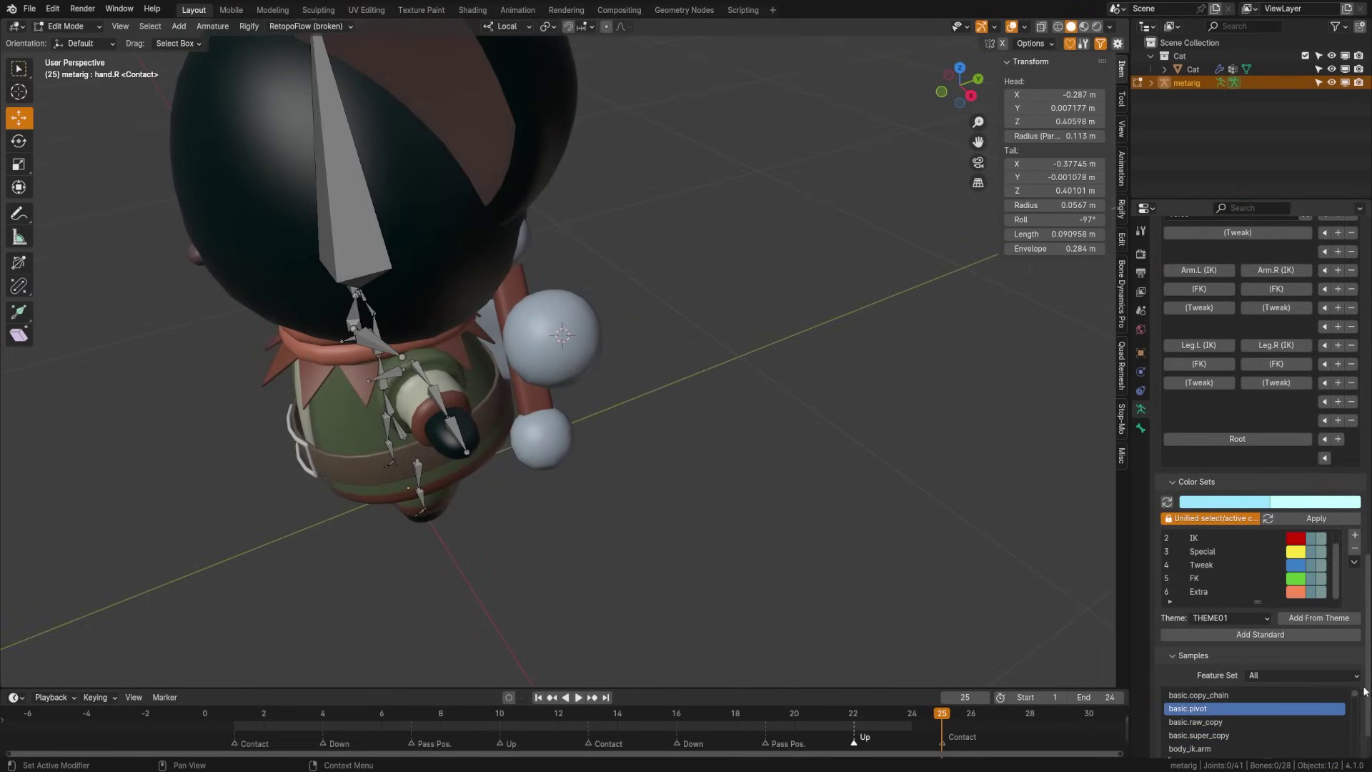
scroll(1369, 686, down, 2)
click(1260, 727)
middle_drag(851, 582, 685, 483)
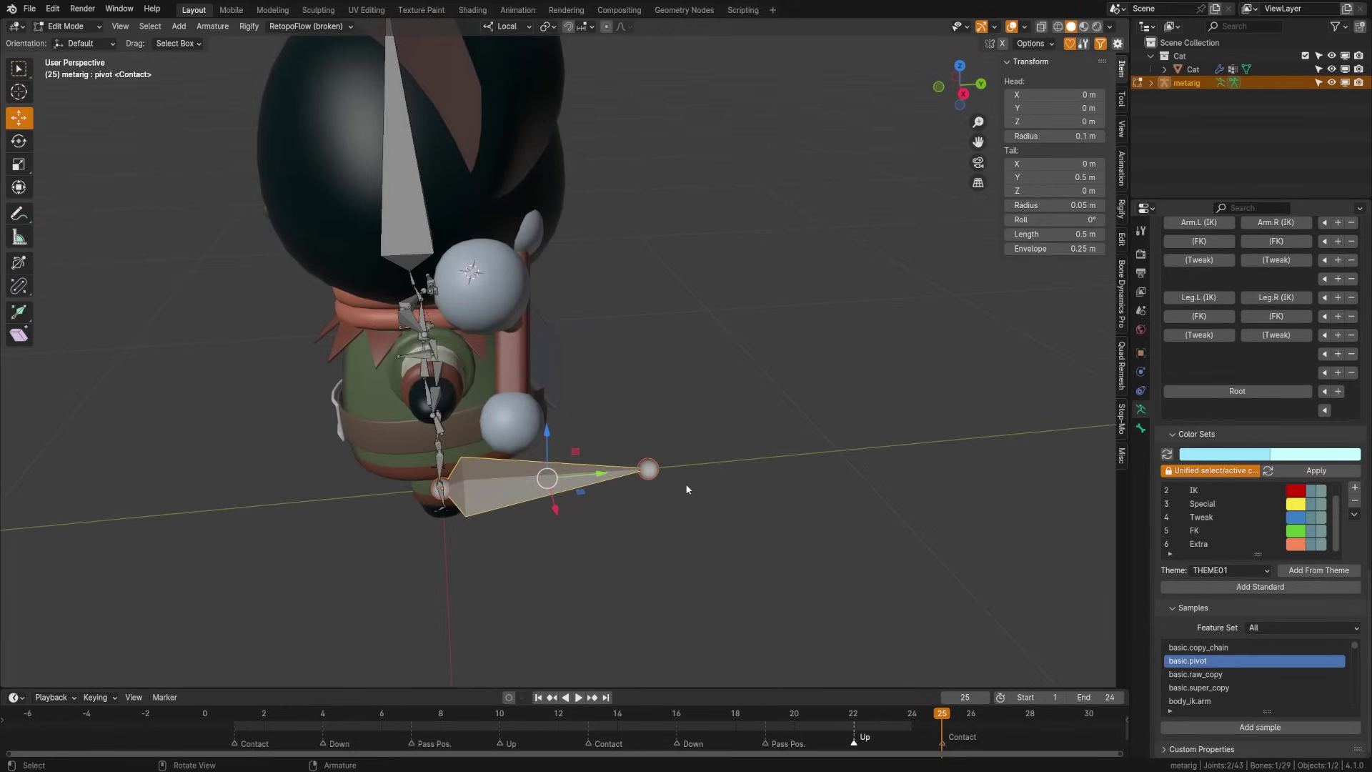
Snap the pivot bone's tail and head to the 3D cursor.
click(647, 472)
middle_drag(622, 473, 756, 503)
key(shift+s)
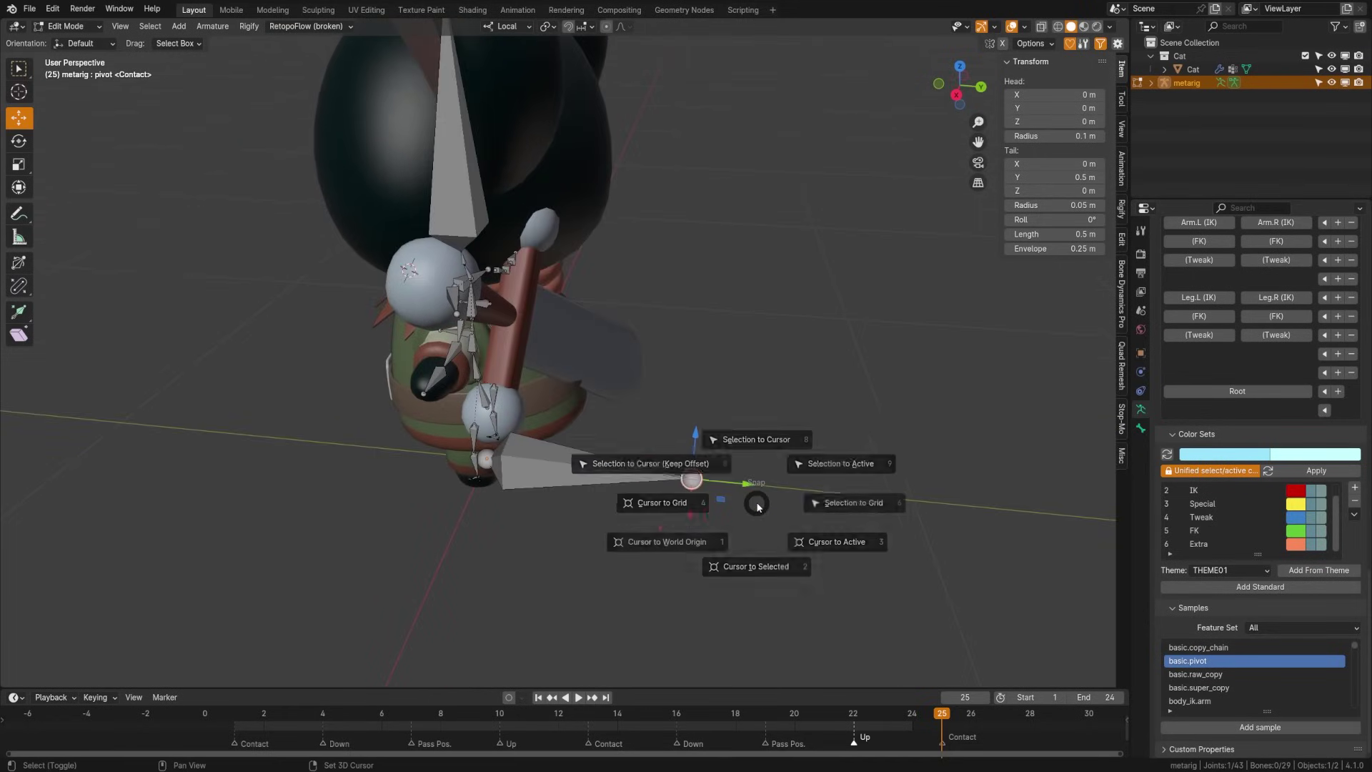
click(745, 430)
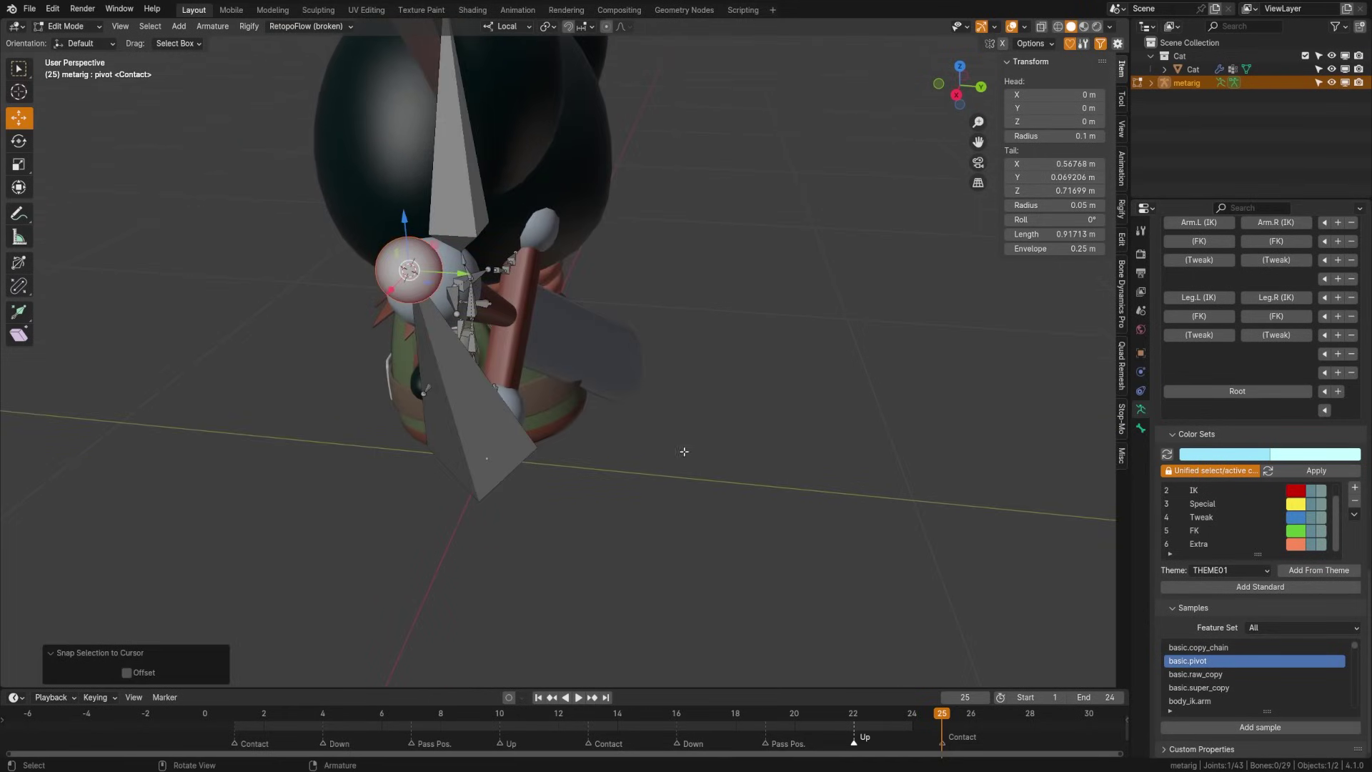
middle_drag(679, 453, 383, 419)
click(573, 466)
key(shift+s)
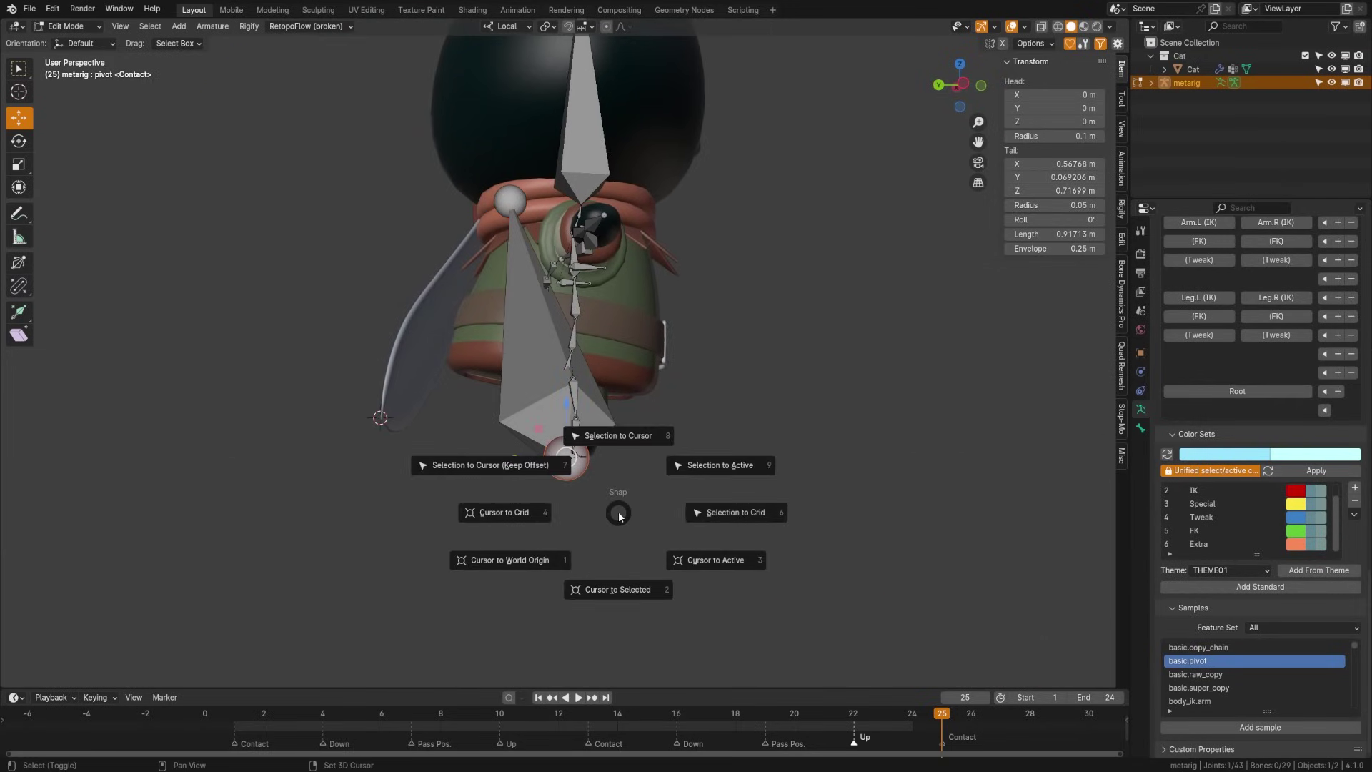
click(626, 439)
middle_drag(471, 438, 891, 359)
Set the pivot bone's roll to -30° with X-ray turned on.
scroll(609, 406, down, 3)
click(609, 375)
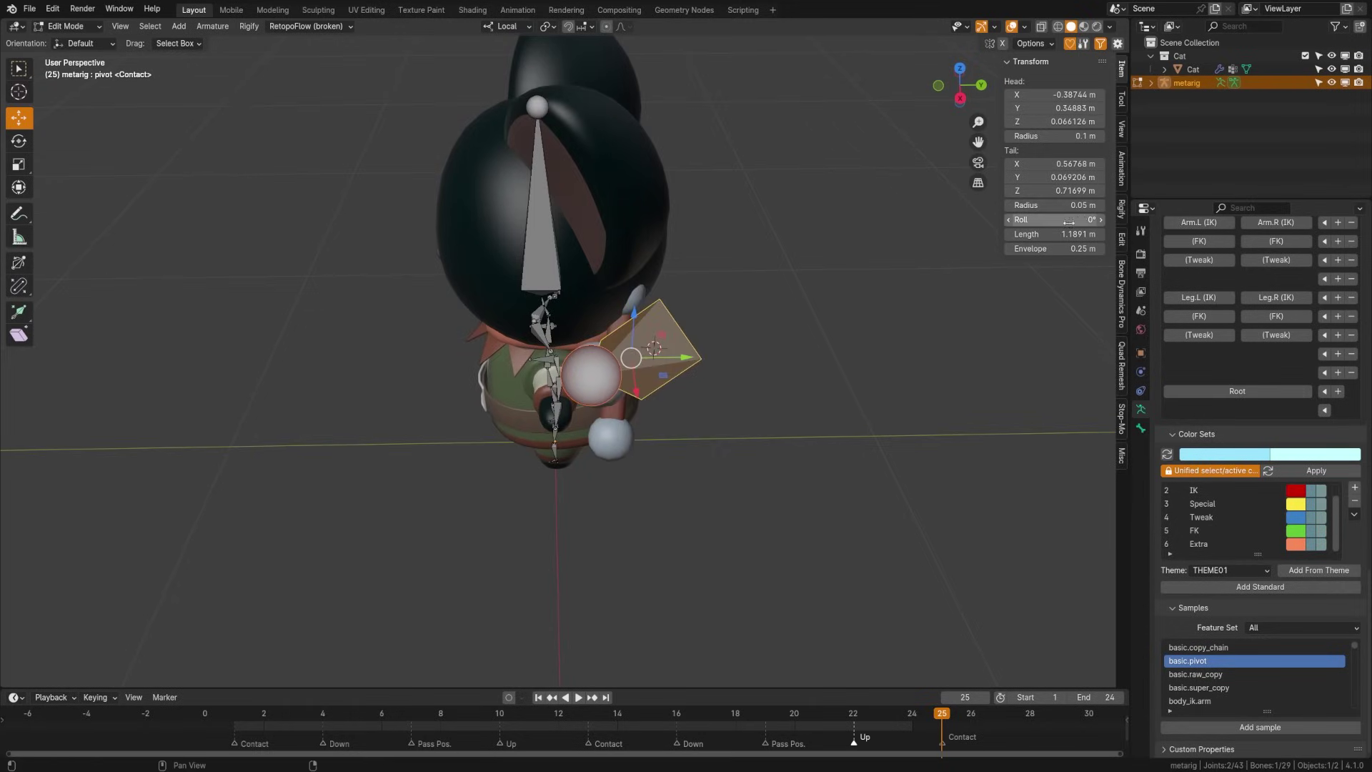
mouse_move(1056, 219)
mouse_down()
mouse_move(1014, 219)
mouse_move(1055, 219)
mouse_up()
middle_drag(672, 370, 739, 437)
key(alt+z)
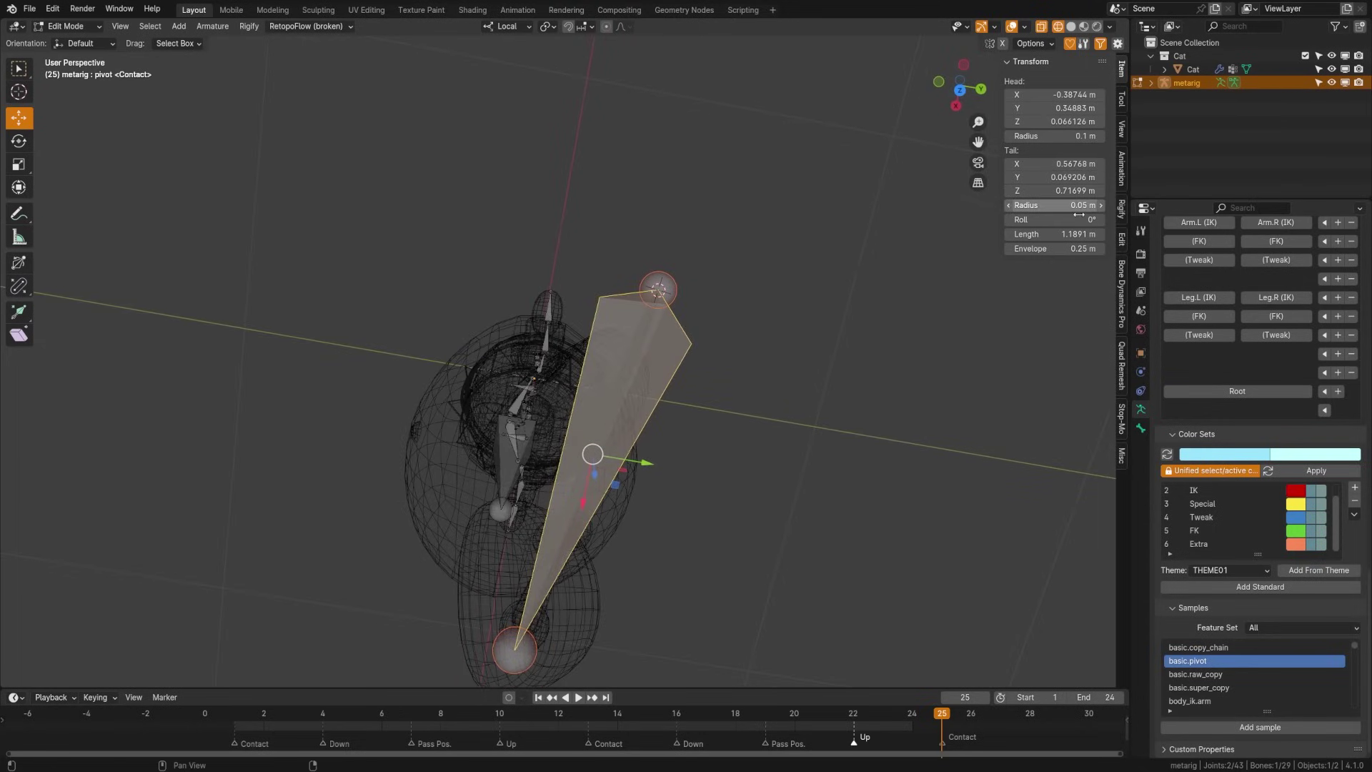
drag(1029, 219, 979, 219)
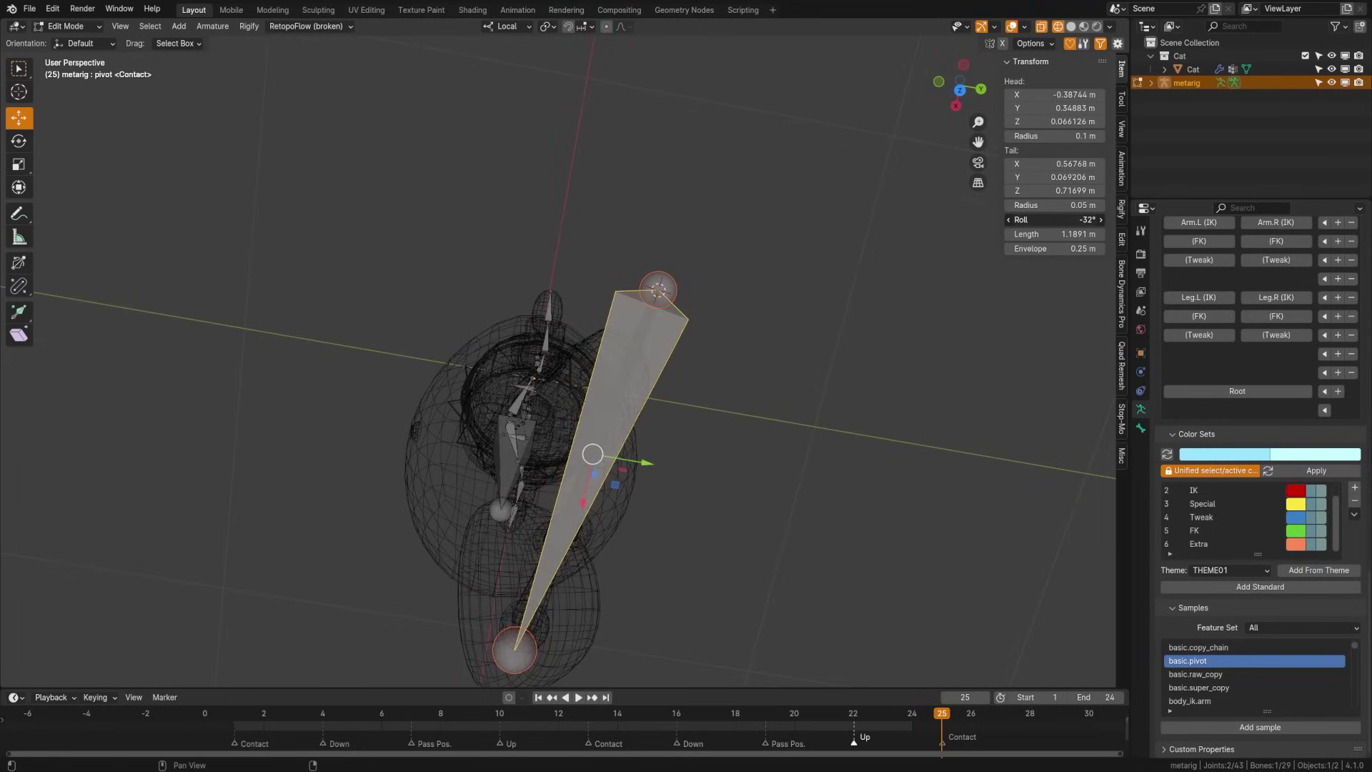
middle_drag(569, 527, 647, 390)
Rename the pivot bone to Sword.
key(F2)
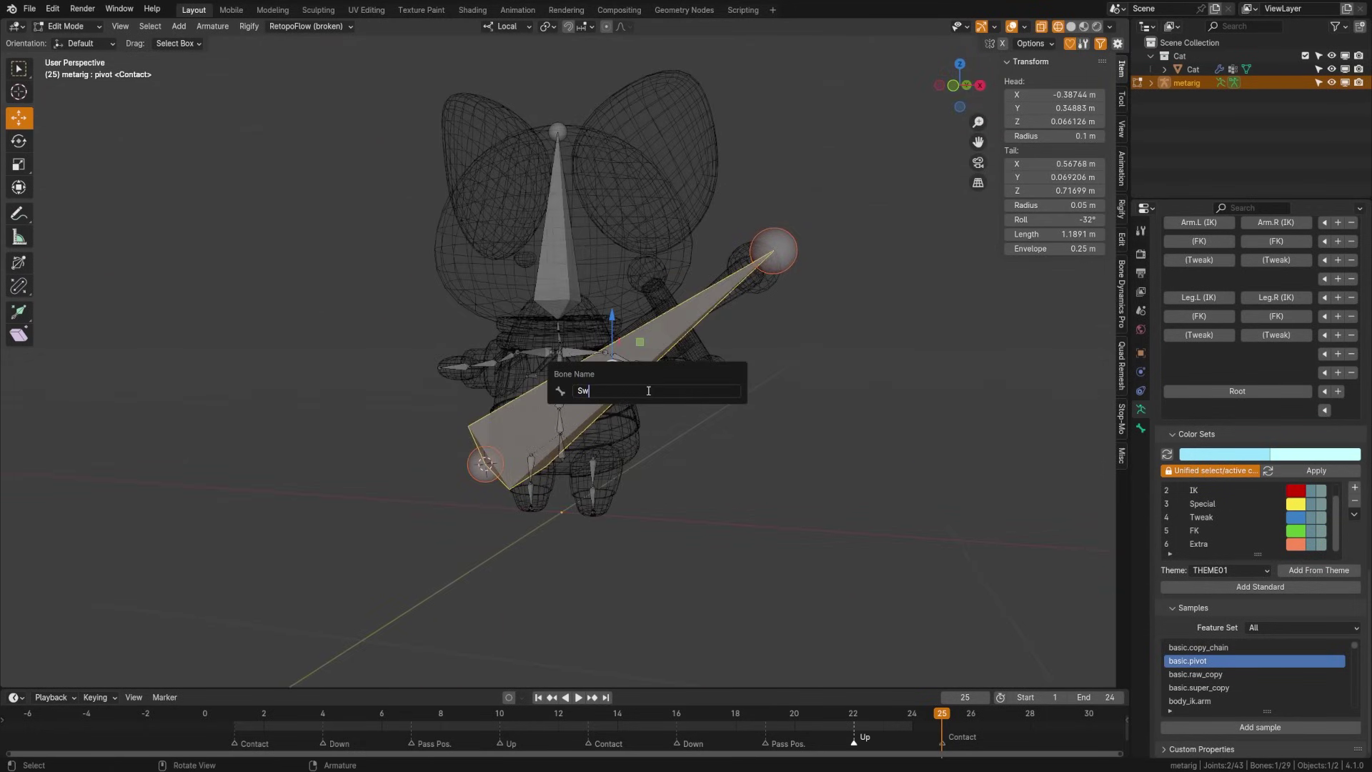
text(Sword)
key(Return)
middle_drag(650, 391, 299, 453)
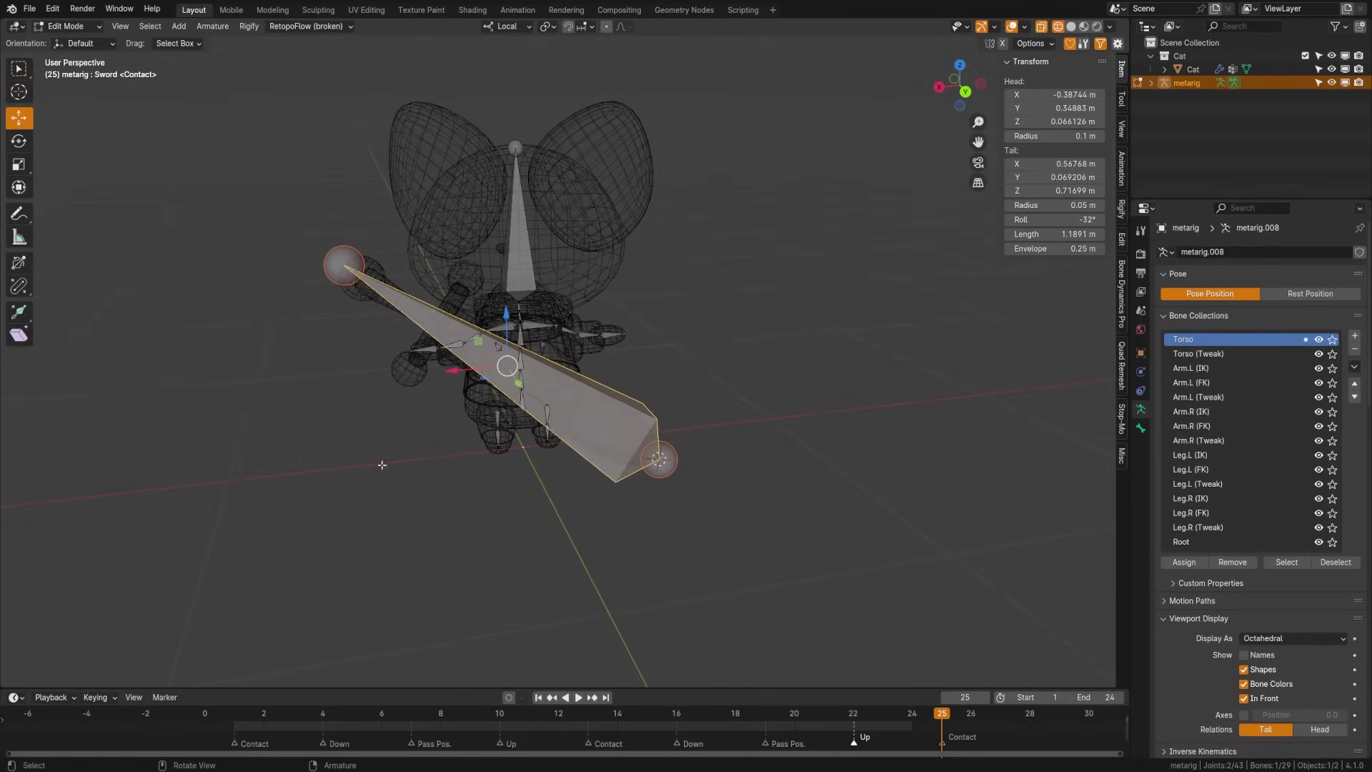
Reverse the Sword bone's direction with Switch Direction.
middle_drag(381, 464, 345, 379)
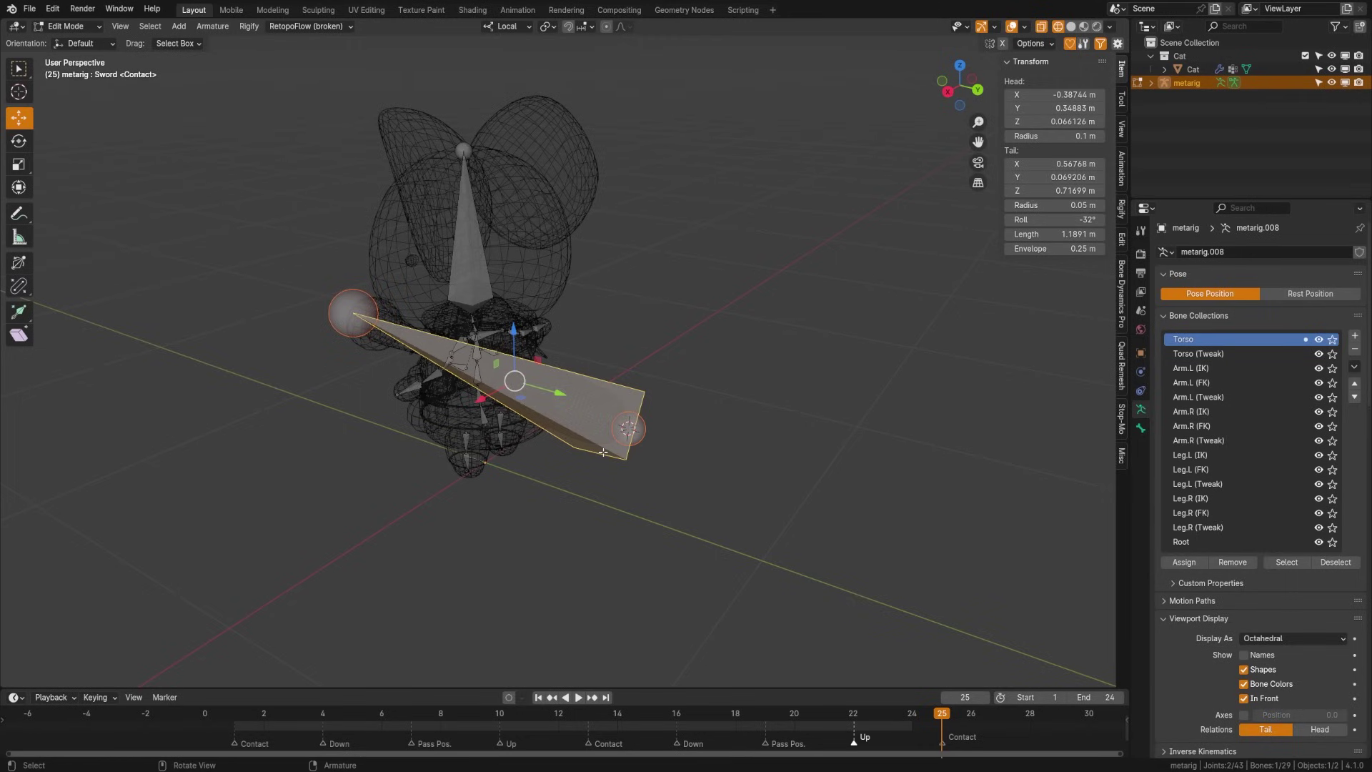
key(F3)
text(switch)
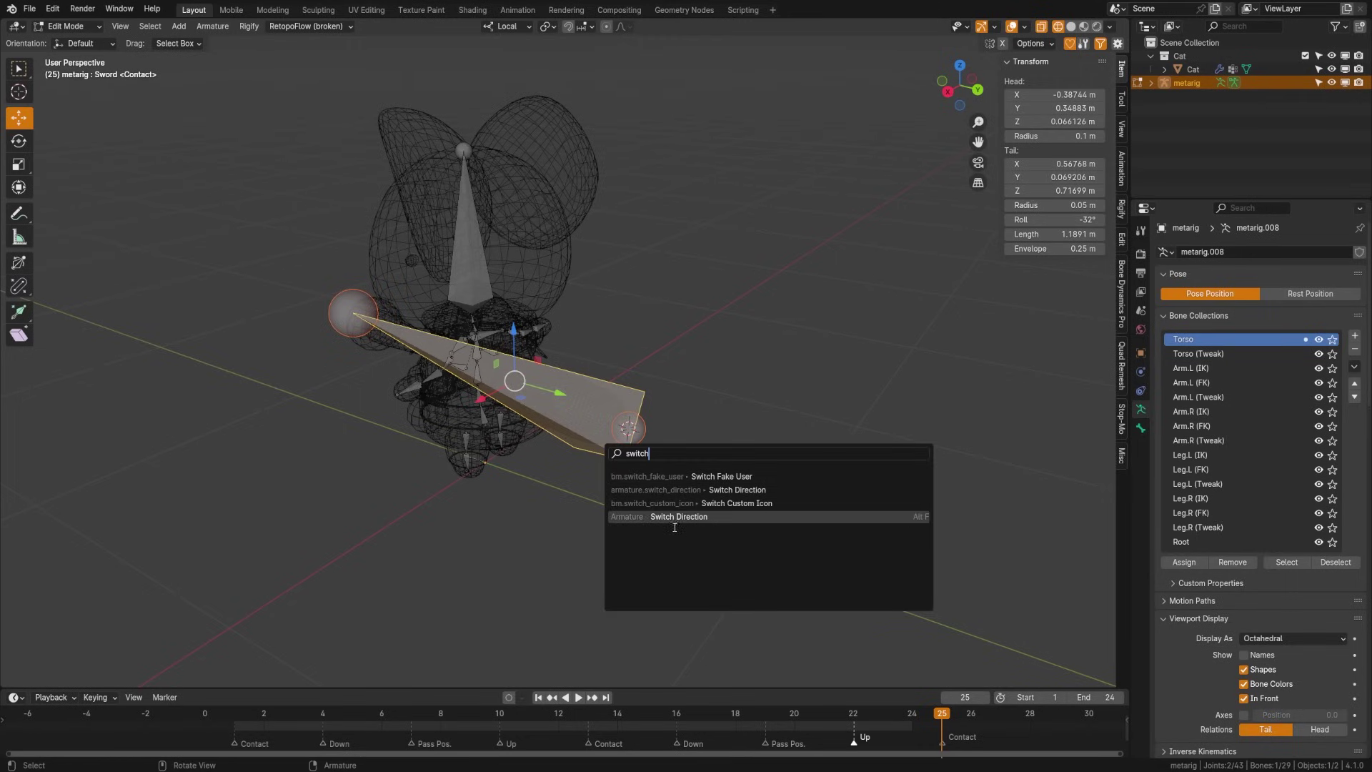
click(680, 517)
middle_drag(680, 517, 565, 380)
middle_drag(411, 377, 662, 475)
Save, put the cat mesh in Edit Mode, and place the 3D cursor at the ear base.
key(Tab)
key(ctrl+s)
click(549, 347)
key(ctrl+Tab)
click(643, 352)
scroll(560, 405, up, 6)
scroll(709, 400, down, 4)
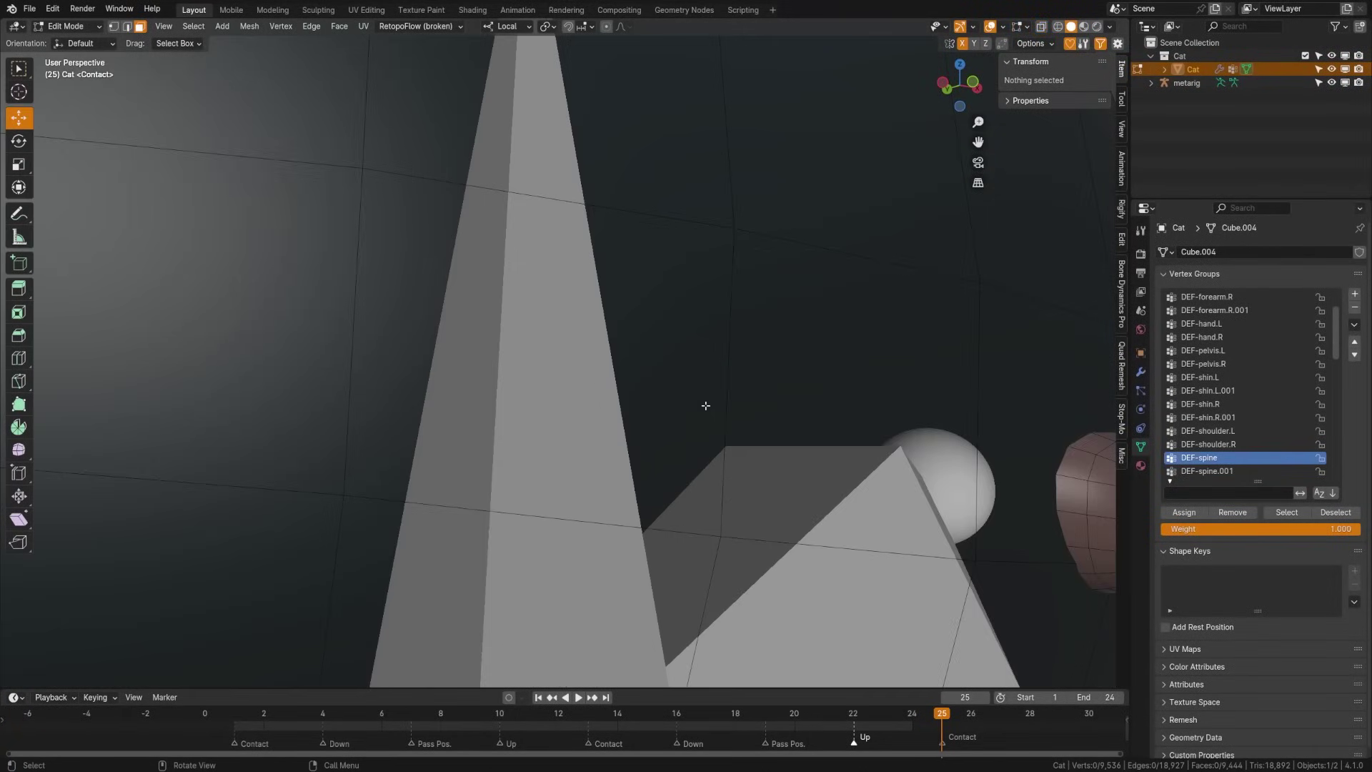
scroll(686, 400, up, 2)
shift+right_click(642, 280)
scroll(646, 297, down, 6)
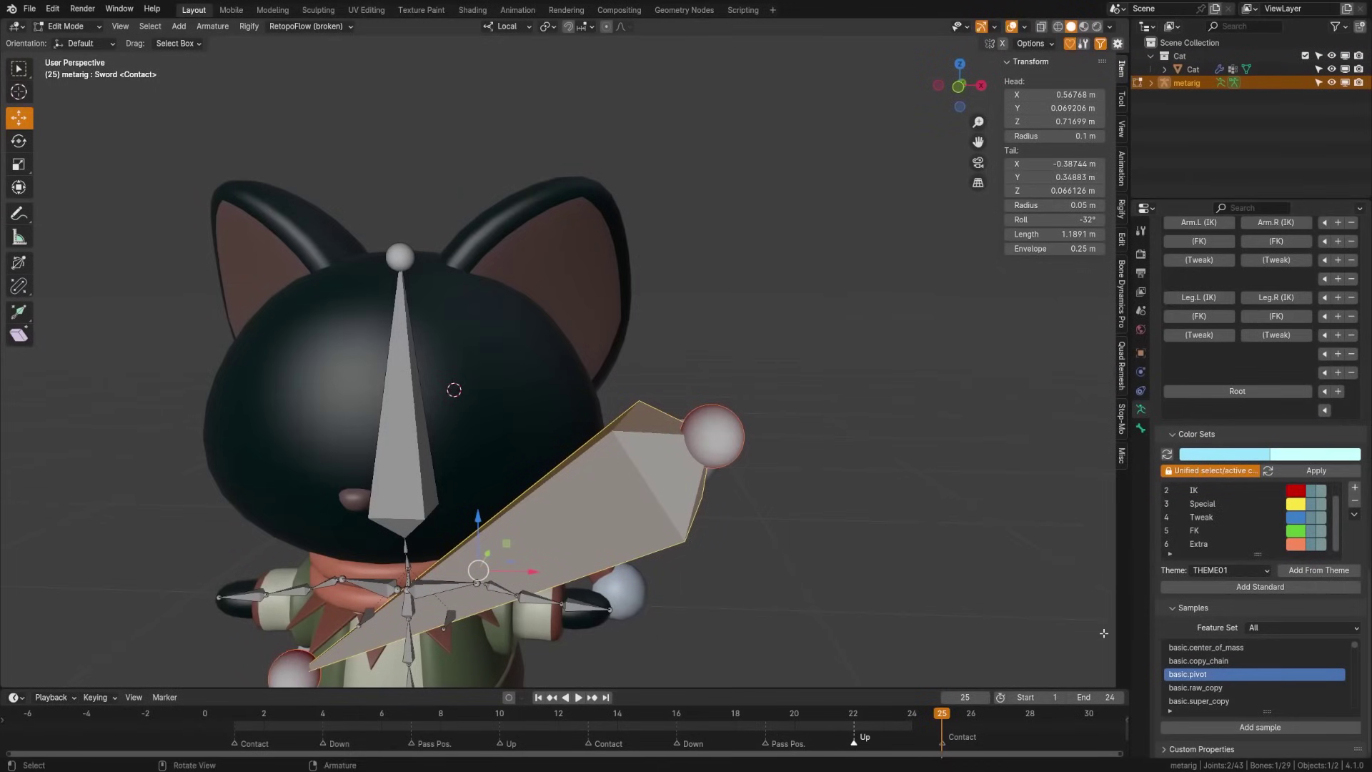
Add a new pivot bone and snap its head and tail to the 3D cursor.
click(1260, 727)
scroll(598, 547, down, 4)
key(shift+s)
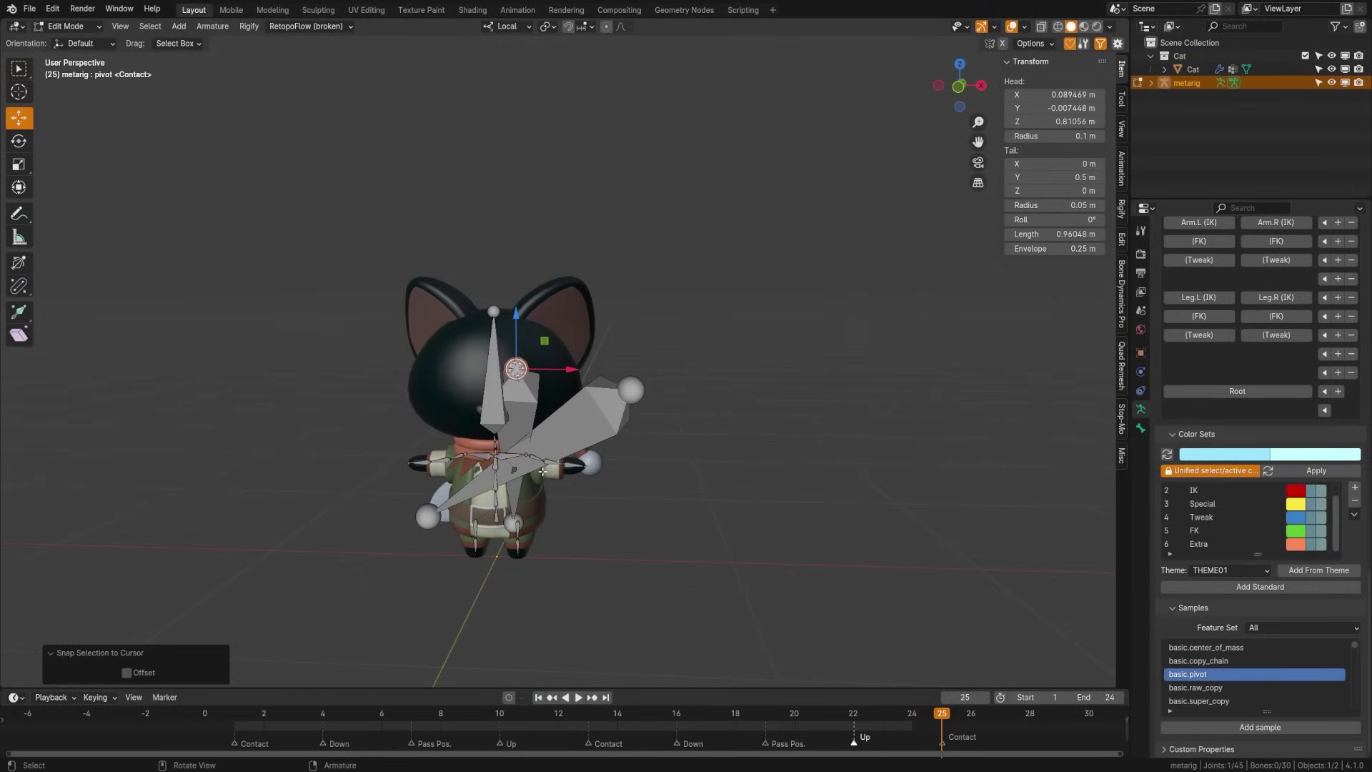
middle_drag(598, 547, 549, 346)
key(shift+z)
mouse_move(582, 428)
middle_down()
mouse_move(615, 371)
mouse_move(564, 422)
mouse_move(691, 357)
mouse_move(721, 382)
middle_up()
scroll(615, 370, up, 3)
click(562, 554)
key(shift+s)
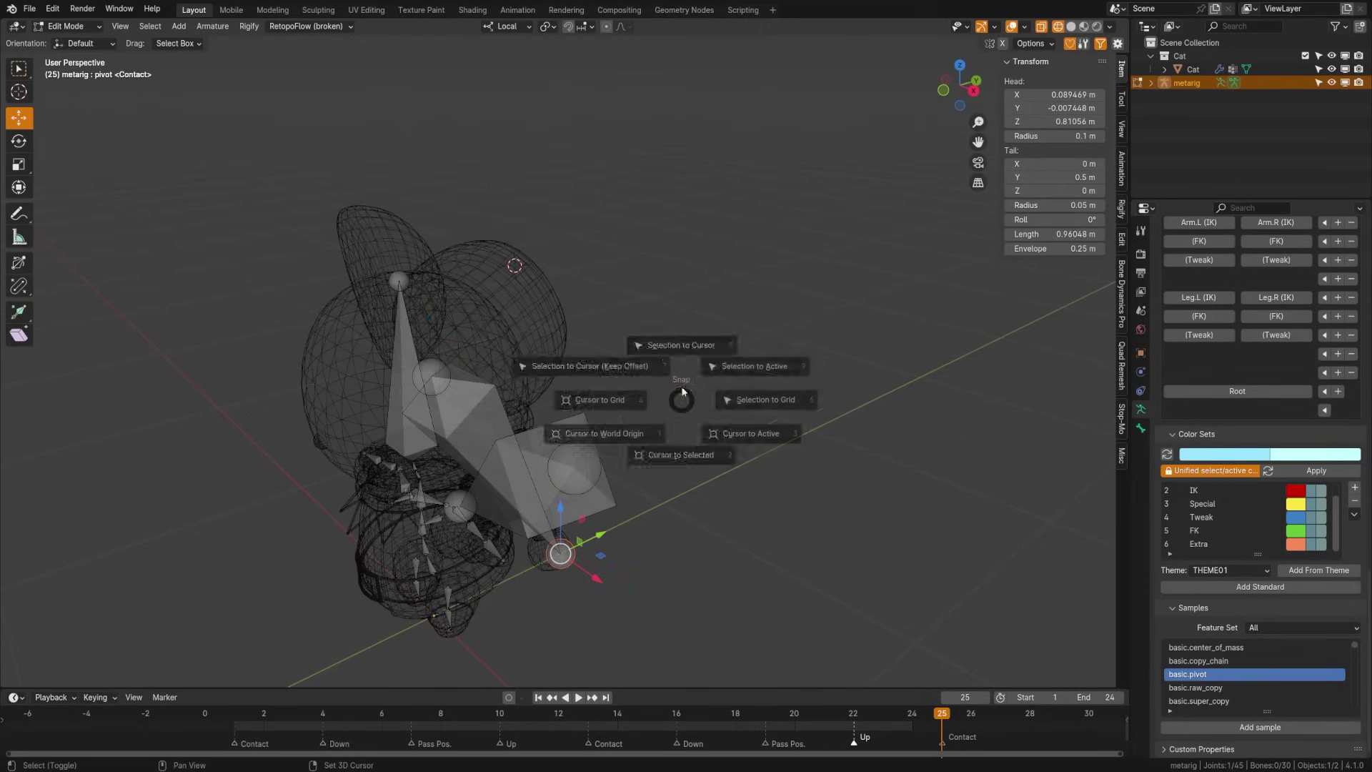
click(679, 344)
middle_drag(576, 363, 523, 365)
Set the ear bone's roll to -19° and rename it Ear.L.
click(457, 335)
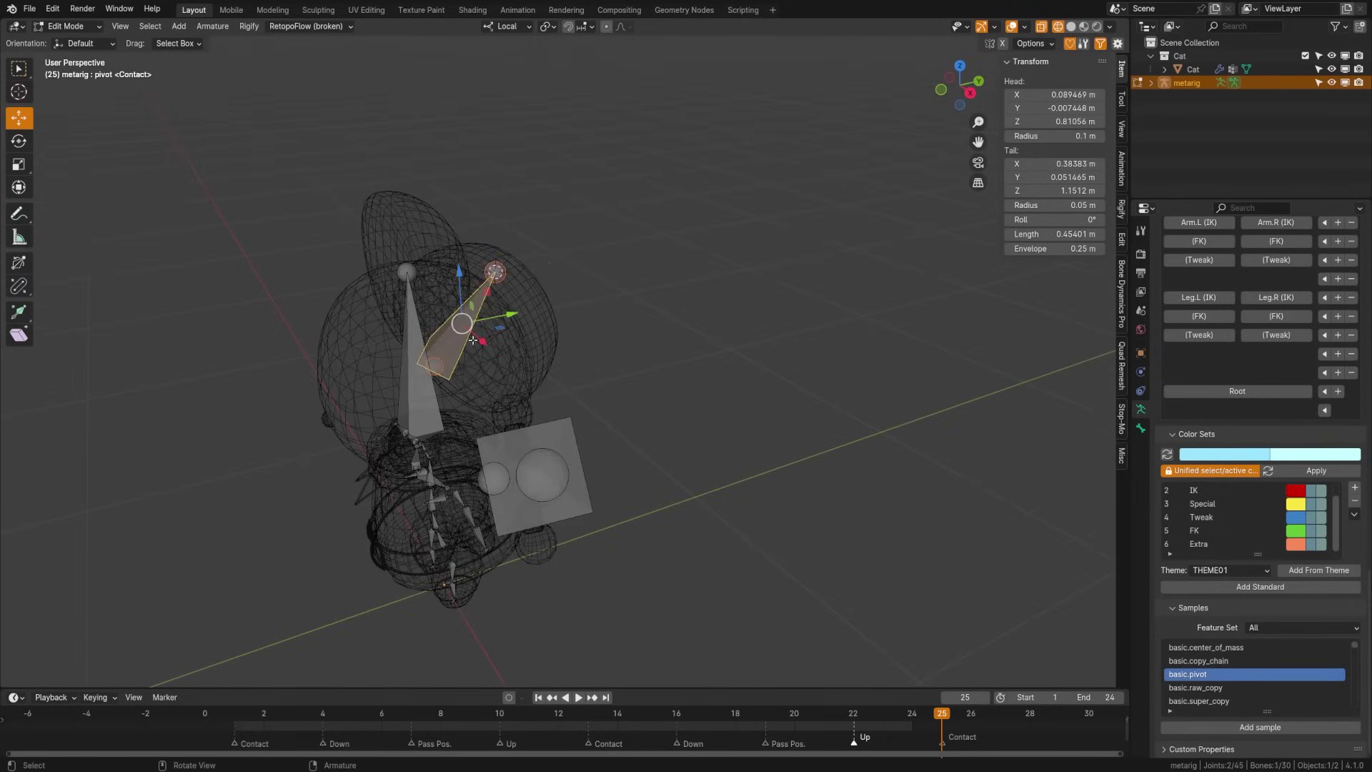
drag(1057, 219, 1036, 219)
mouse_move(521, 369)
middle_down()
mouse_move(587, 345)
mouse_move(561, 321)
middle_up()
key(alt+z)
key(F2)
text(Ear.L)
key(Return)
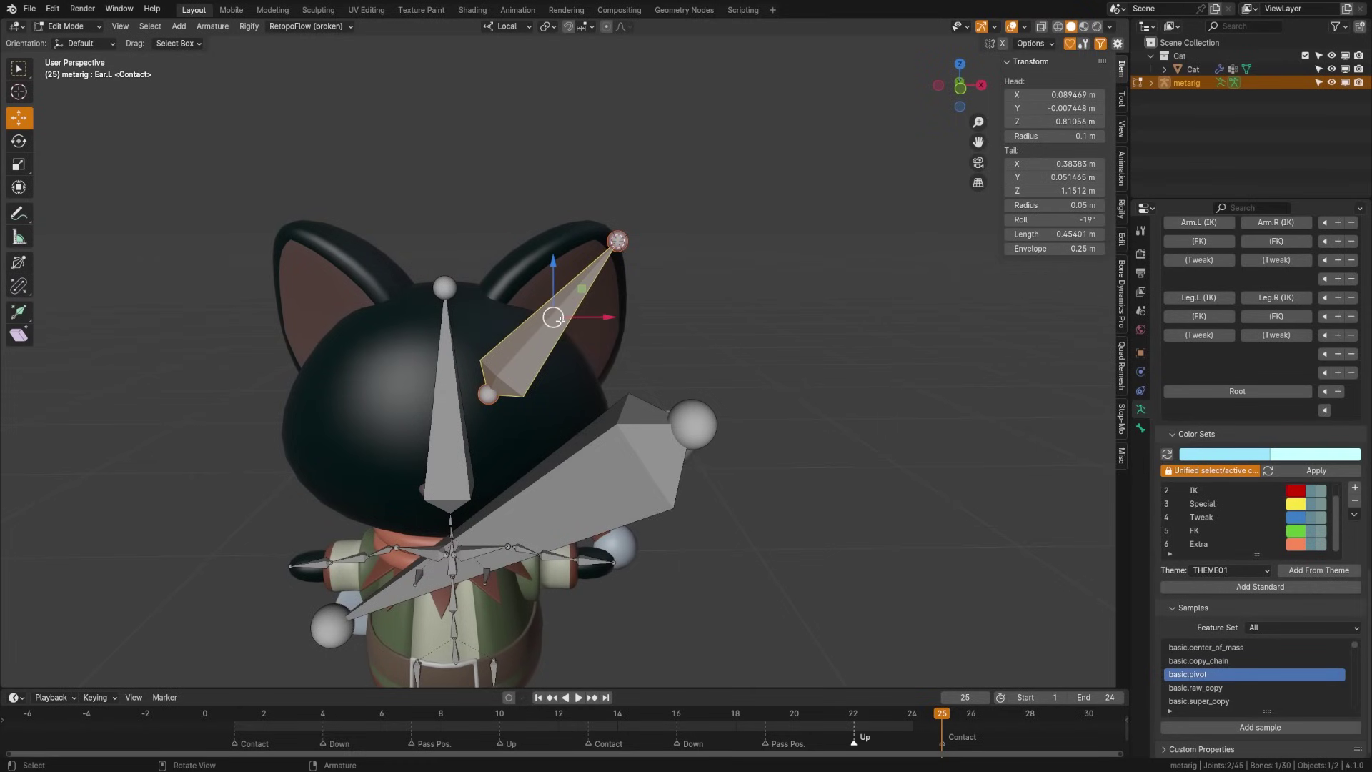
Symmetrize Ear.L into Ear.R, return to Object Mode, and save.
scroll(578, 384, down, 2)
key(F3)
text(sym)
key(Return)
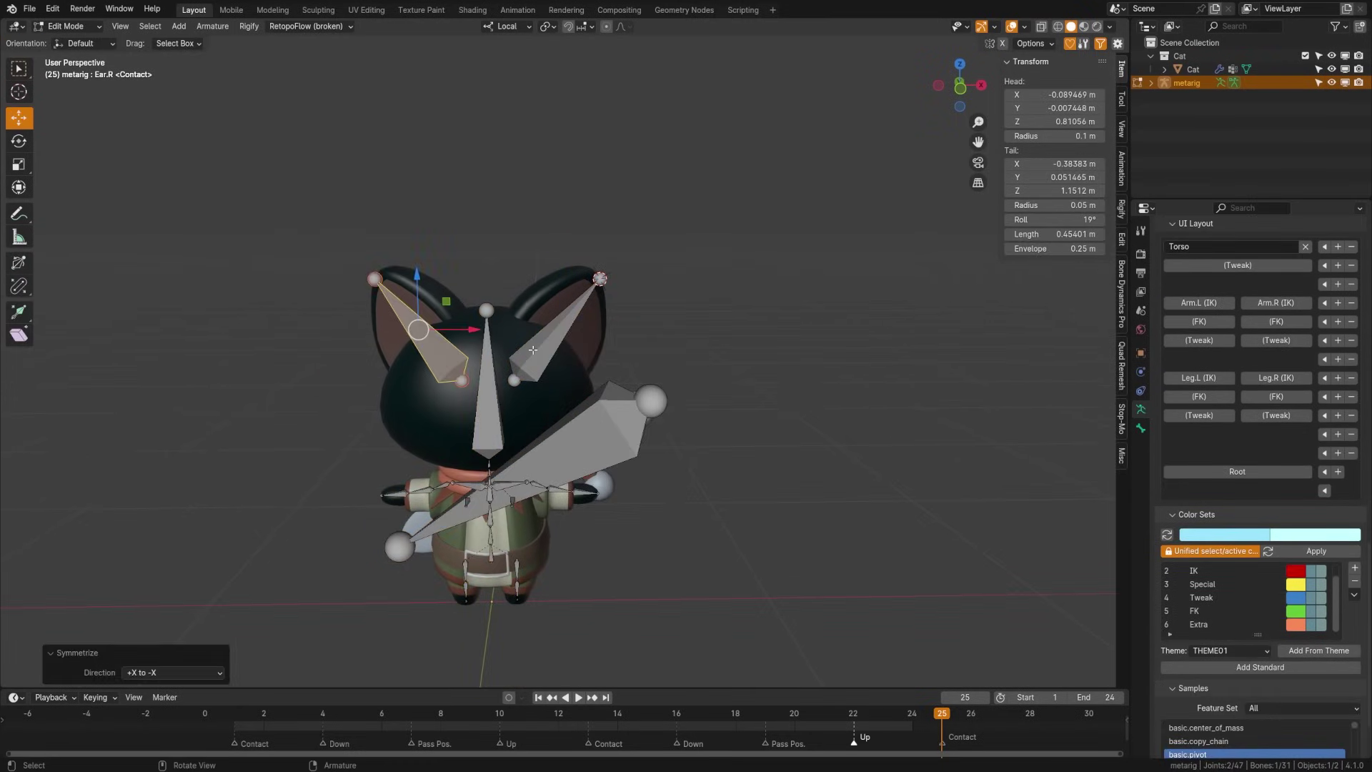
key(Tab)
key(ctrl+s)
middle_drag(400, 496, 650, 545)
scroll(615, 550, up, 3)
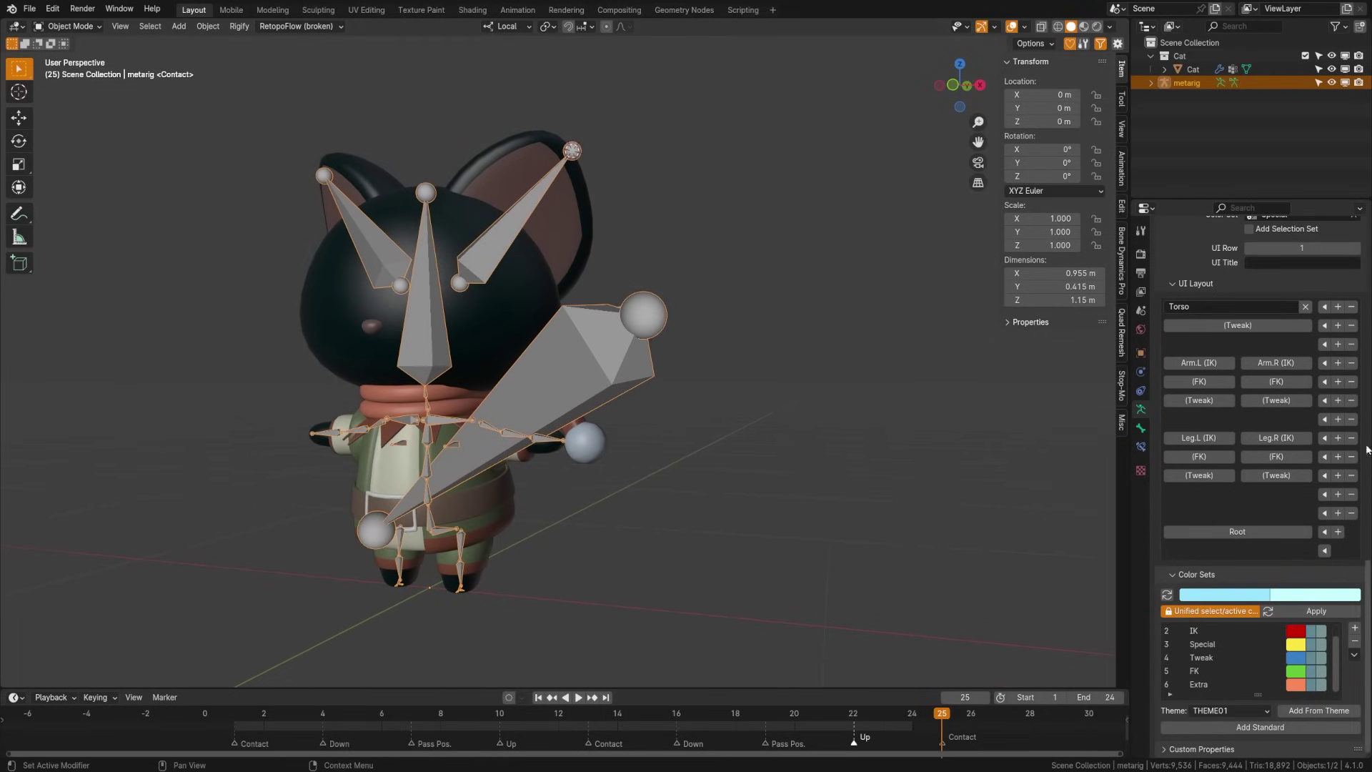
scroll(1229, 445, up, 5)
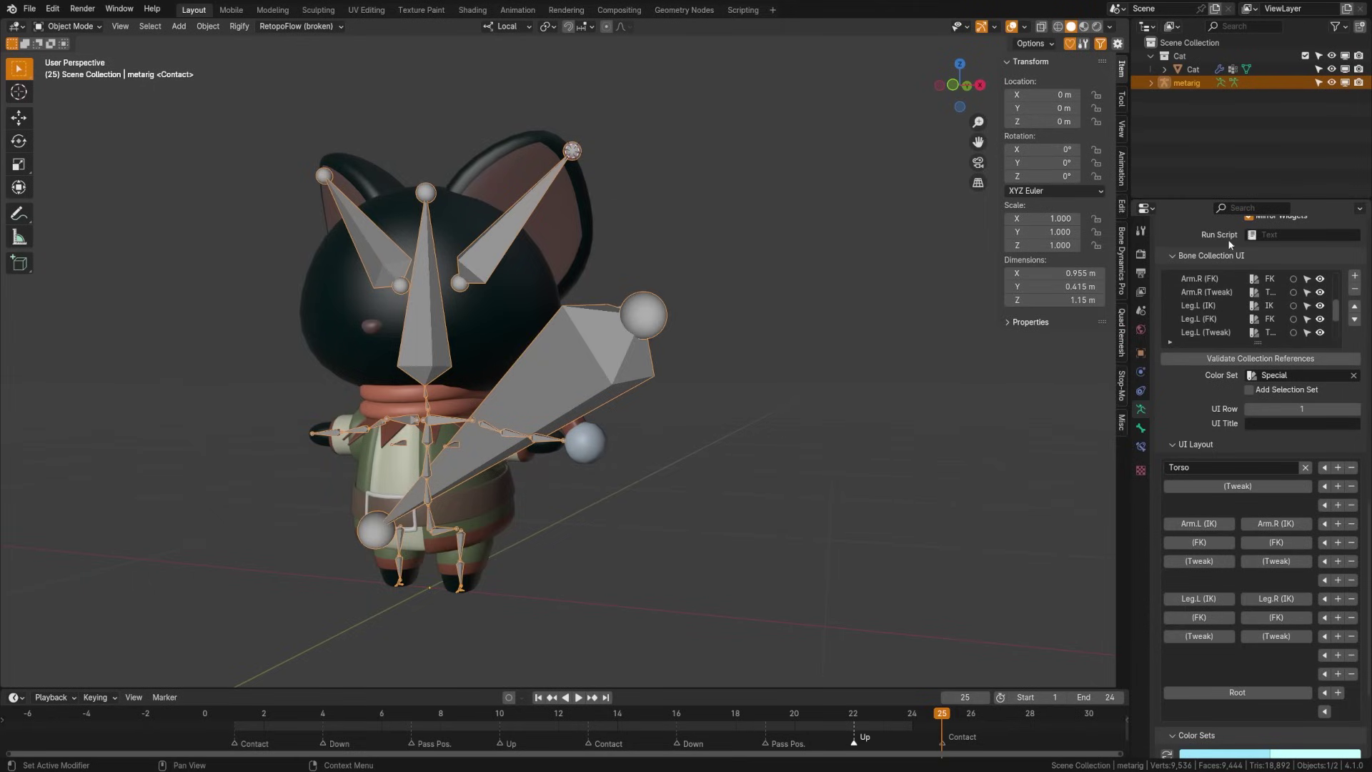
scroll(1228, 238, up, 5)
scroll(1206, 321, up, 10)
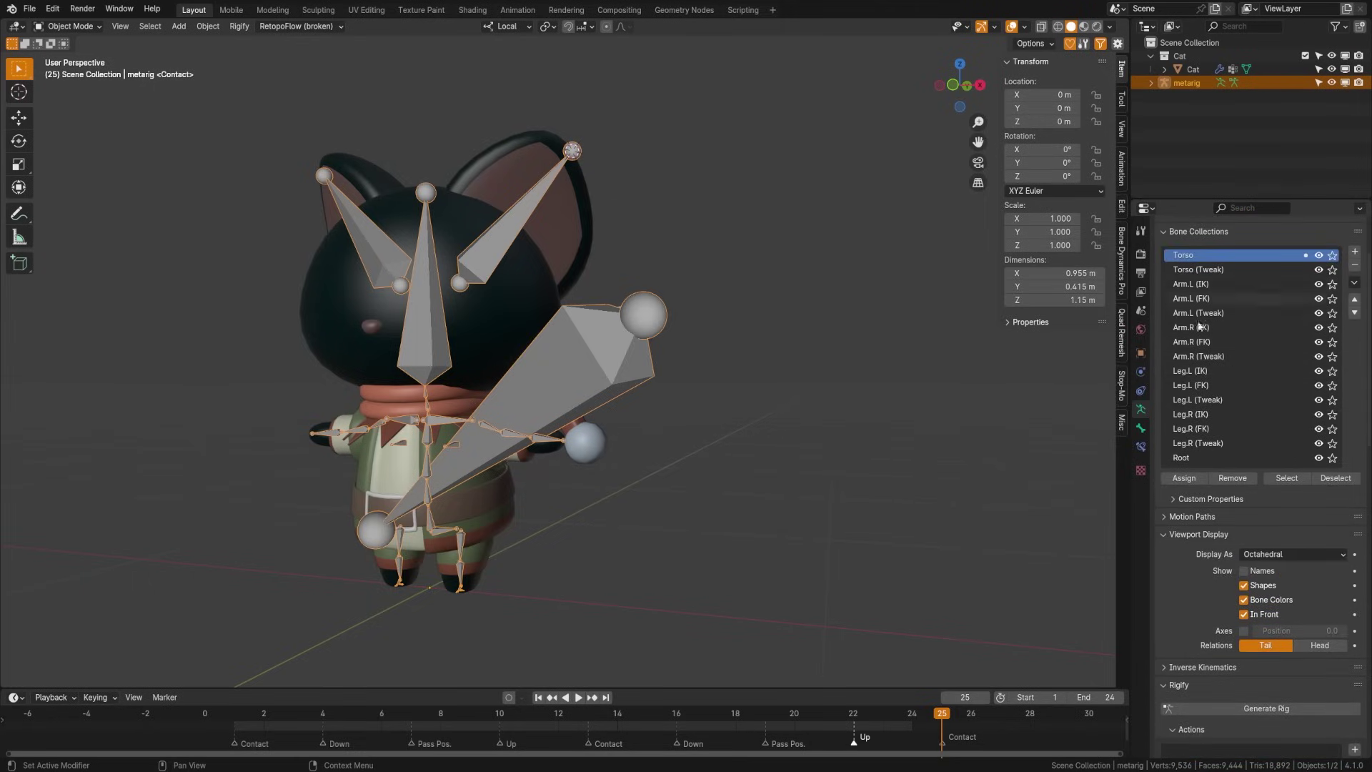
Add a new bone collection at the top of the list named Special.
click(1355, 254)
click(1352, 303)
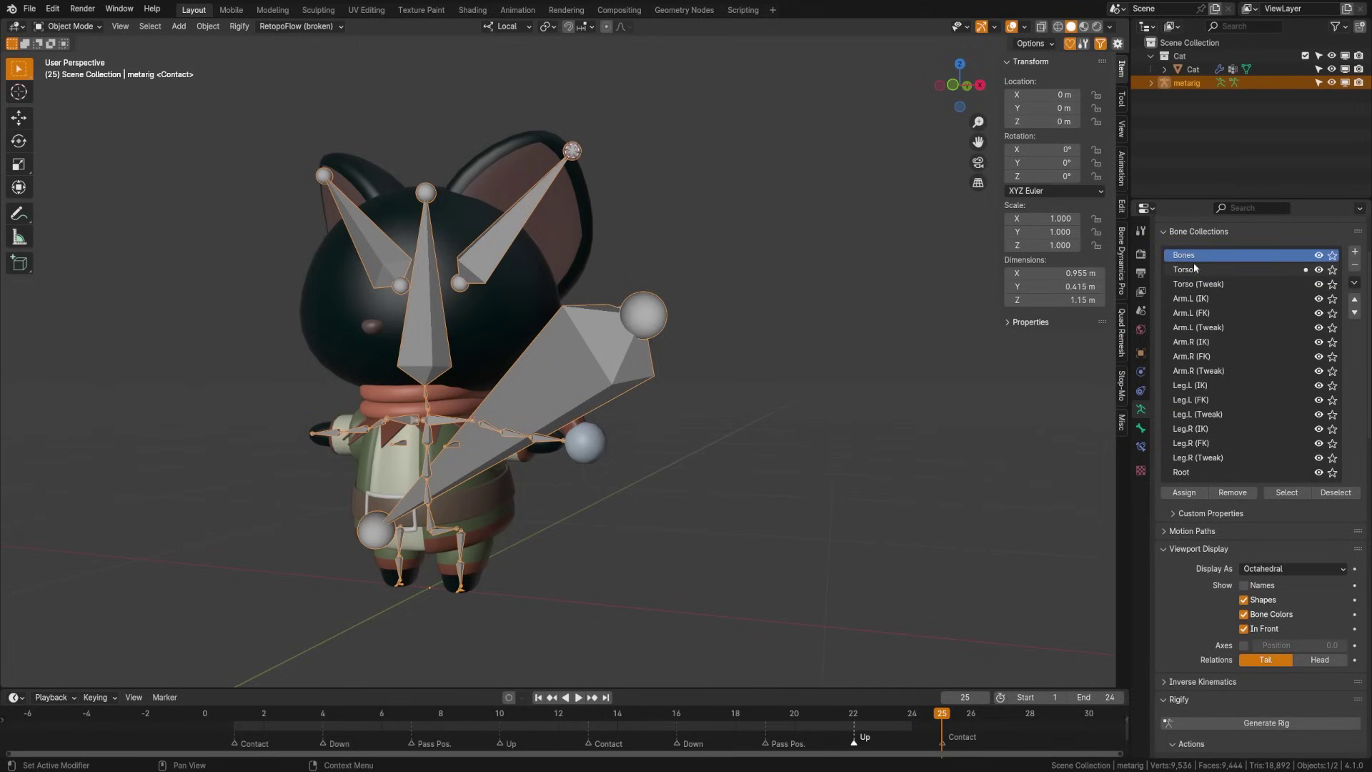
double_click(1188, 255)
text(Special)
key(Return)
Assign the Ear.R, Ear.L and Sword bones to Special and save the file.
key(Tab)
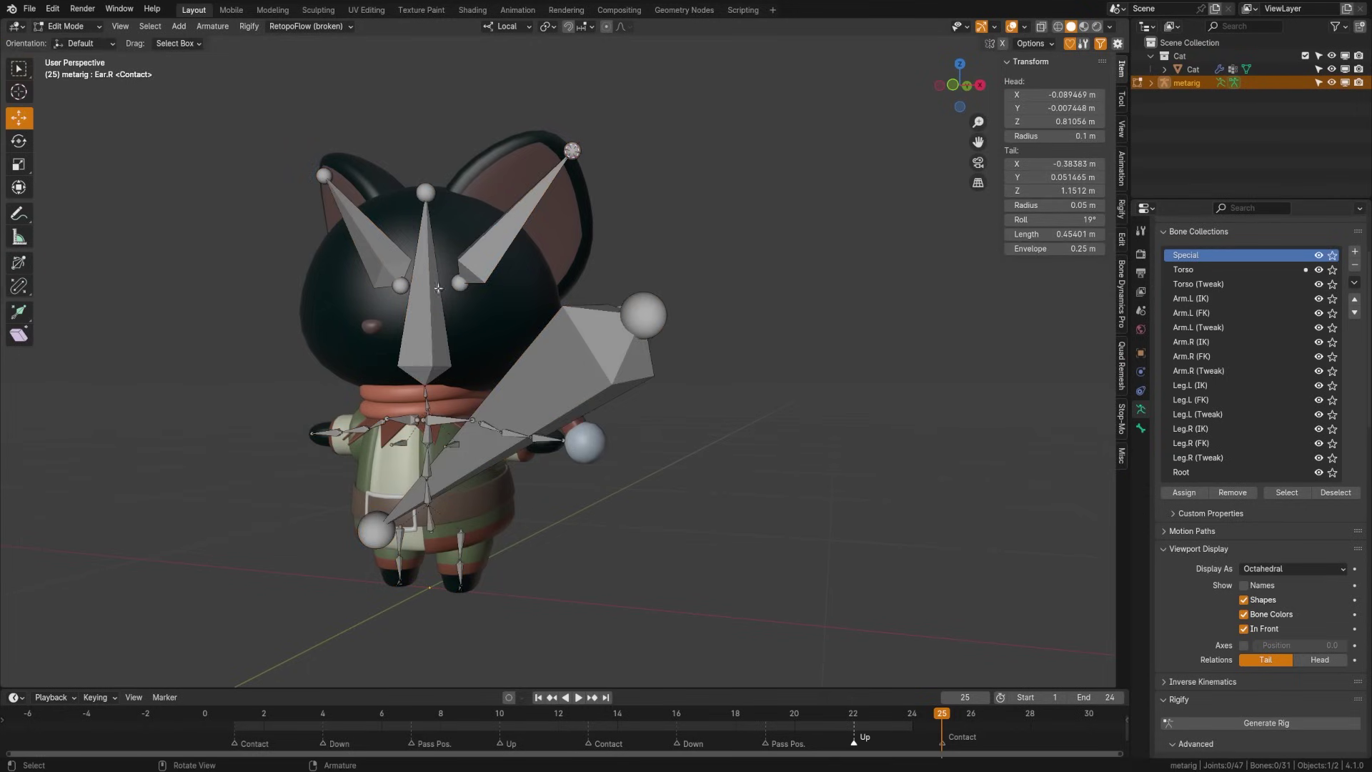
click(364, 254)
shift+click(487, 266)
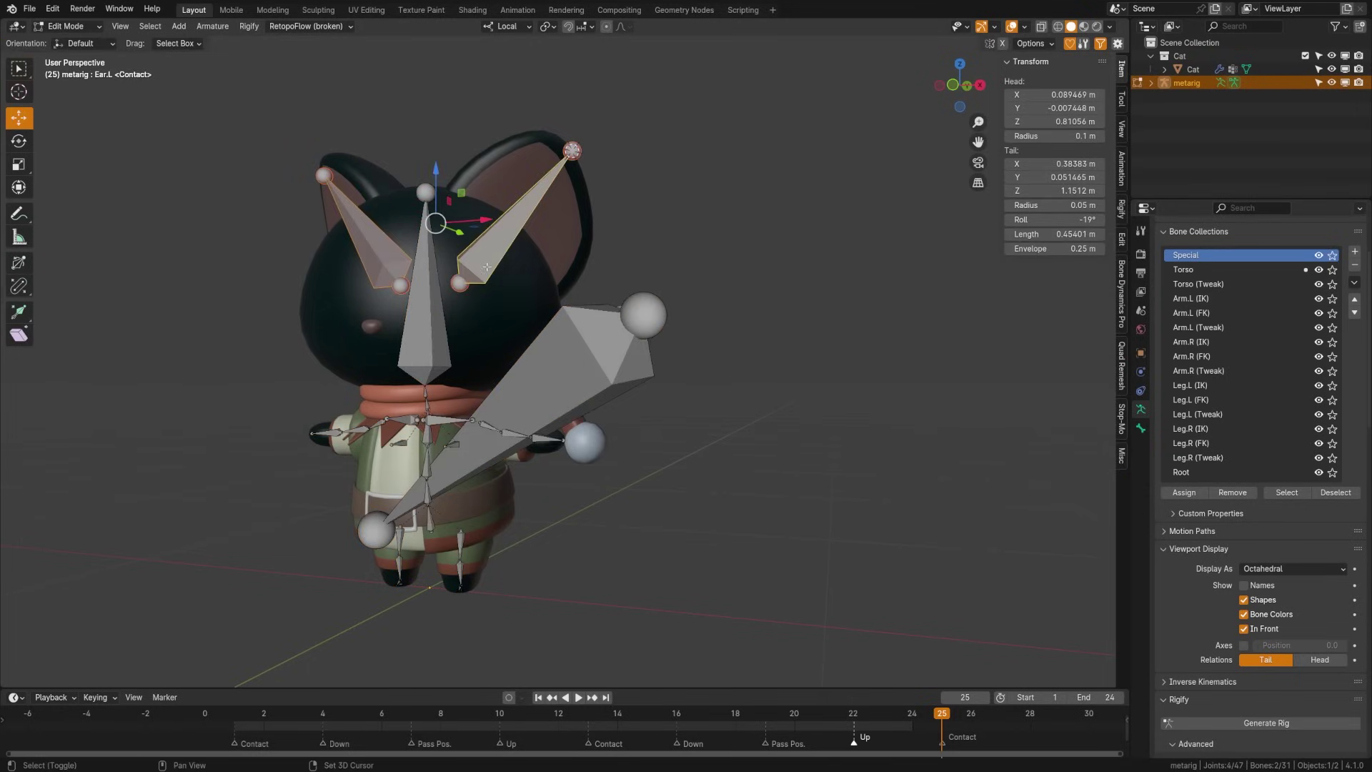
shift+click(529, 364)
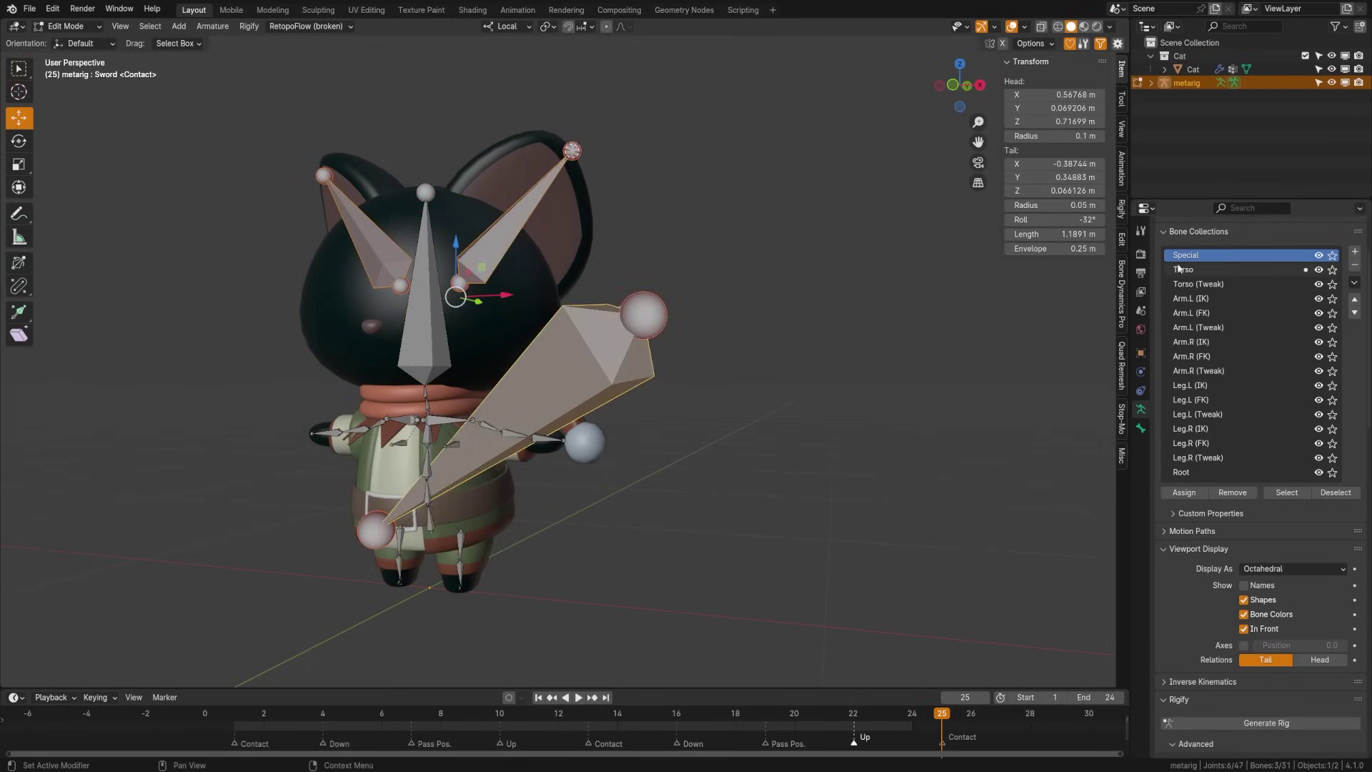
click(1184, 492)
key(Tab)
key(ctrl+s)
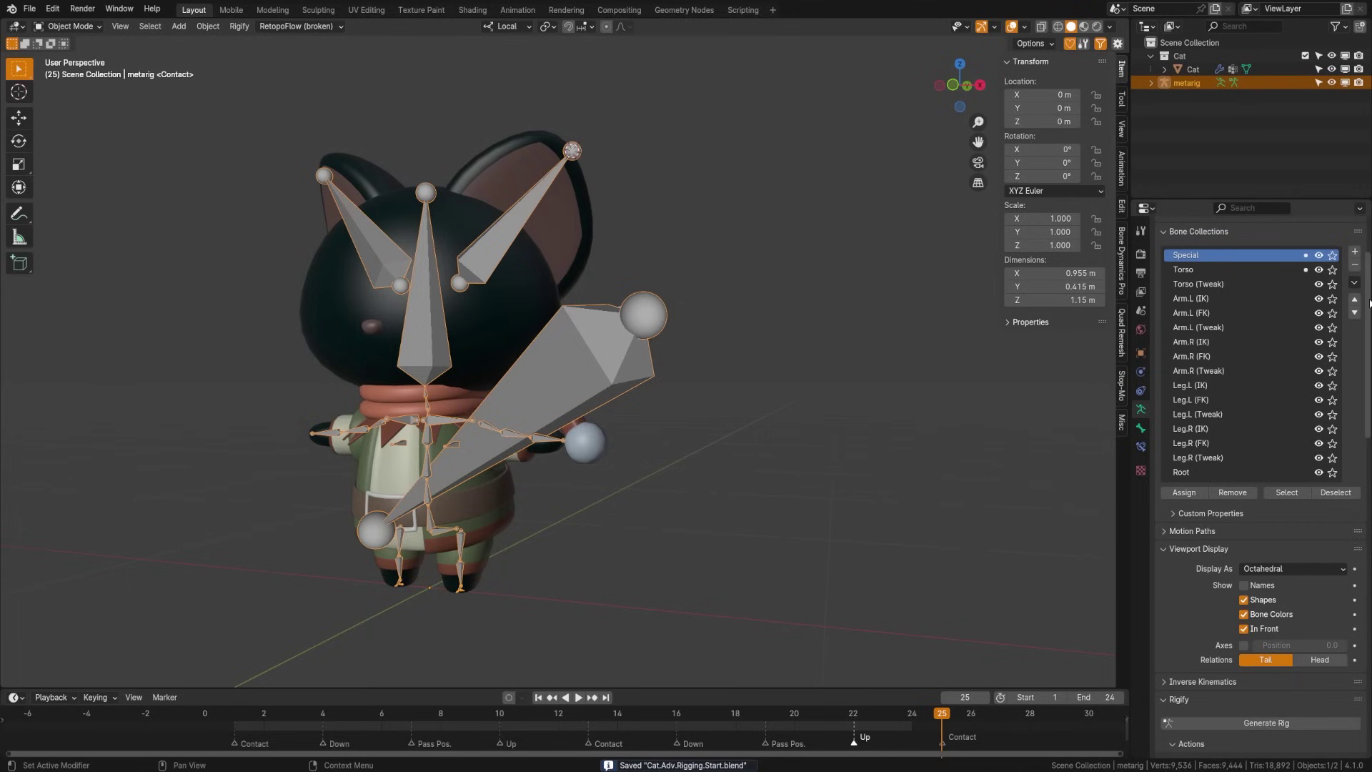
Set the Special collection's Color Set to Extra.
scroll(1368, 303, down, 10)
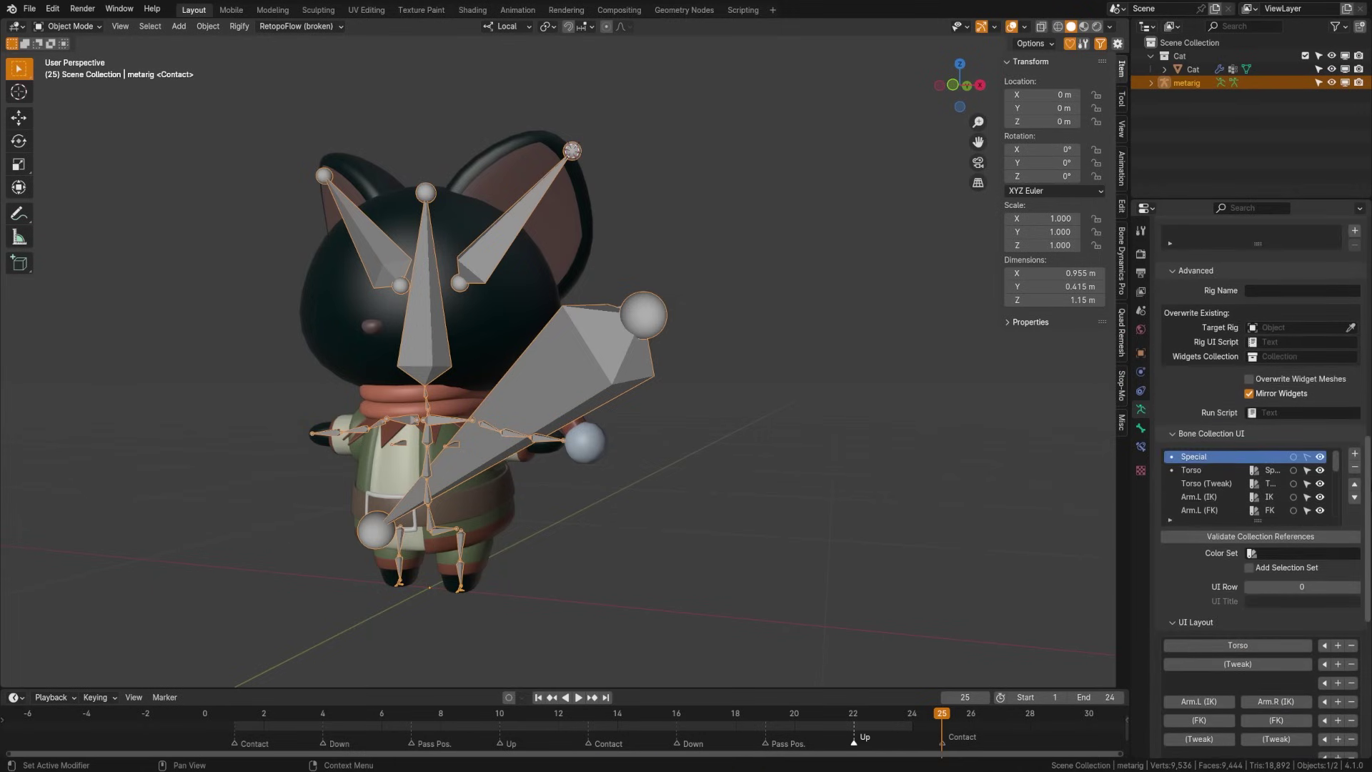
scroll(1269, 290, down, 5)
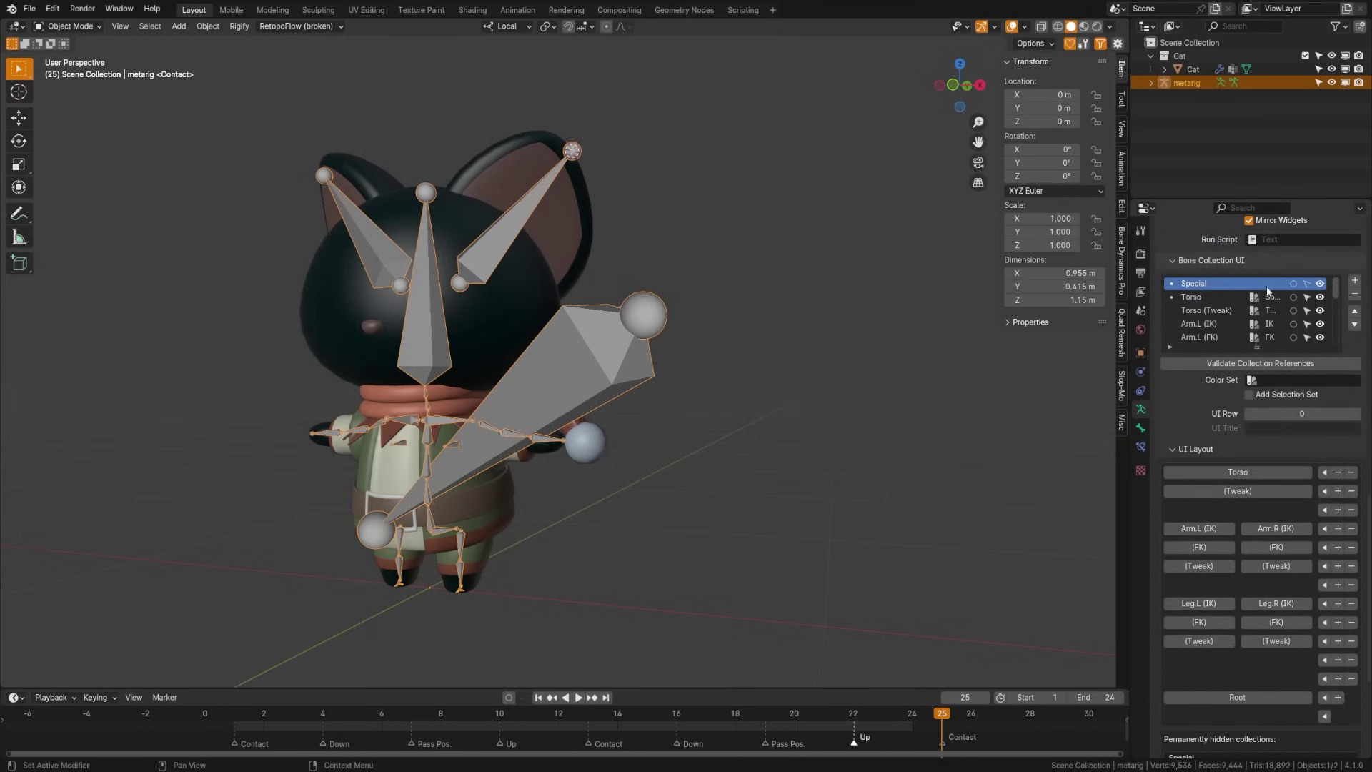
click(1254, 380)
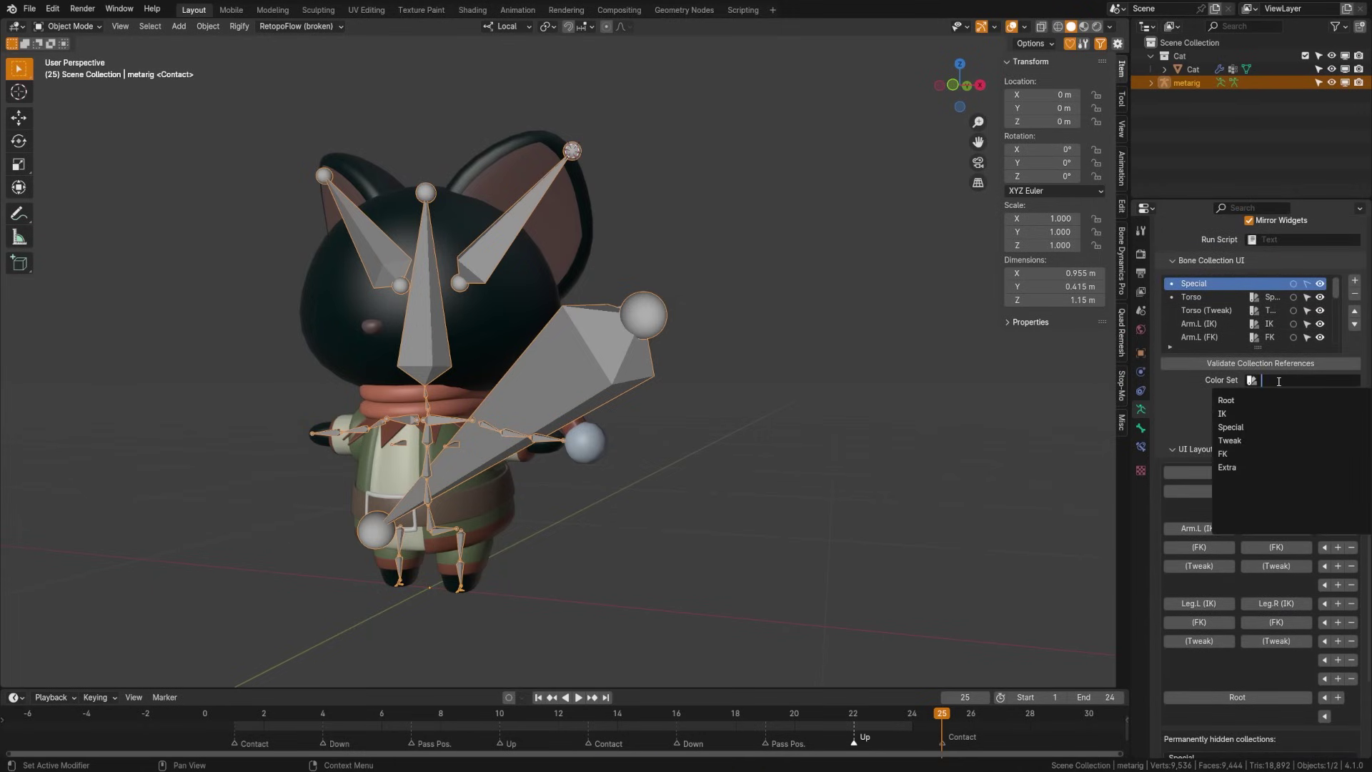
click(1249, 466)
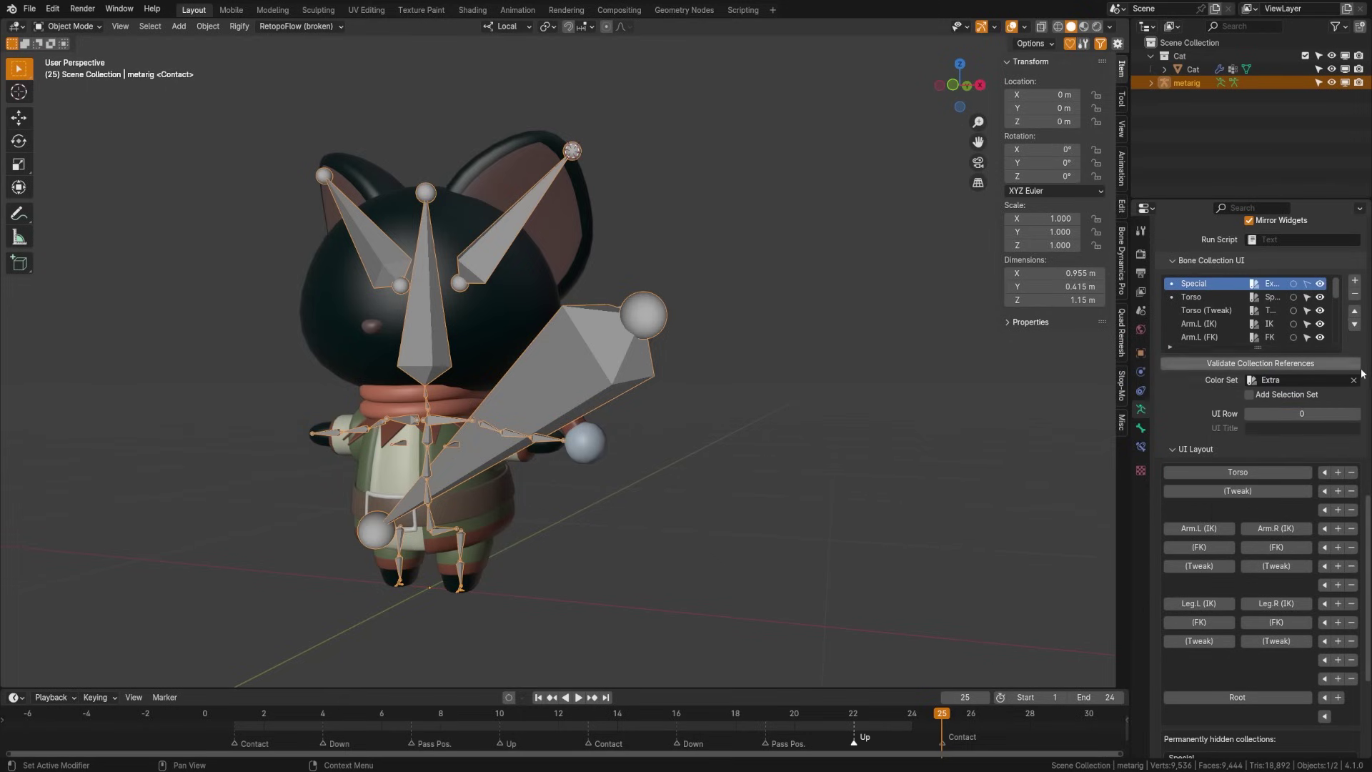
scroll(1305, 473, down, 4)
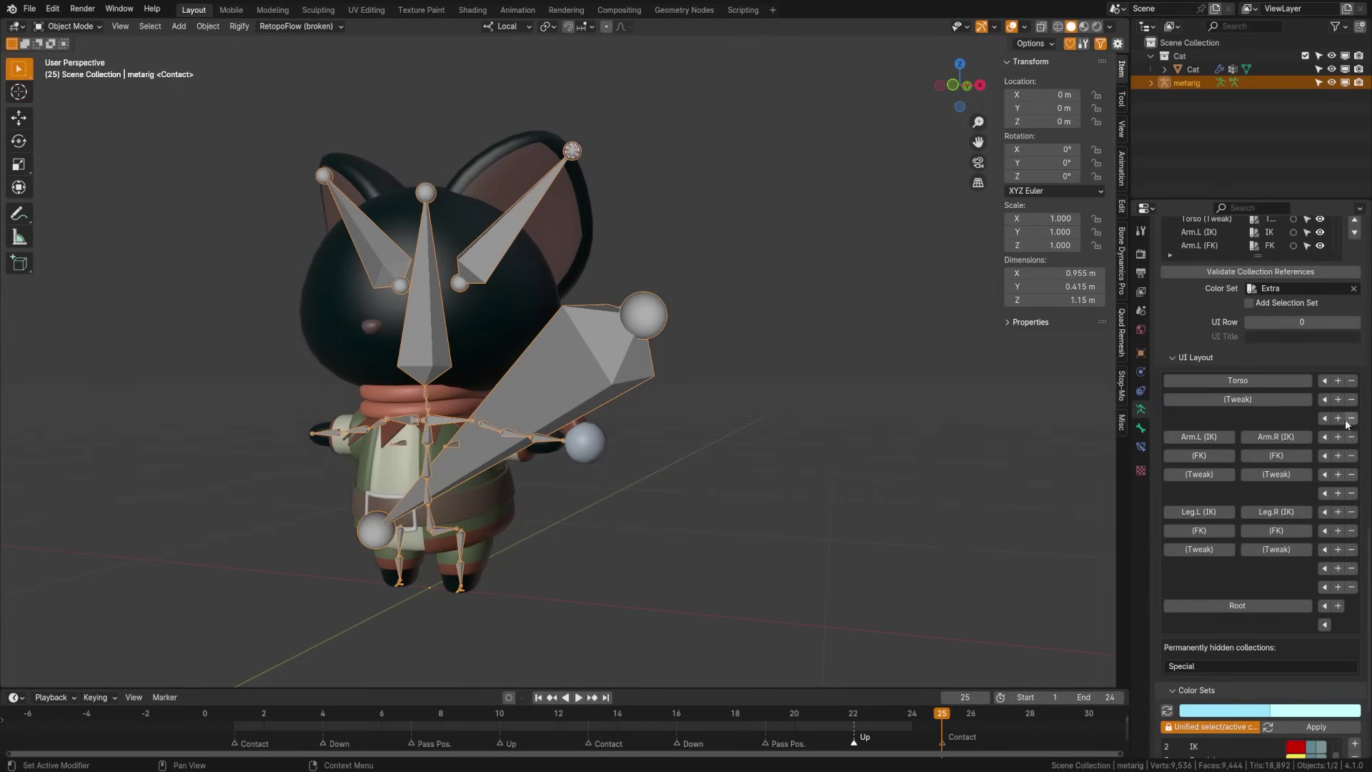
Place Special into an empty row of the Rigify UI Layout.
key(Tab)
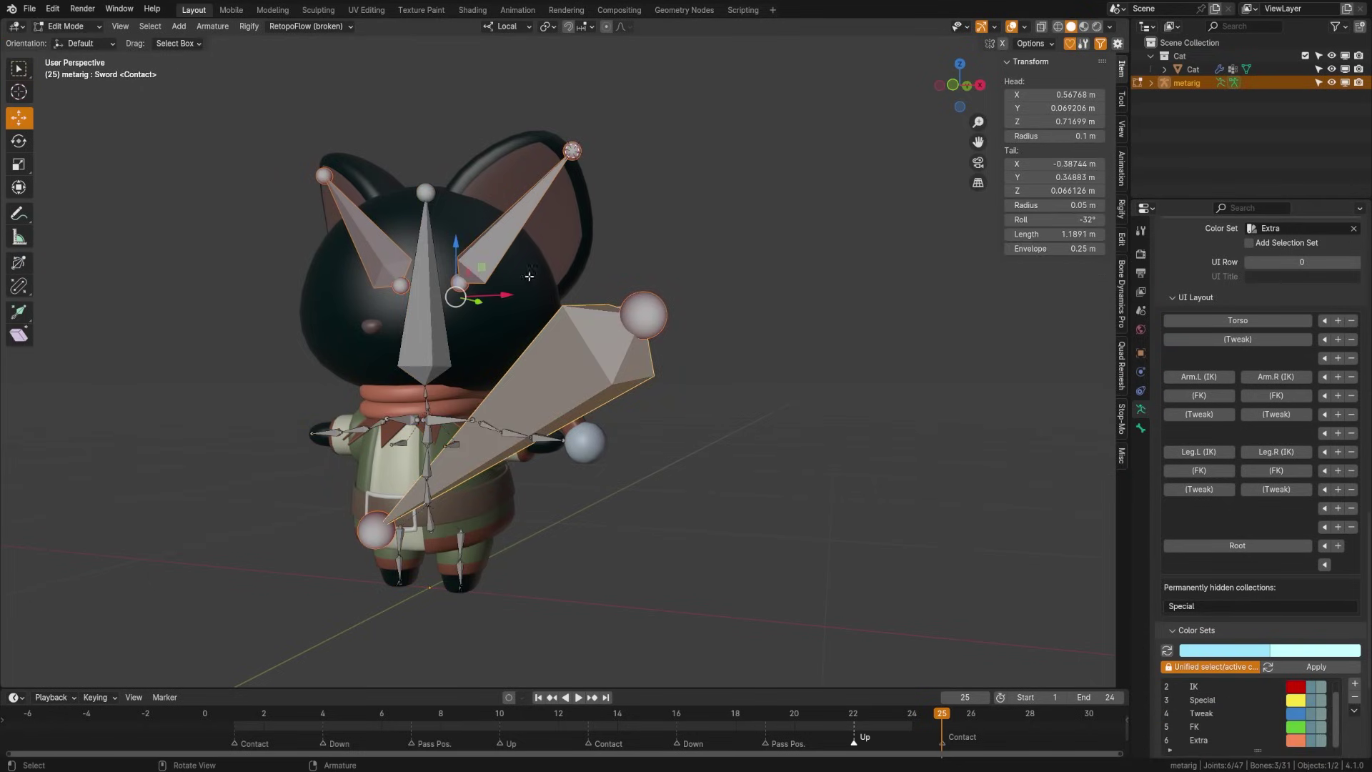
scroll(1243, 410, up, 5)
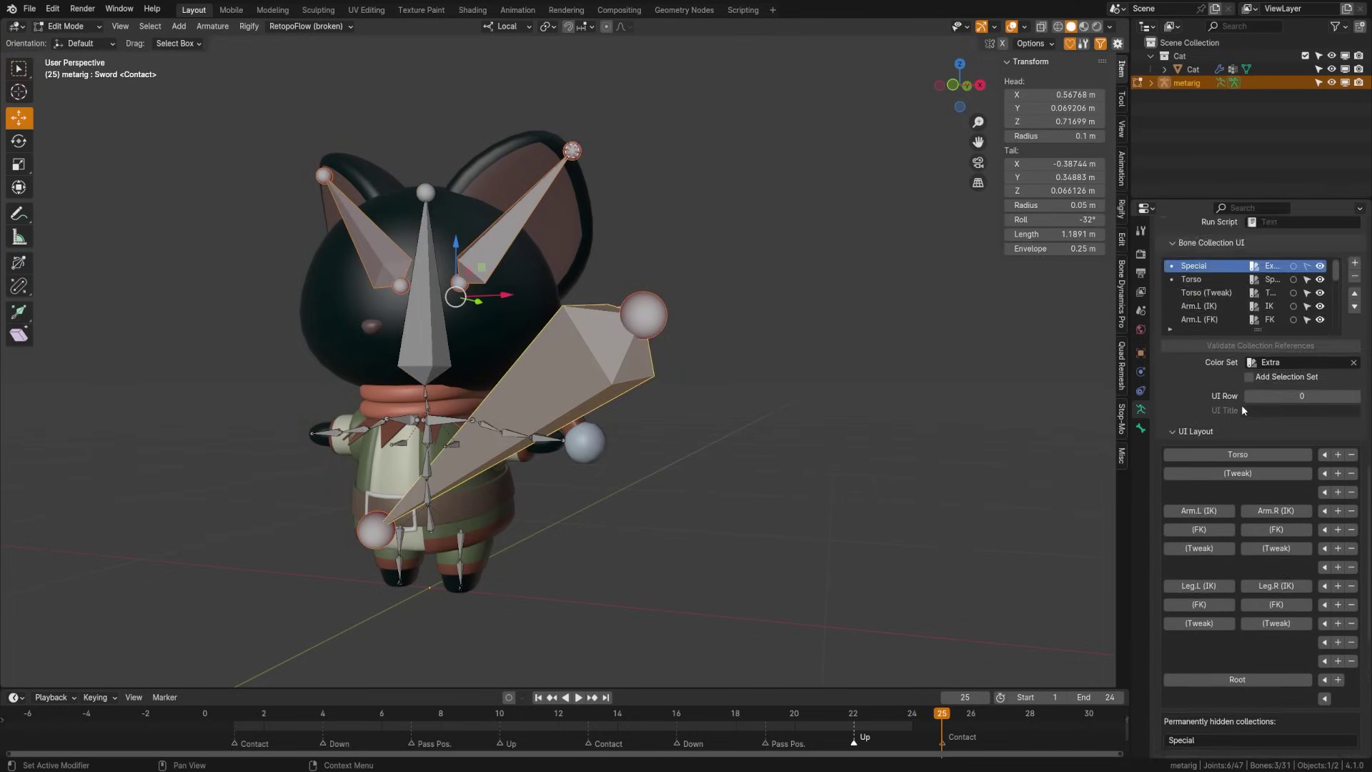
click(1324, 493)
drag(1369, 516, 1369, 606)
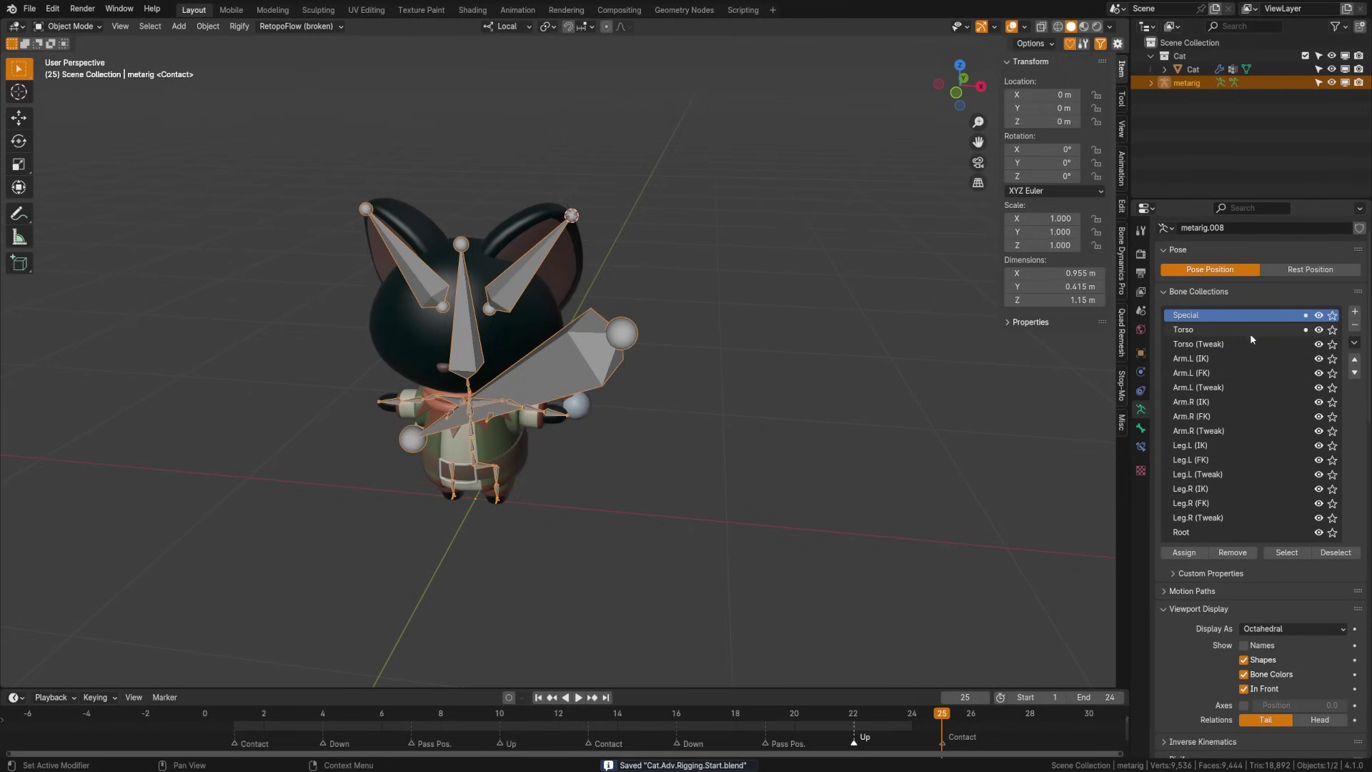
Make Special the active bone collection again and save the file.
key(Tab)
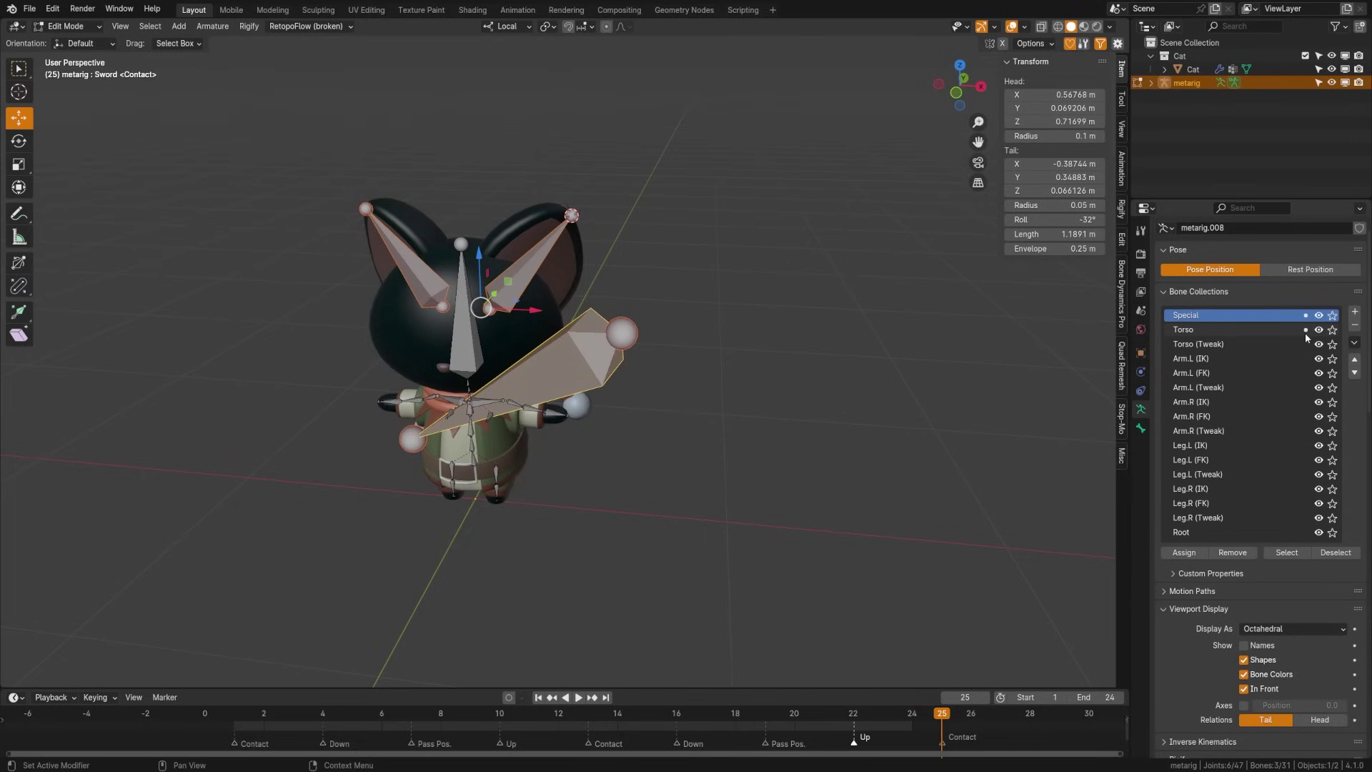
click(1220, 333)
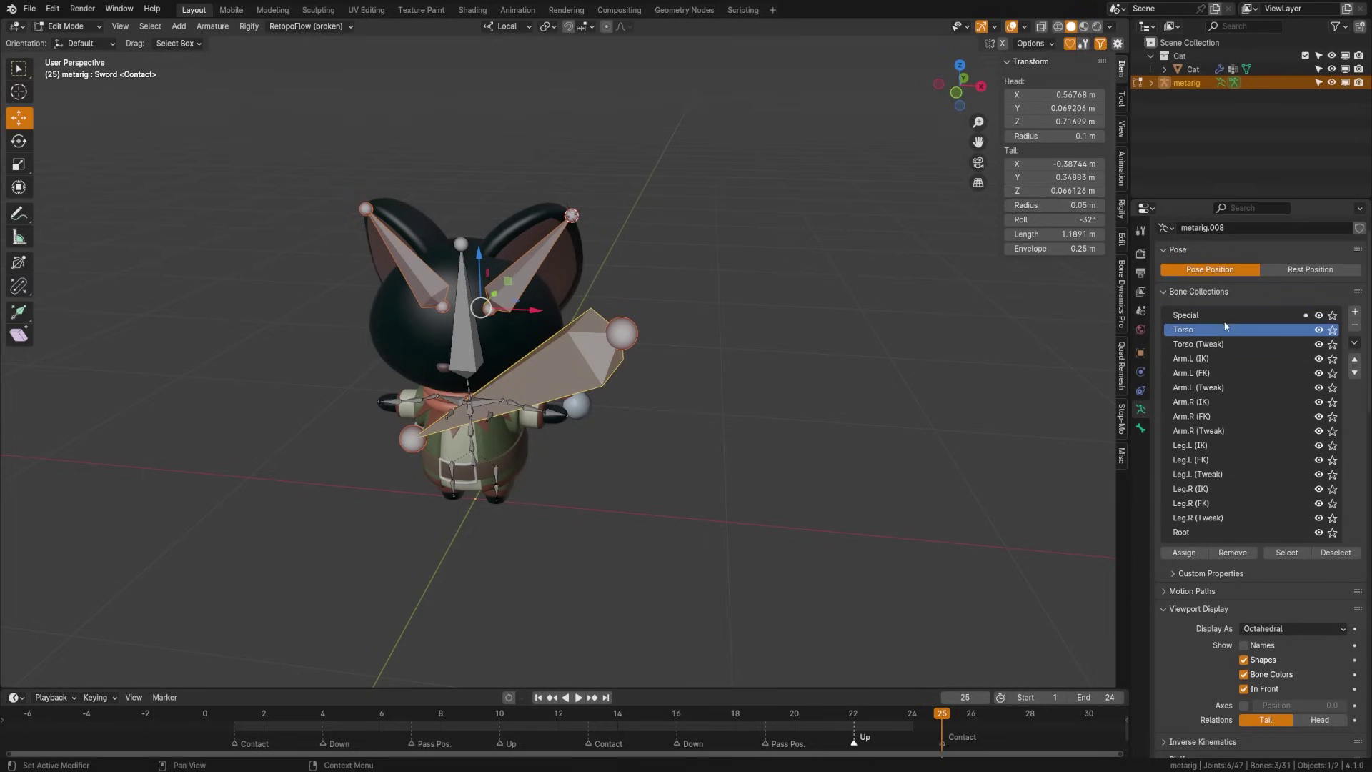
click(1224, 315)
key(Tab)
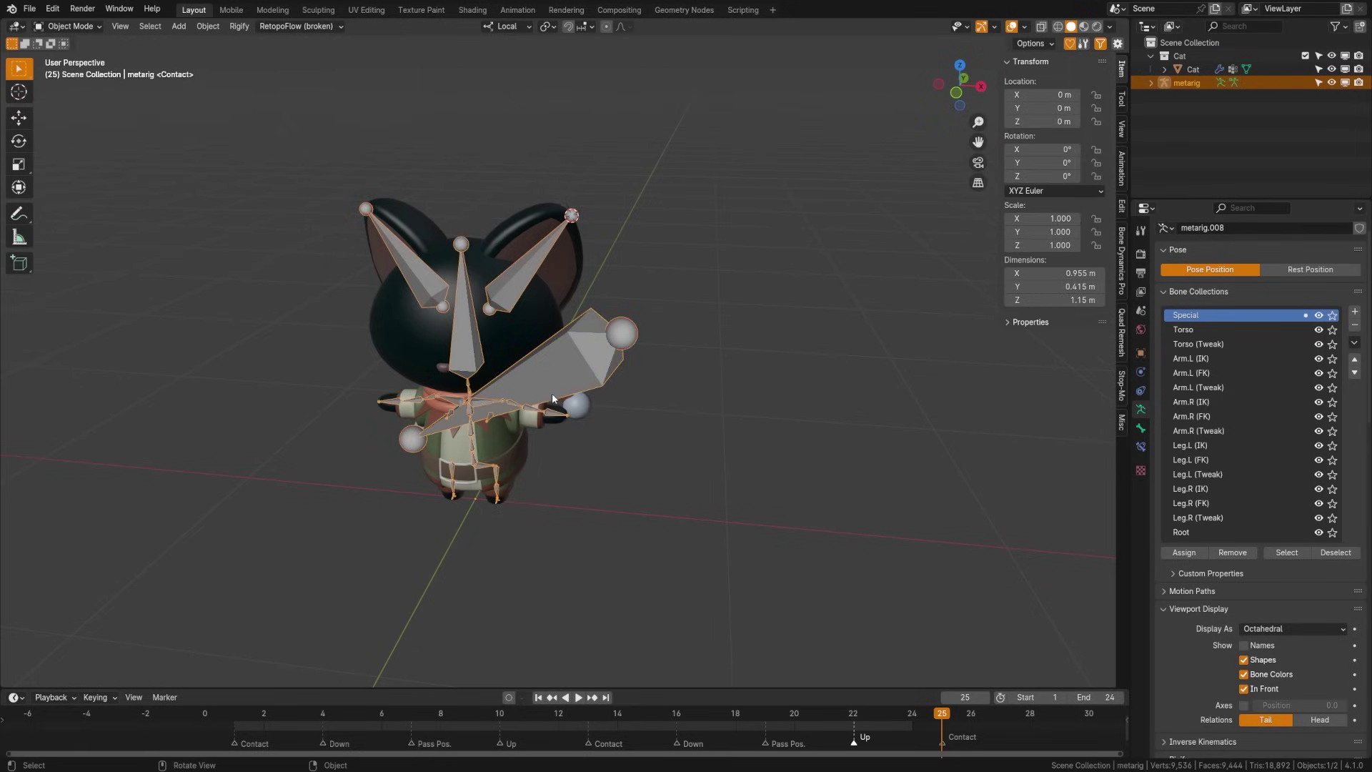
key(ctrl+s)
Rename the metarig object to Cat.Rig and view its armature data properties.
key(F2)
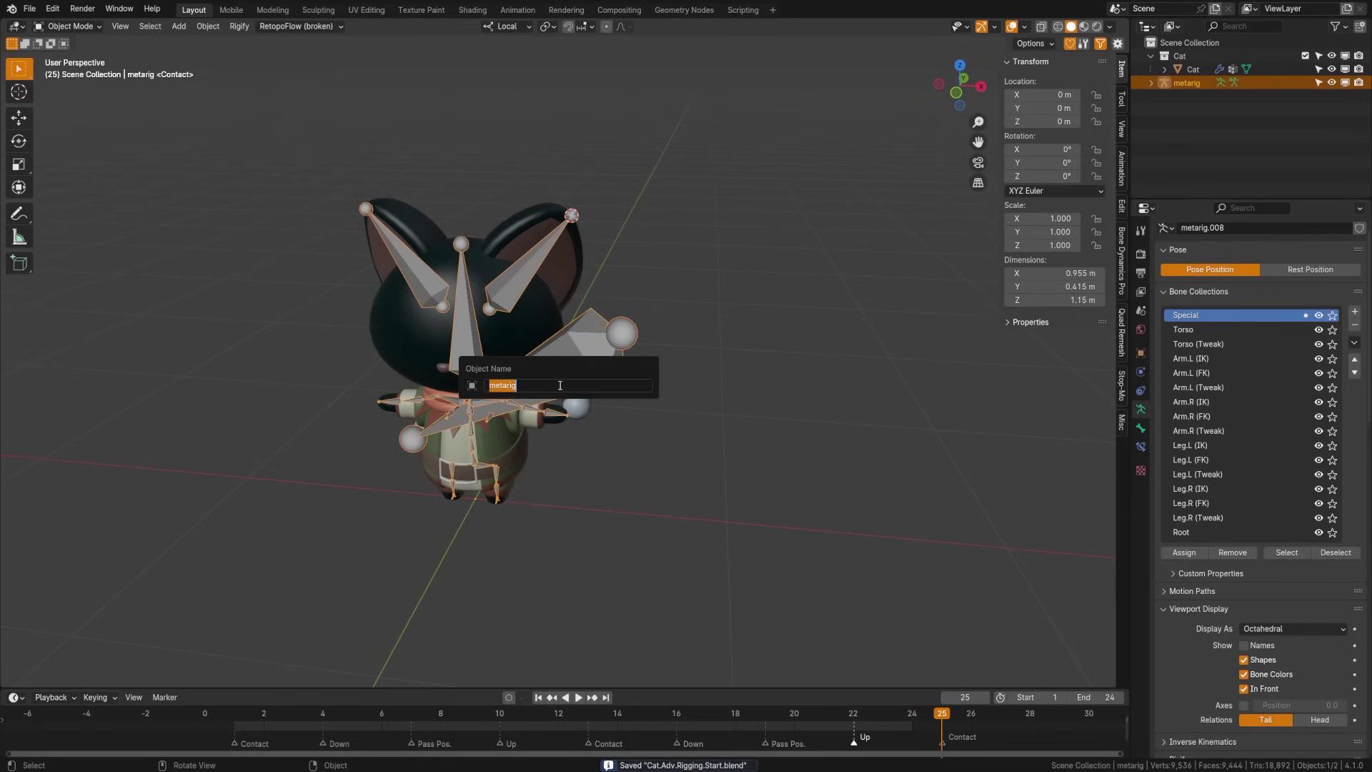
text(Cat.Rig)
key(Return)
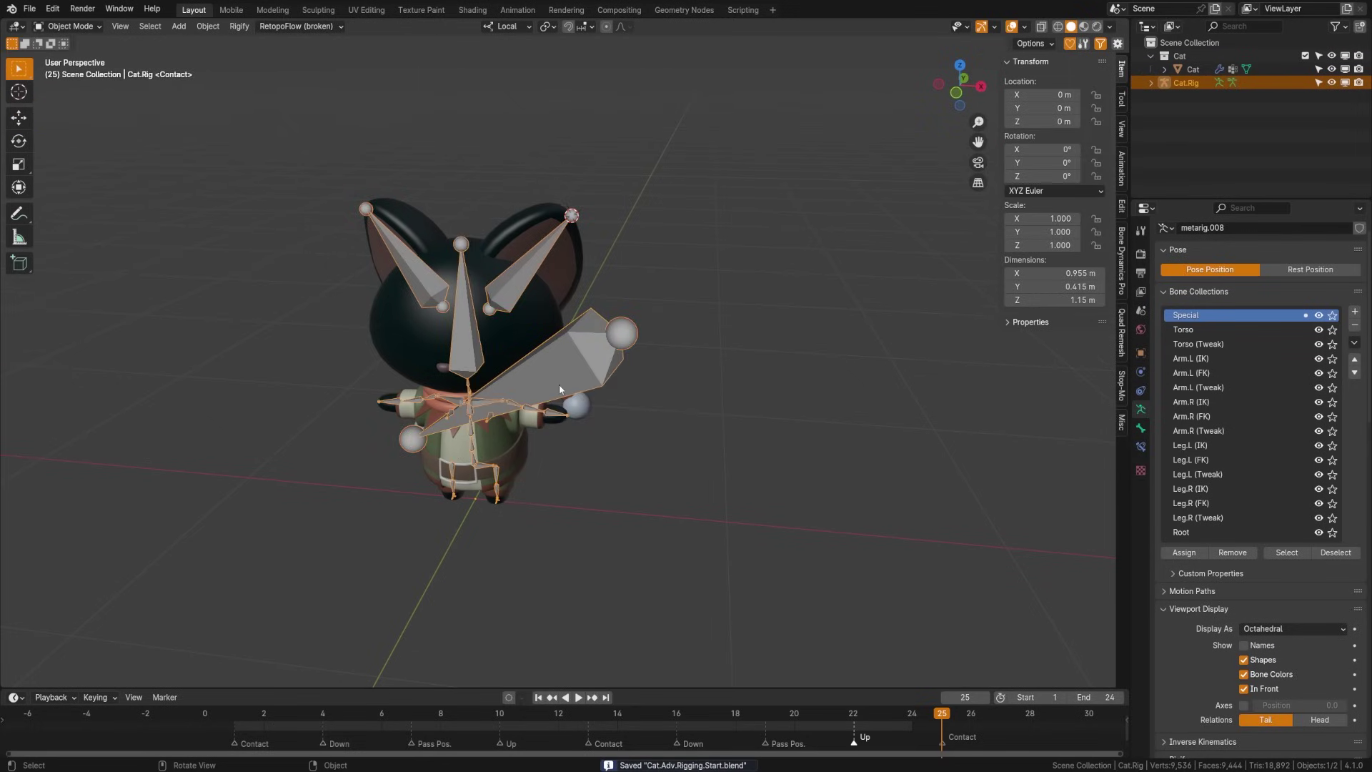
click(1141, 255)
click(1140, 409)
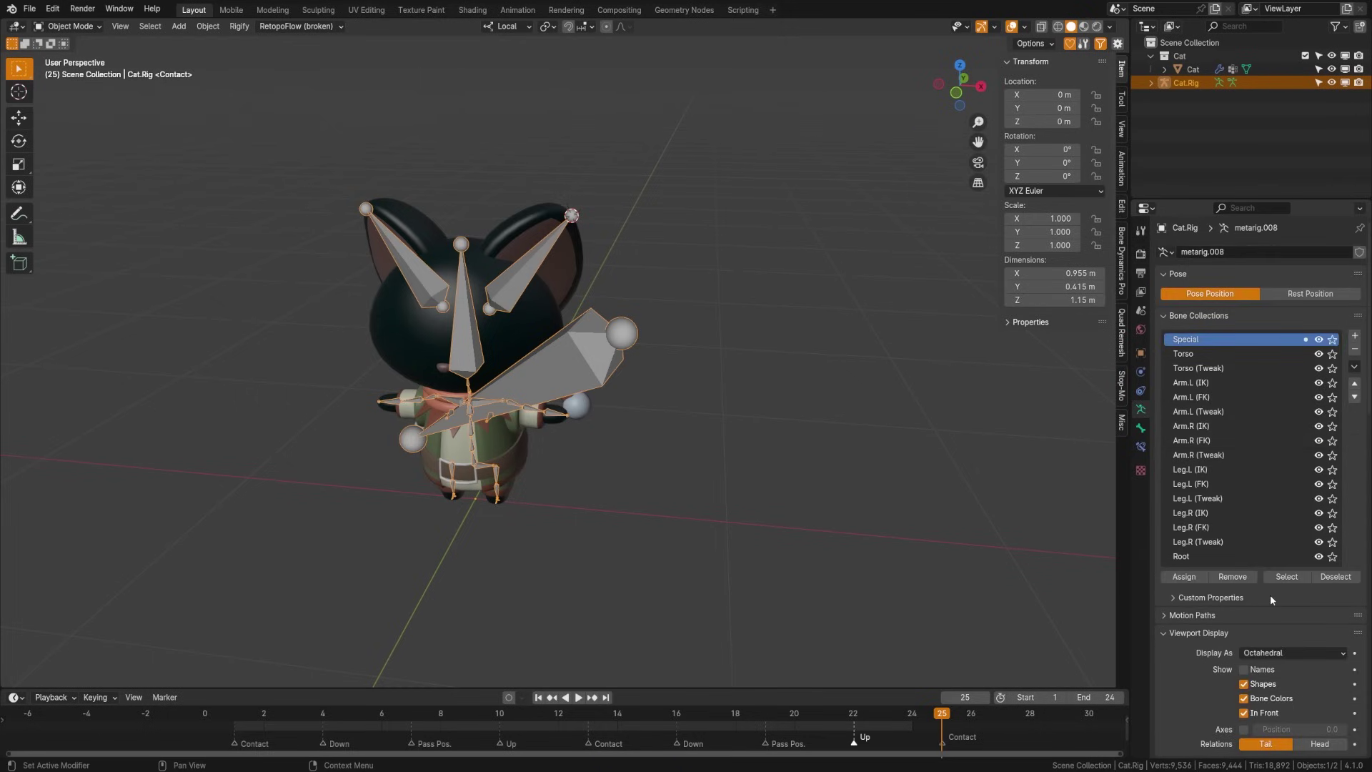
Generate the RIG-Cat.Rig control rig with Rigify and switch it to Pose Mode.
key(a)
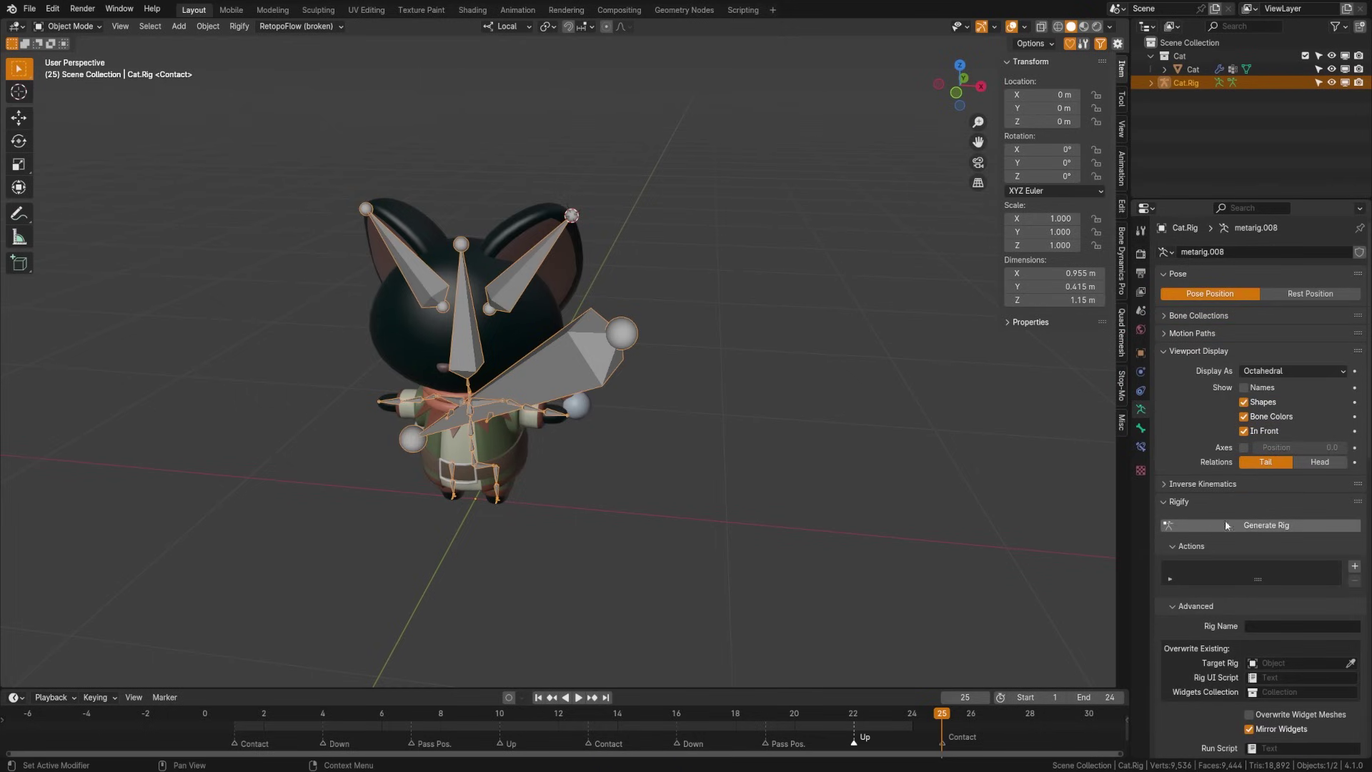
click(1257, 526)
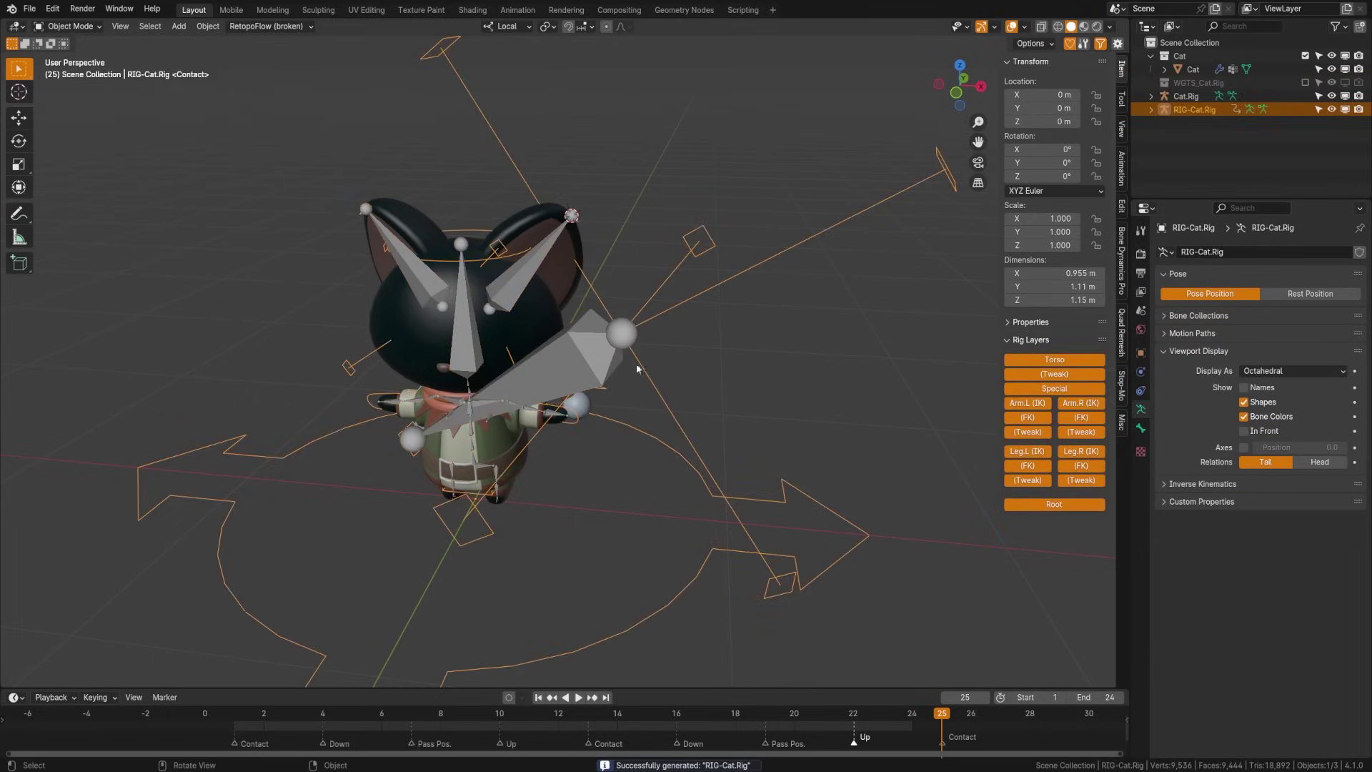
middle_drag(598, 400, 687, 366)
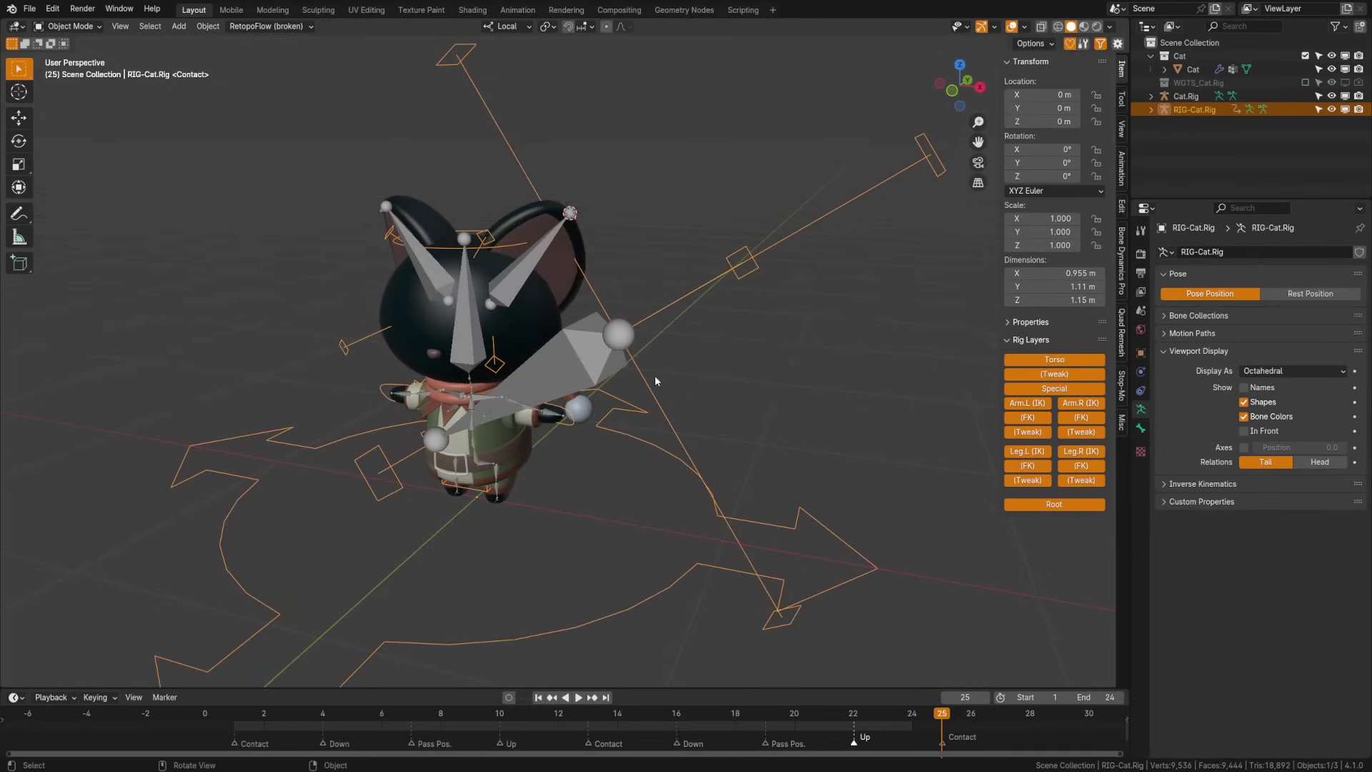
key(ctrl+Tab)
click(653, 433)
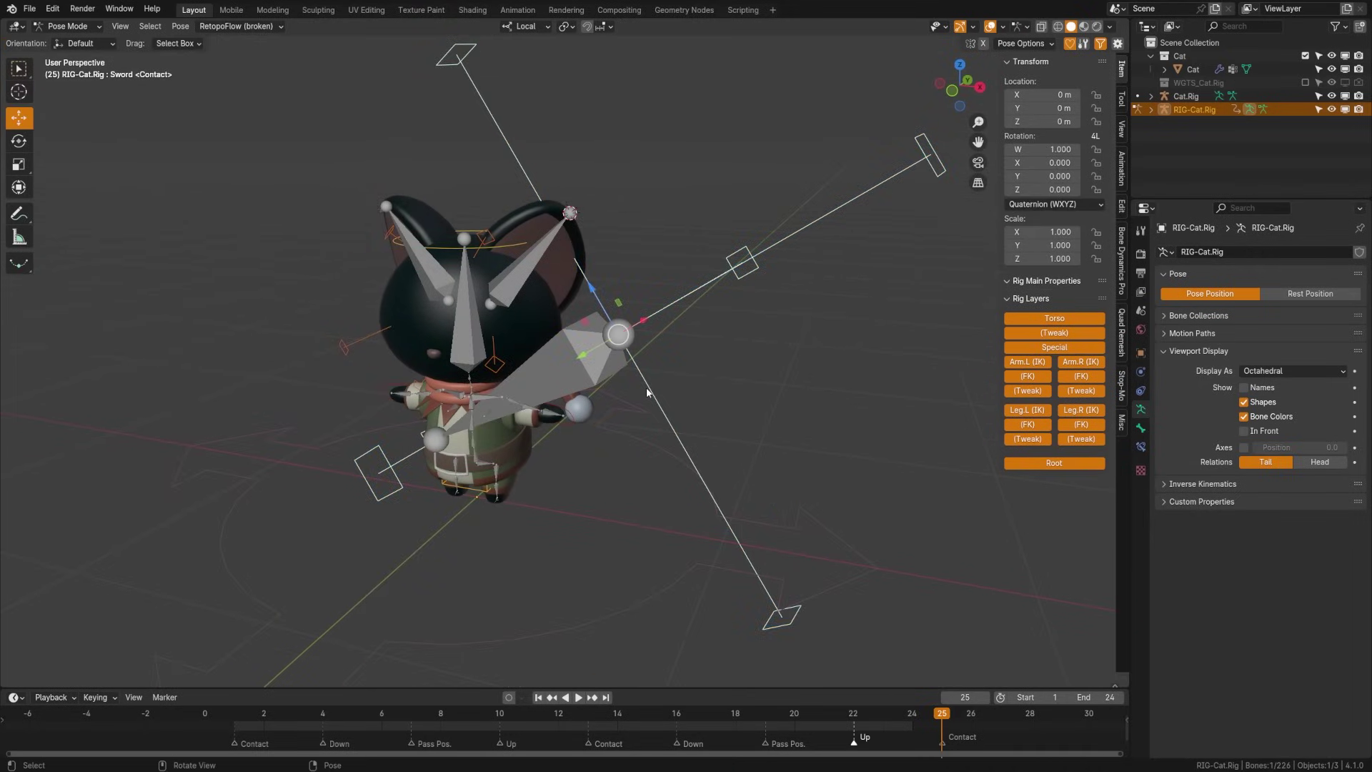
Toggle the Rig Layers, re-enabling Special, left arm and leg, Arm.R (IK) and Root.
mouse_move(1032, 357)
mouse_down()
mouse_move(1028, 203)
mouse_move(1061, 183)
mouse_up()
click(1055, 170)
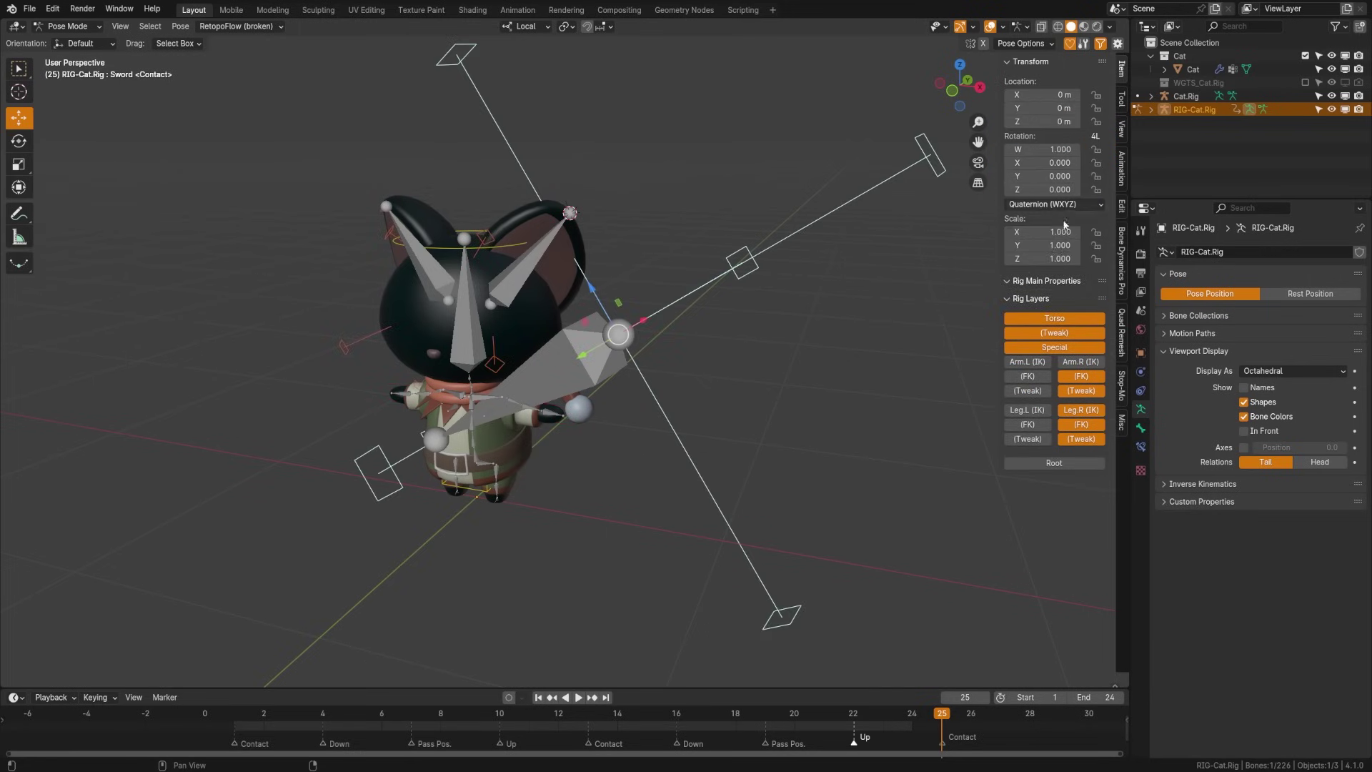
drag(1026, 361, 1041, 438)
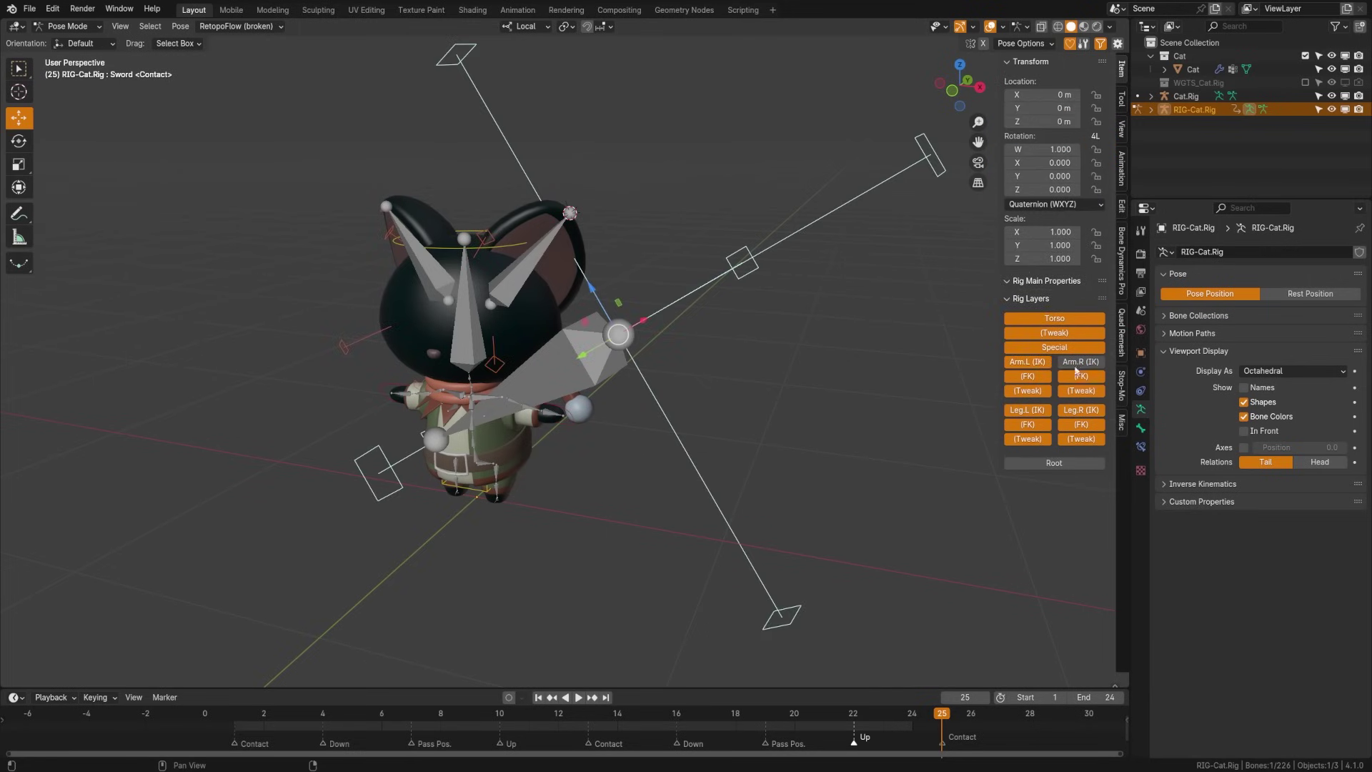
click(1075, 366)
click(1054, 462)
middle_drag(443, 425, 585, 410)
click(1141, 447)
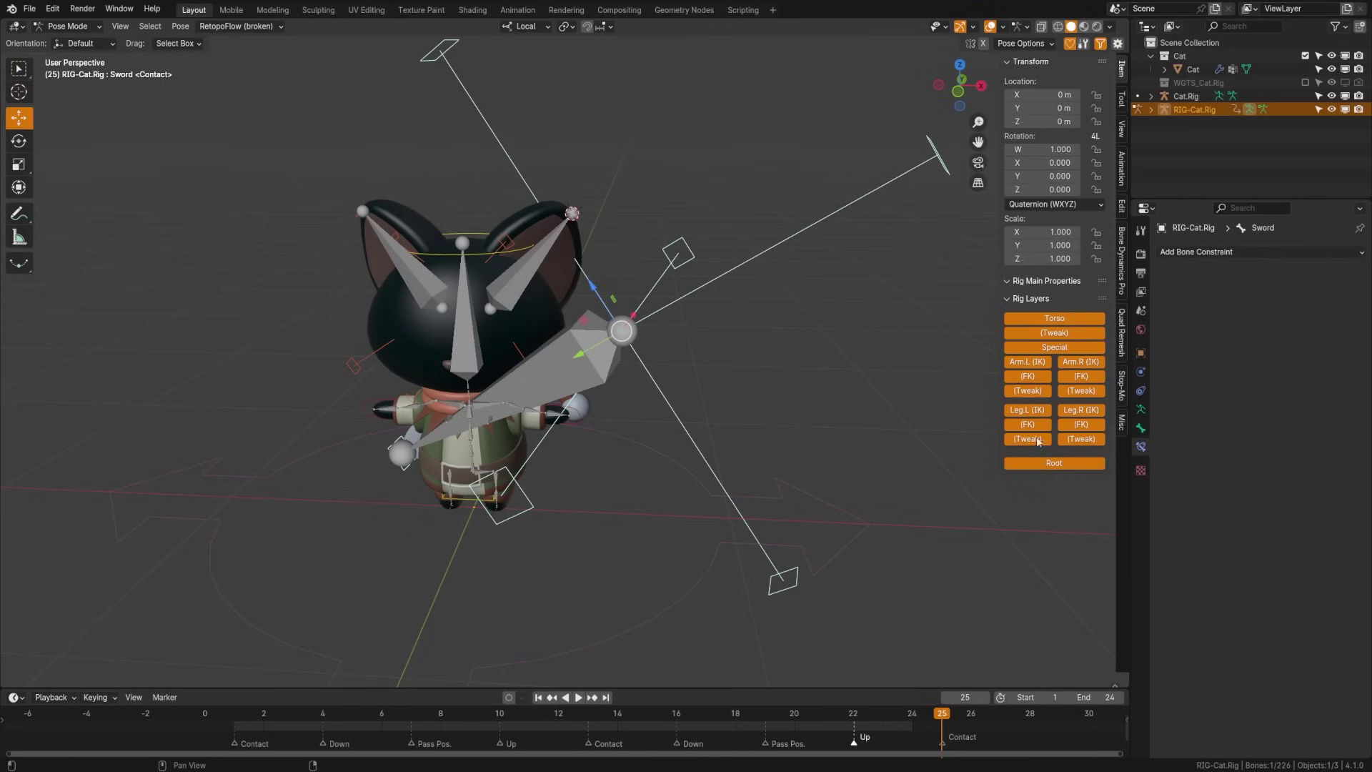
Browse the custom shape object list in the bone's Viewport Display settings.
click(1141, 428)
scroll(1256, 634, down, 8)
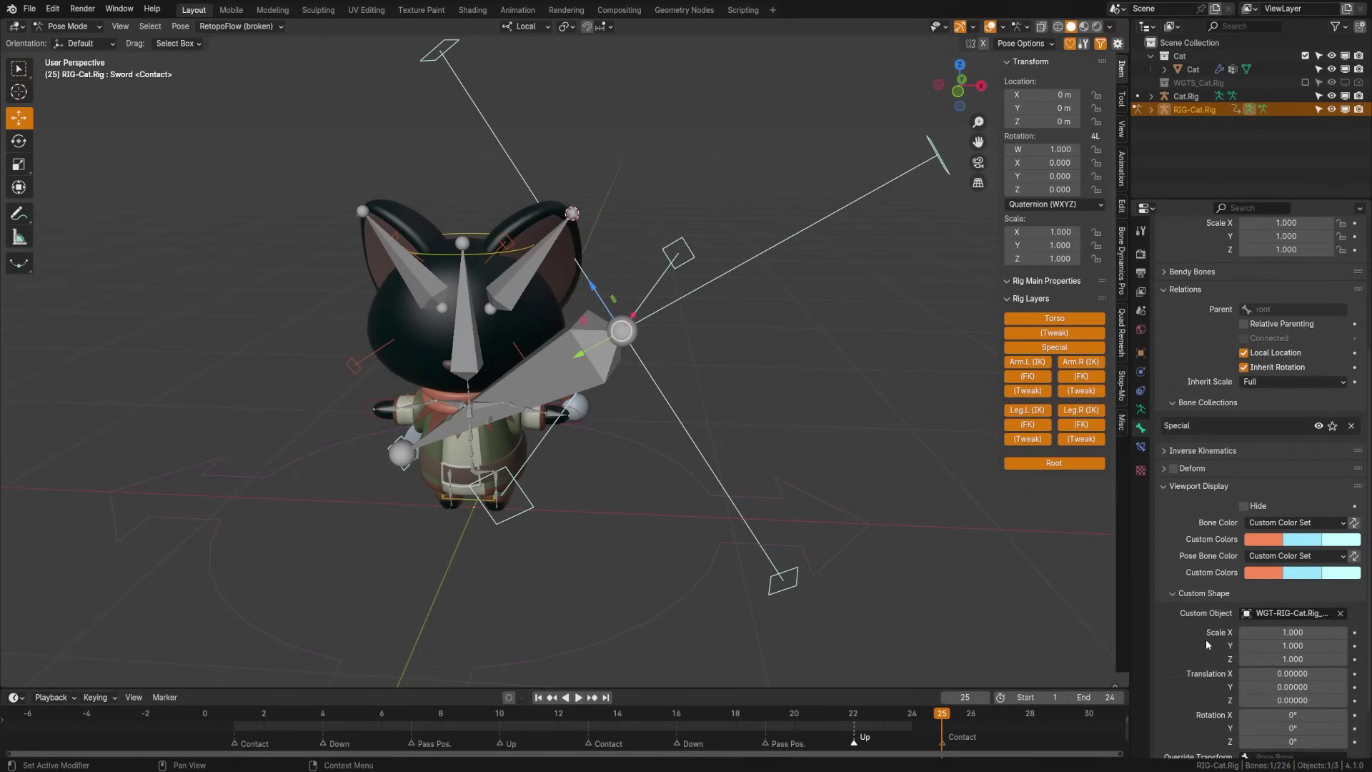
click(1270, 560)
scroll(1295, 644, down, 15)
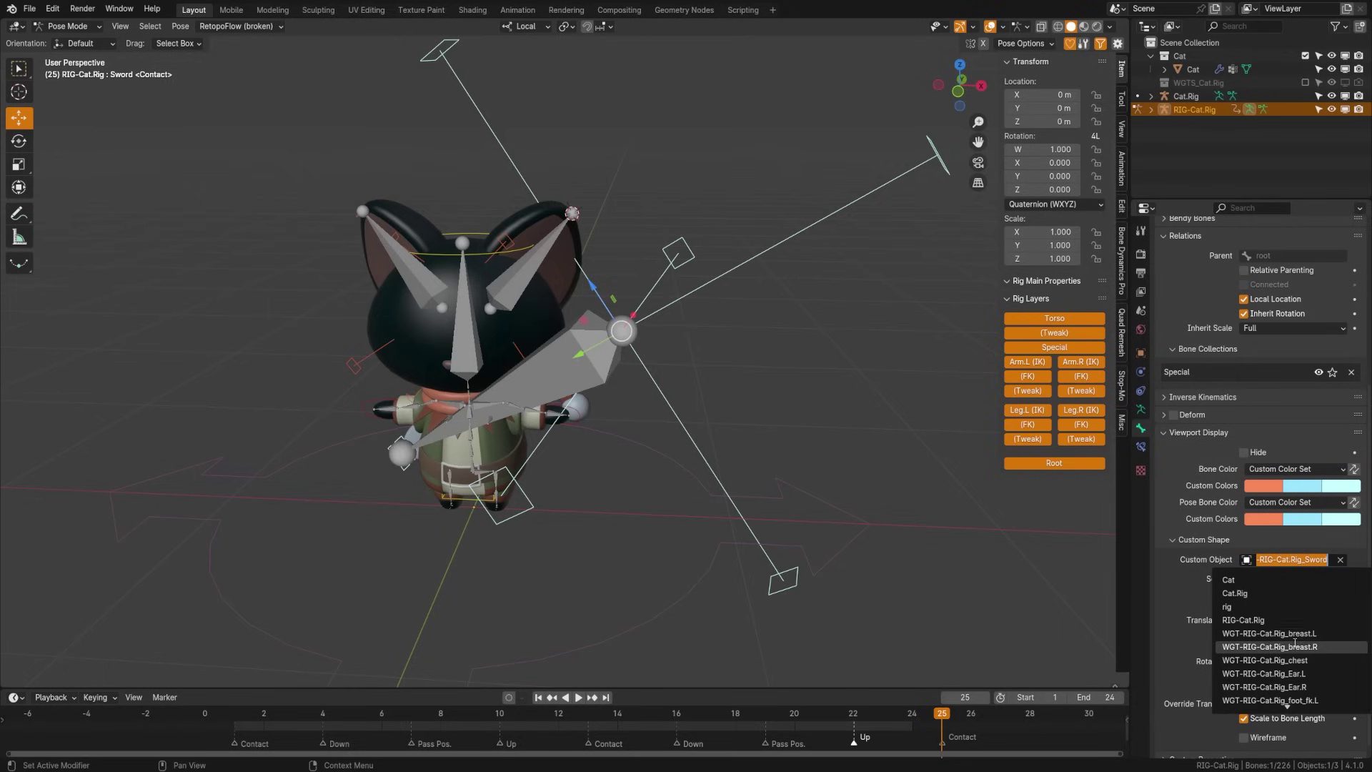
scroll(1295, 644, down, 15)
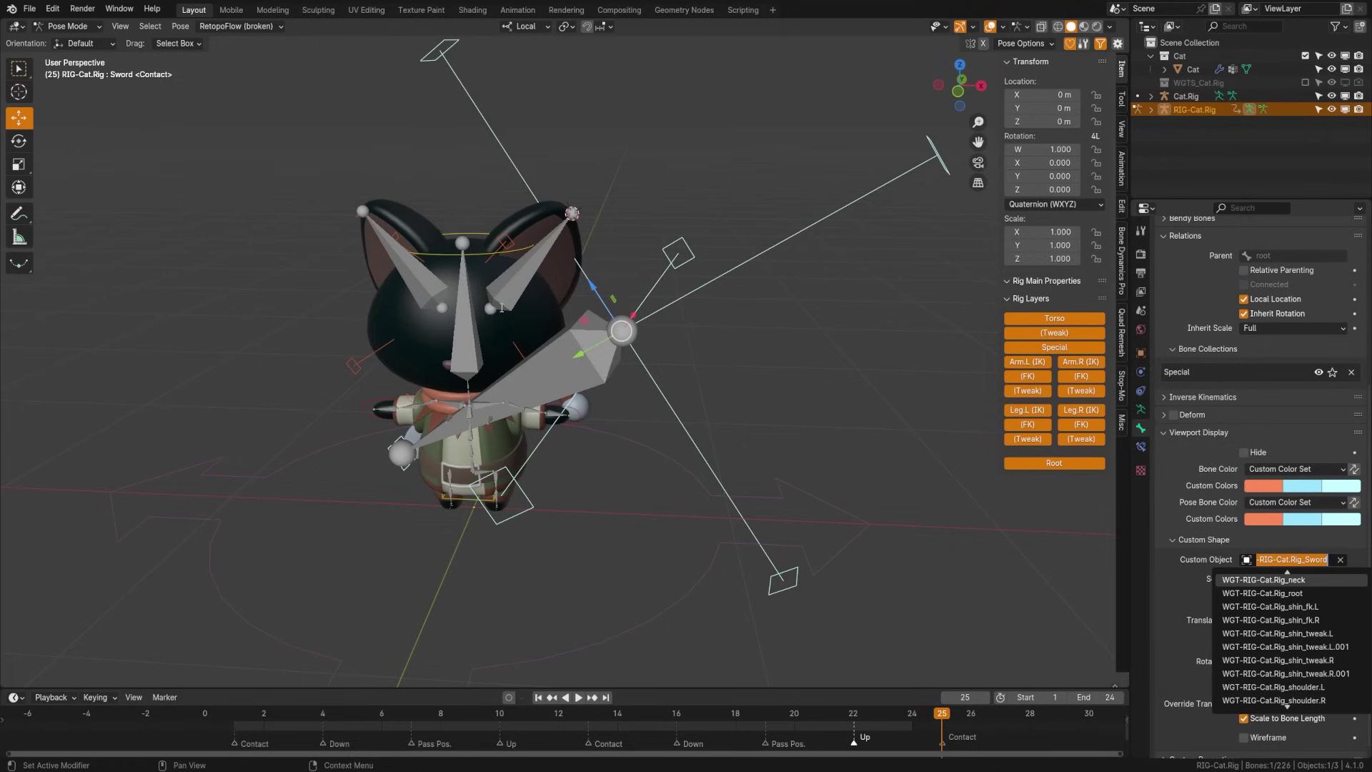
click(503, 250)
Give the Ear.R control shape Translation Y 0.27 and scale -0.5, 0.5, 0.5.
click(503, 247)
scroll(522, 264, up, 4)
middle_drag(474, 302, 374, 383)
scroll(678, 451, down, 4)
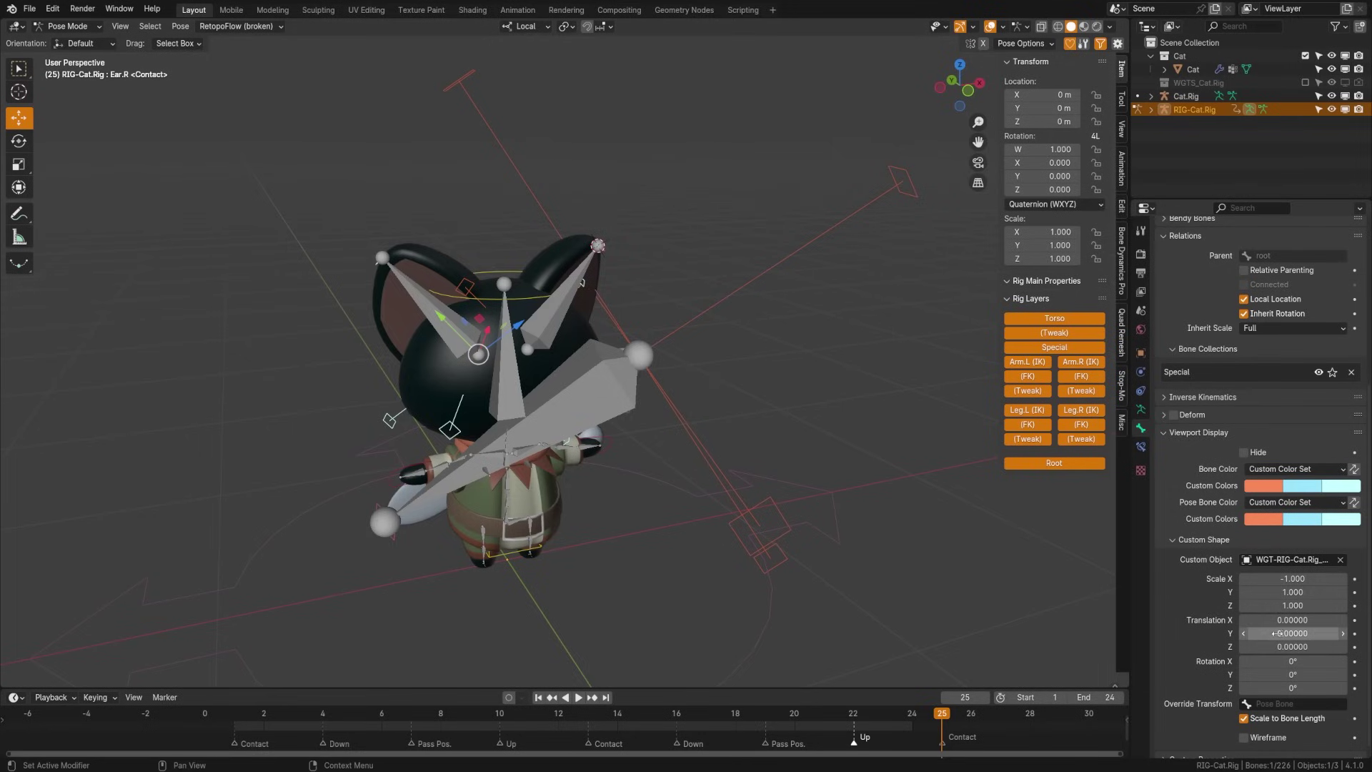
drag(1291, 634, 1354, 633)
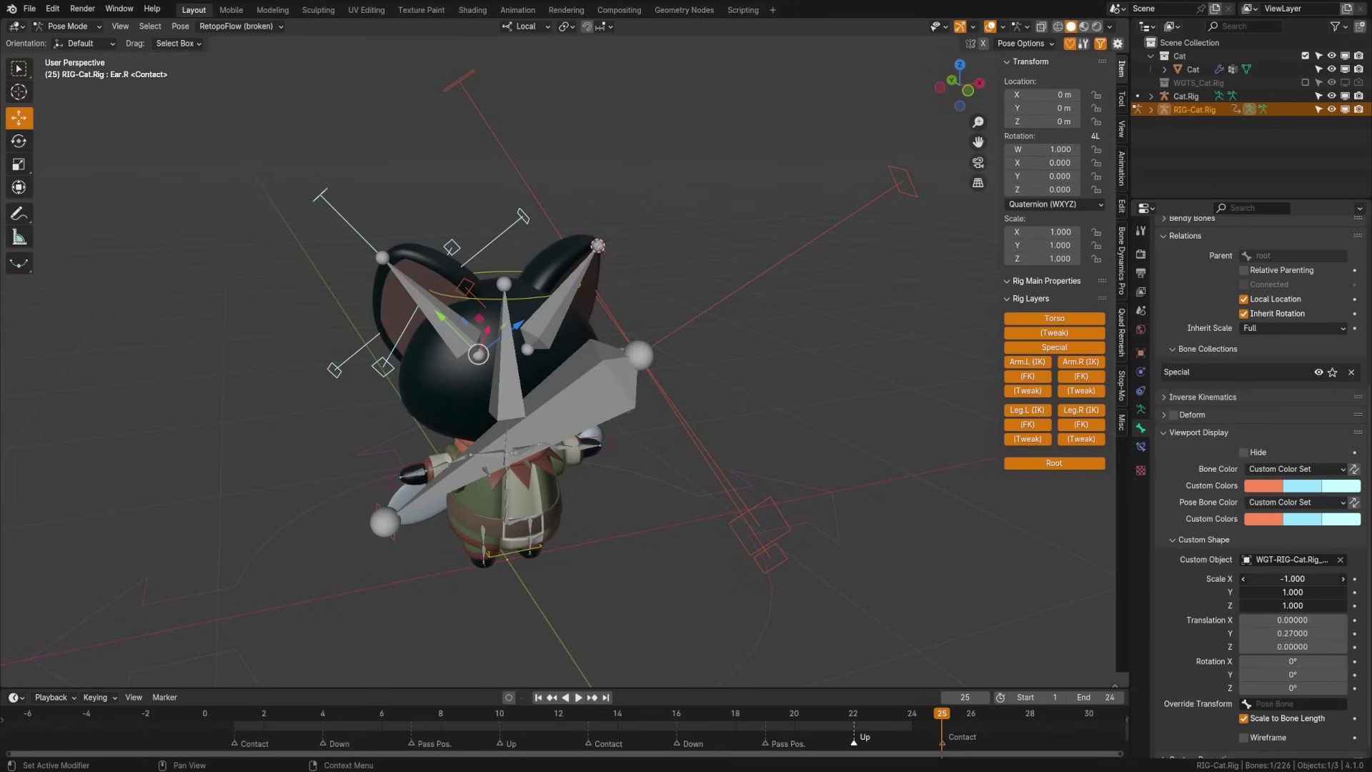
drag(1294, 579, 1297, 605)
text(.5)
key(Return)
click(1299, 579)
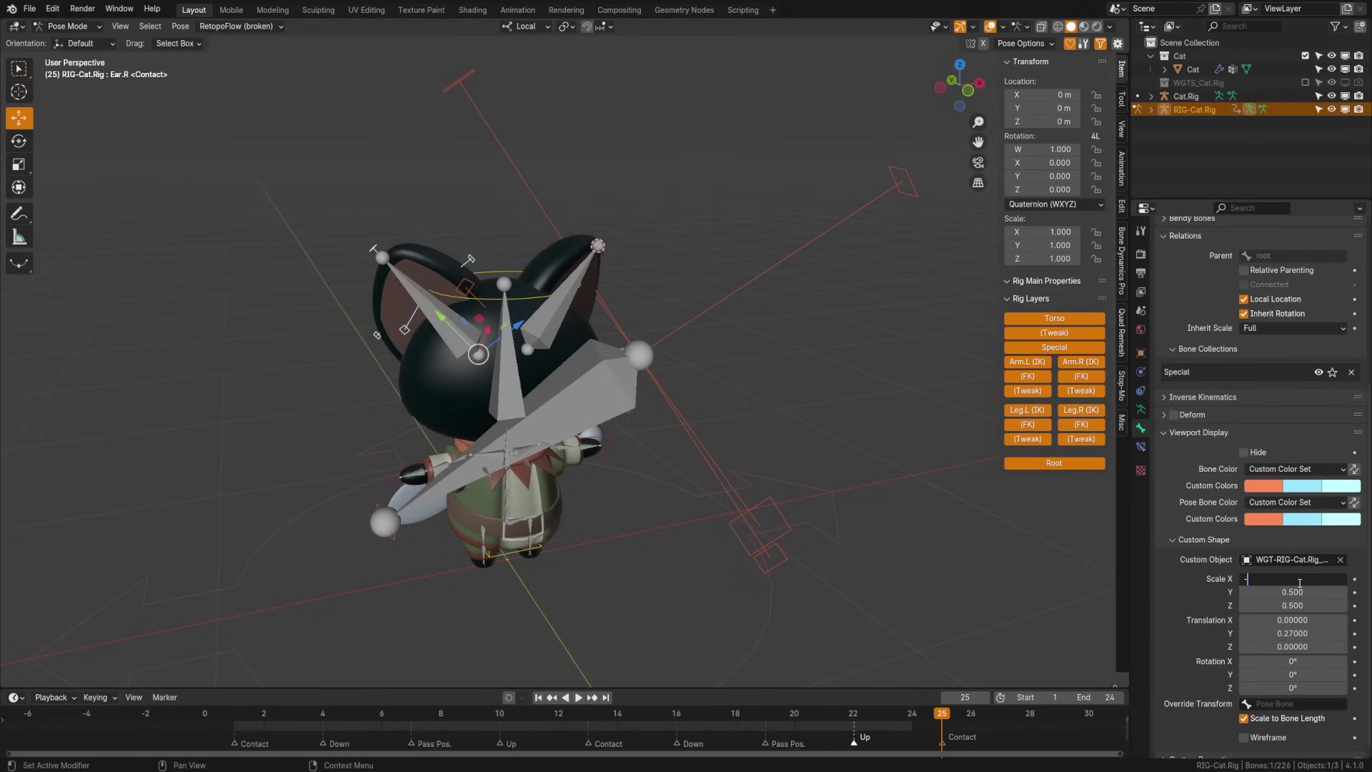
key(Return)
middle_drag(629, 350, 587, 347)
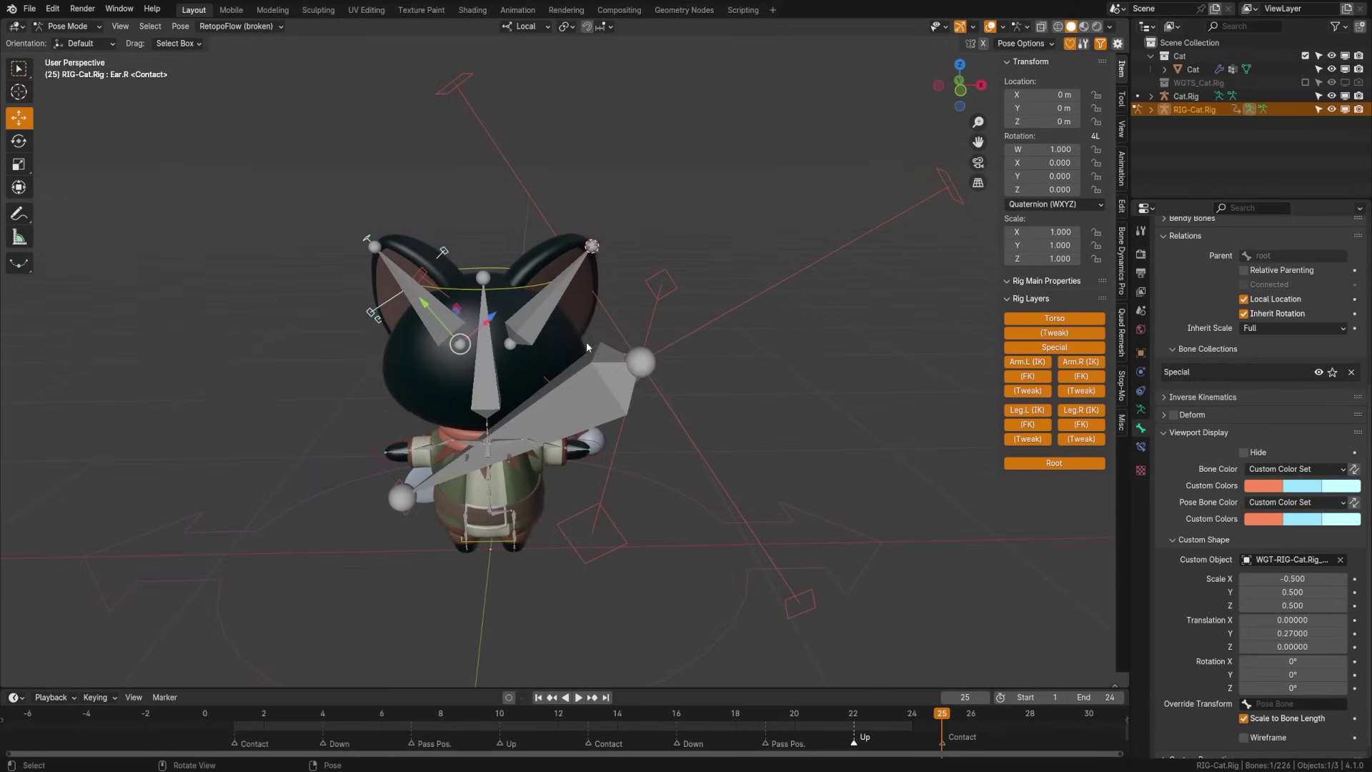
Shrink the large red control shape to 0.25 scale.
click(727, 490)
drag(1294, 578, 1295, 605)
text(.25)
key(Return)
Set the Ear.L control shape scale to 0.5, then return to Object Mode.
click(518, 350)
click(397, 332)
click(547, 307)
click(1296, 580)
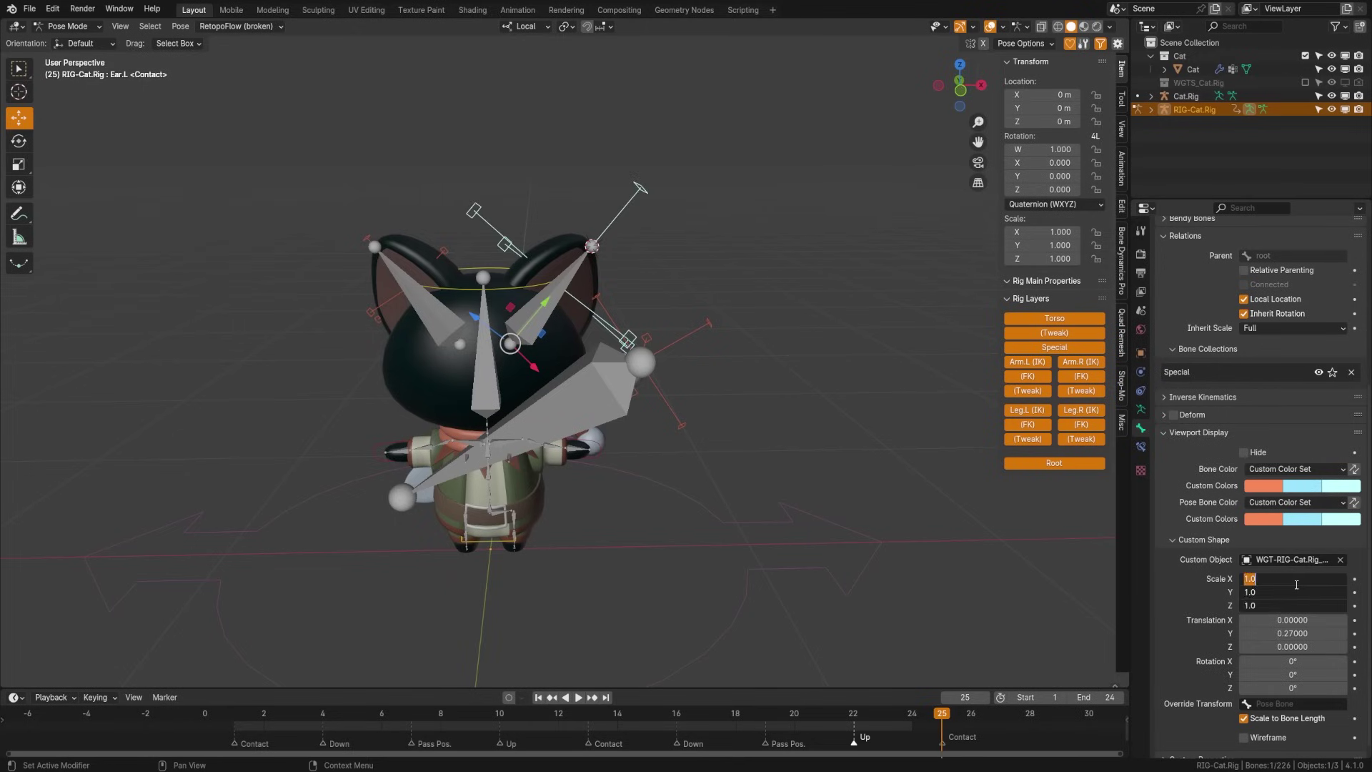
text(.5)
key(Return)
key(ctrl+Tab)
middle_drag(543, 358, 601, 388)
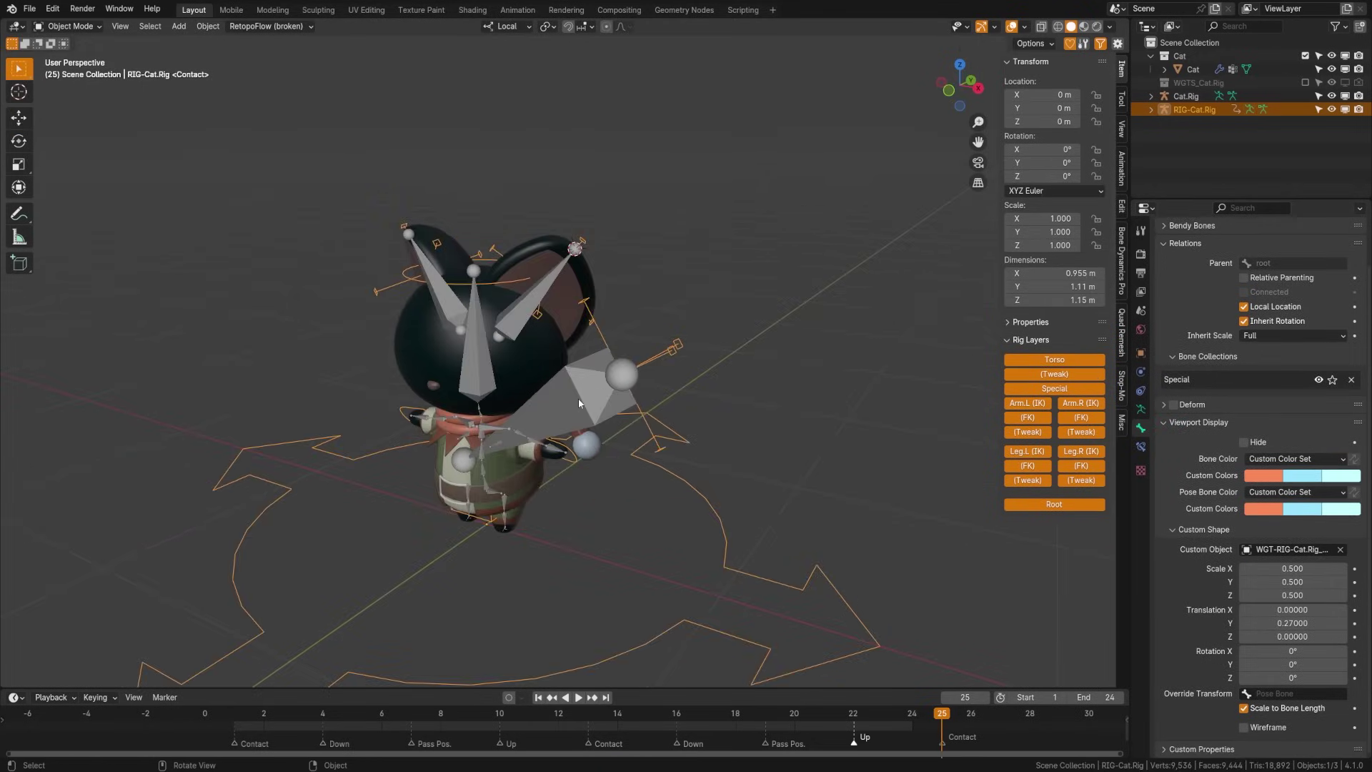
Delete the Cat.Rig metarig.
click(579, 402)
key(x)
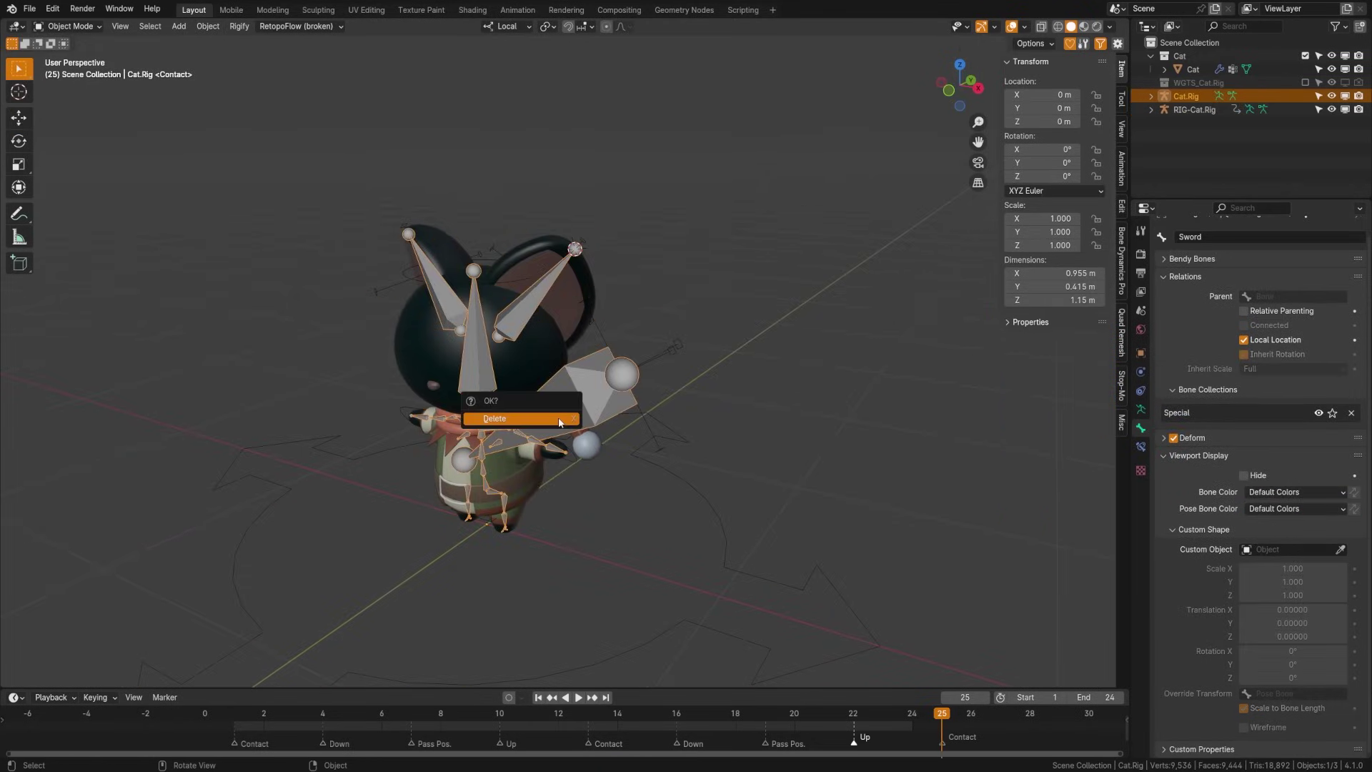
click(503, 419)
middle_drag(410, 445, 353, 470)
Enable In Front in RIG-Cat.Rig's Viewport Display so bones draw over the mesh.
click(353, 470)
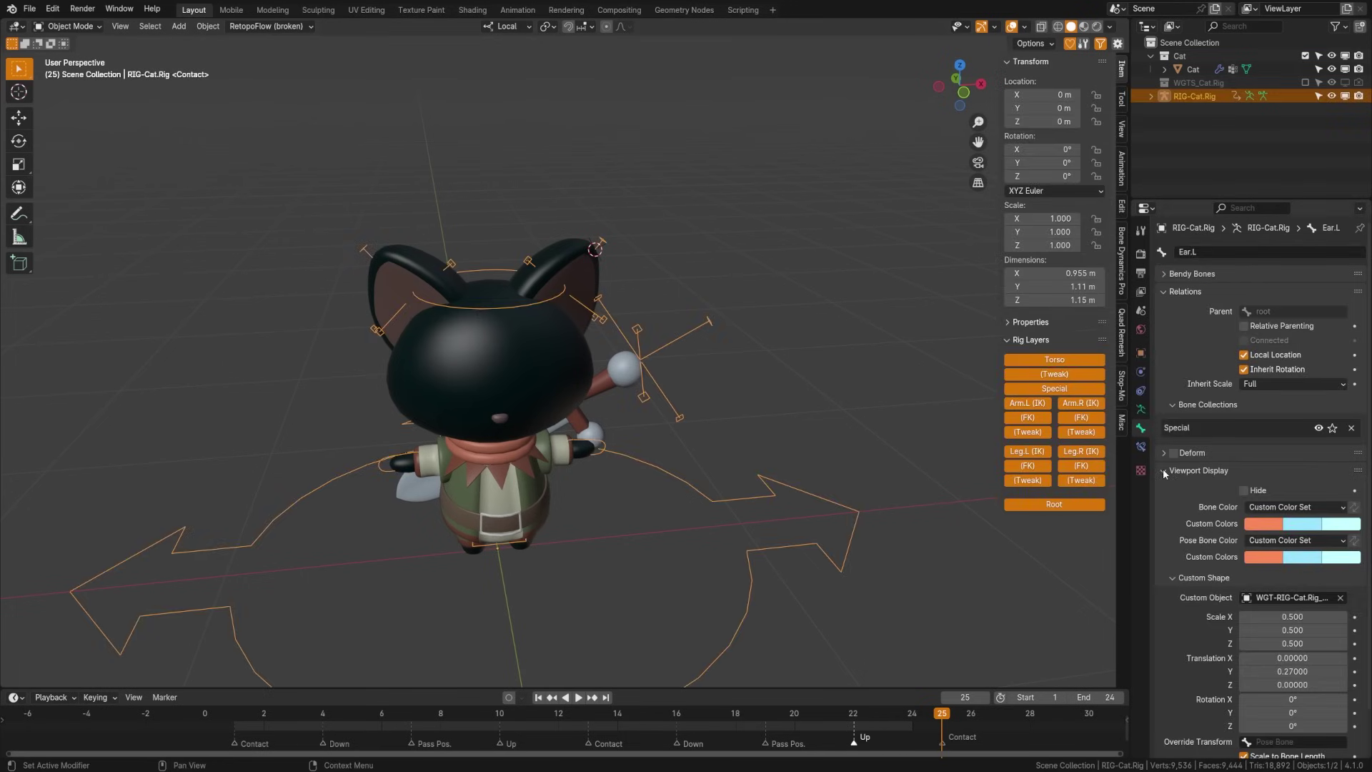
click(1141, 409)
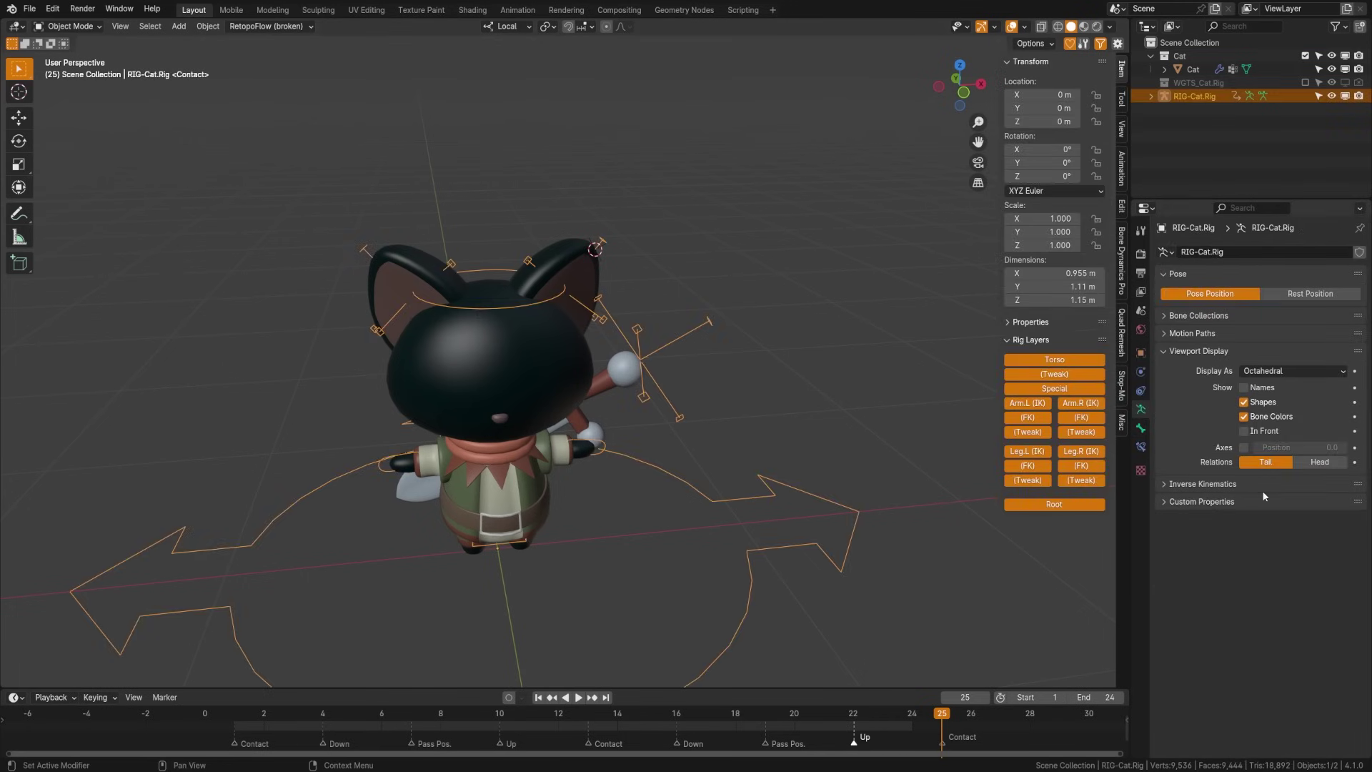
click(1244, 431)
mouse_move(676, 503)
middle_down()
mouse_move(600, 496)
mouse_move(581, 516)
mouse_move(582, 474)
middle_up()
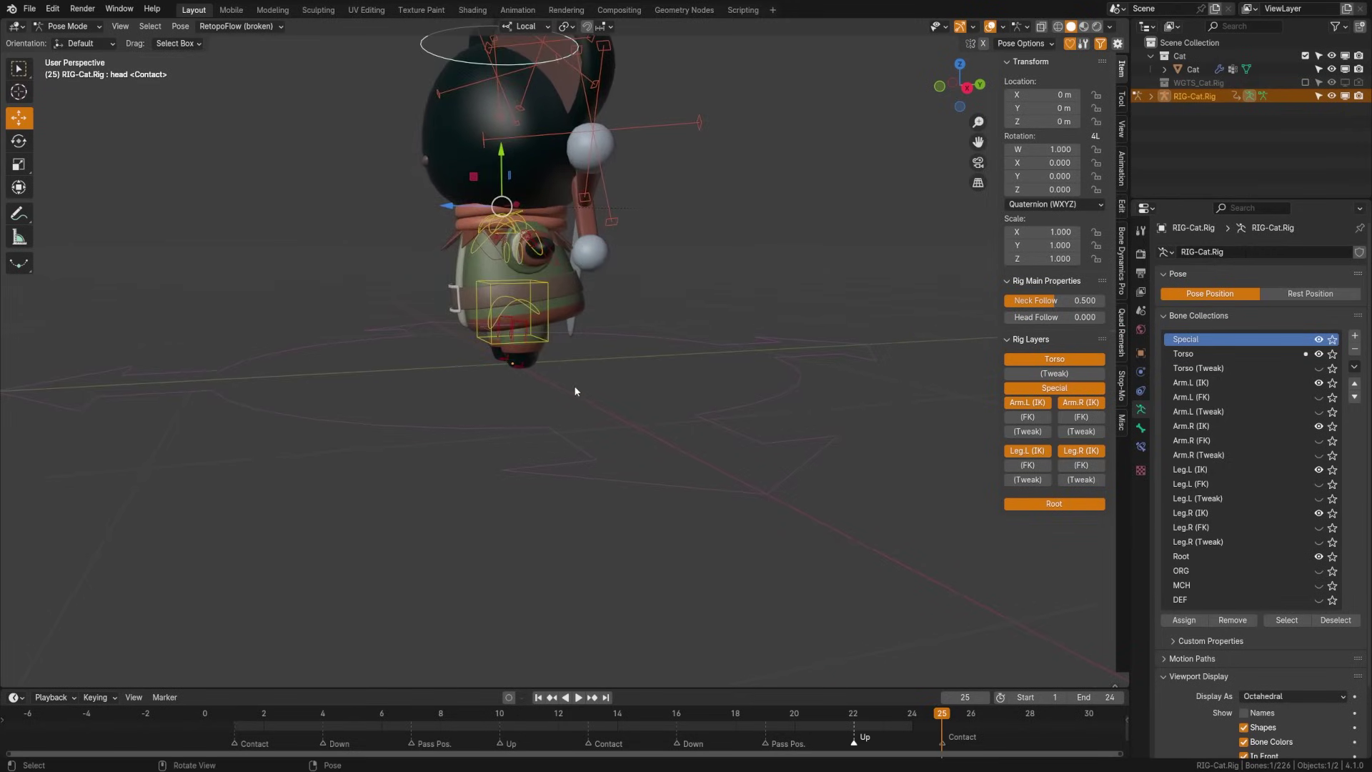
Select the cat's foot and toe bones.
scroll(572, 393, up, 5)
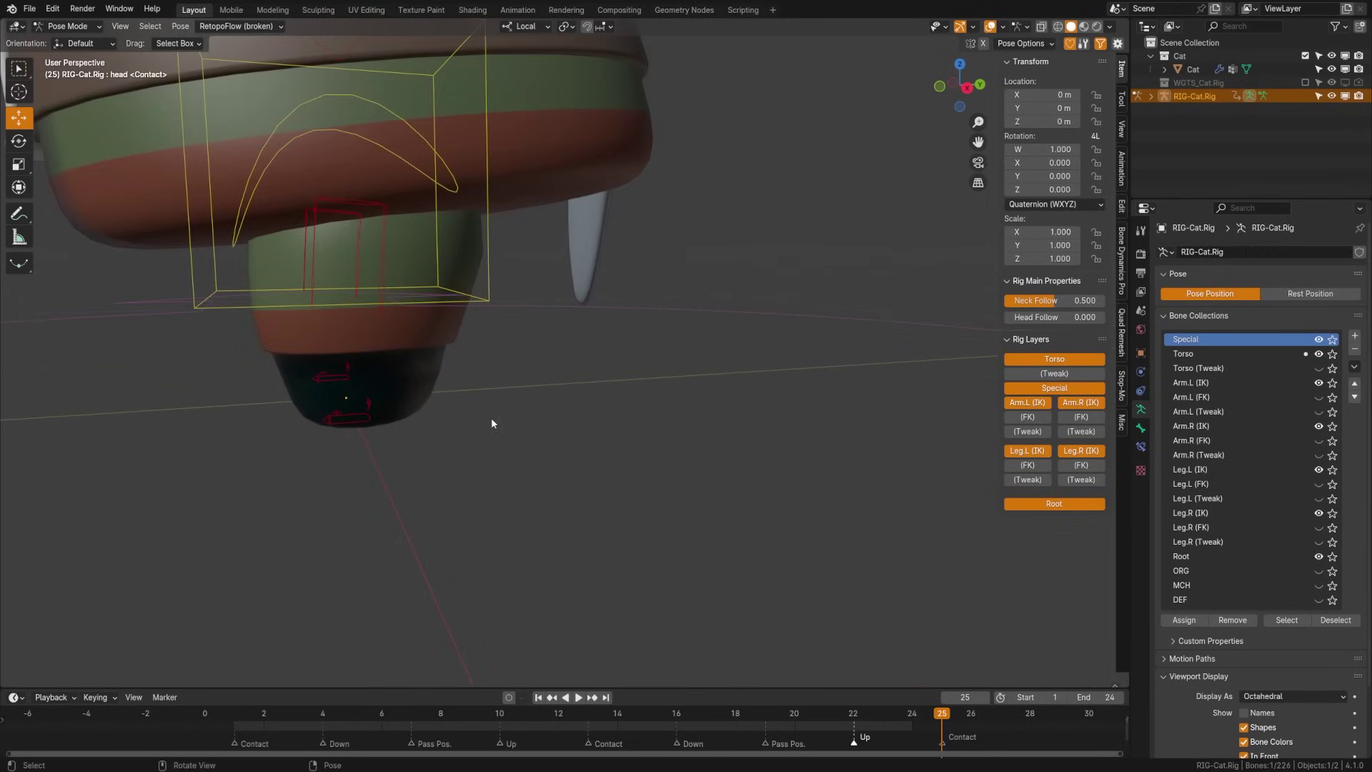
click(365, 409)
middle_drag(365, 409, 429, 413)
shift+click(210, 446)
shift+click(200, 452)
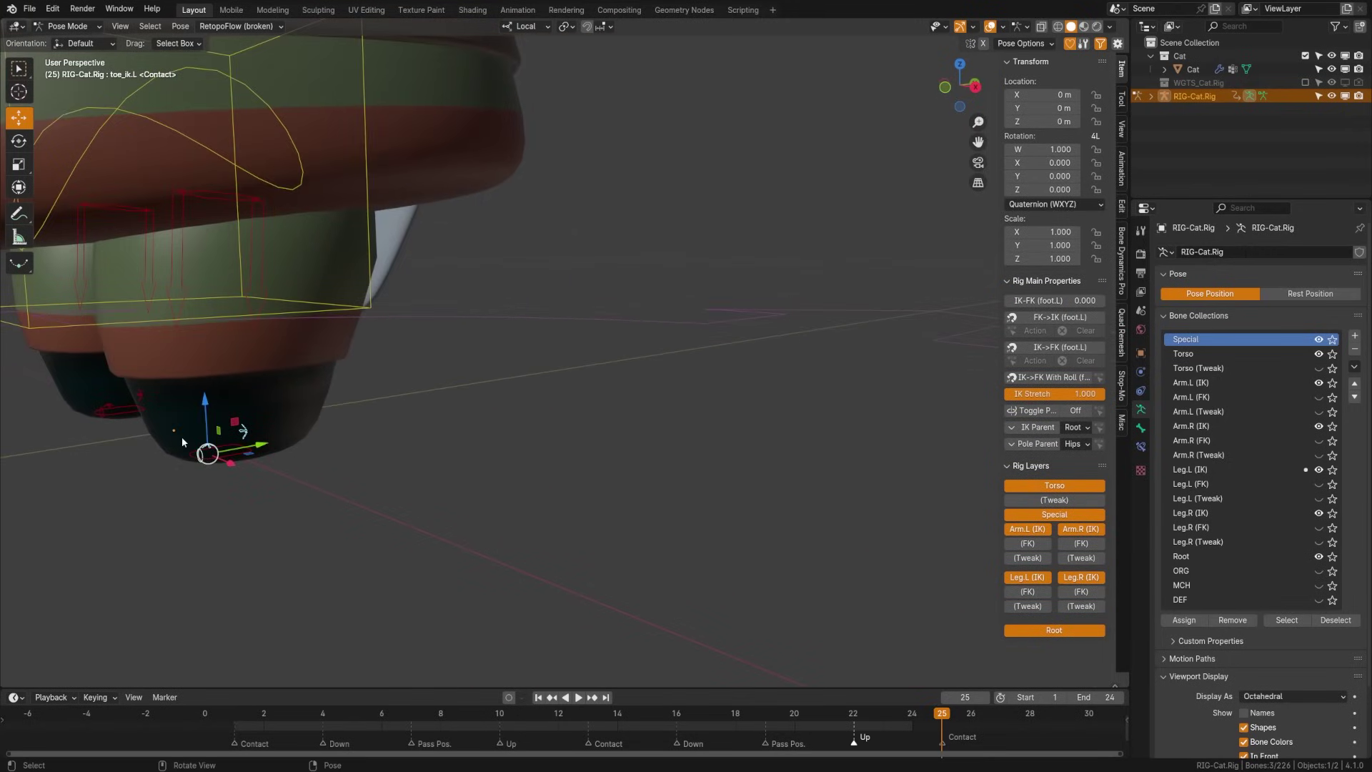
middle_drag(182, 437, 225, 437)
shift+middle_drag(275, 463, 486, 469)
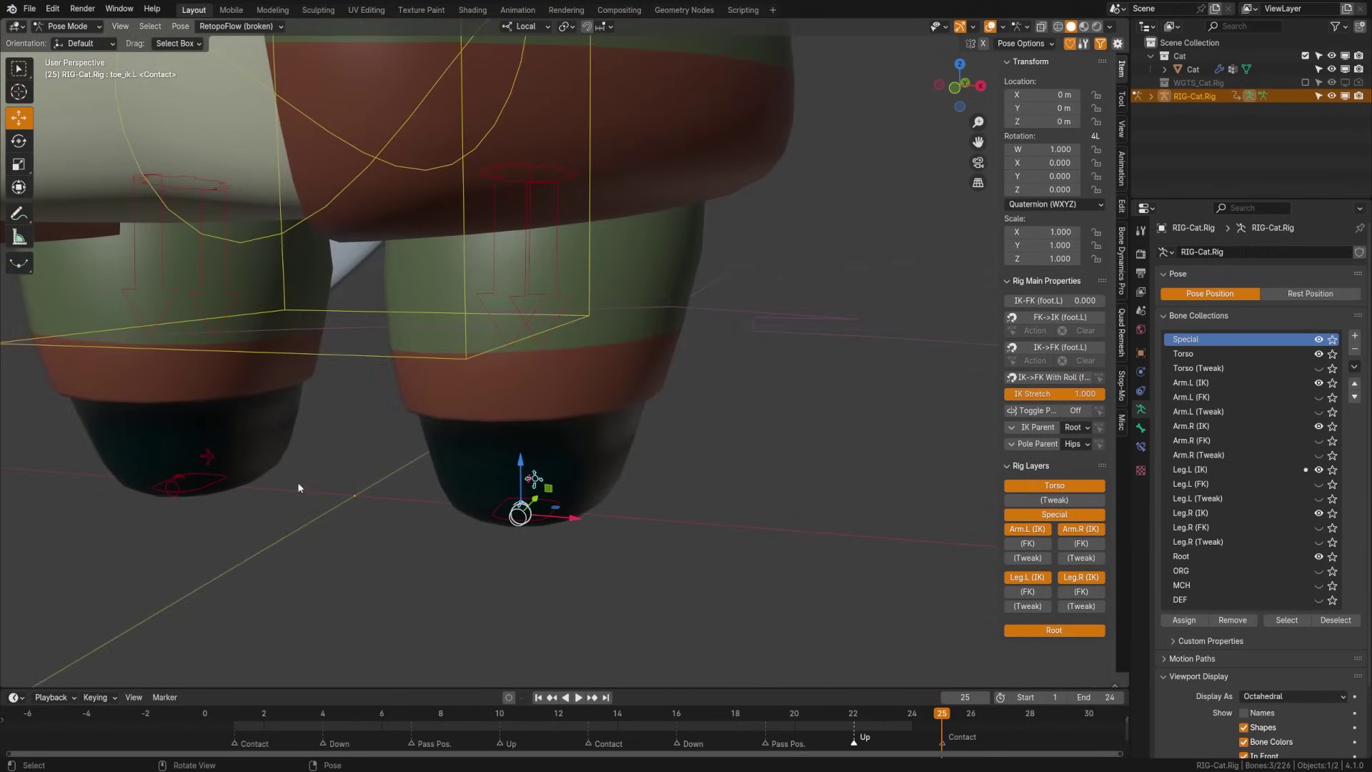
middle_drag(276, 469, 416, 493)
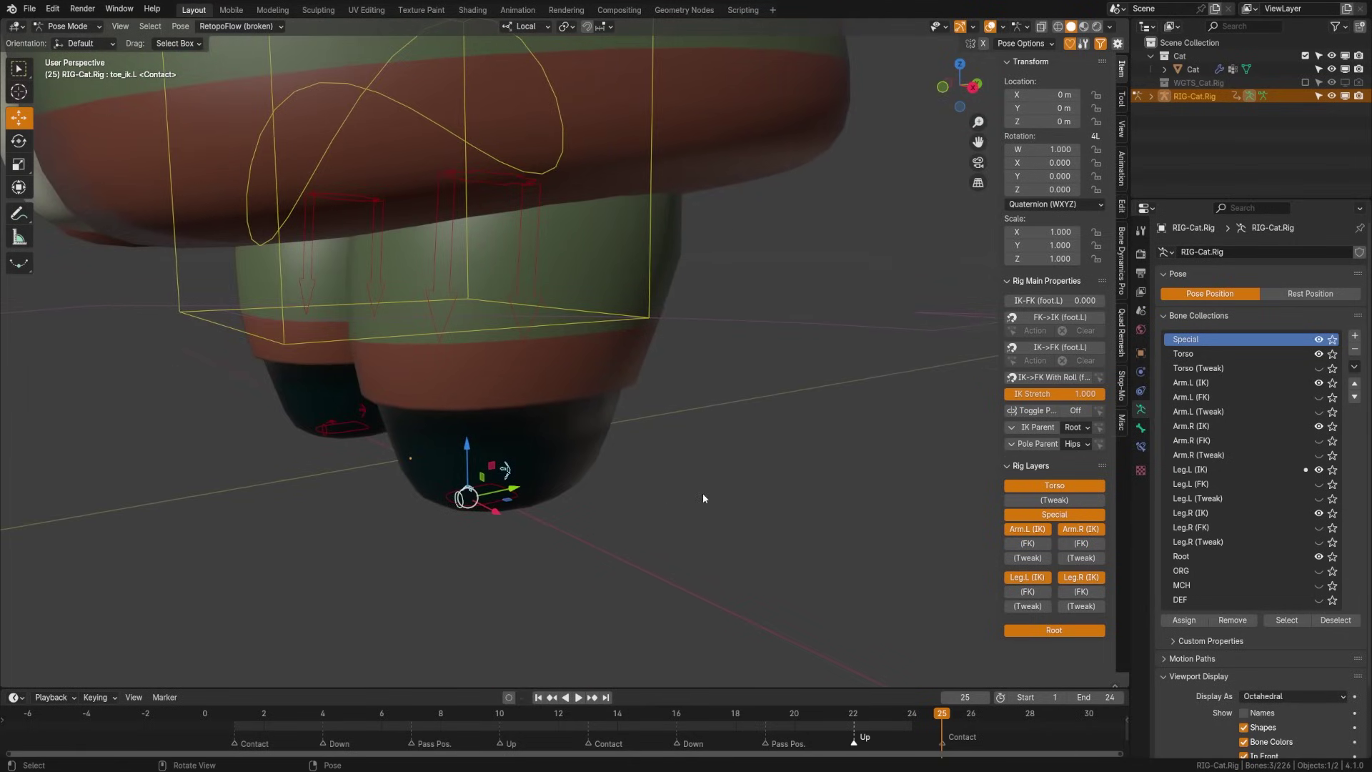
Assign the selected bones to Leg.R (Tweak) and remove the toe bones from Leg.L (IK).
click(1232, 546)
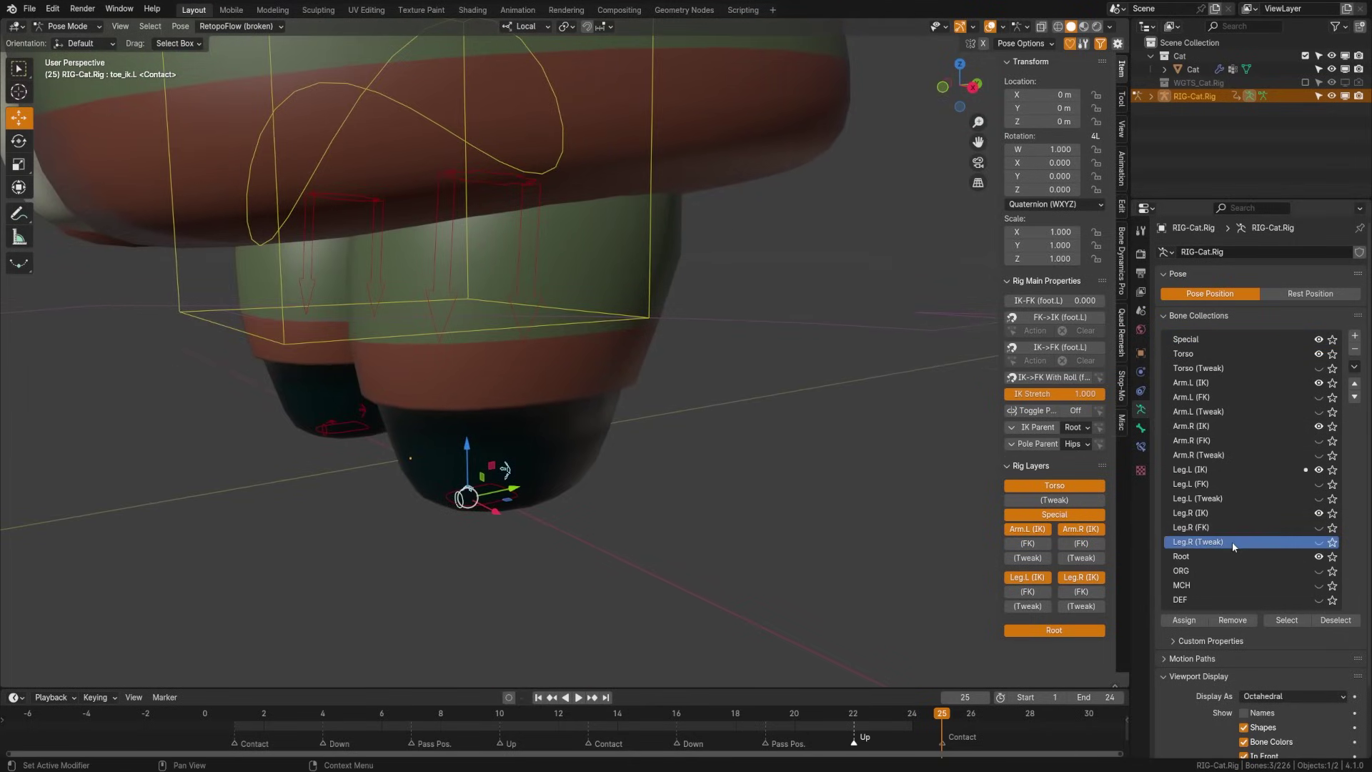
click(1194, 621)
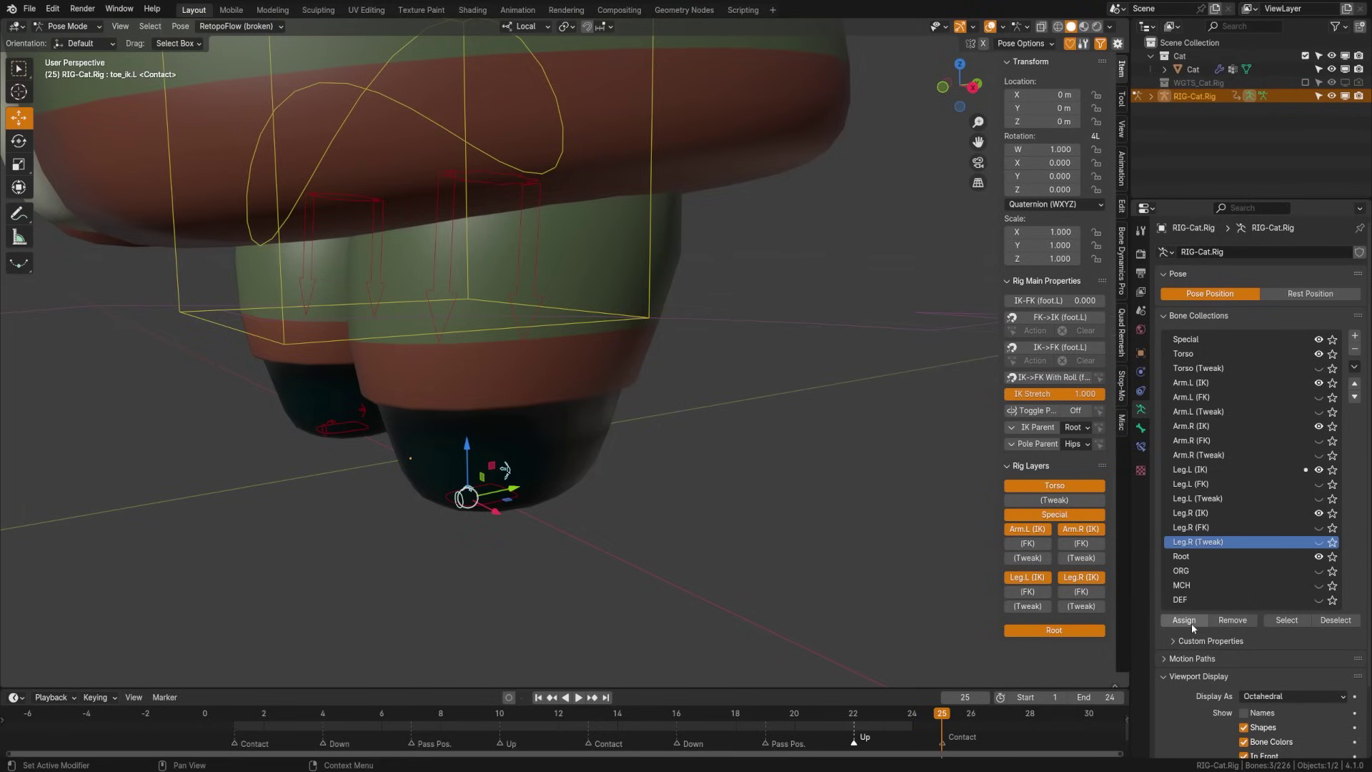
click(1239, 626)
middle_drag(410, 486, 461, 460)
click(380, 428)
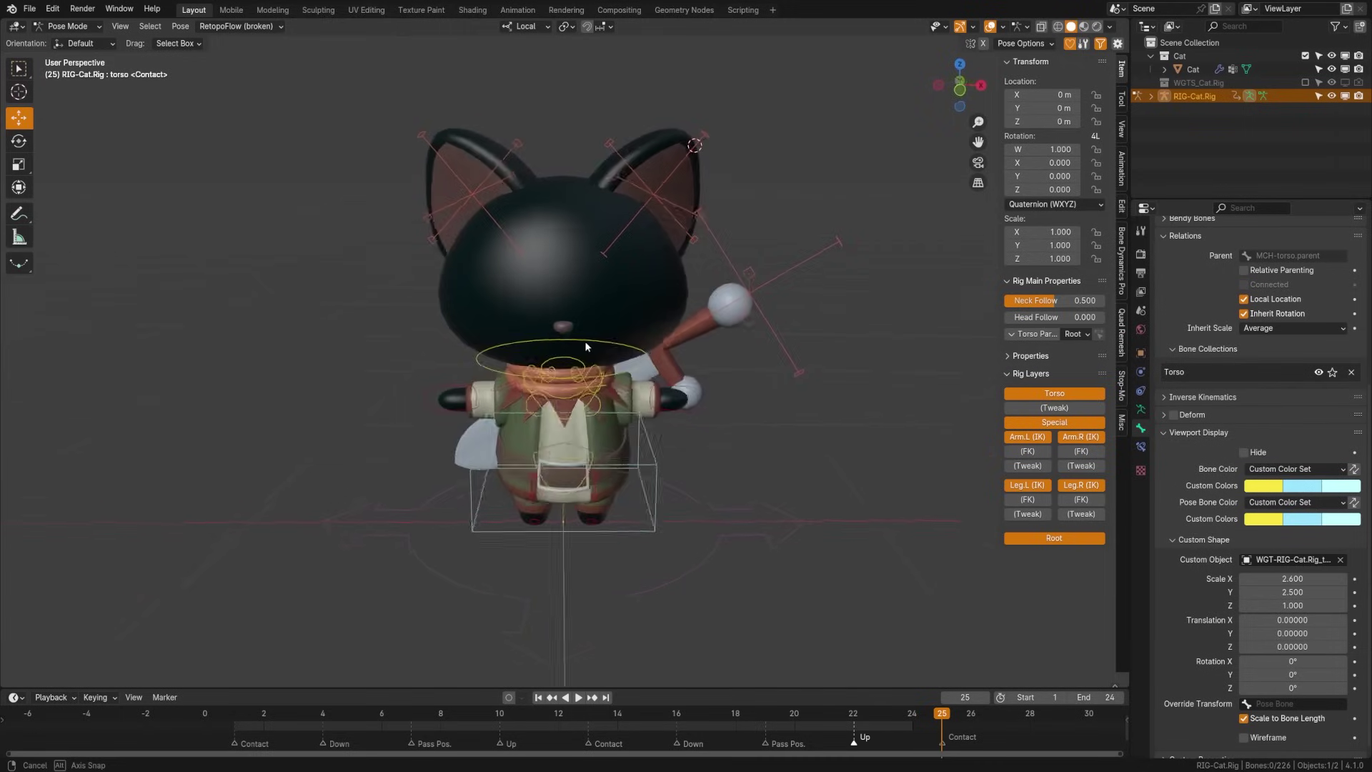
middle_drag(584, 341, 546, 416)
Save the blend file and cancel a trial move of the torso bone.
key(ctrl+s)
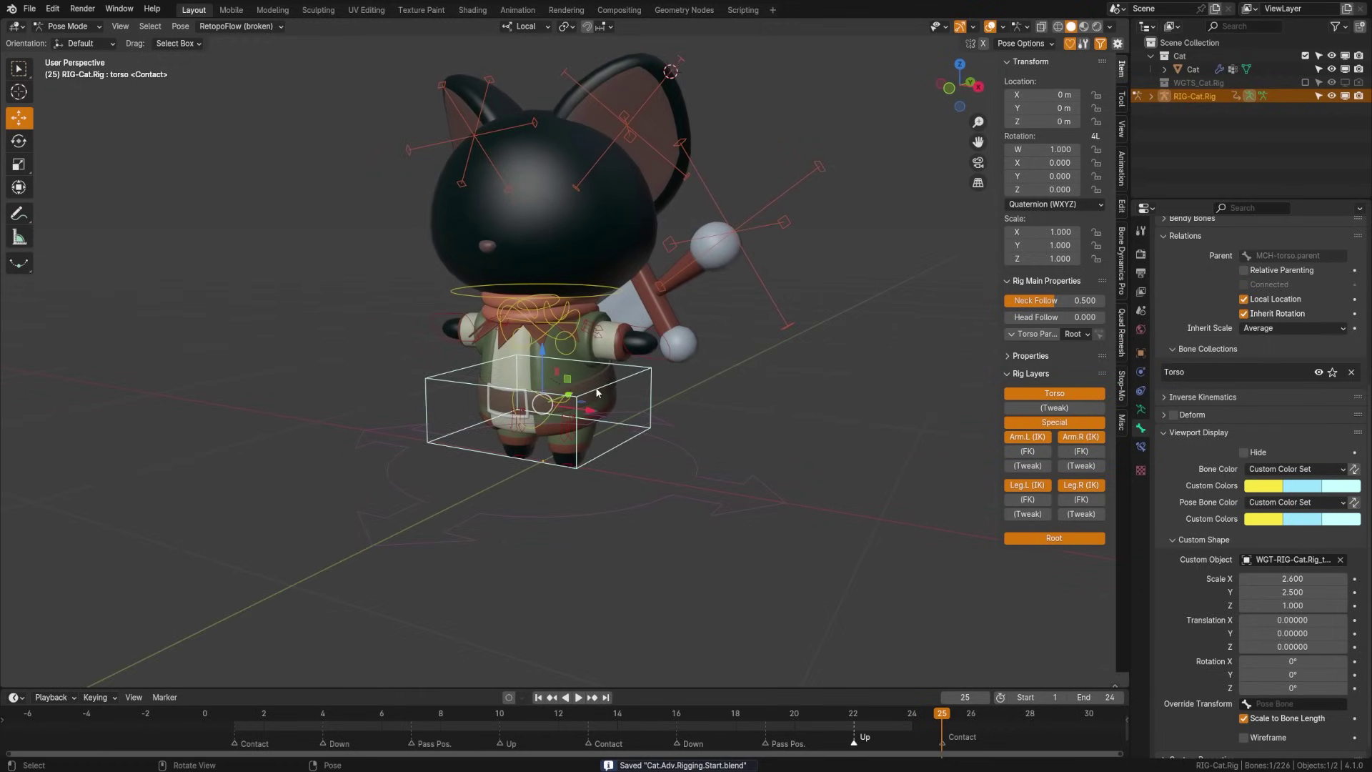
key(g)
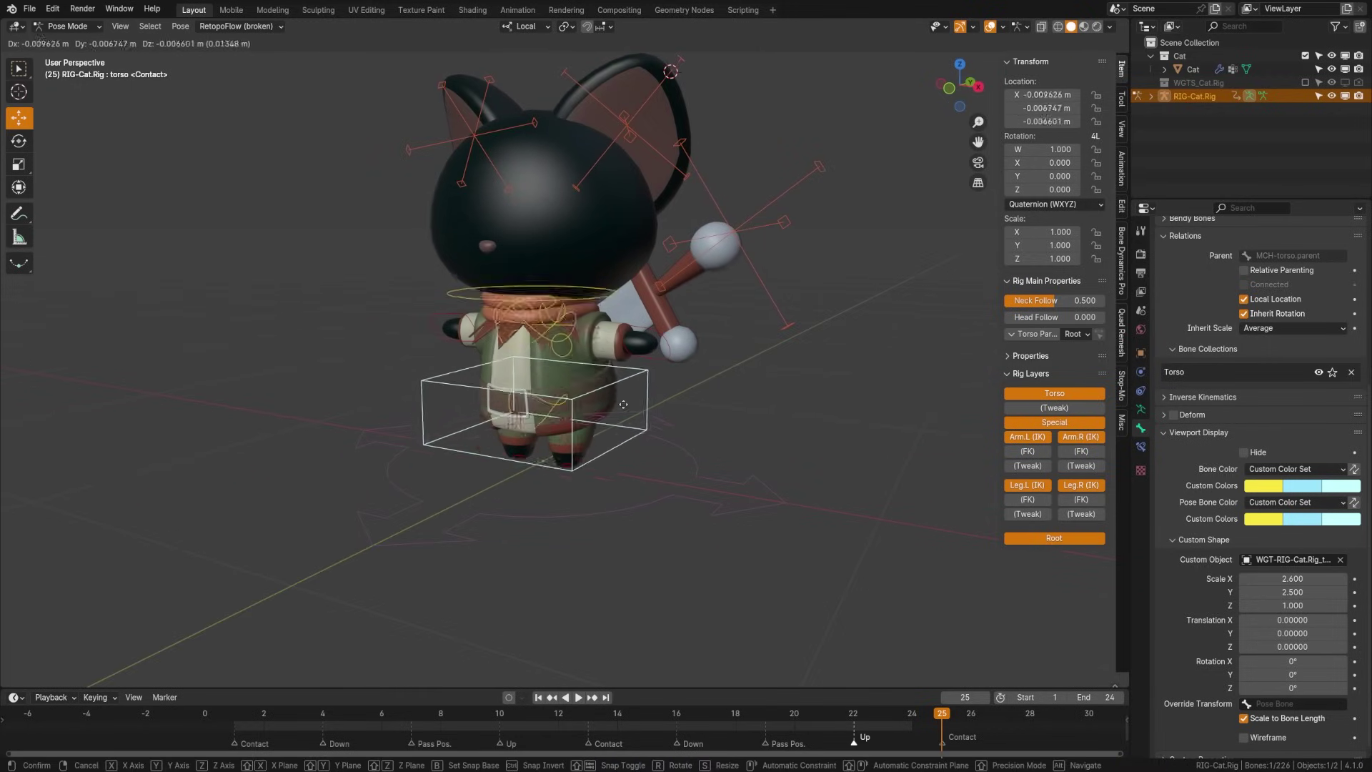
key(Escape)
mouse_move(578, 400)
middle_down()
mouse_move(561, 403)
mouse_move(571, 394)
middle_up()
scroll(596, 386, up, 4)
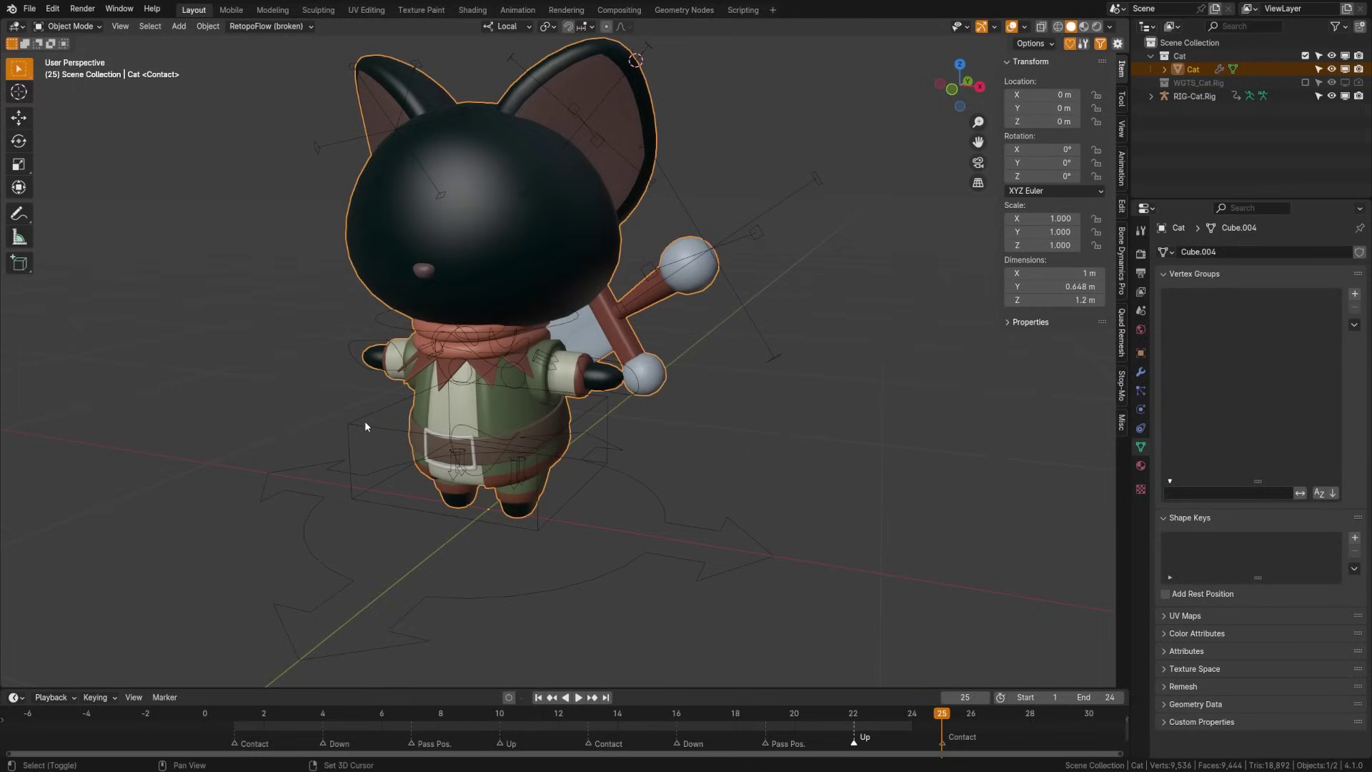
Parent the Cat mesh to RIG-Cat.Rig With Automatic Weights and view from the front.
shift+click(365, 420)
key(ctrl+p)
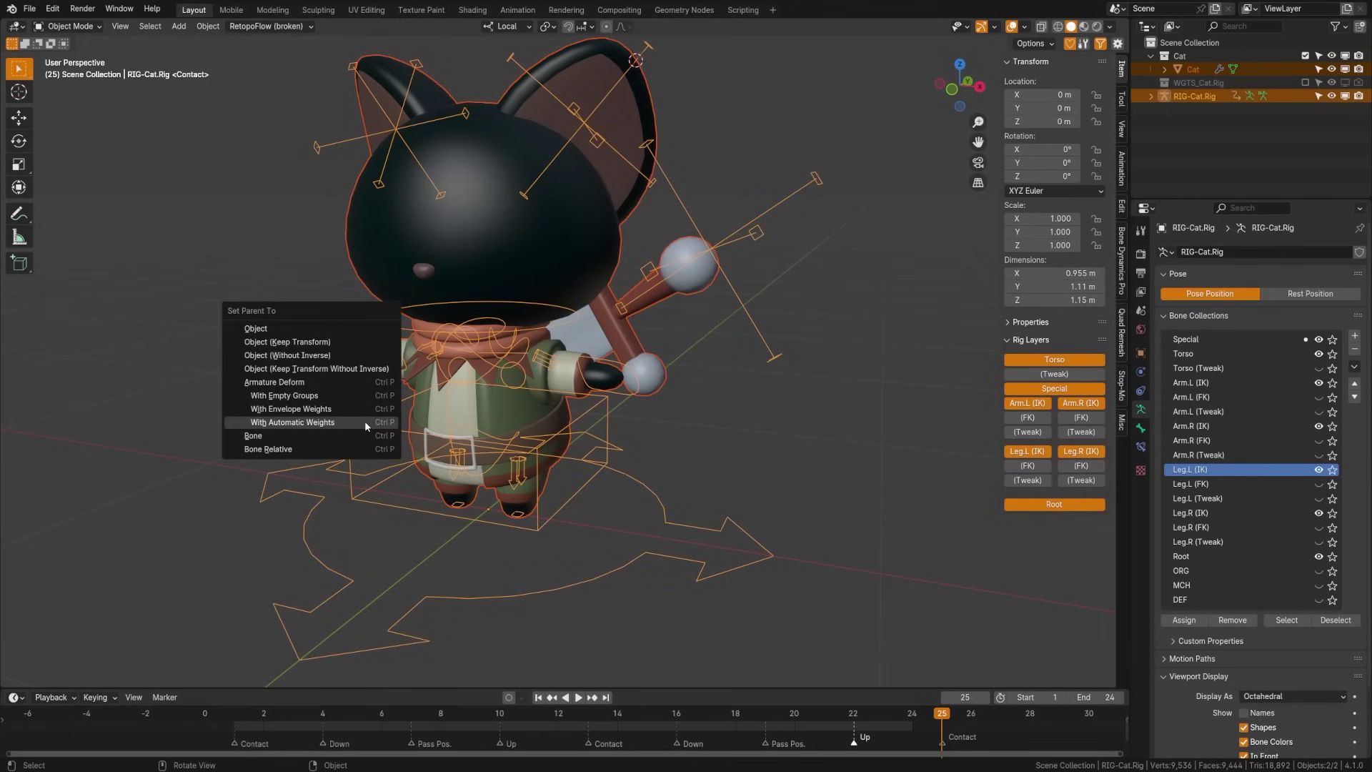
click(364, 422)
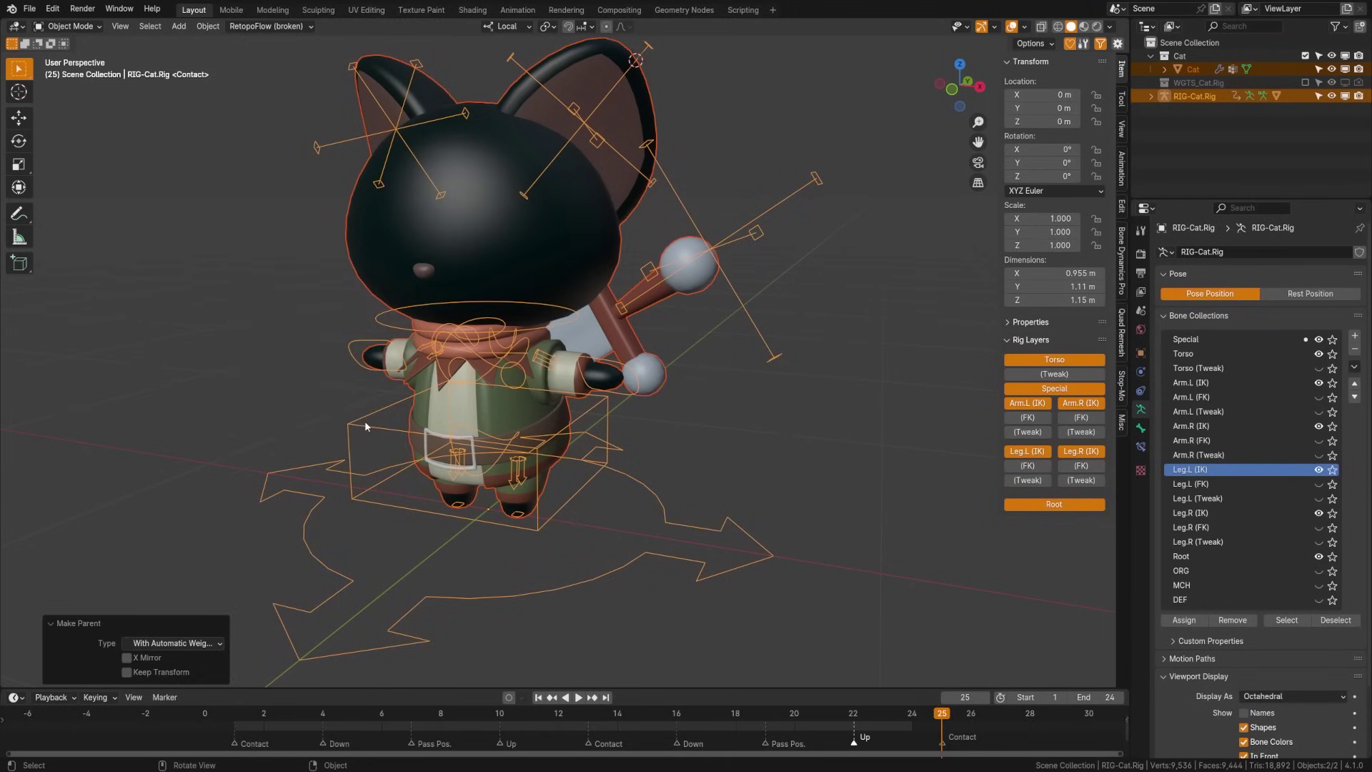
key(KP_1)
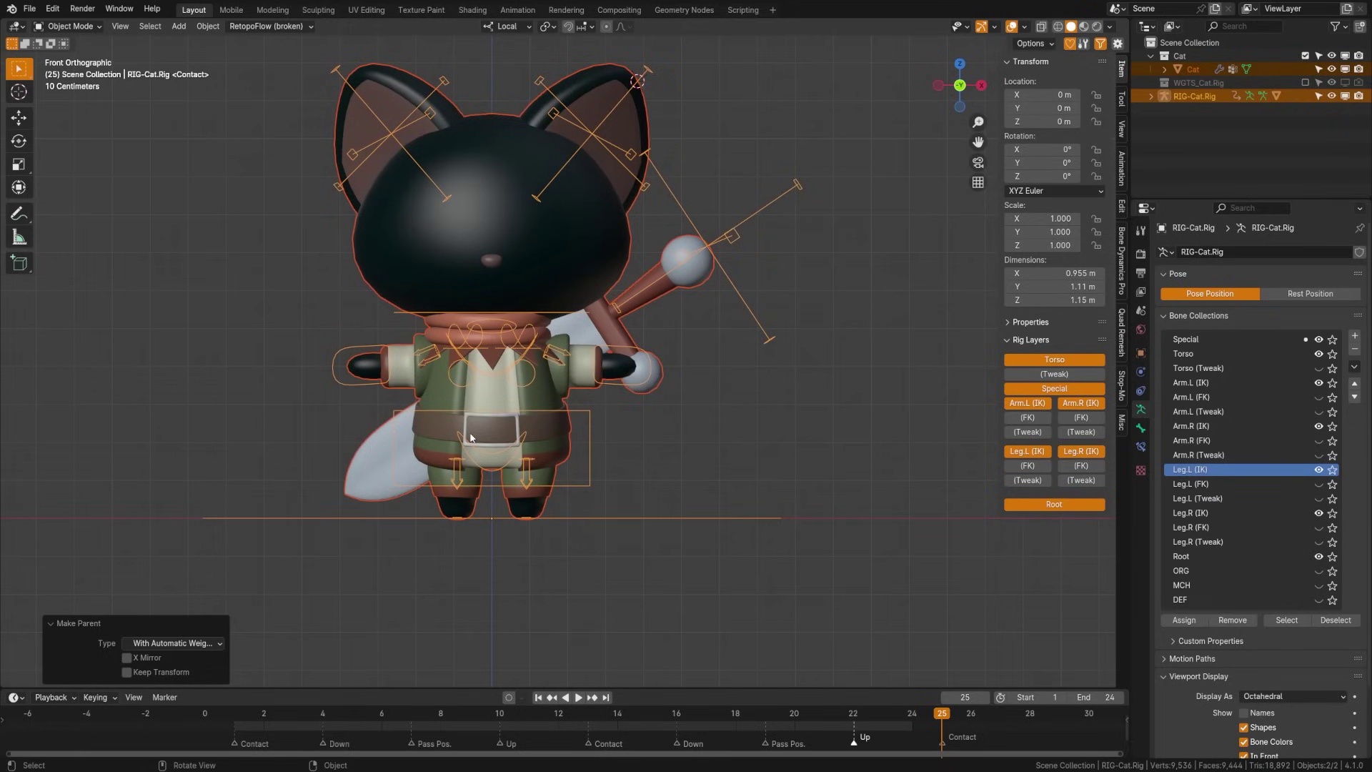
Test-move the torso bone in Pose Mode, cancel, and reselect Cat in Object Mode.
key(ctrl+Tab)
click(602, 546)
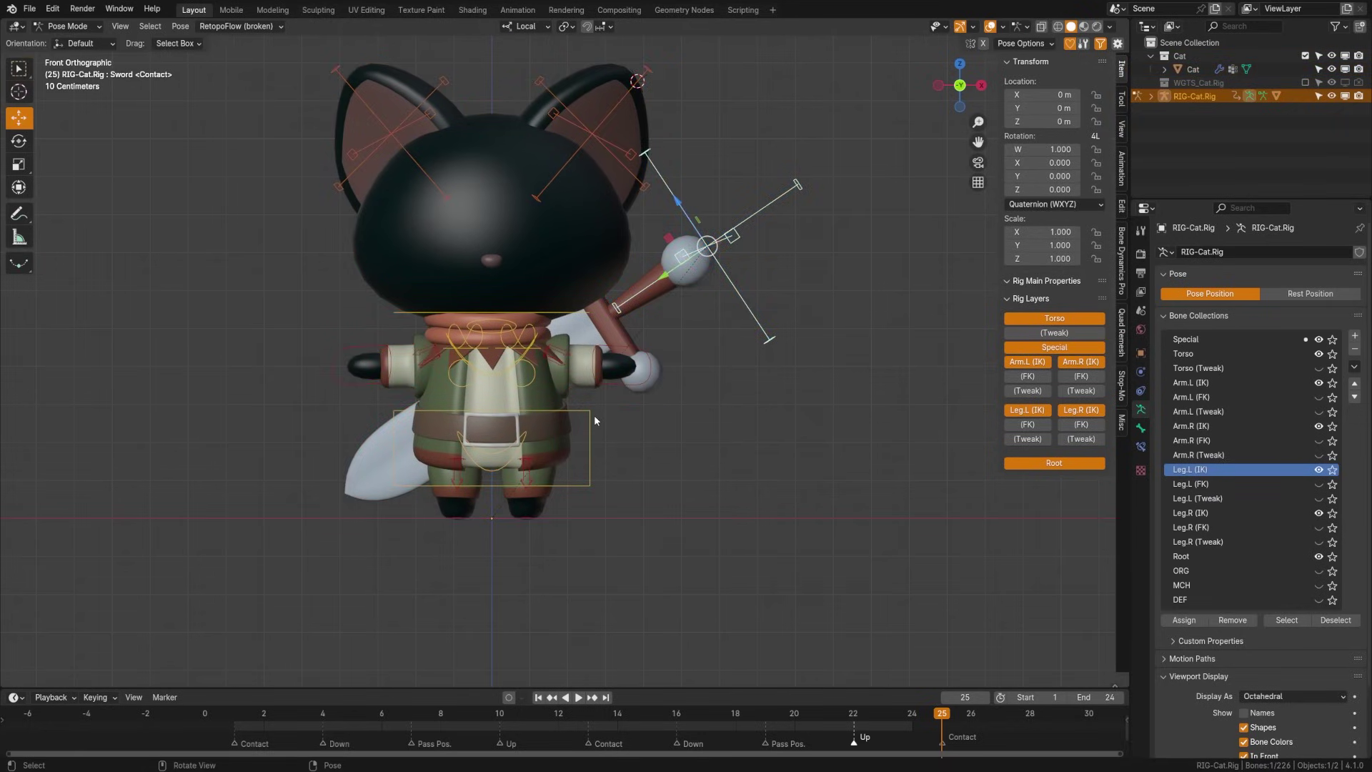
click(594, 415)
key(g)
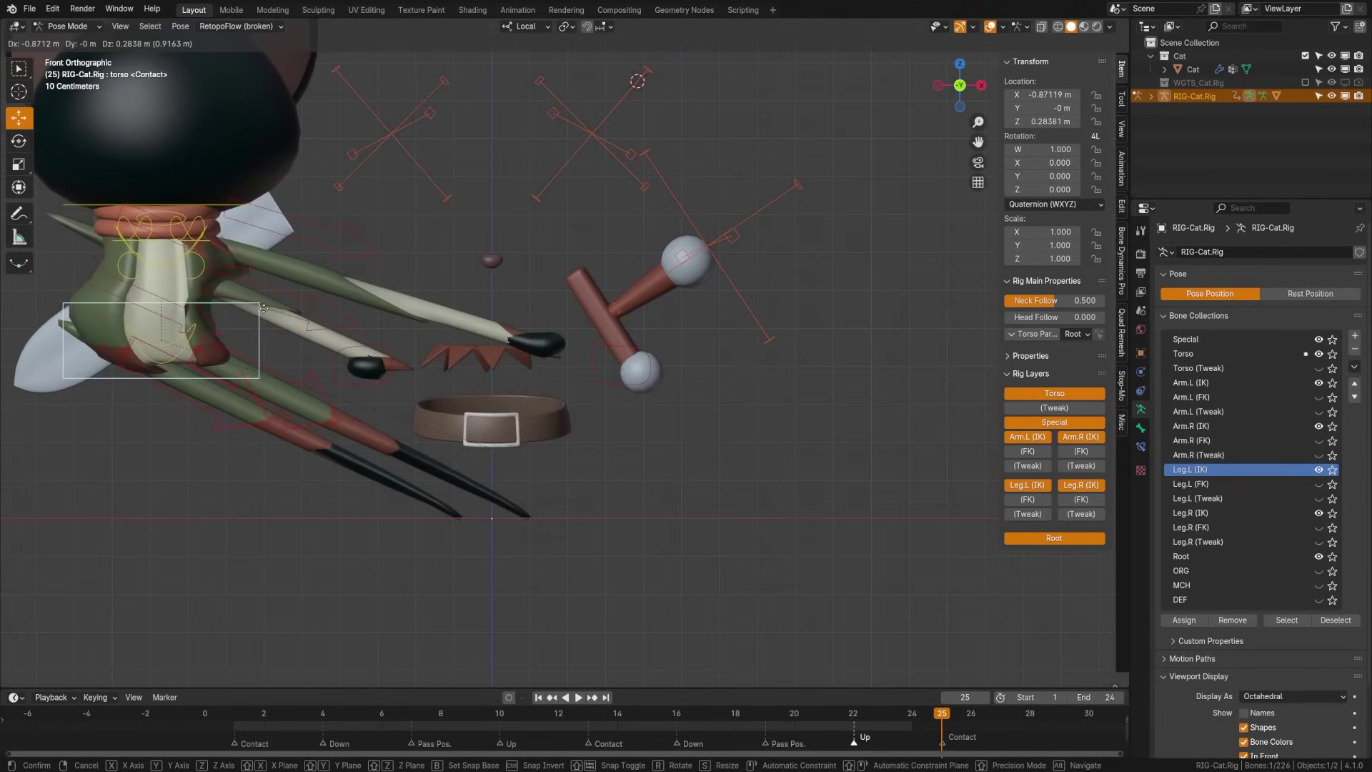
right_click(573, 334)
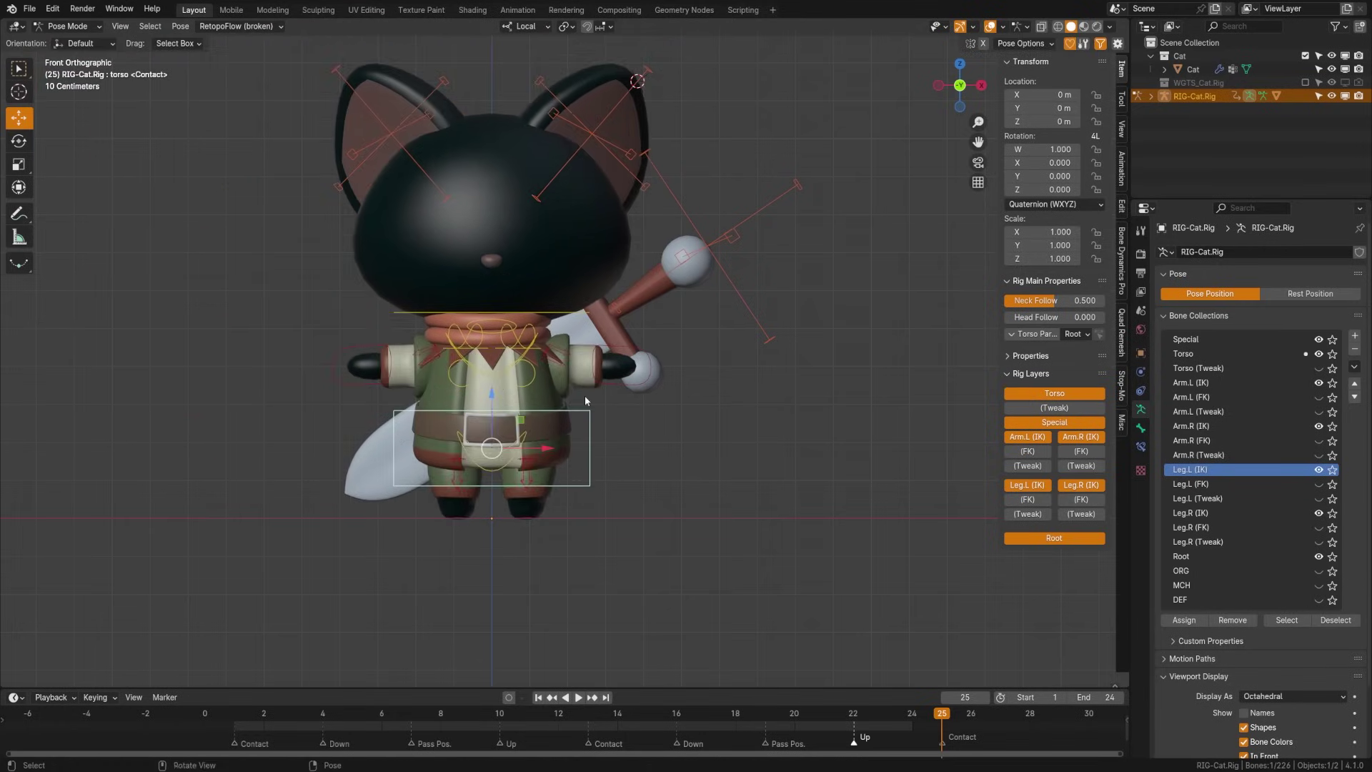
middle_drag(585, 396, 566, 461)
scroll(581, 485, up, 1)
key(Tab)
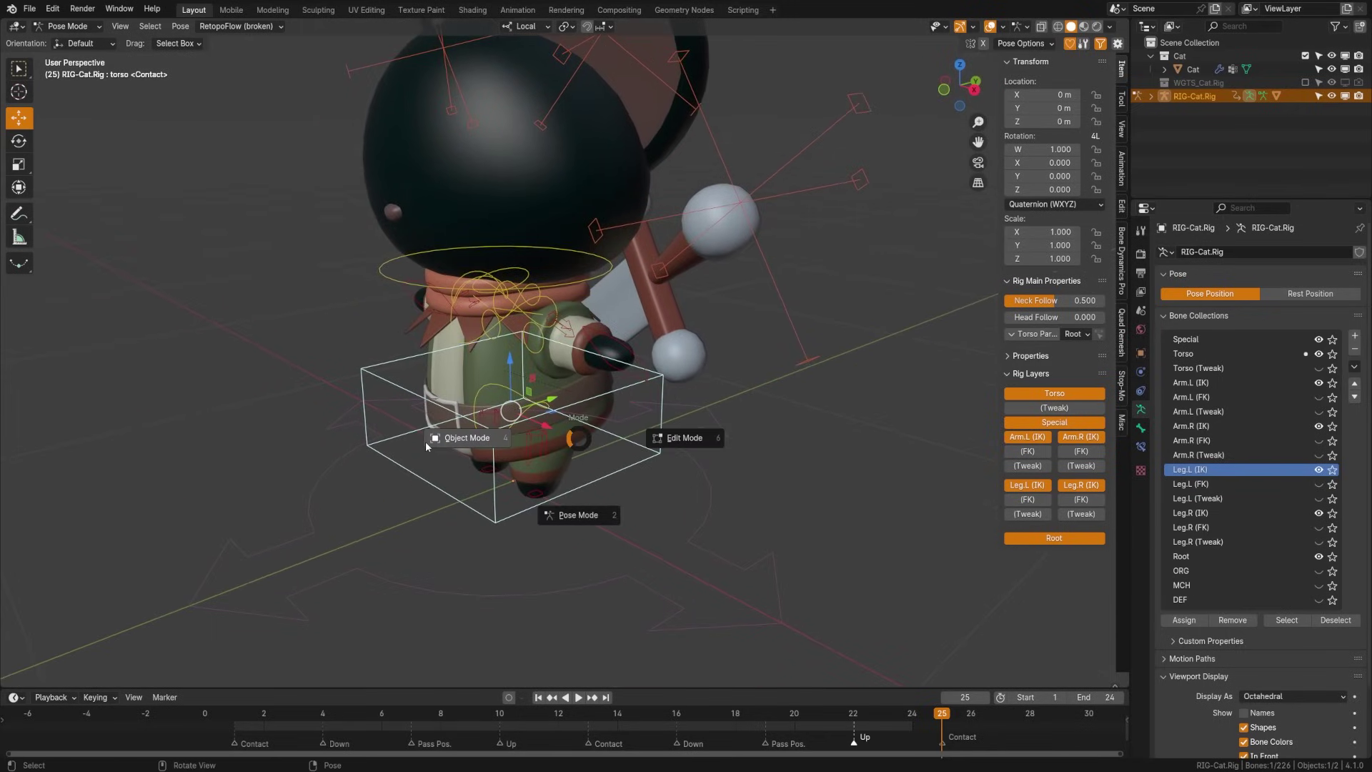
click(428, 430)
click(513, 287)
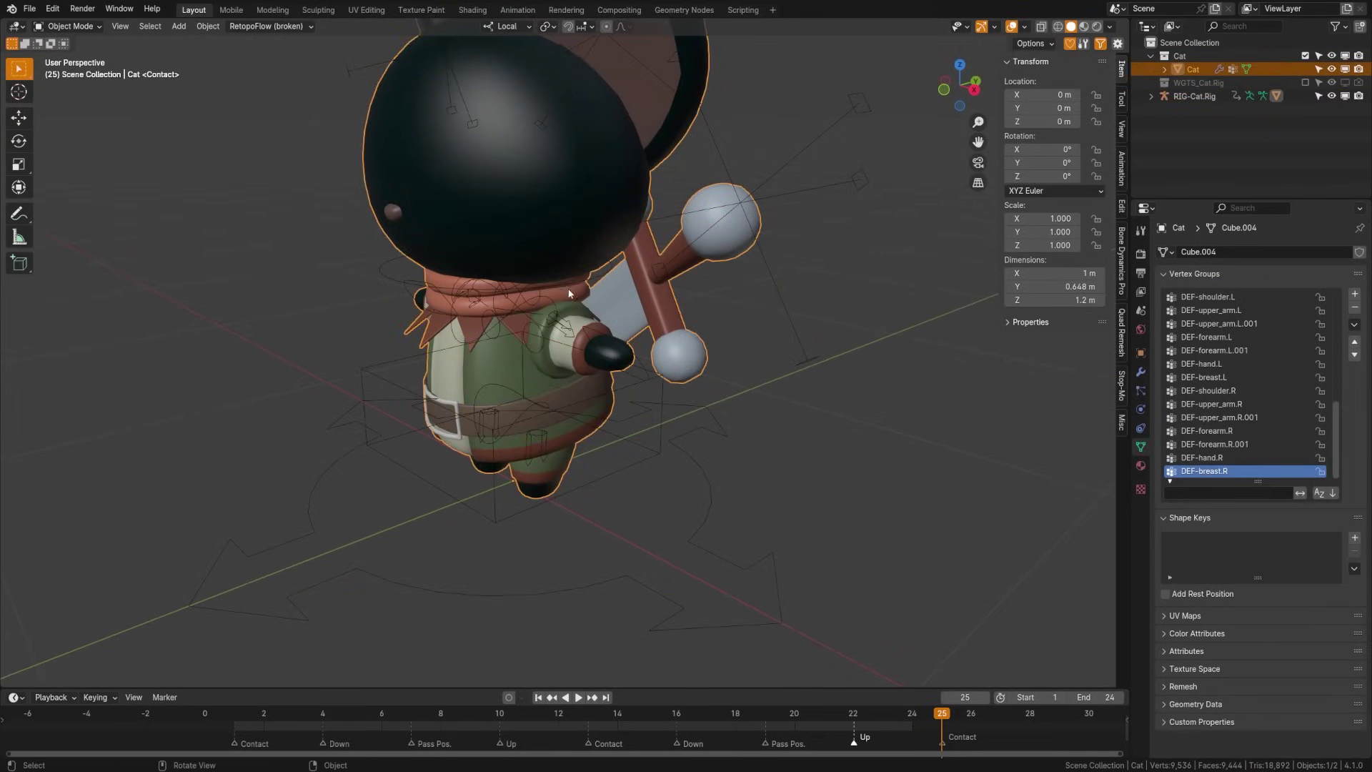
Put the Cat mesh in Weight Paint mode and enlarge the Vertex Groups list.
middle_drag(570, 293, 520, 412)
key(ctrl+Tab)
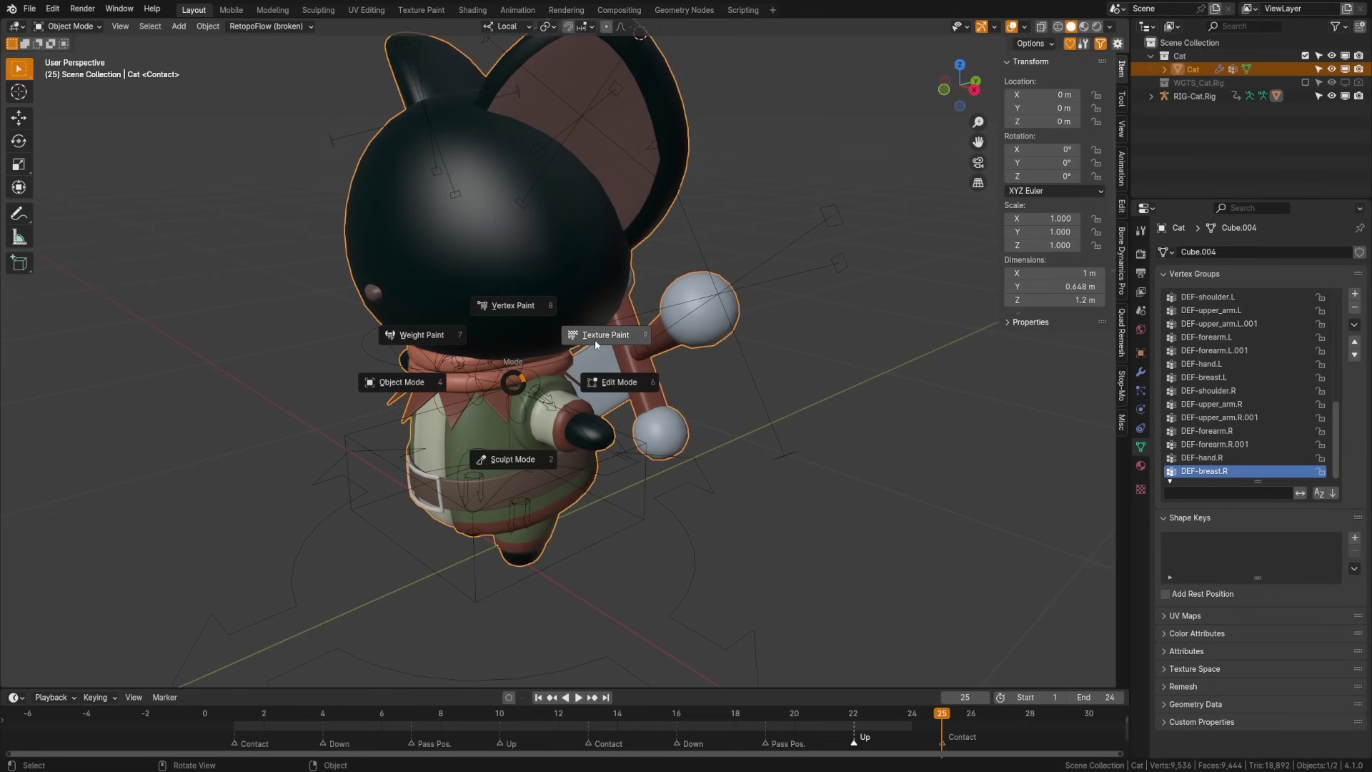
click(451, 336)
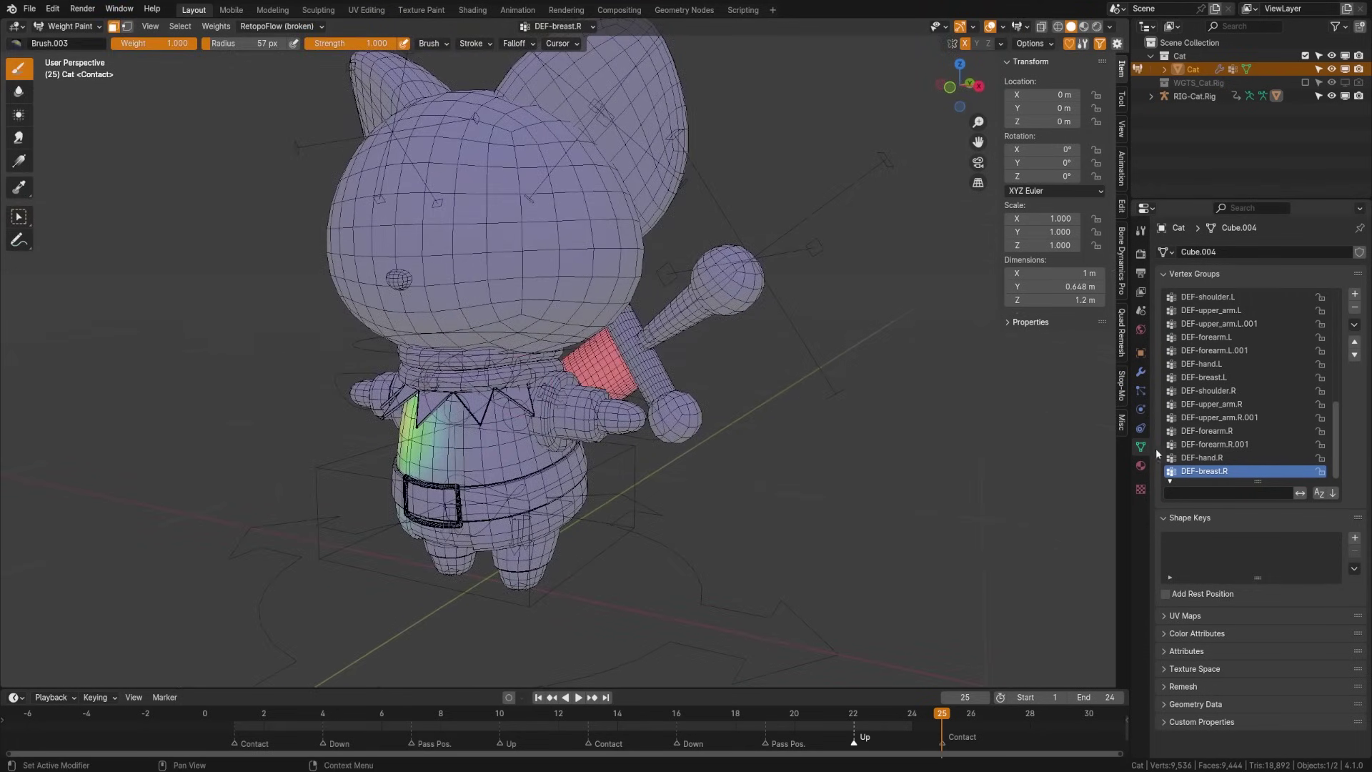
scroll(1237, 447, up, 3)
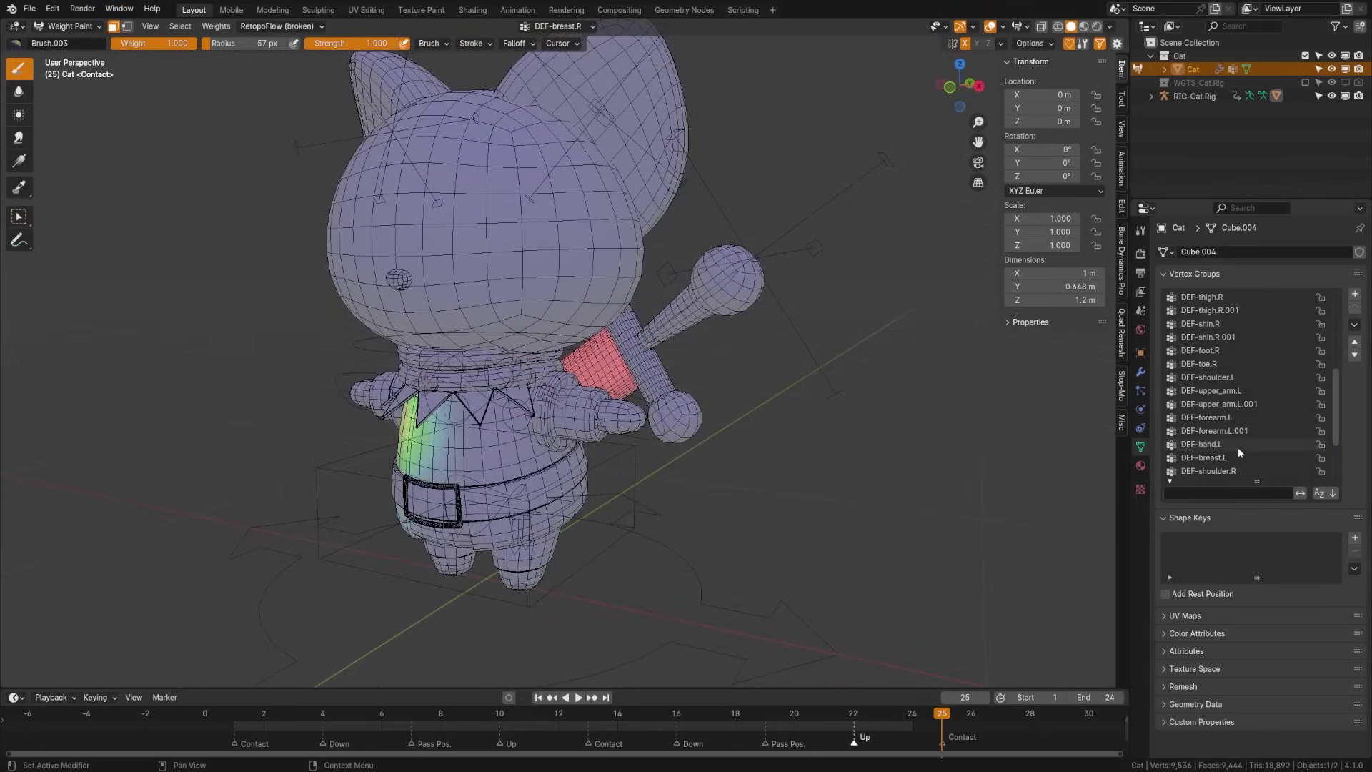
scroll(1237, 448, up, 7)
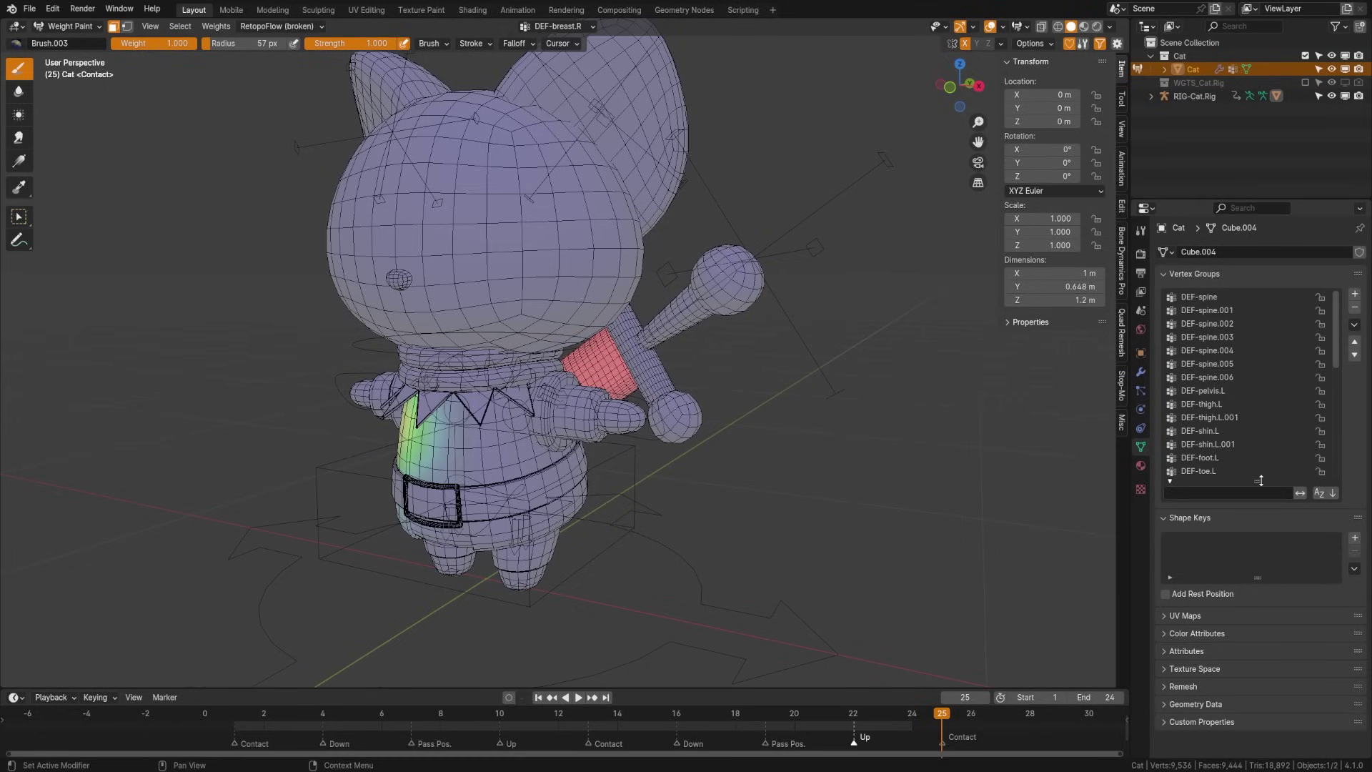
drag(1260, 480, 1259, 574)
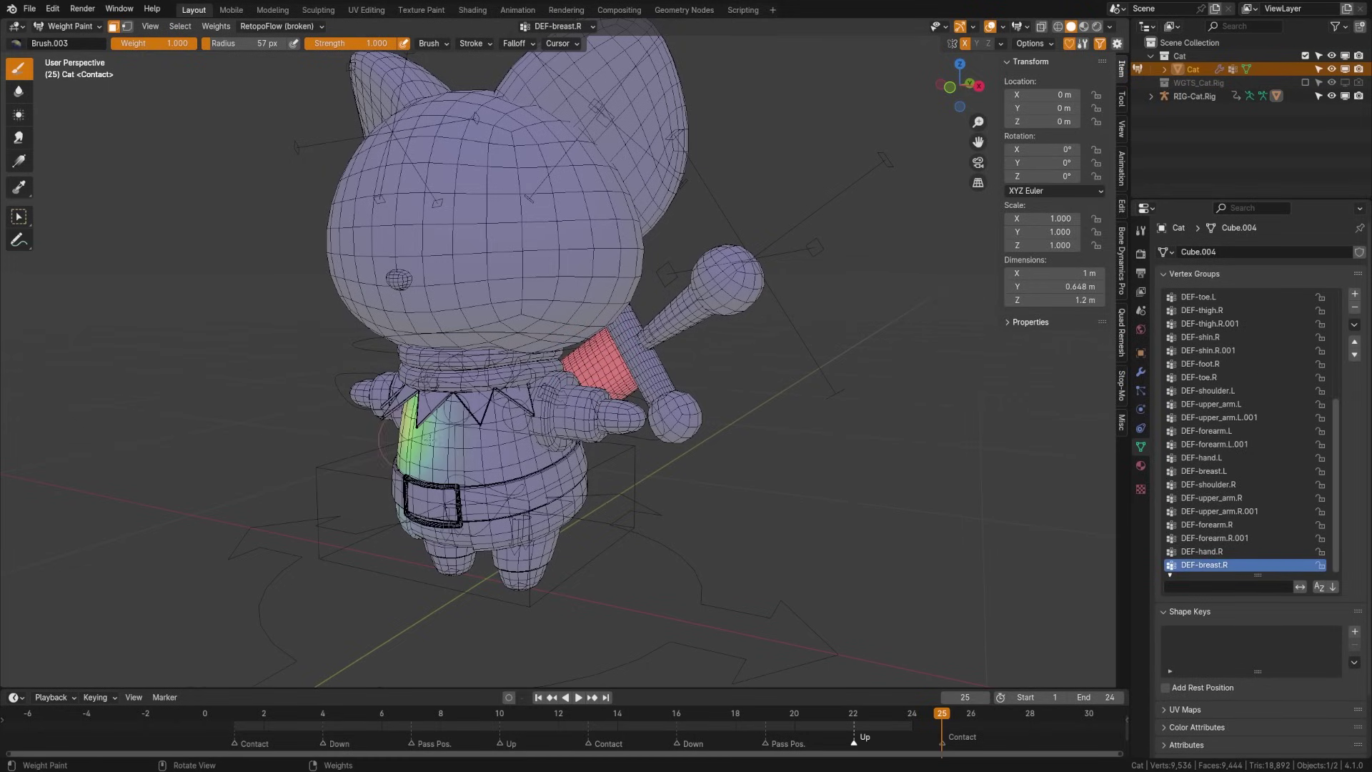
Step through the DEF-spine groups down to DEF-thigh.R.001 and view its leg weights.
scroll(1259, 311, up, 4)
scroll(1223, 308, up, 5)
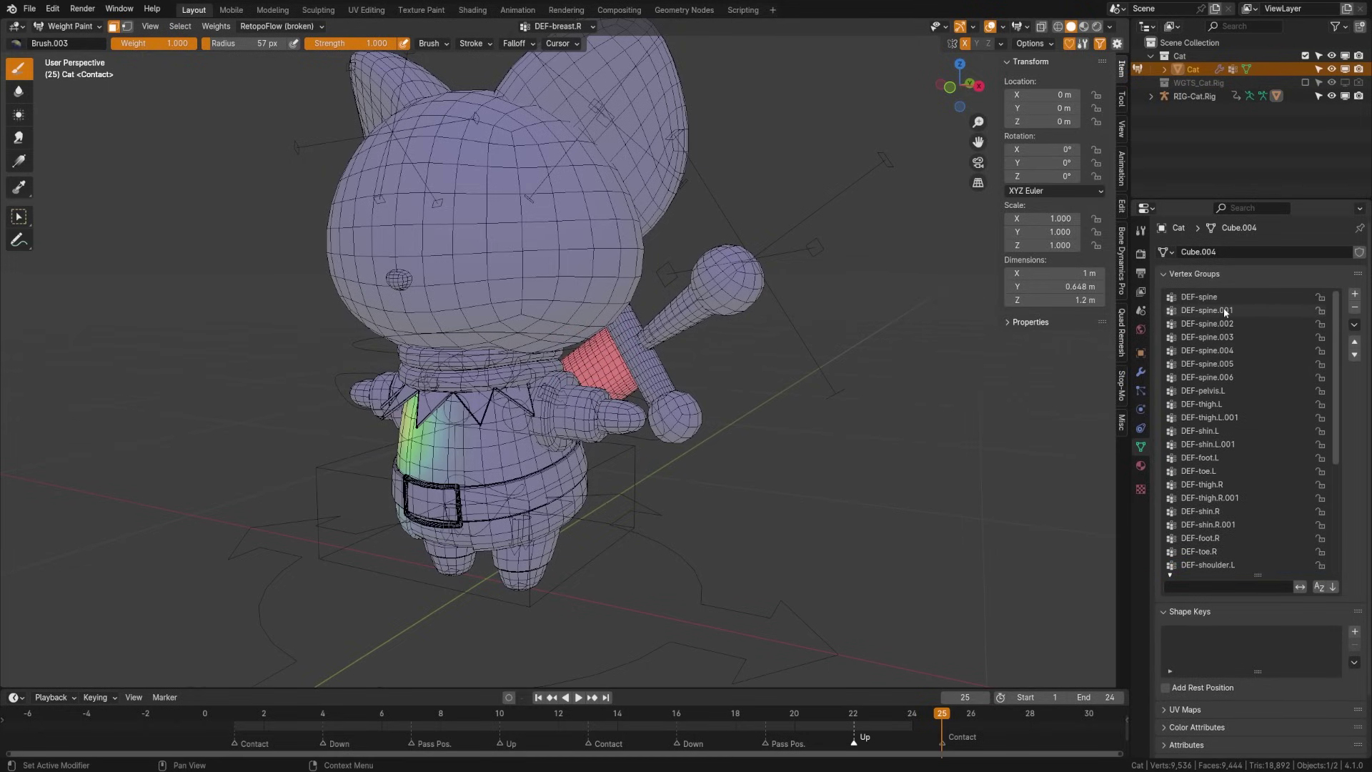
click(1227, 299)
click(1226, 312)
click(1224, 337)
click(1222, 353)
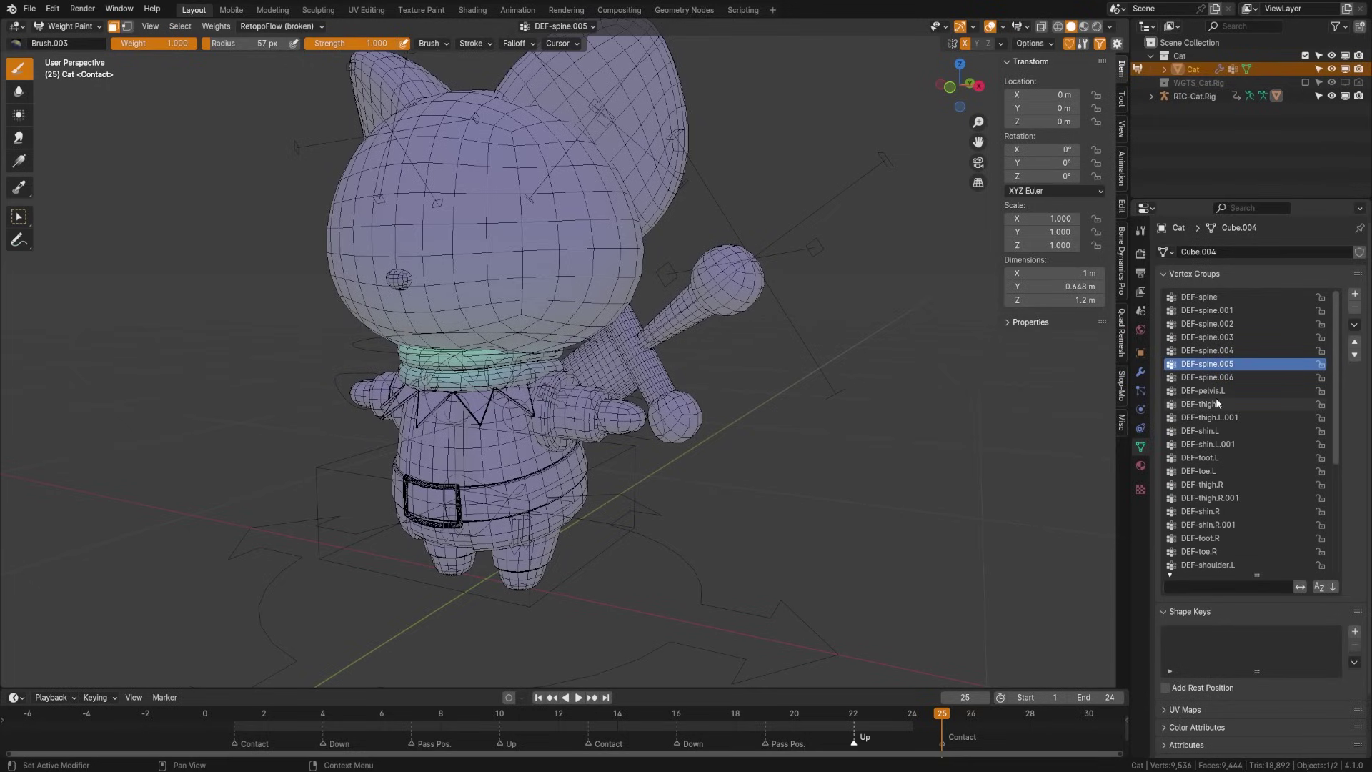
click(1216, 404)
click(1208, 458)
click(1206, 498)
scroll(600, 483, down, 2)
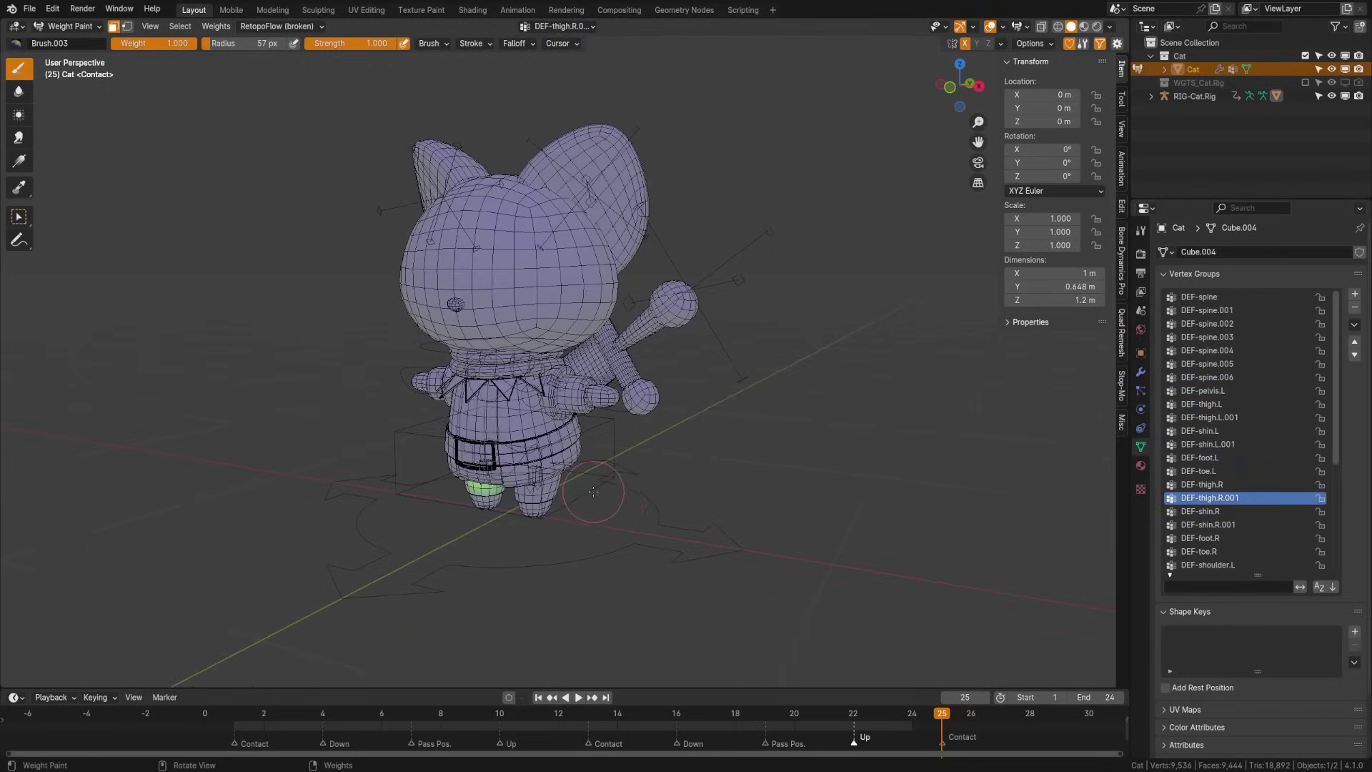
middle_drag(682, 488, 649, 399)
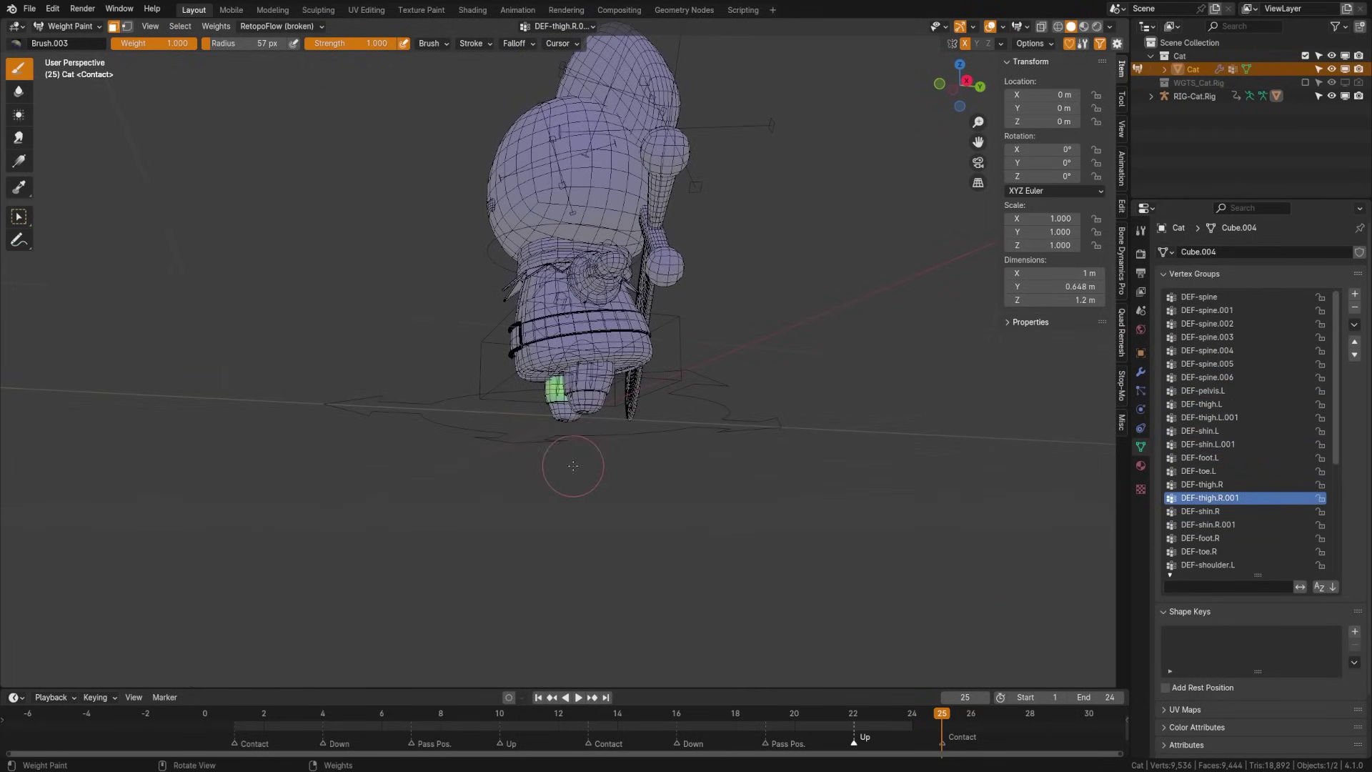
scroll(572, 468, up, 8)
mouse_move(497, 507)
shift+middle_down()
mouse_move(478, 410)
mouse_move(533, 444)
mouse_move(603, 446)
mouse_move(628, 429)
shift+middle_up()
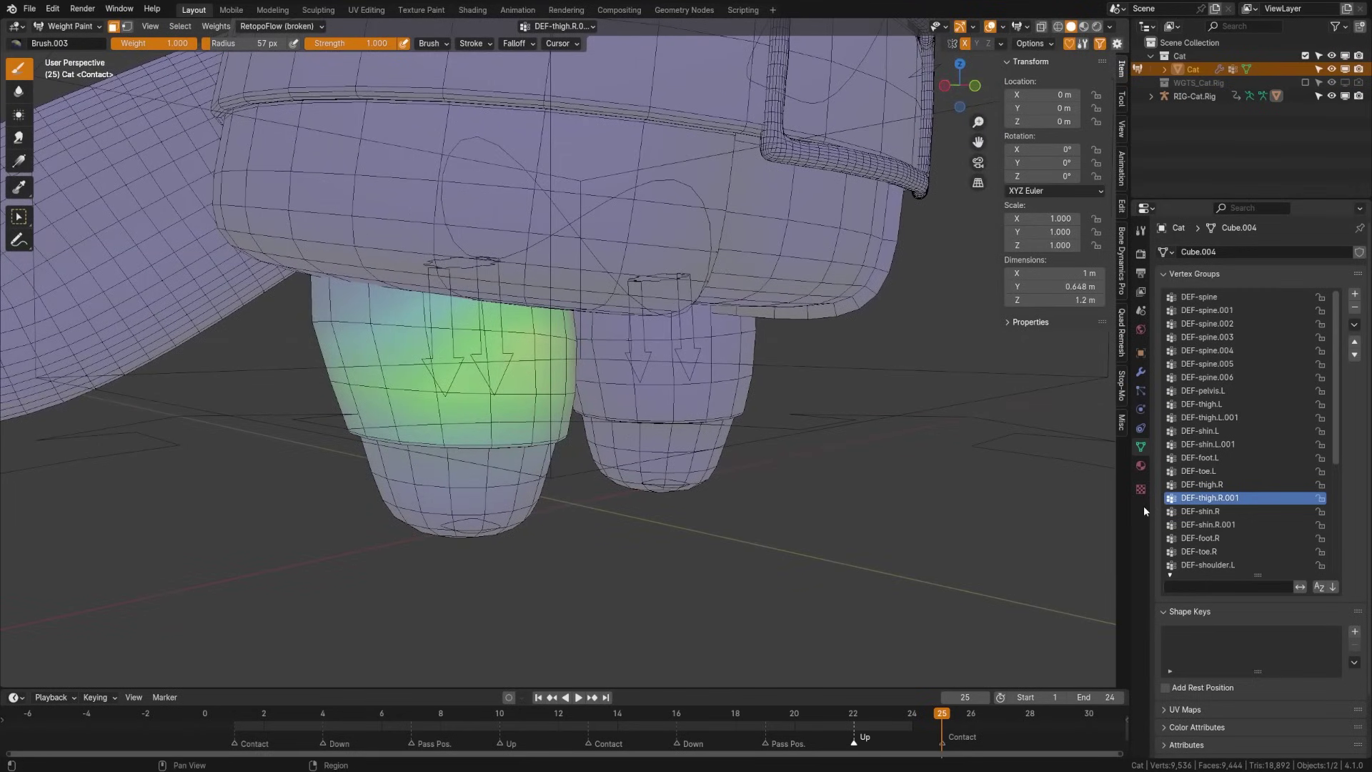
Select the linked leg piece in Edit Mode, then return to Weight Paint on it.
key(ctrl+Tab)
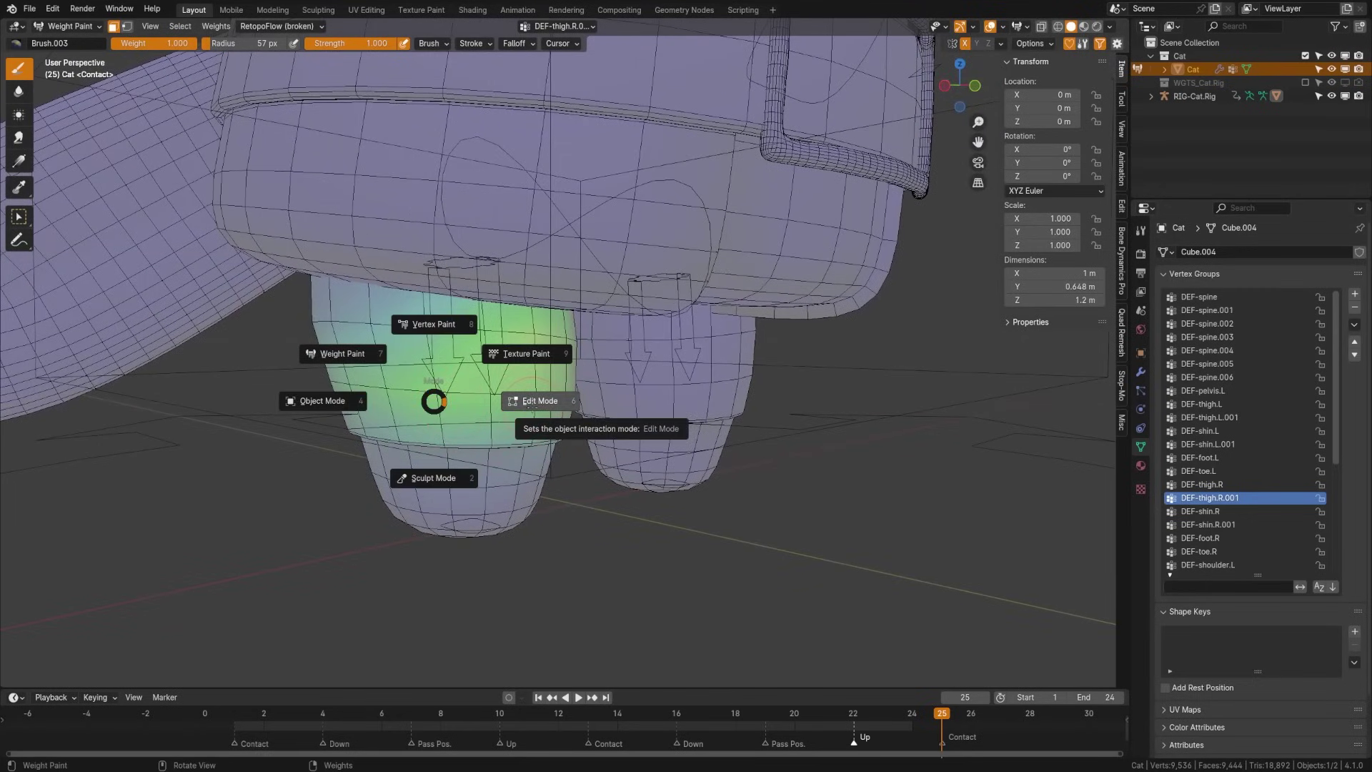
click(531, 405)
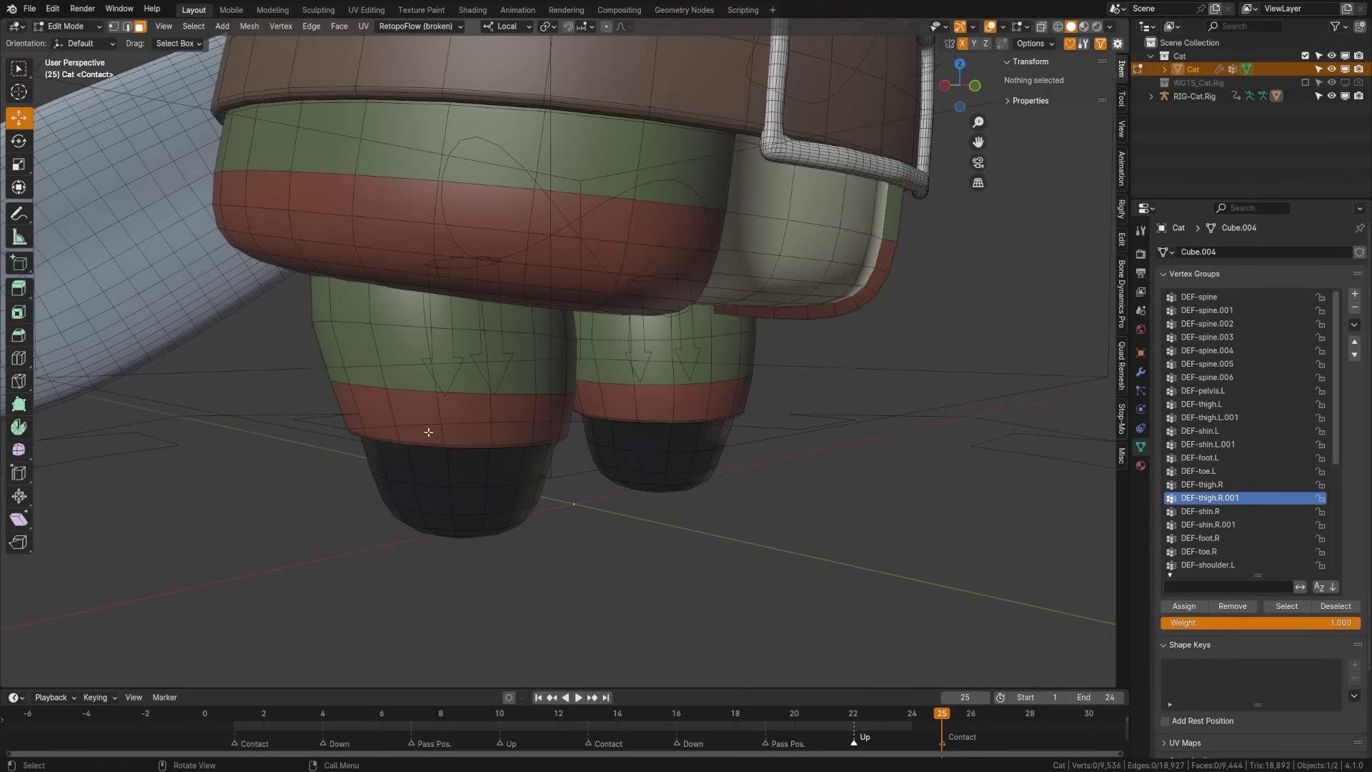
key(l)
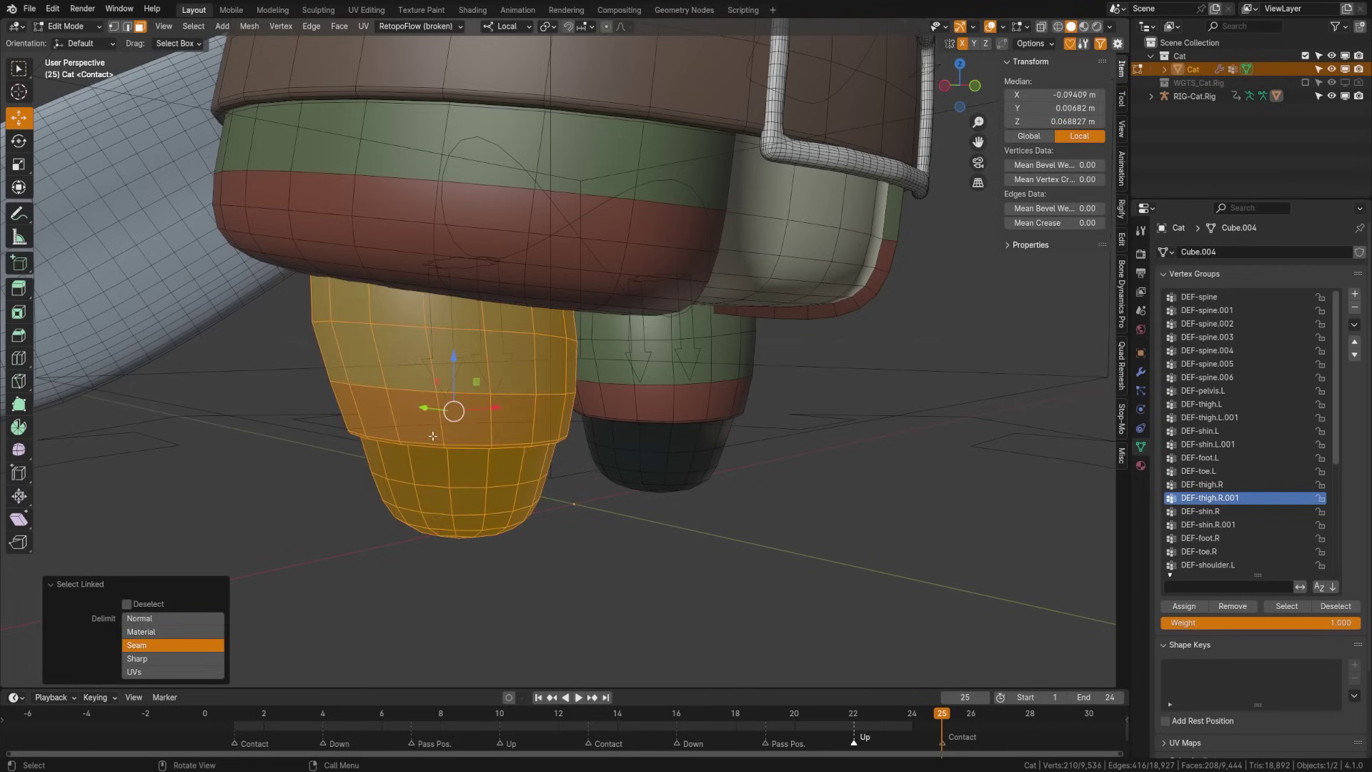
key(ctrl+Tab)
click(475, 397)
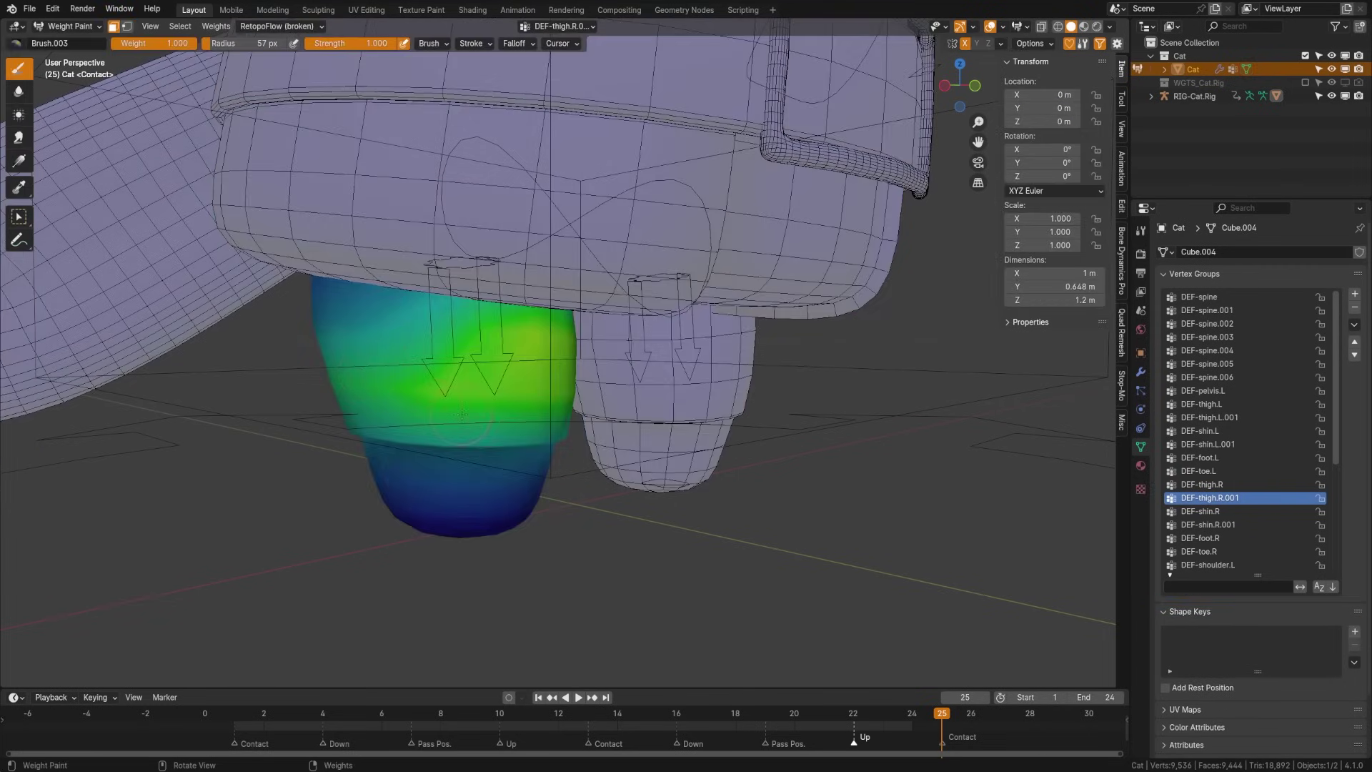
middle_drag(462, 415, 414, 411)
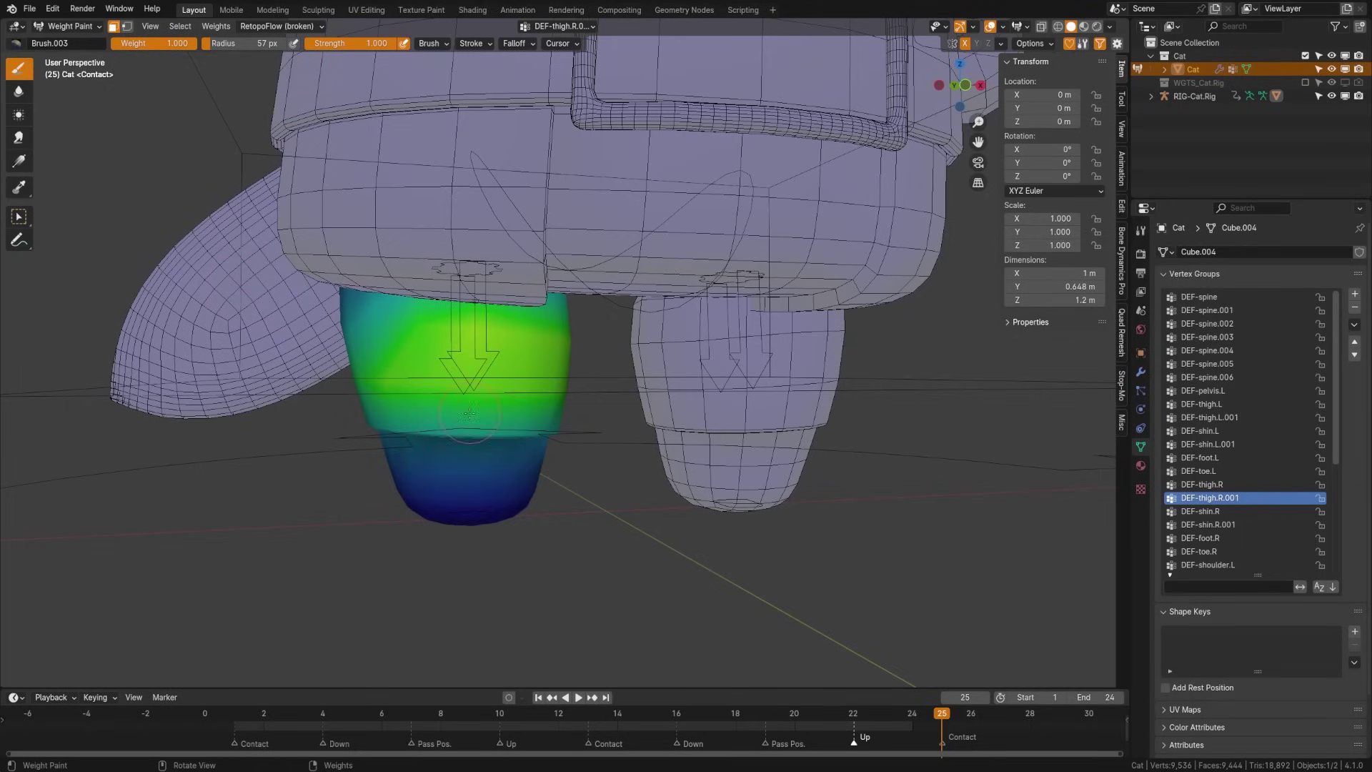
mouse_move(470, 414)
mouse_down()
mouse_move(473, 458)
mouse_move(519, 365)
mouse_move(457, 378)
mouse_up()
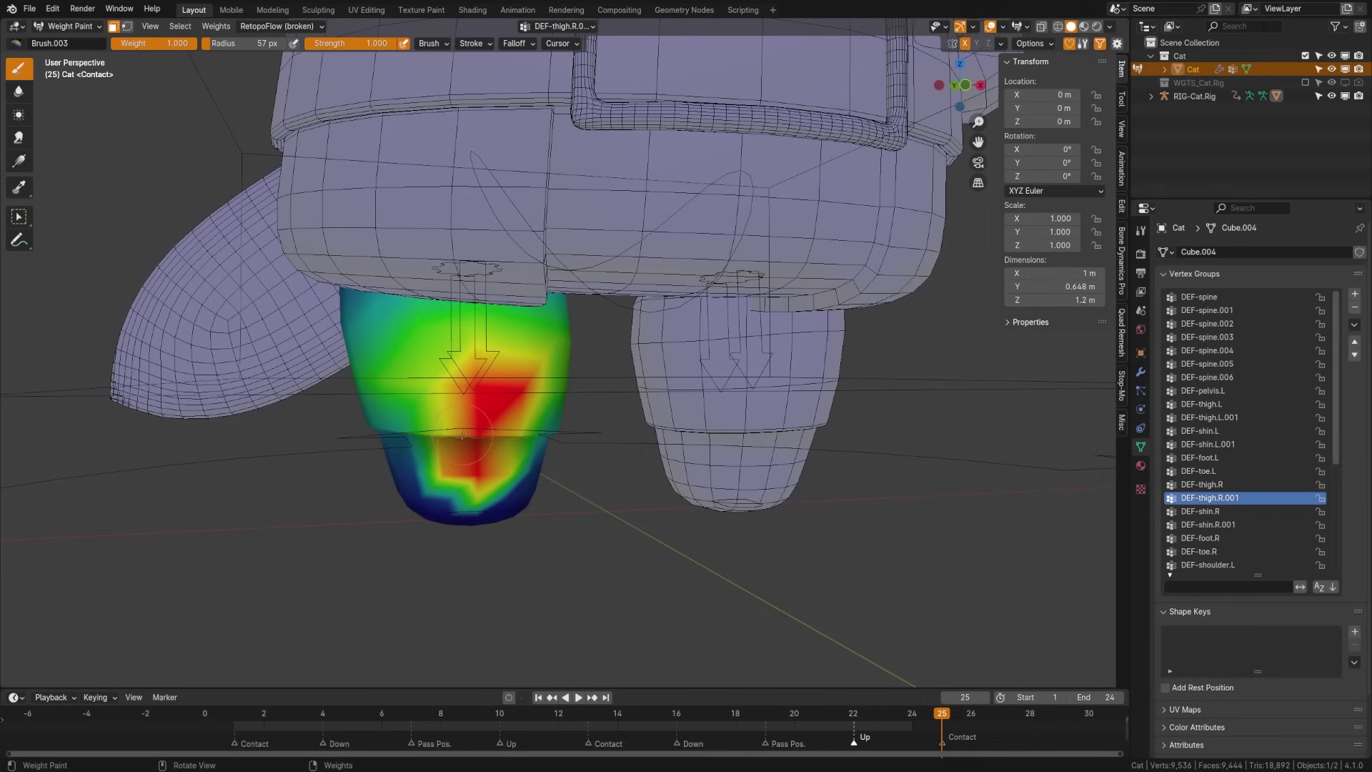
middle_drag(463, 434, 503, 426)
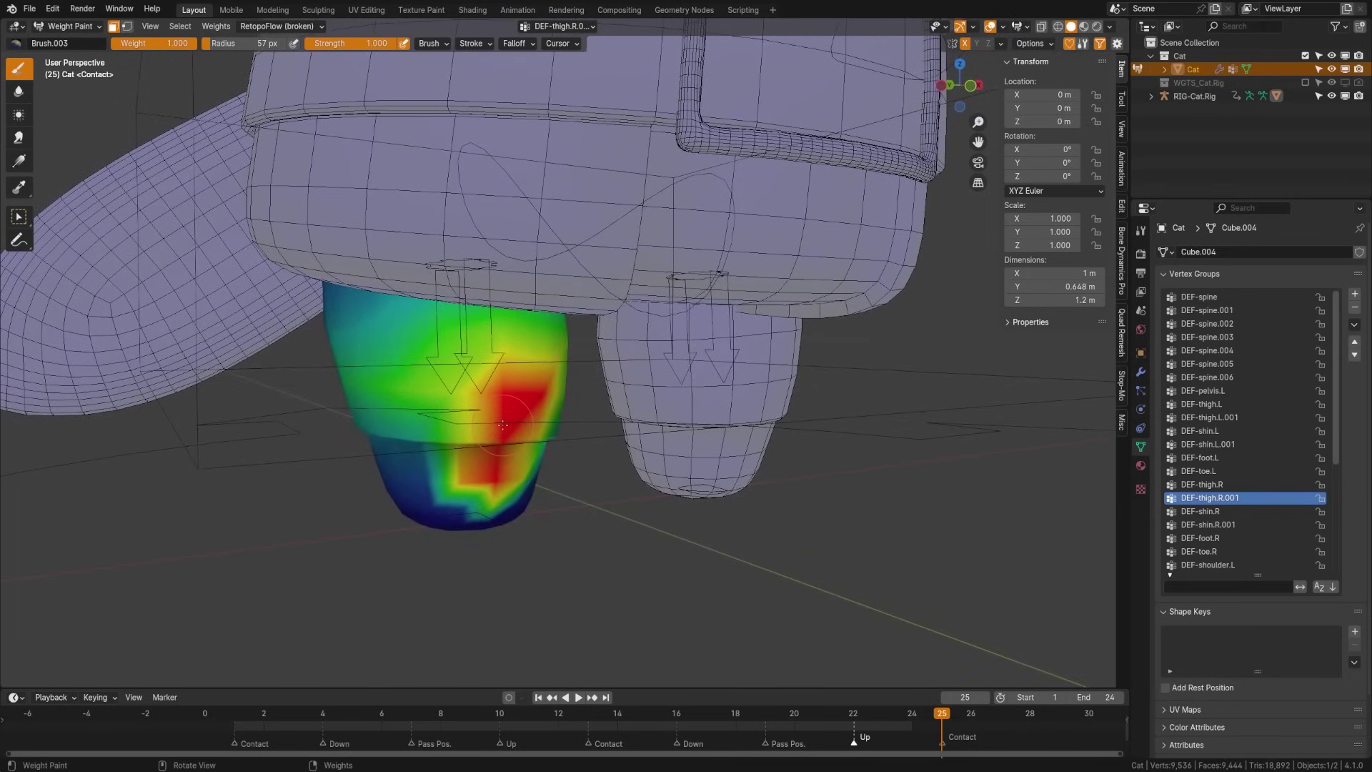
mouse_move(444, 490)
mouse_down()
mouse_move(421, 508)
mouse_move(450, 532)
mouse_move(483, 460)
mouse_up()
key(ctrl+z)
key(ctrl+z)
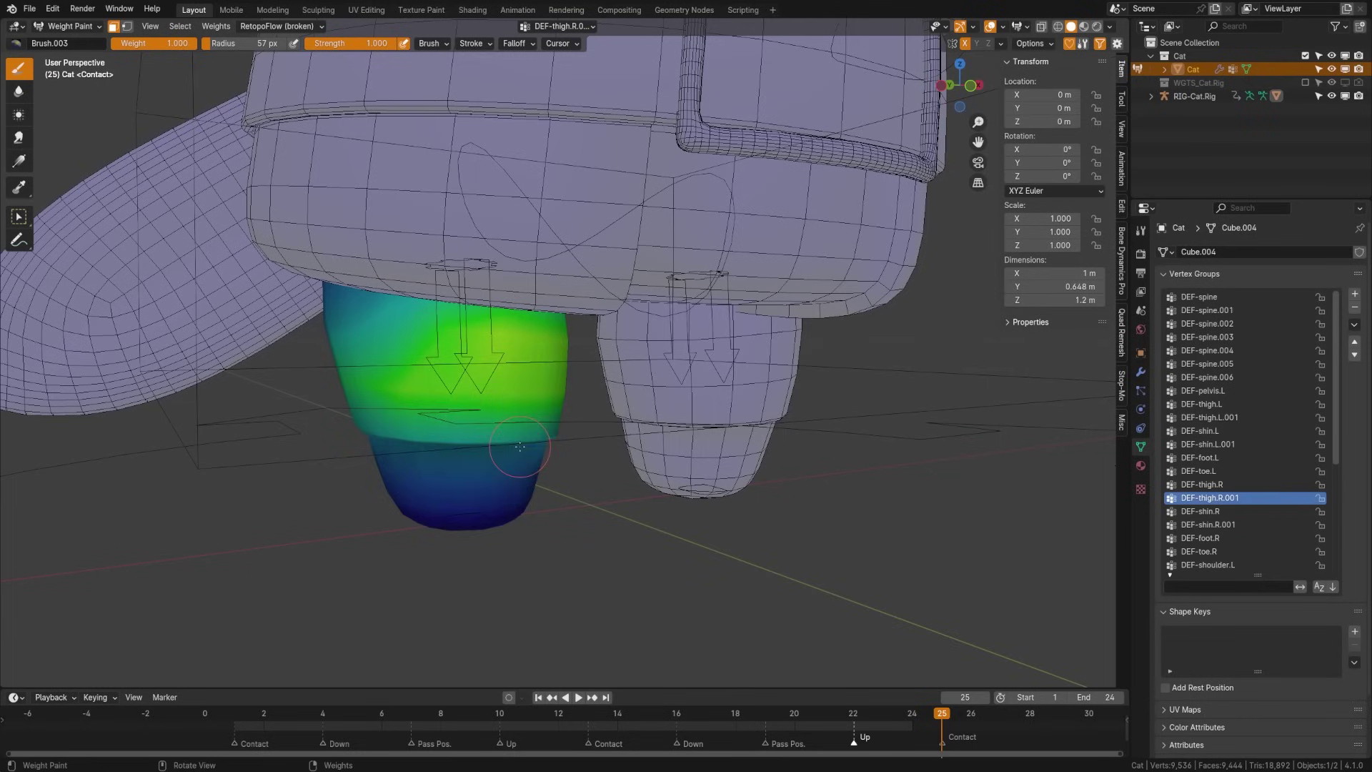
middle_drag(519, 446, 405, 390)
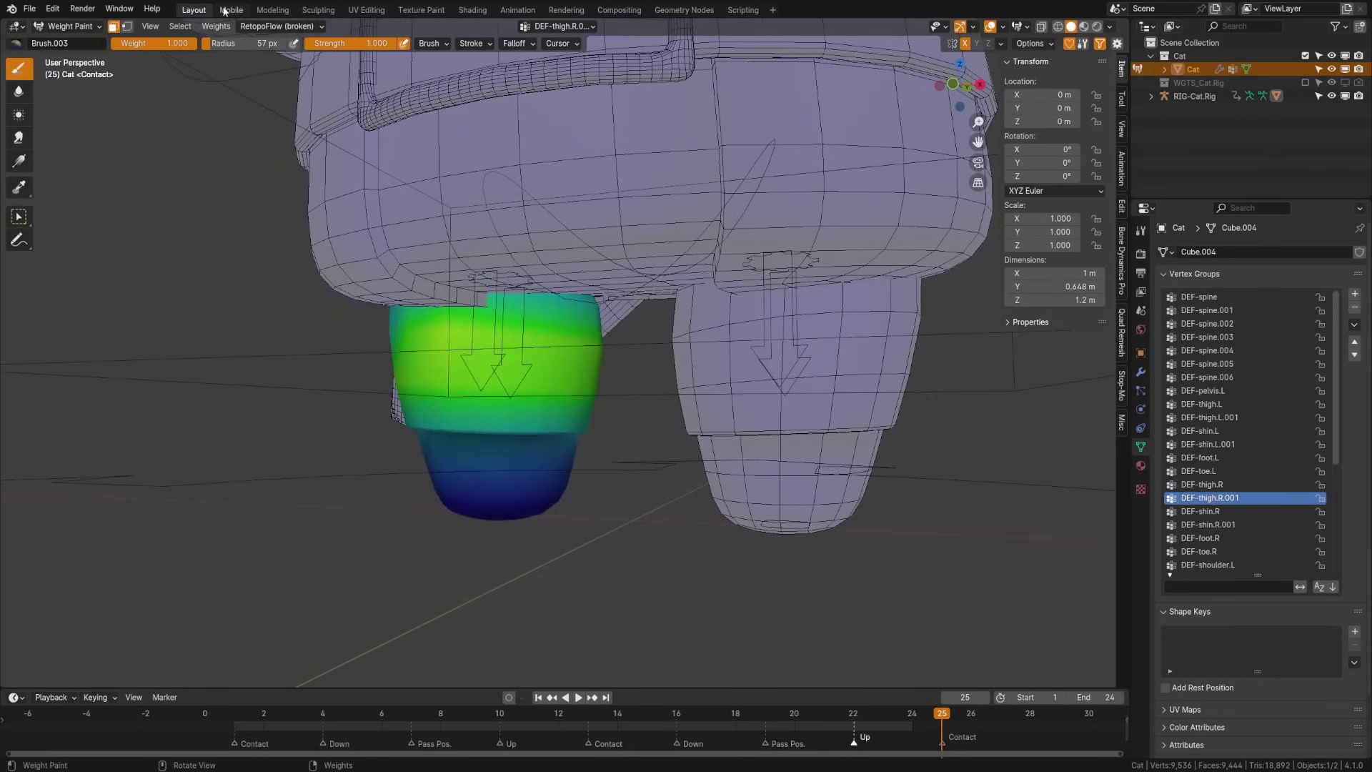
click(216, 26)
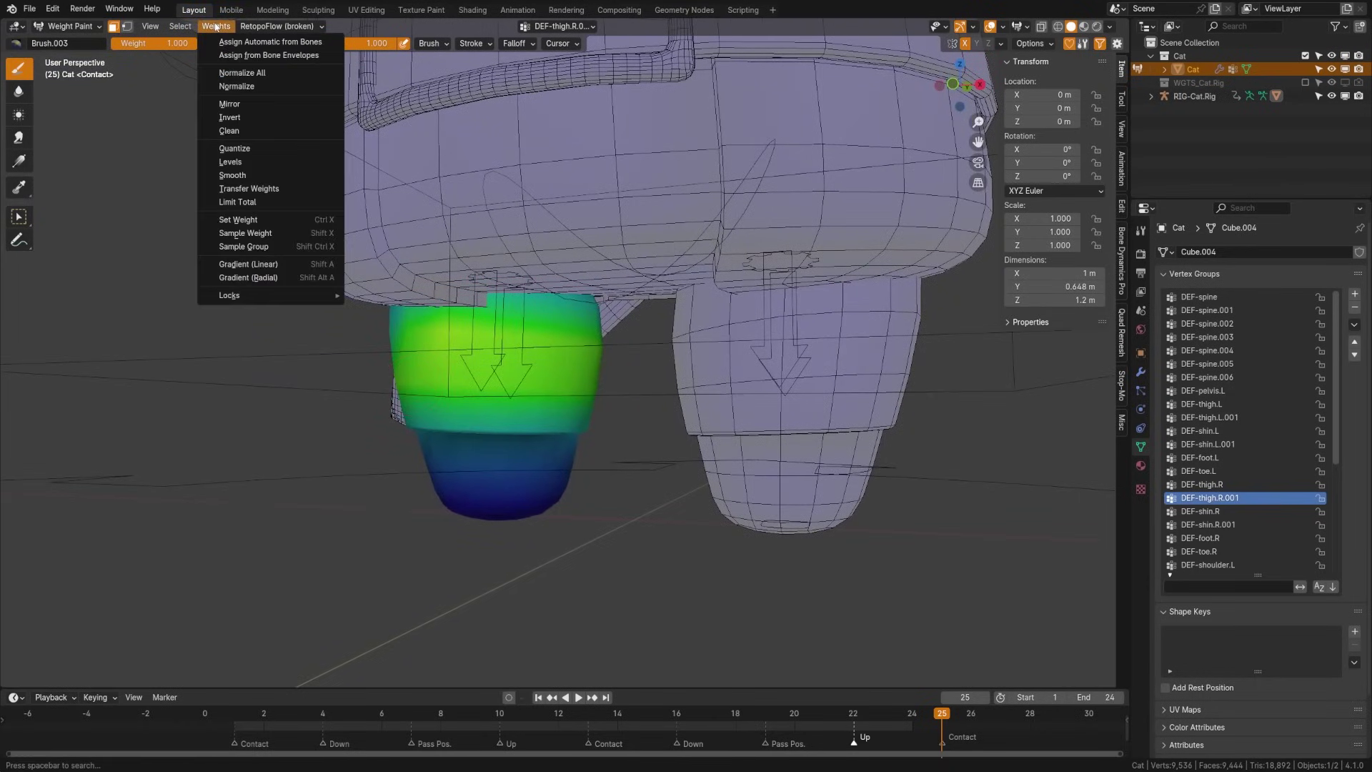
click(252, 76)
middle_drag(492, 325, 556, 351)
scroll(529, 363, up, 4)
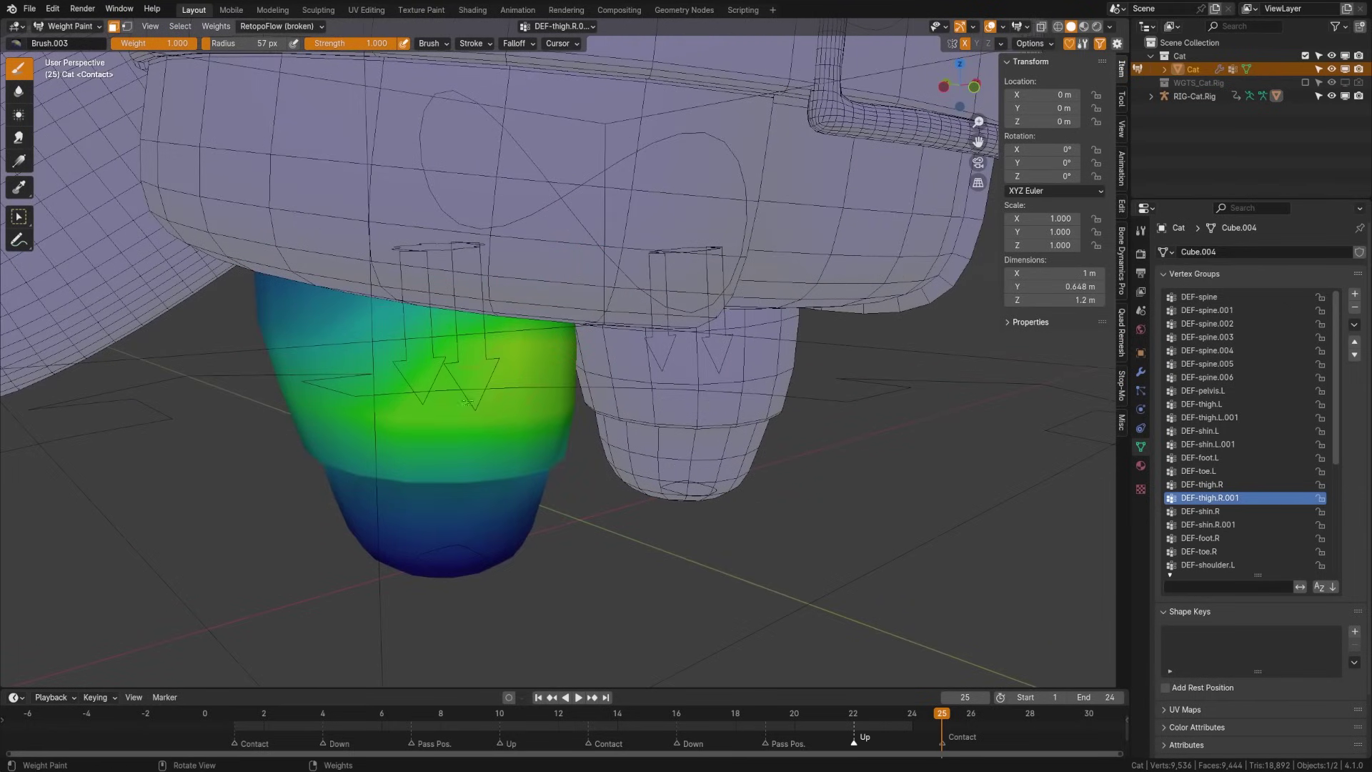
middle_drag(513, 423, 500, 420)
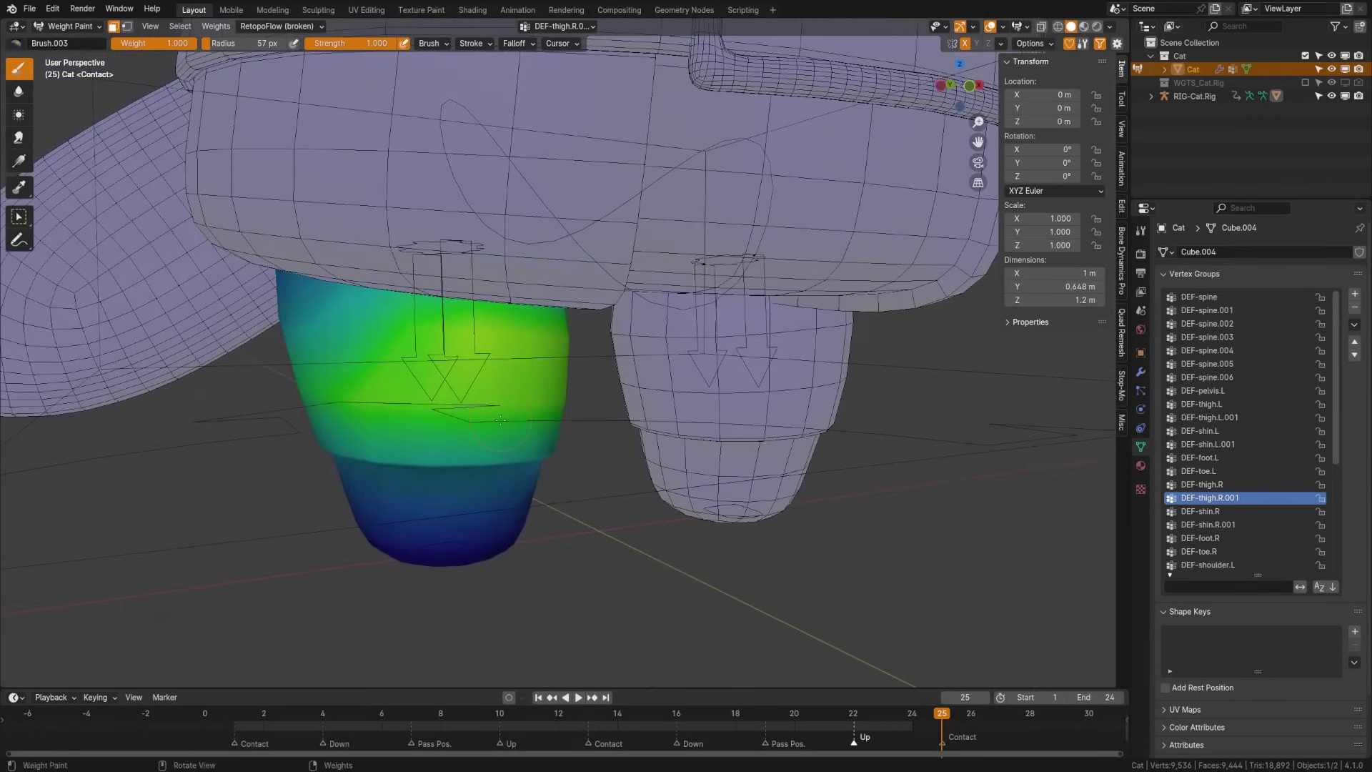
click(312, 27)
middle_drag(503, 415, 485, 411)
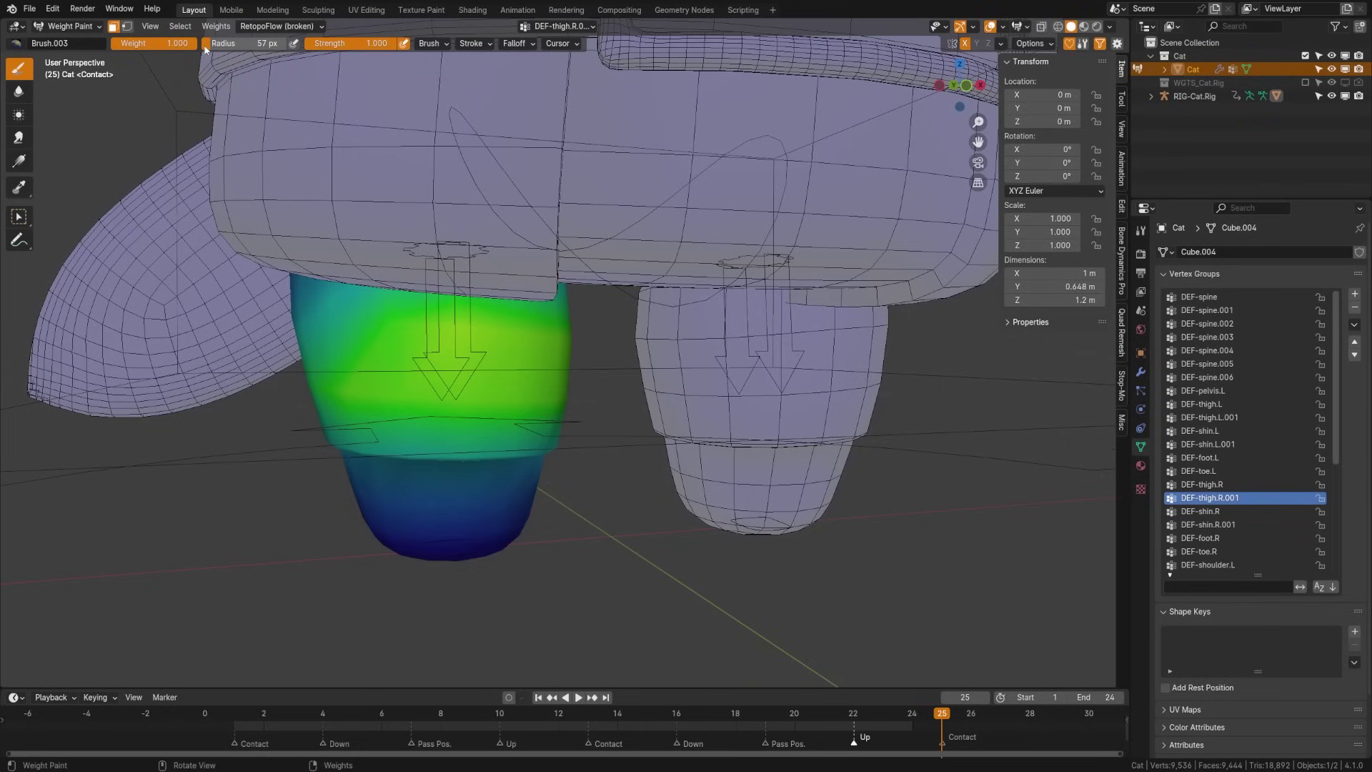
click(218, 27)
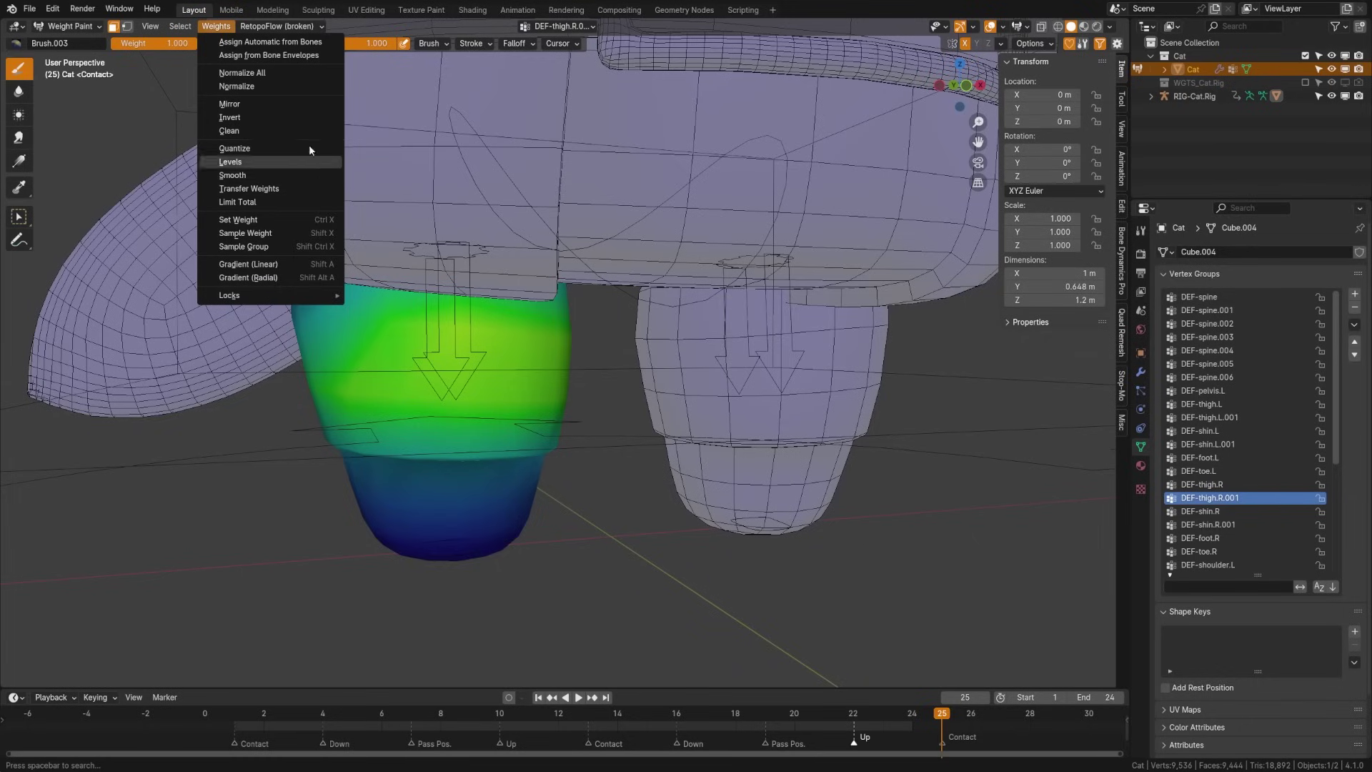
click(262, 175)
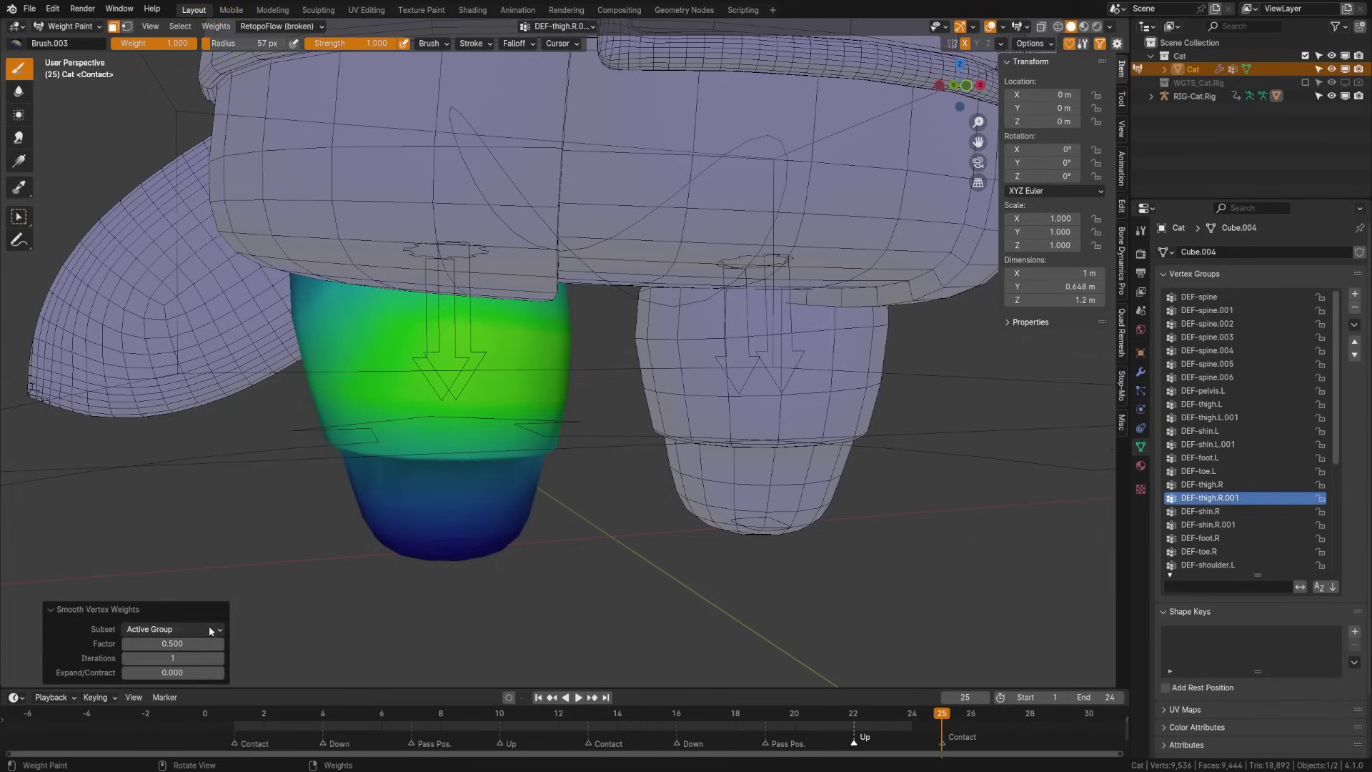
mouse_move(186, 643)
mouse_down()
mouse_move(223, 644)
mouse_move(215, 657)
mouse_move(169, 657)
mouse_up()
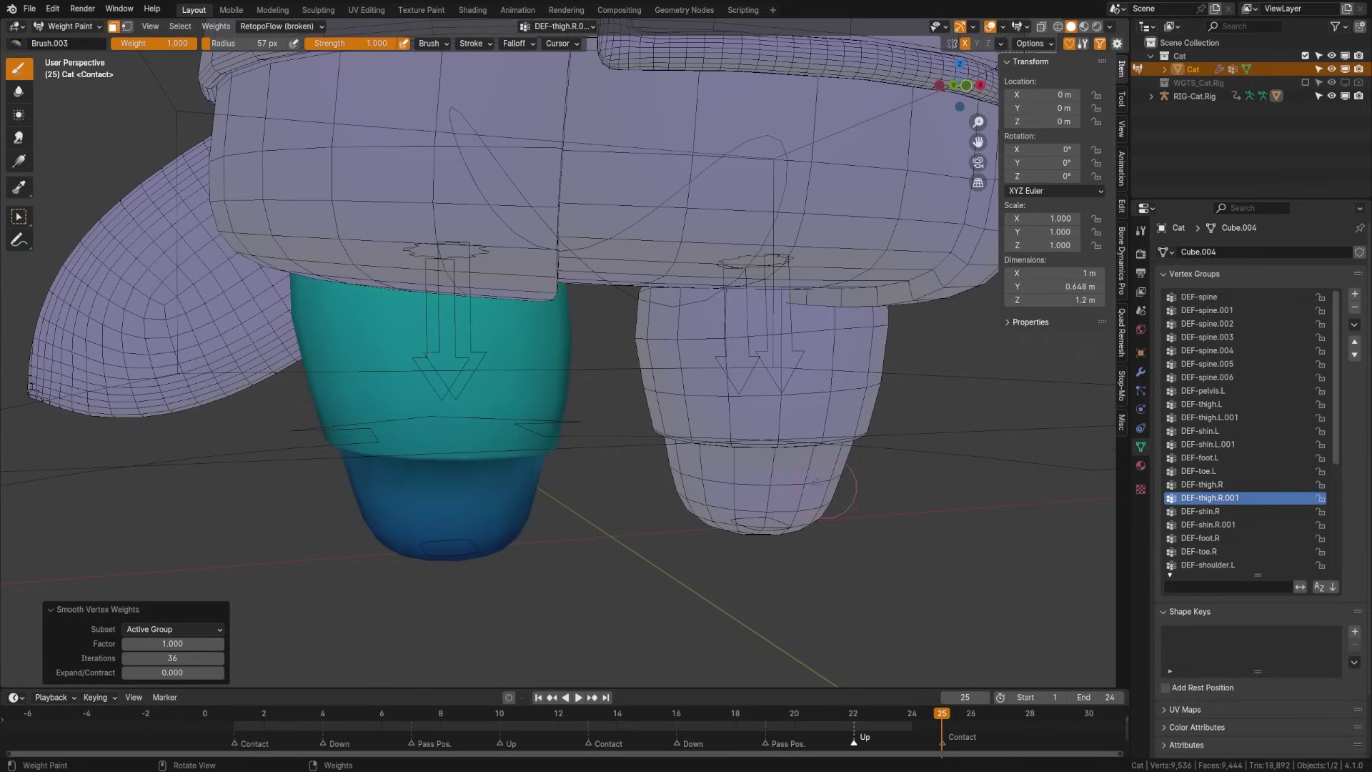
key(ctrl+z)
scroll(582, 516, down, 4)
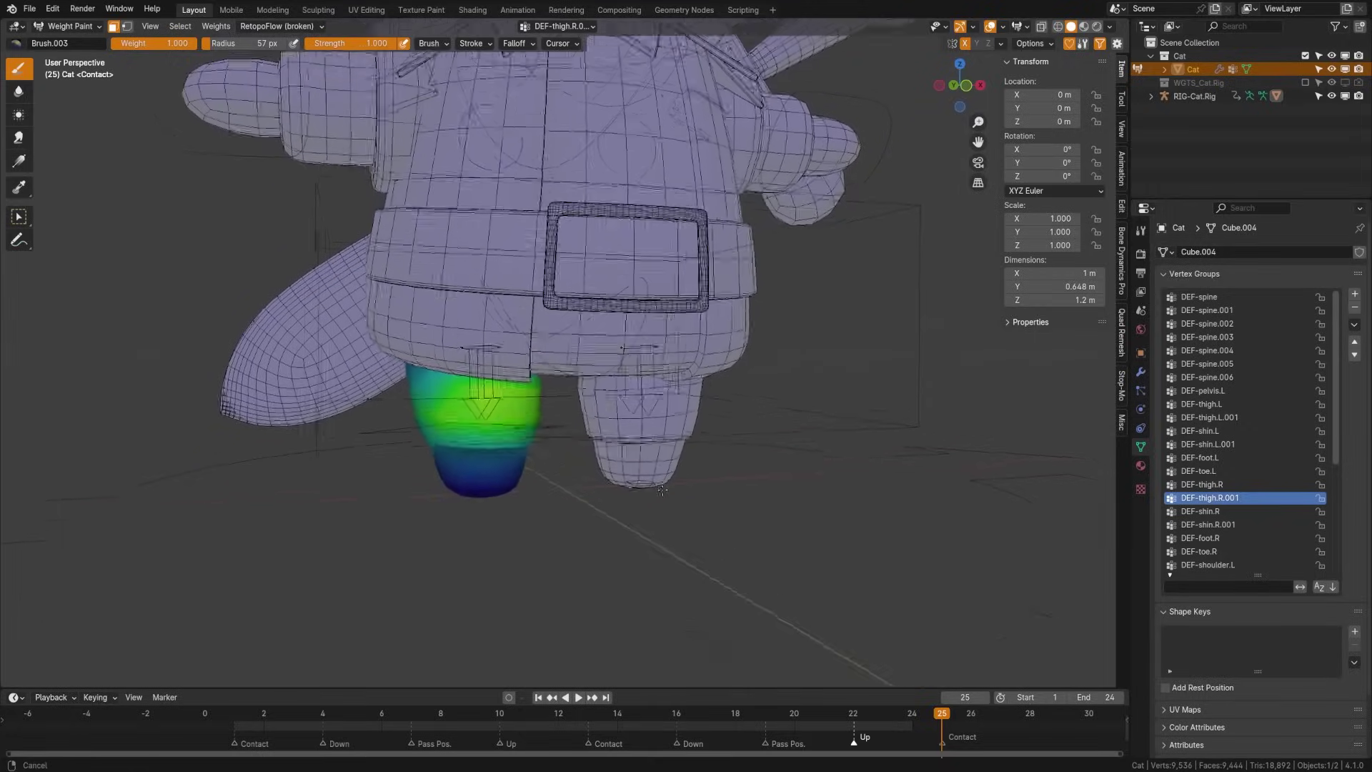
mouse_move(711, 457)
middle_down()
mouse_move(691, 482)
mouse_move(613, 468)
mouse_move(609, 553)
middle_up()
Leave Weight Paint for Object Mode and frame the whole cat.
key(ctrl+Tab)
scroll(613, 473, down, 1)
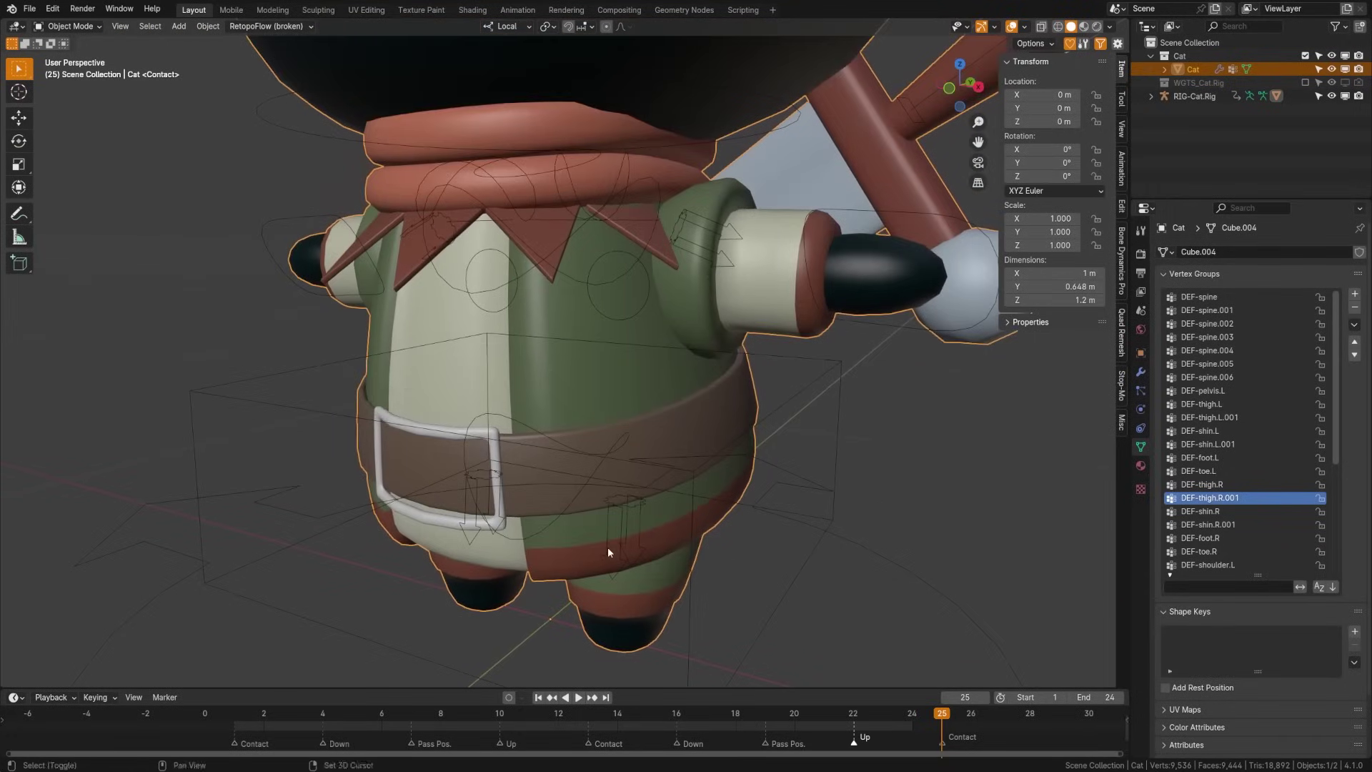
scroll(612, 539, down, 3)
scroll(616, 458, down, 1)
shift+middle_drag(620, 400, 506, 434)
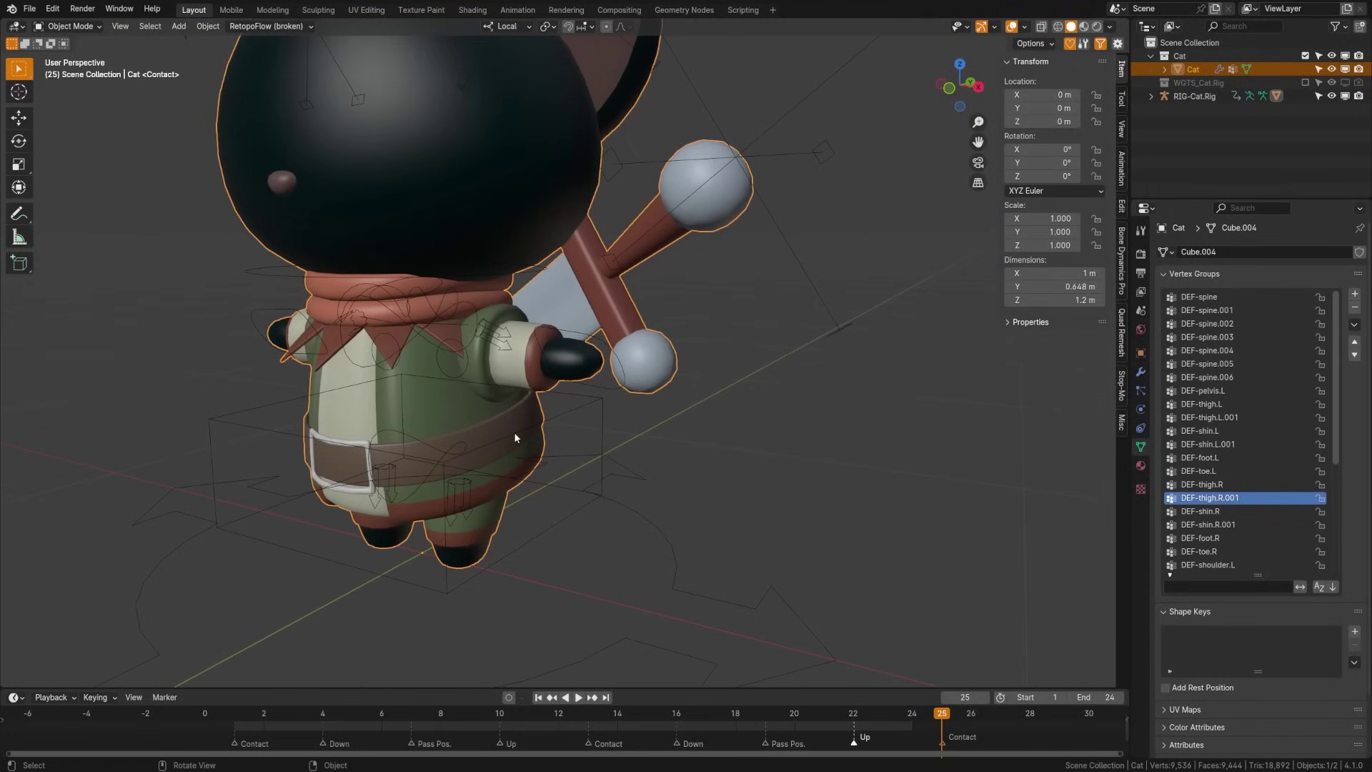
Test-move the rig's torso control twice in Pose Mode, cancelling each move.
click(513, 432)
key(ctrl+Tab)
key(g)
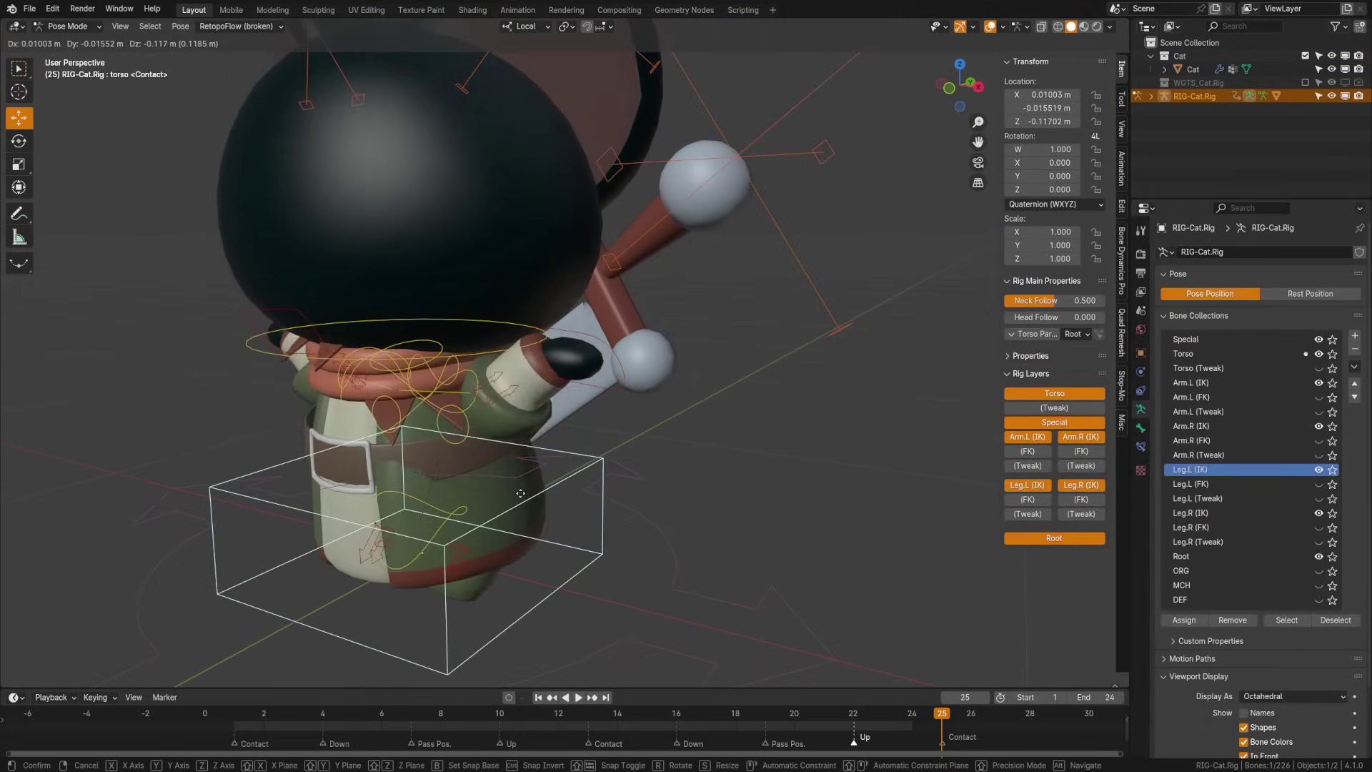
right_click(419, 348)
middle_drag(320, 357, 337, 378)
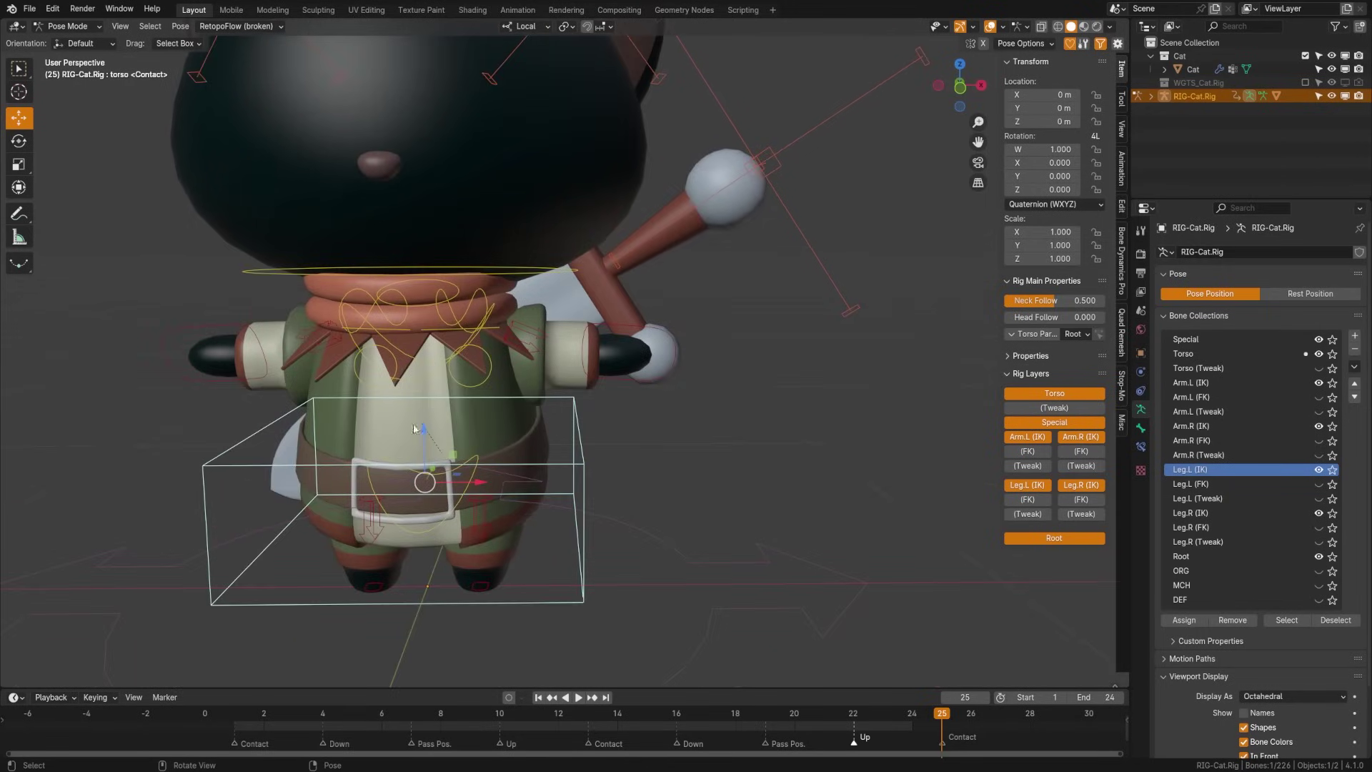
middle_drag(413, 425, 341, 449)
key(g)
right_click(492, 471)
middle_drag(429, 350, 510, 368)
scroll(506, 338, down, 3)
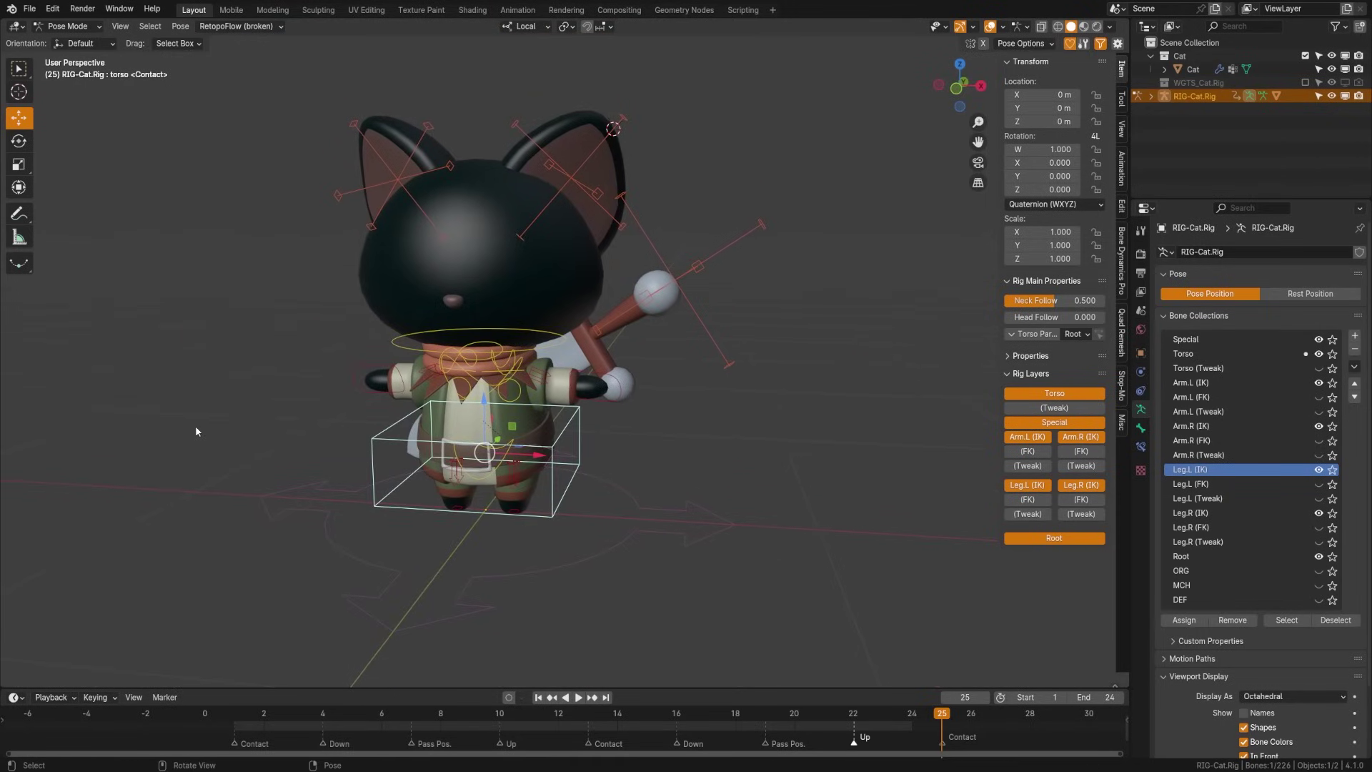
middle_drag(635, 382, 697, 433)
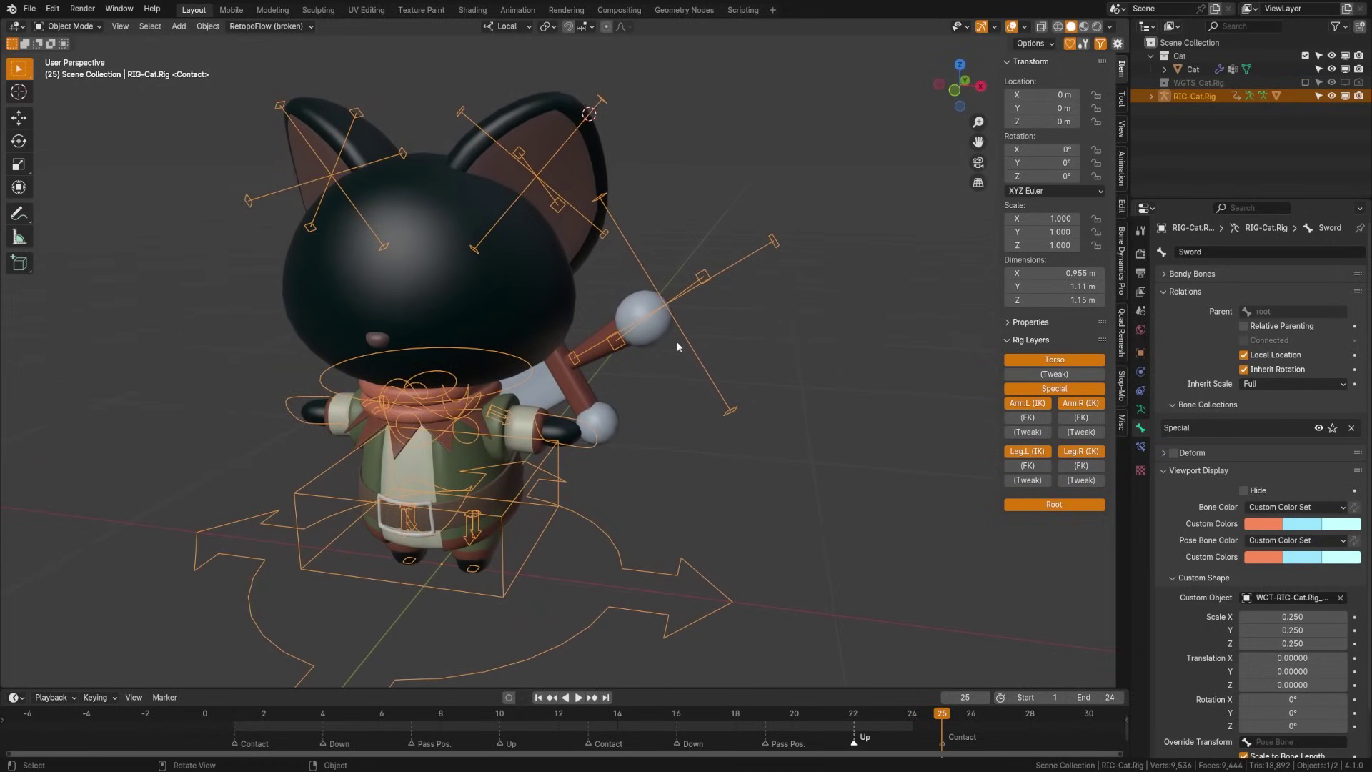
Select the Sword bone, then return to Object Mode and show the Cat mesh's vertex groups.
key(ctrl+Tab)
click(703, 373)
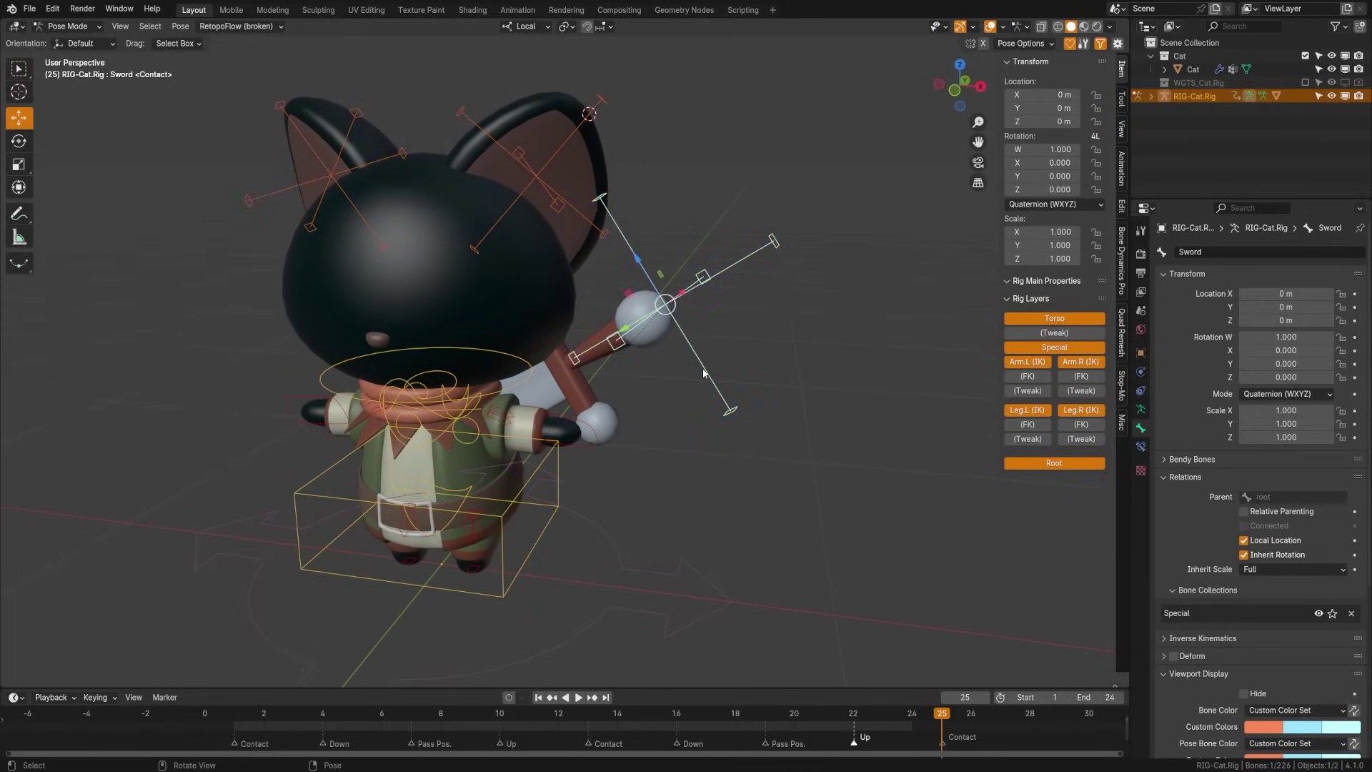
key(ctrl+Tab)
click(501, 307)
click(1140, 447)
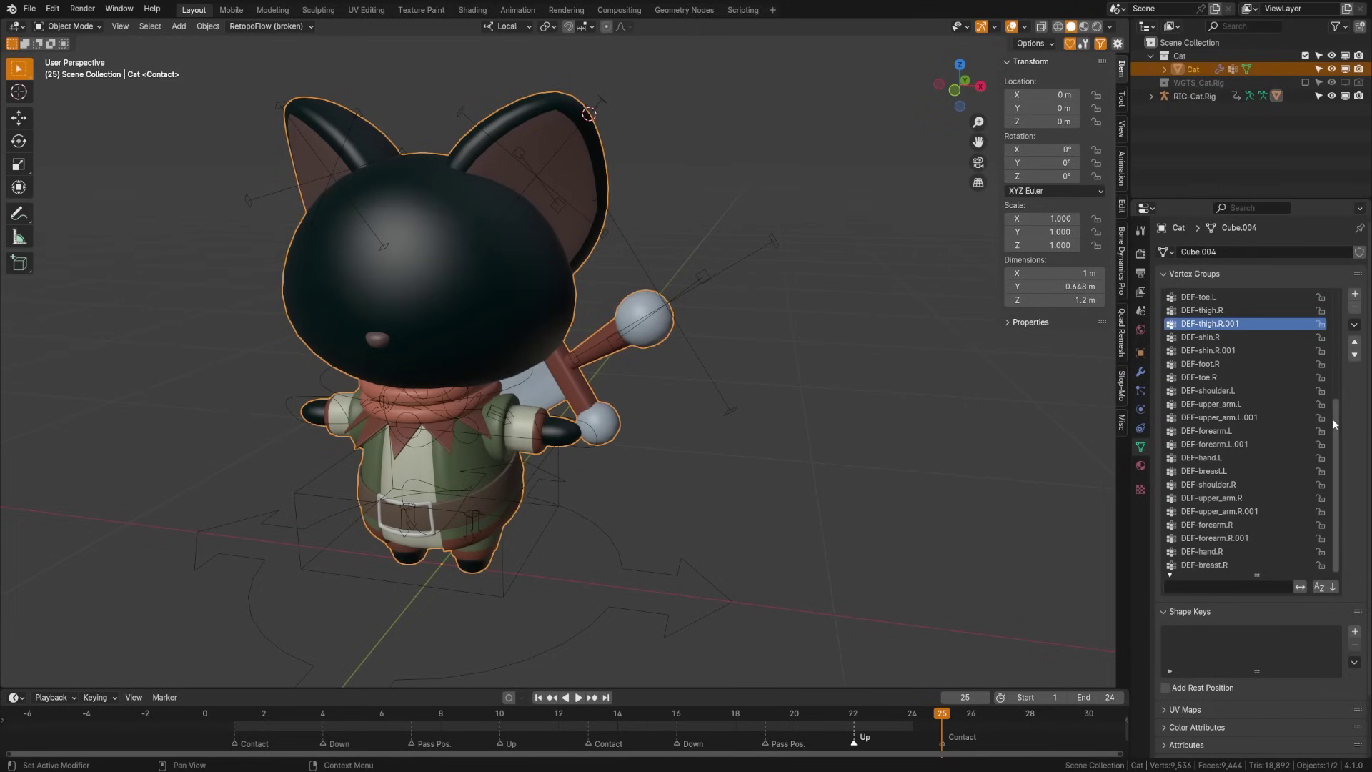
Put RIG-Cat.Rig into Edit Mode and orbit to a side view of the rig.
drag(1333, 419, 1337, 458)
click(671, 307)
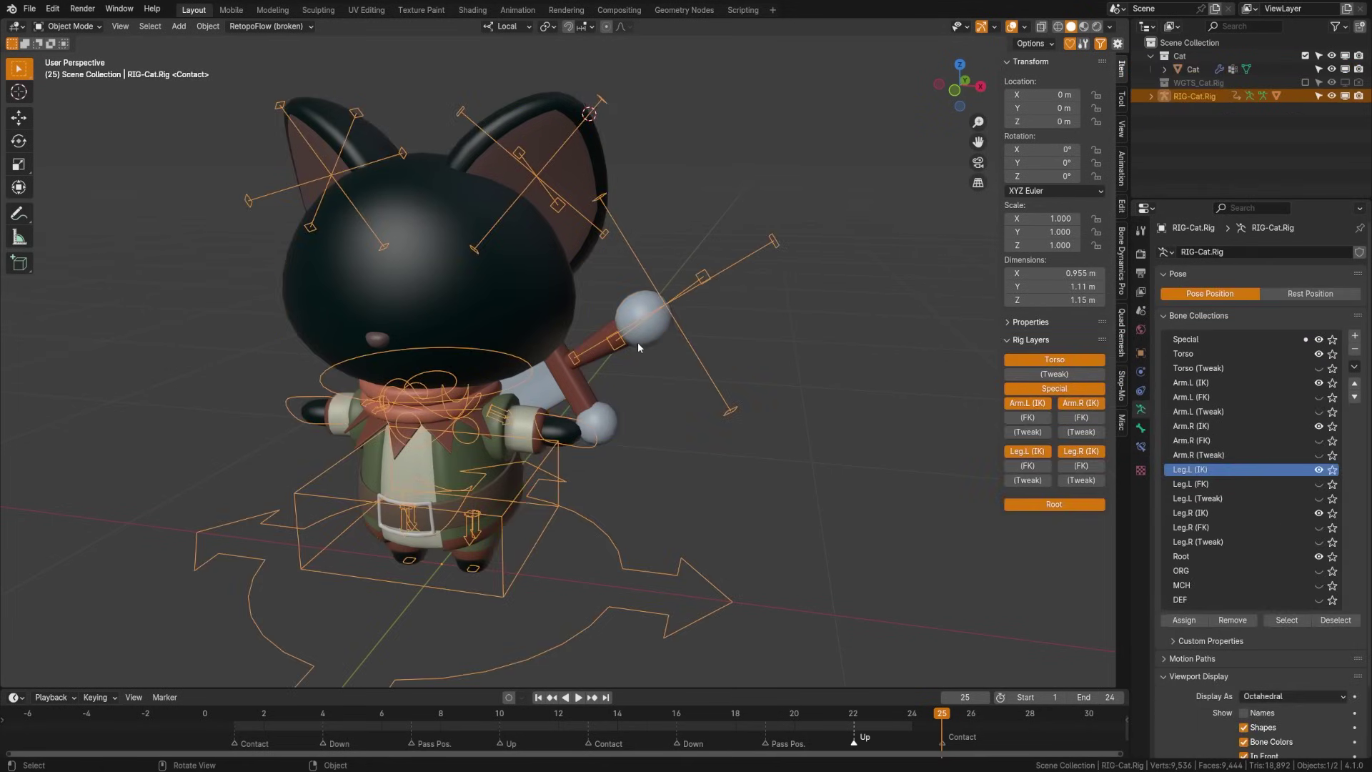
key(Tab)
click(760, 346)
middle_drag(715, 414, 901, 429)
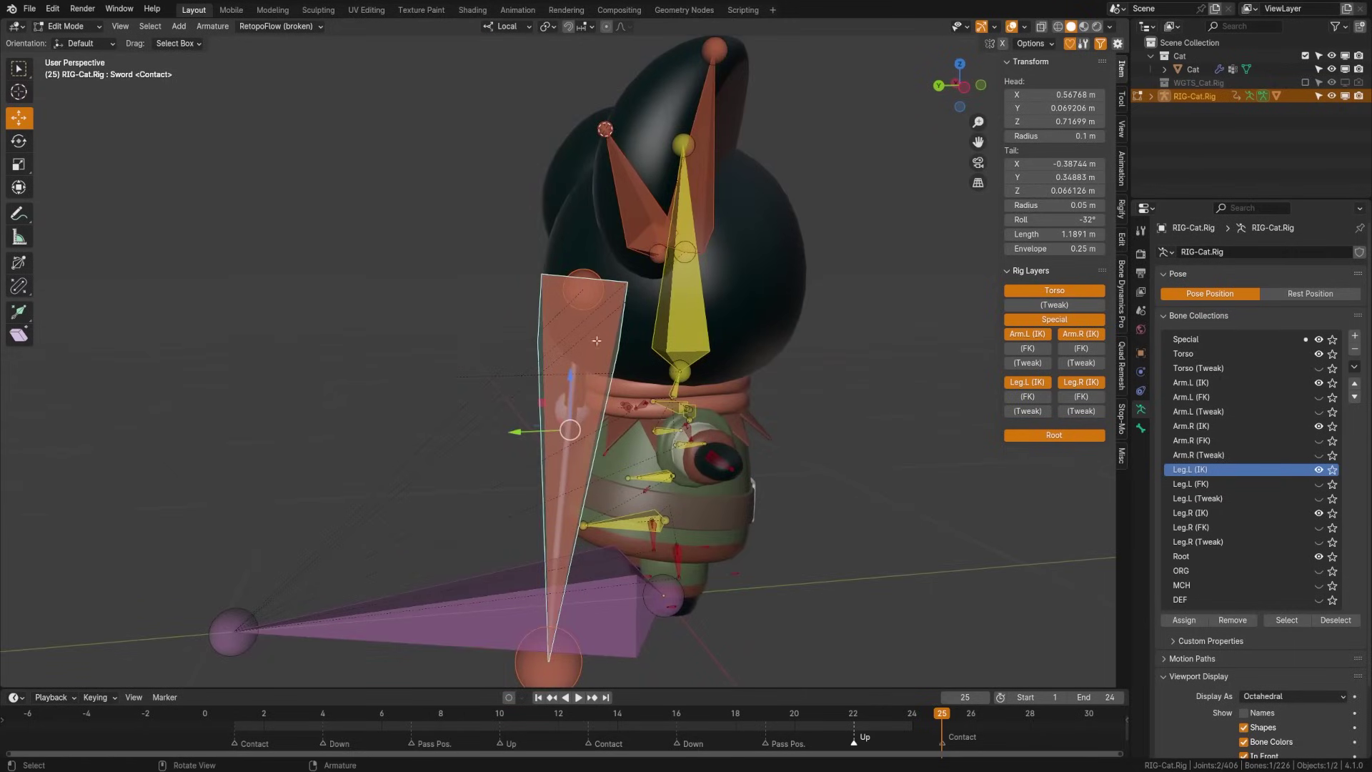
Turn on Deform for the Sword bone in its Bone Properties.
click(1141, 429)
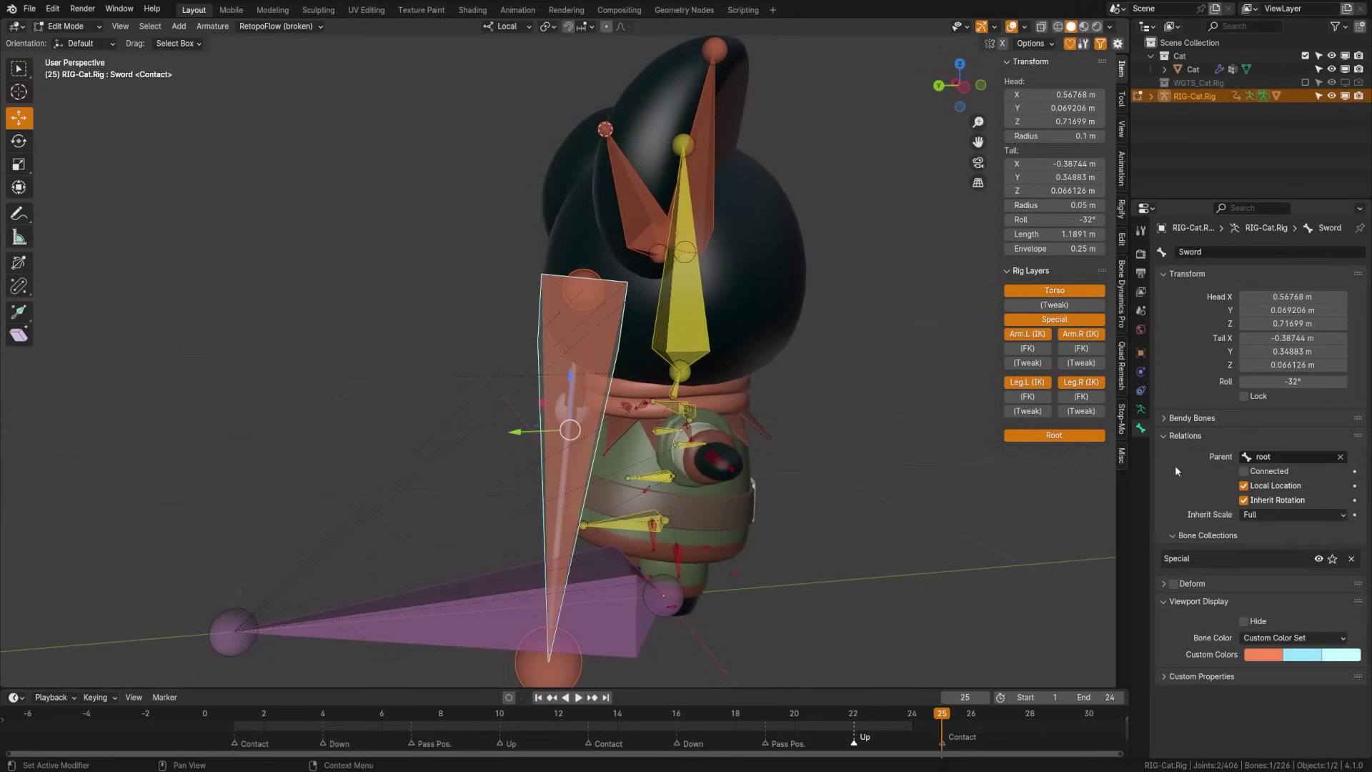
click(1165, 584)
middle_drag(900, 557, 744, 549)
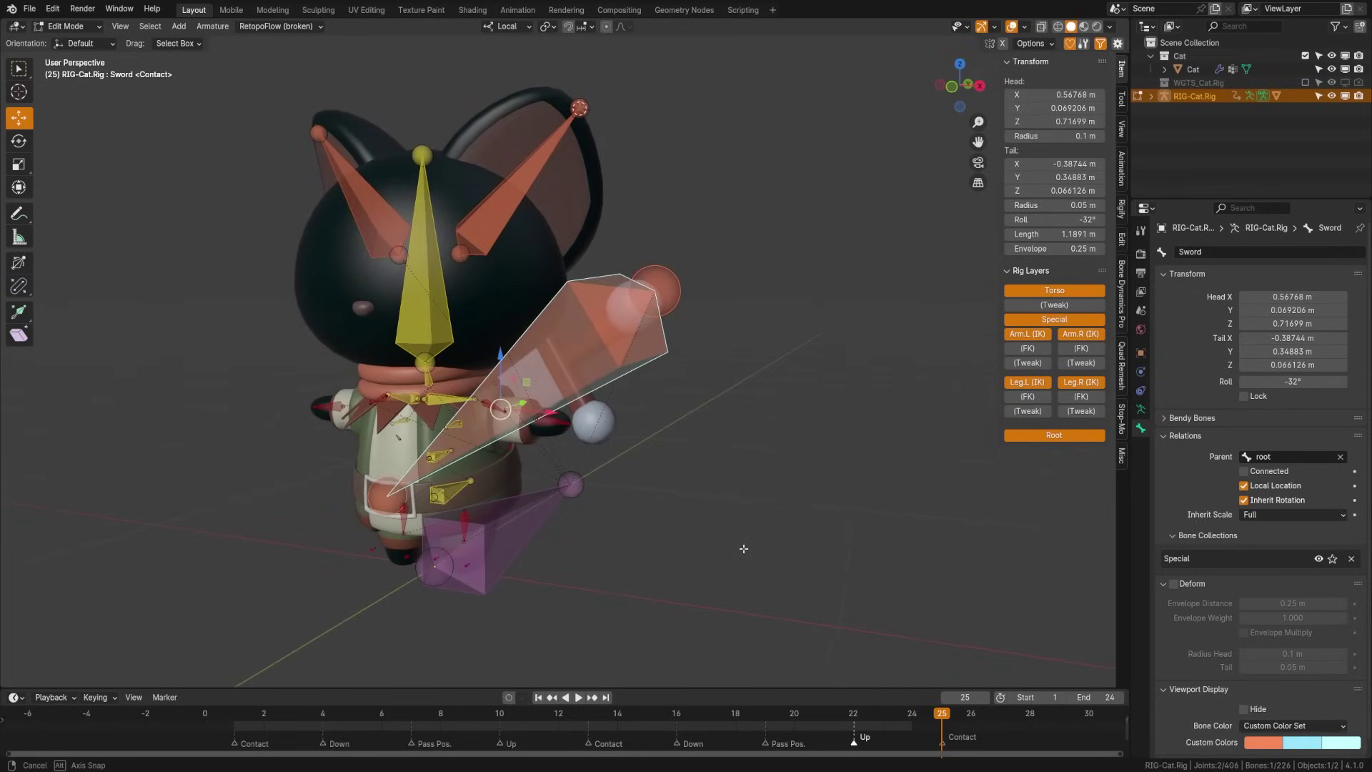
click(1176, 585)
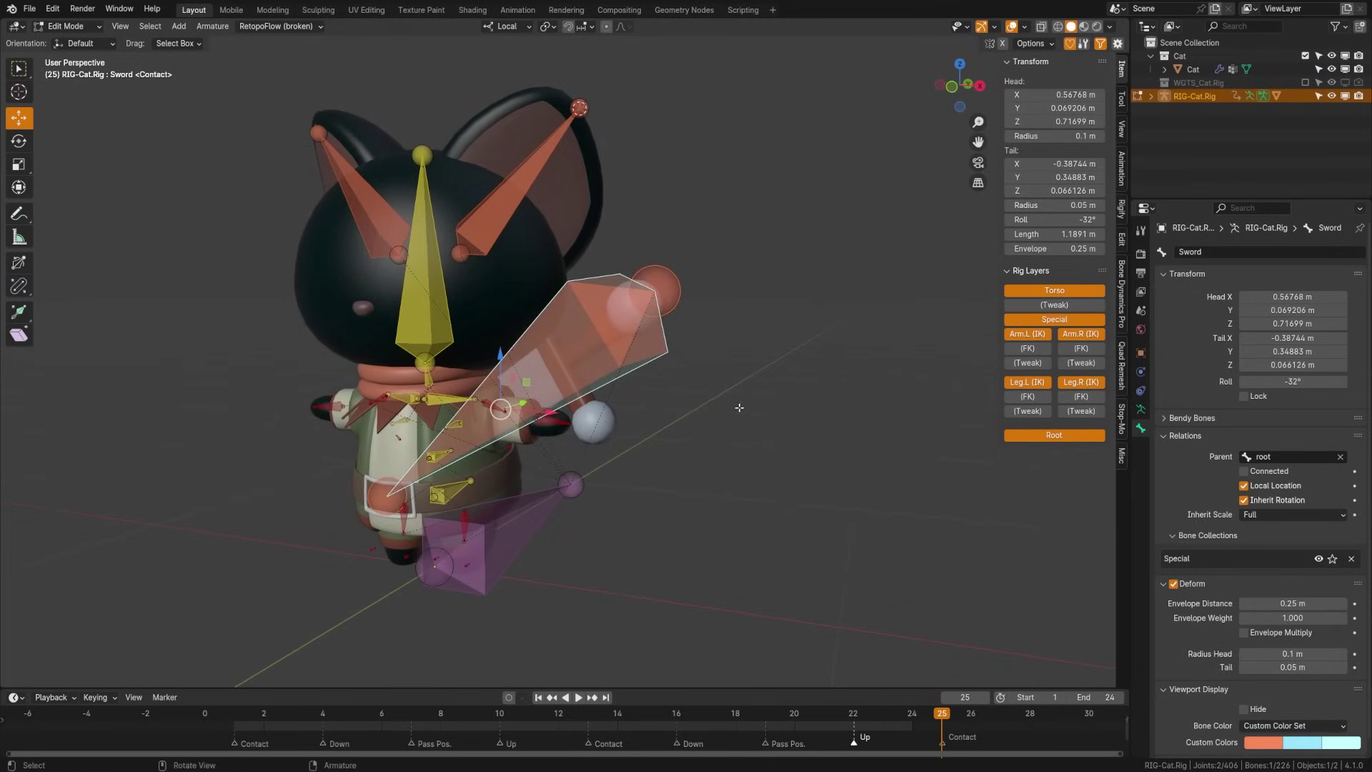
Enable Deform on the Ear.L and Ear.R bones, then return to Object Mode on the Cat mesh.
click(521, 186)
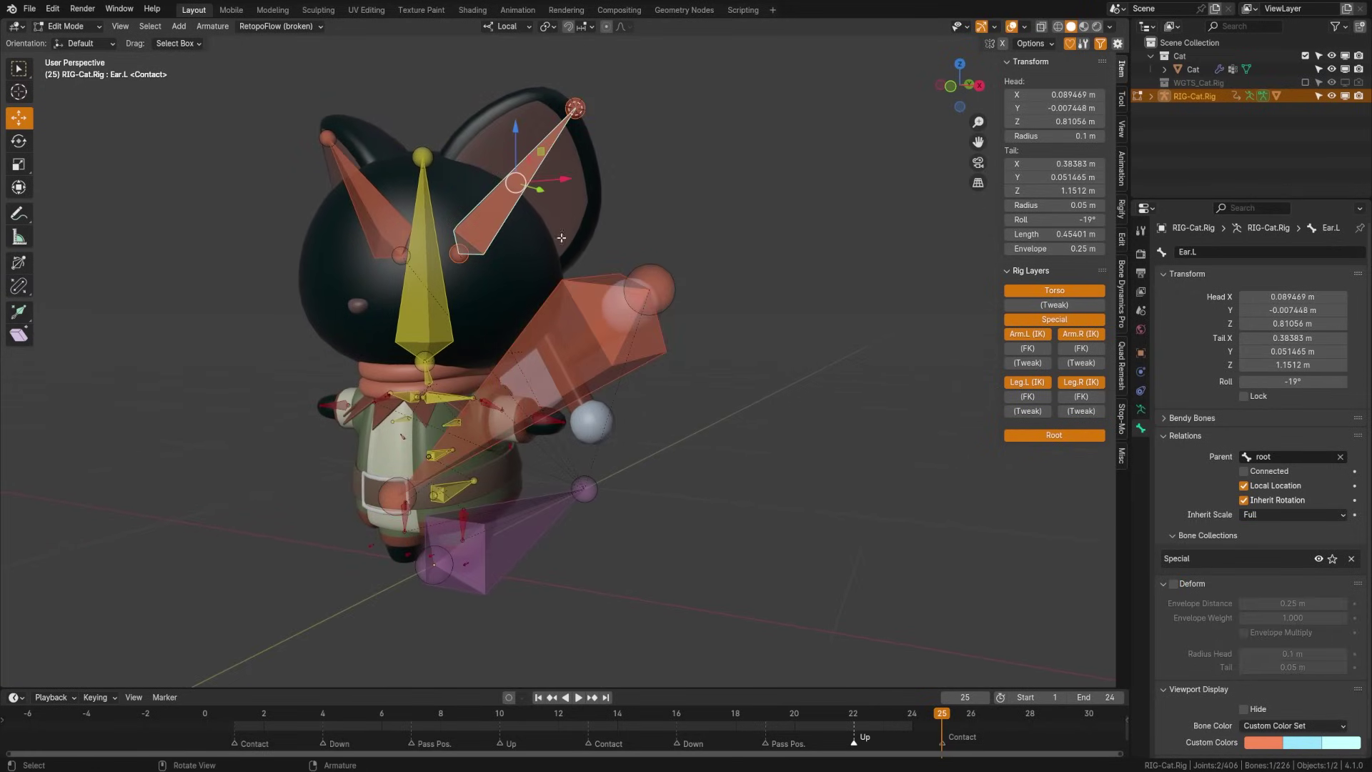
click(1170, 583)
click(378, 237)
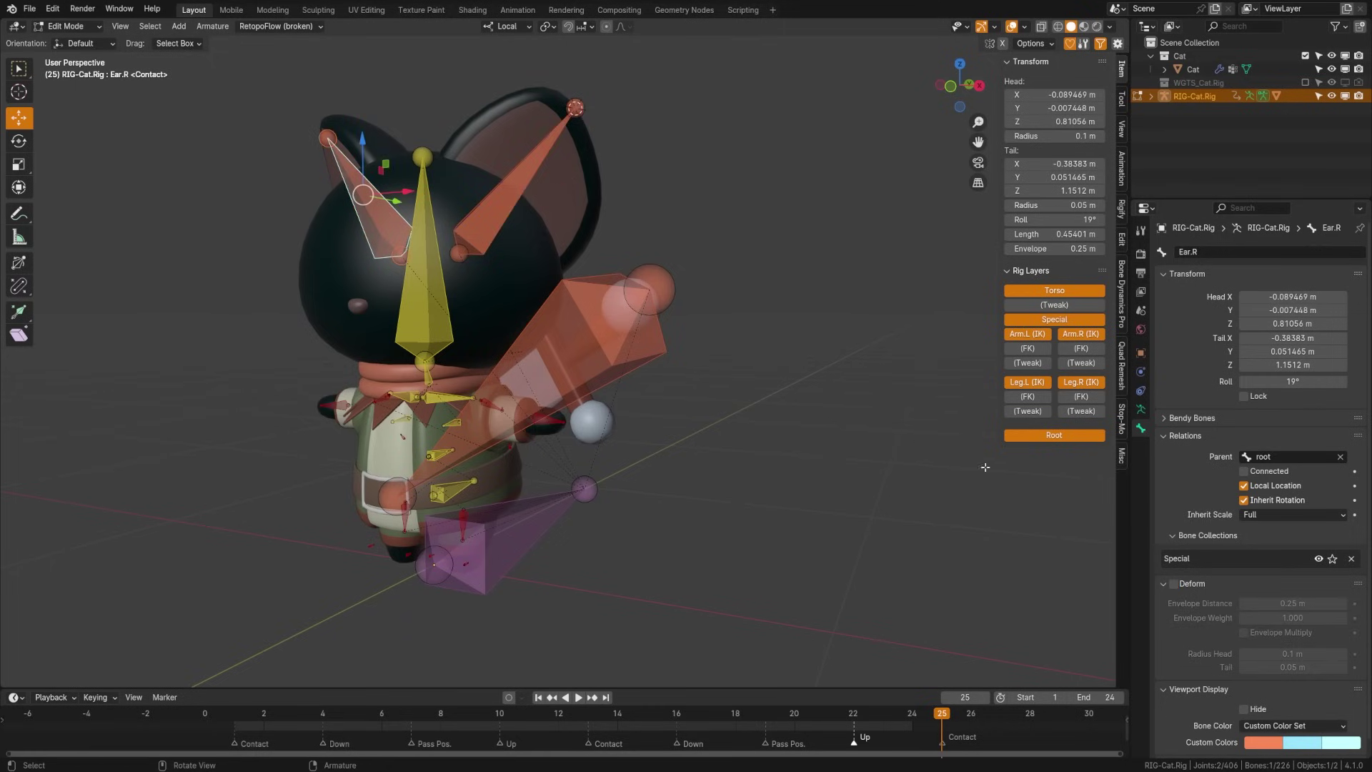
click(1173, 584)
key(ctrl+Tab)
click(480, 361)
click(480, 315)
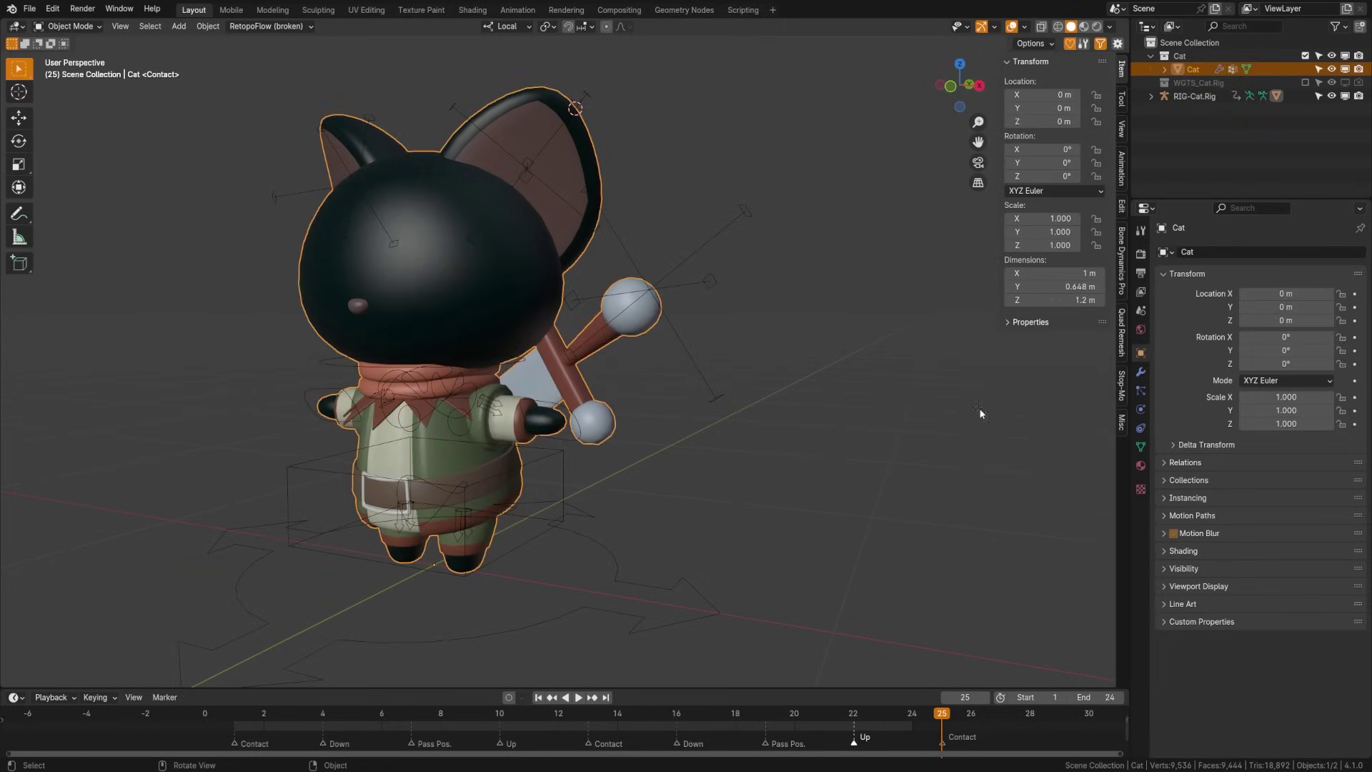
Add three new vertex groups (Group, Group.001, Group.002) to the Cat mesh, then select the rig.
click(1140, 446)
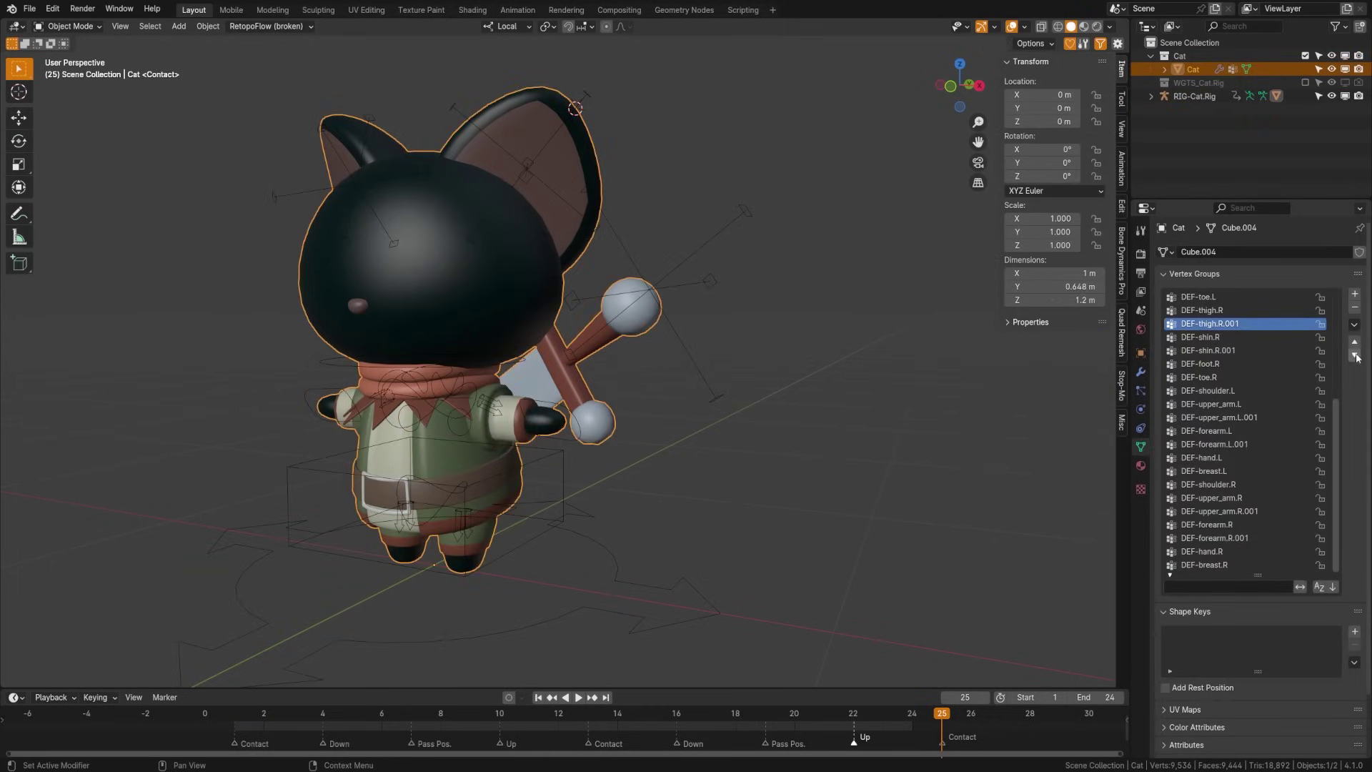
click(1241, 564)
click(1354, 295)
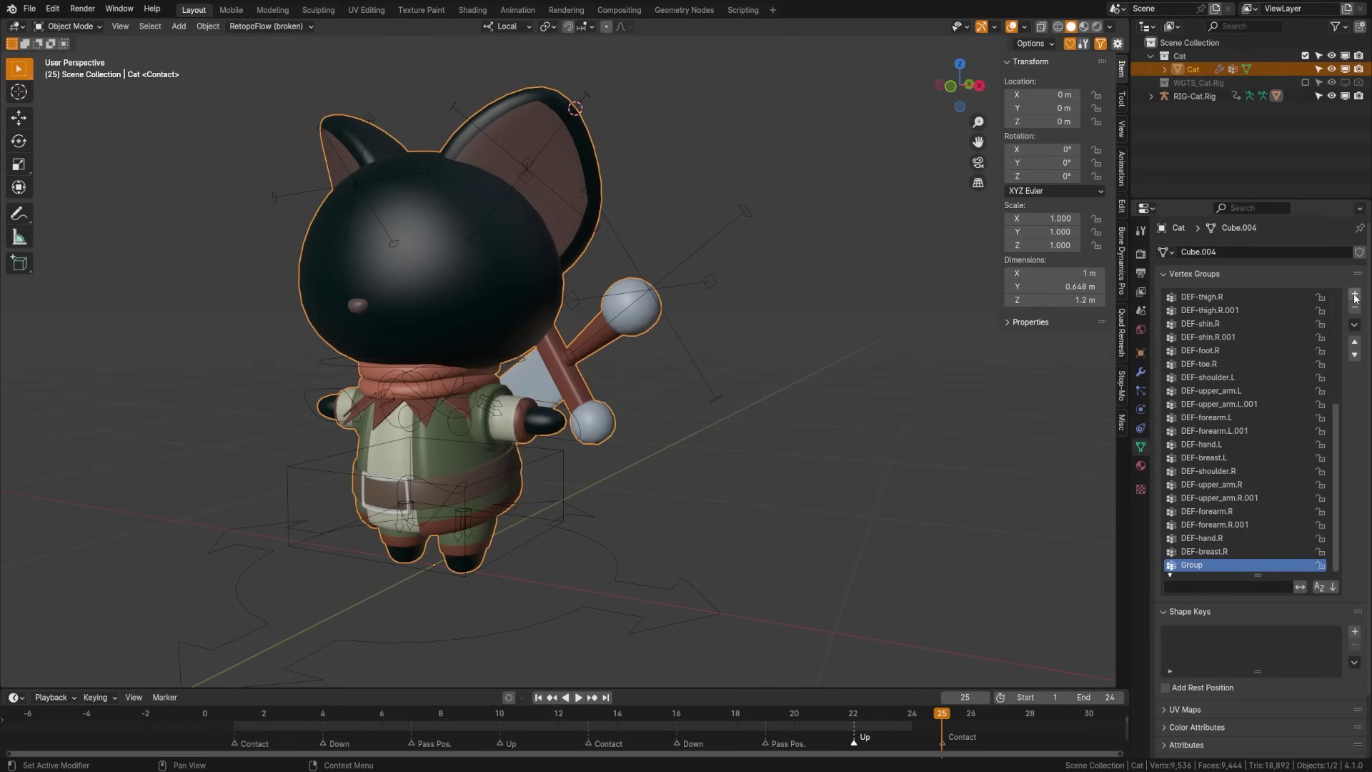
click(1353, 295)
click(1354, 295)
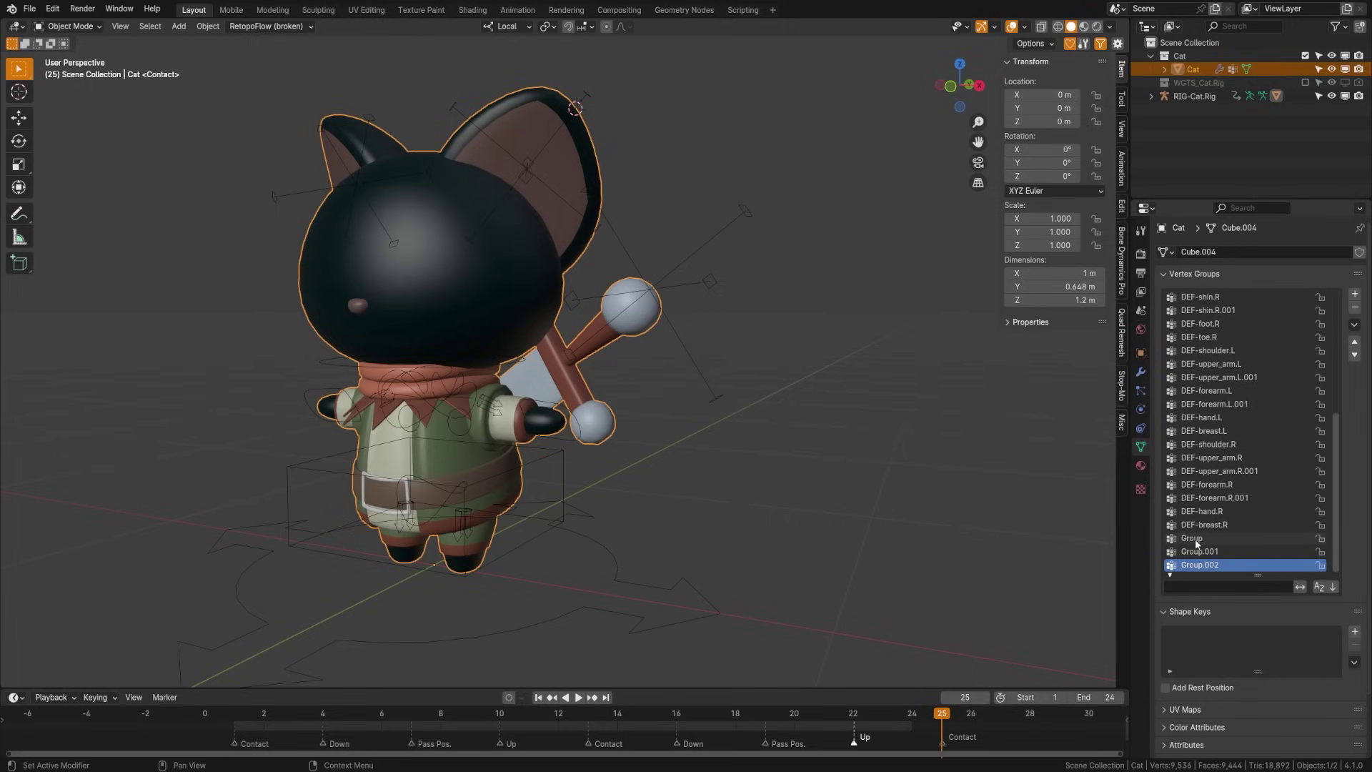
click(663, 286)
Check the Sword and Ear.L bones in Pose Mode, then put the Cat mesh into Edit Mode.
key(ctrl+Tab)
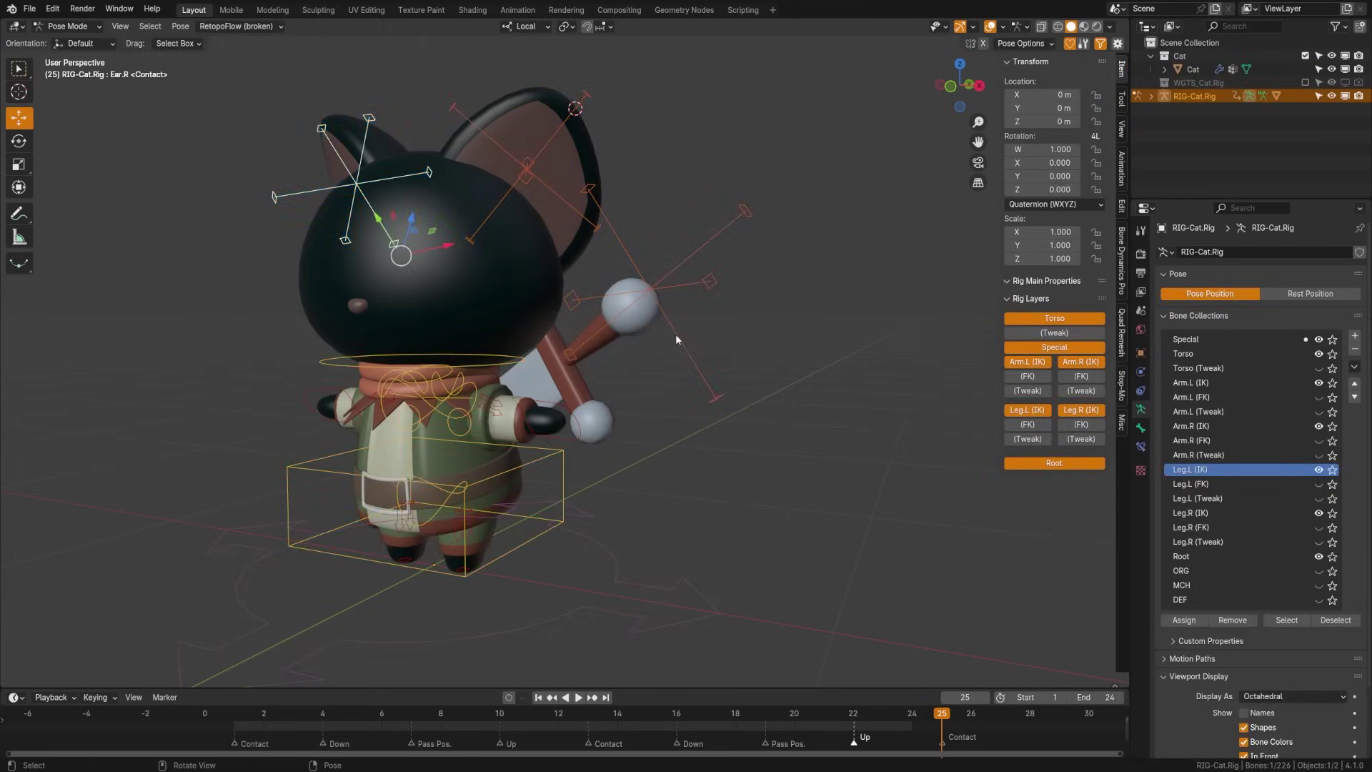
click(675, 333)
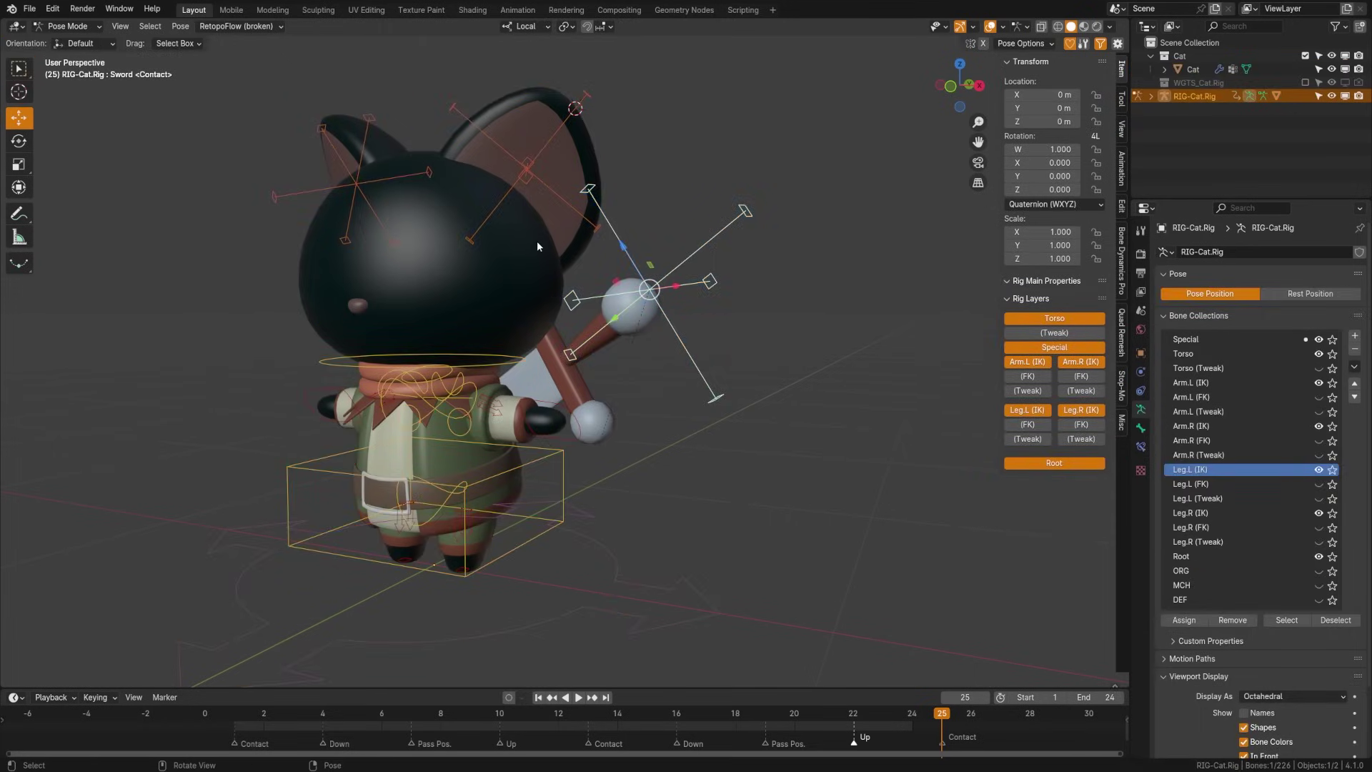
click(527, 171)
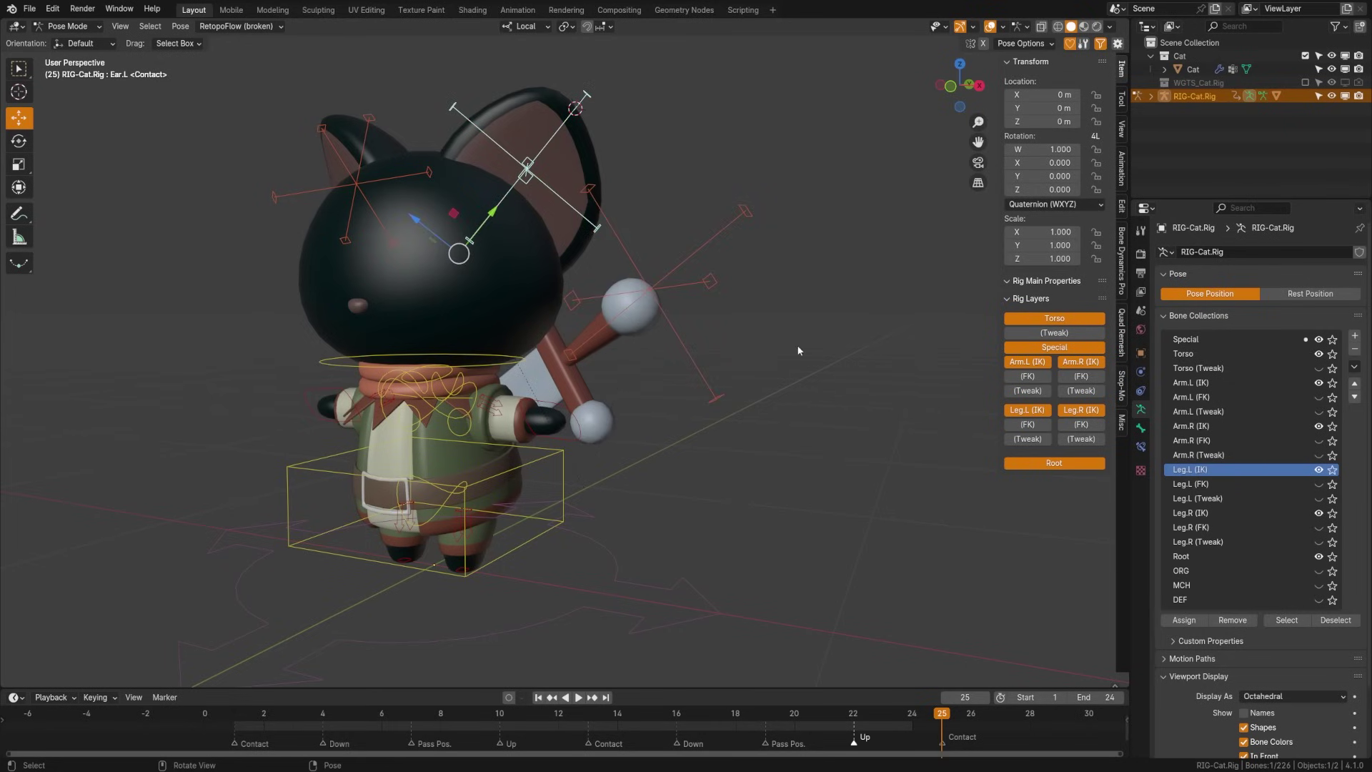
key(Tab)
click(627, 352)
click(598, 329)
key(Tab)
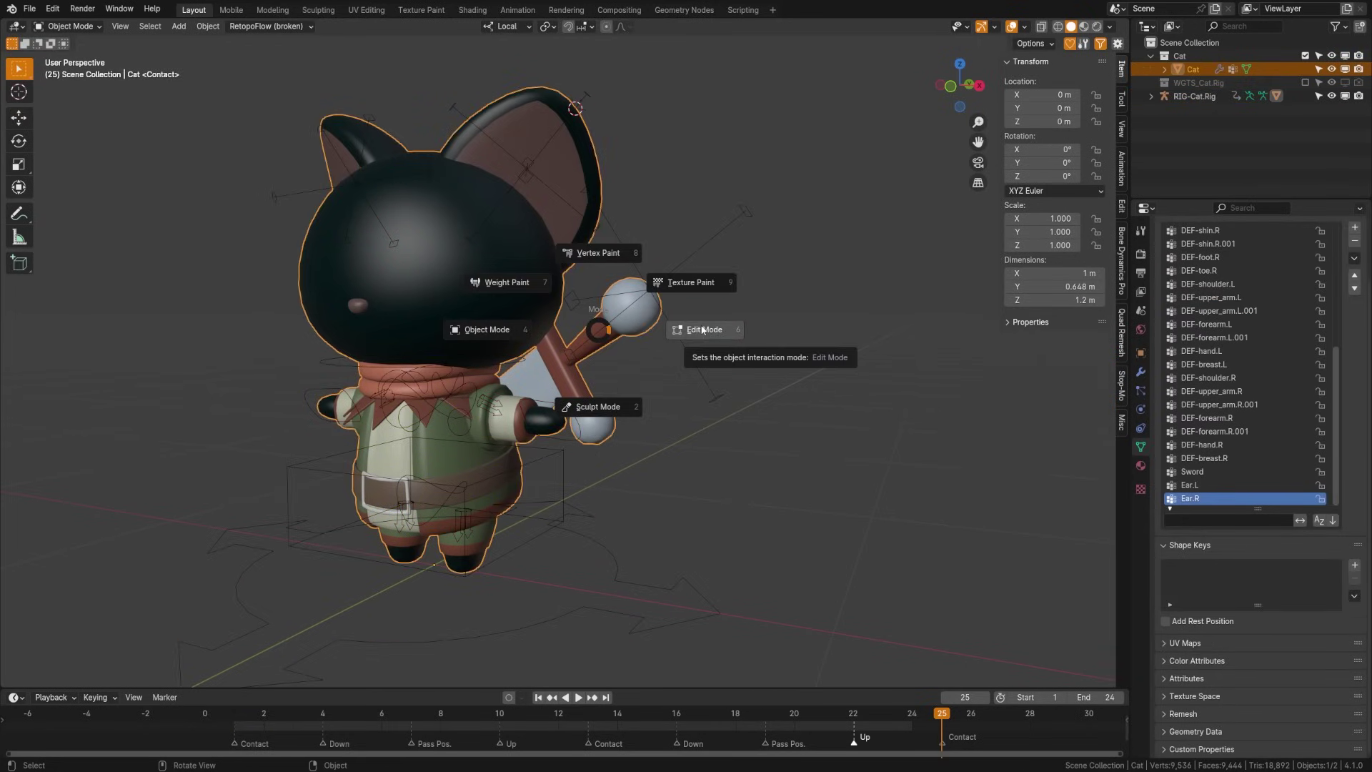
click(702, 329)
Select the whole connected sword hilt and assign it to the Sword vertex group.
middle_drag(699, 366, 404, 411)
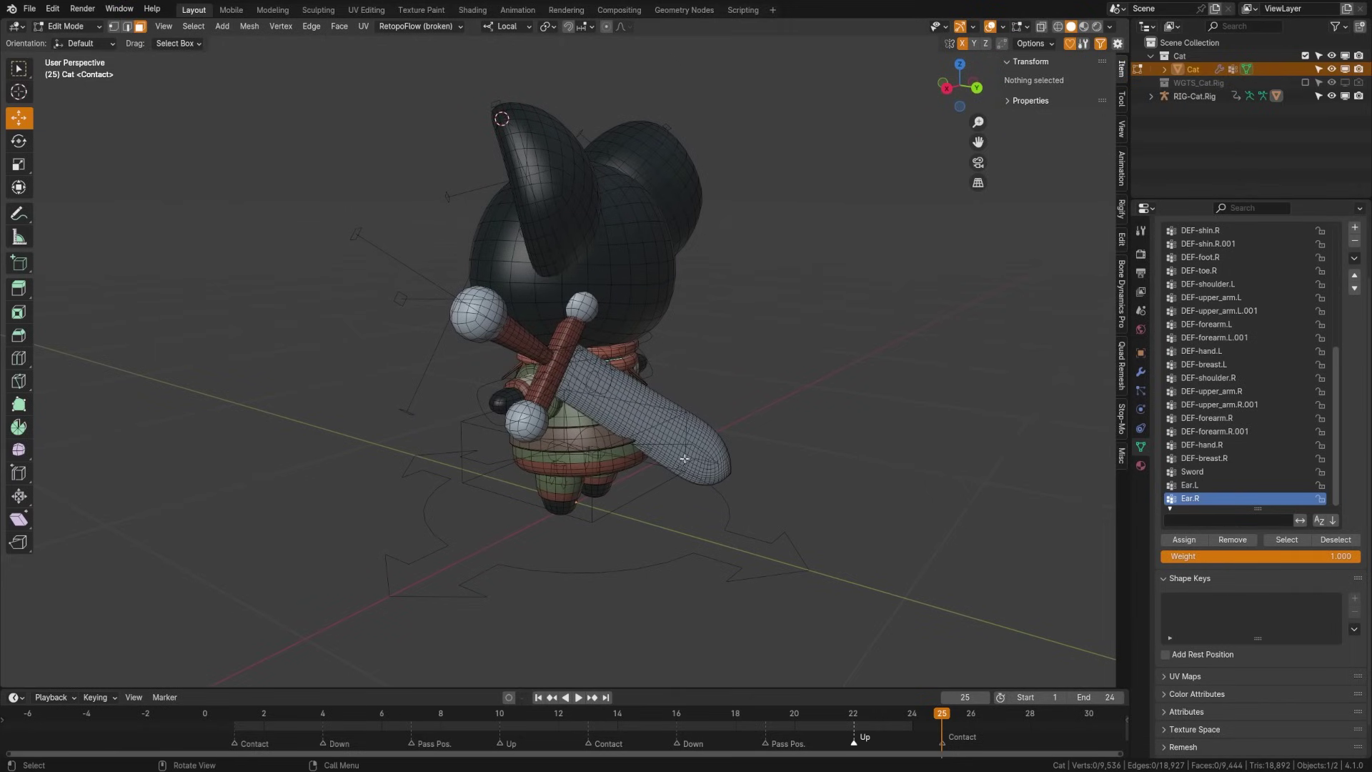
scroll(684, 458, up, 3)
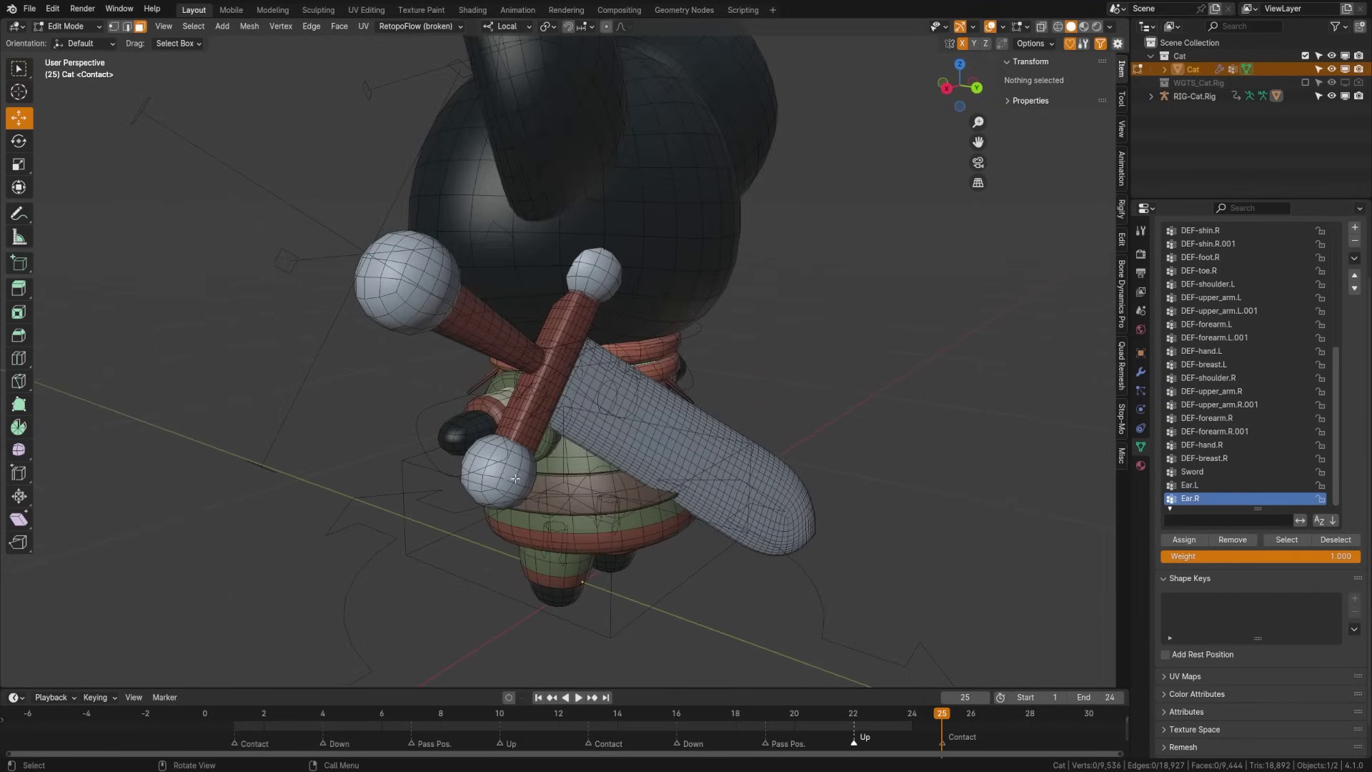
key(l)
key(l)
key(l)
key(l)
key(l)
key(l)
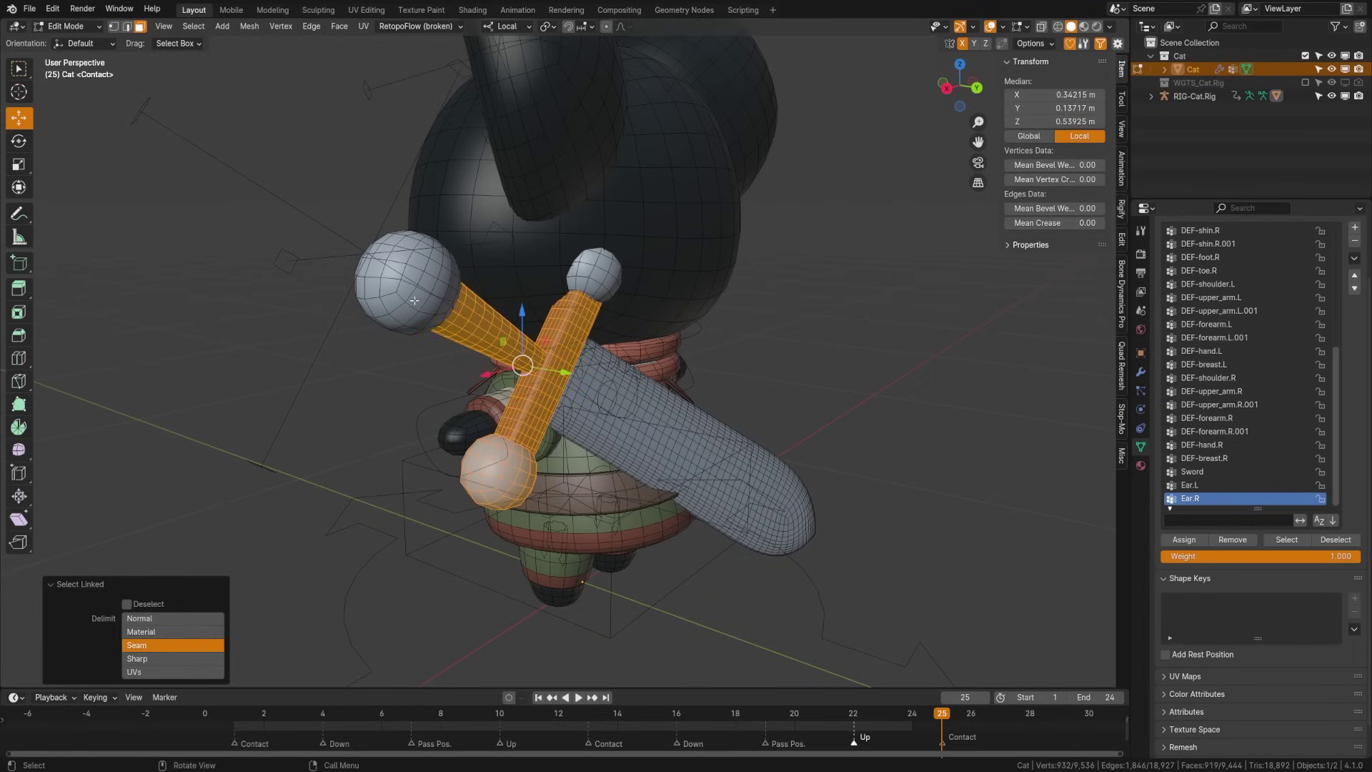
click(1231, 472)
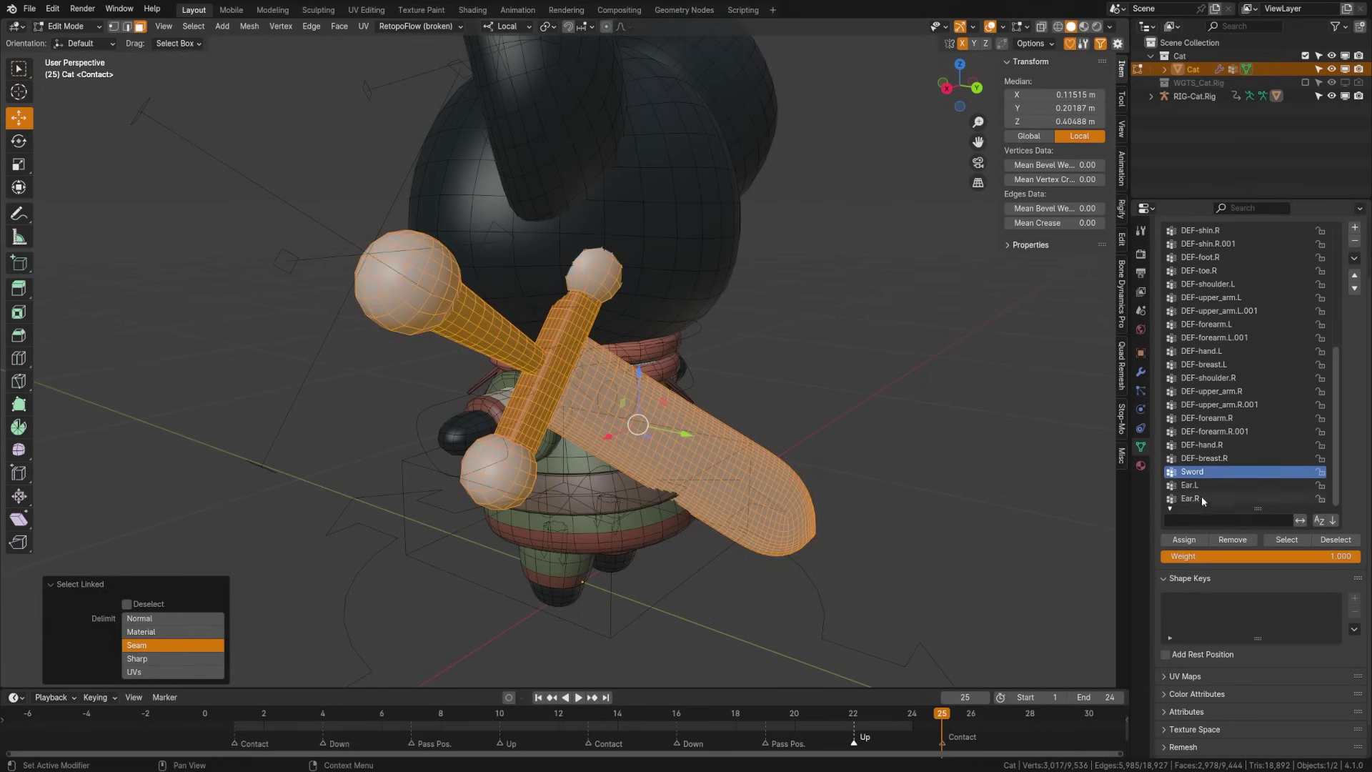
click(1184, 539)
Inspect the Sword group weights in Weight Paint mode, then return to Object Mode.
key(ctrl+Tab)
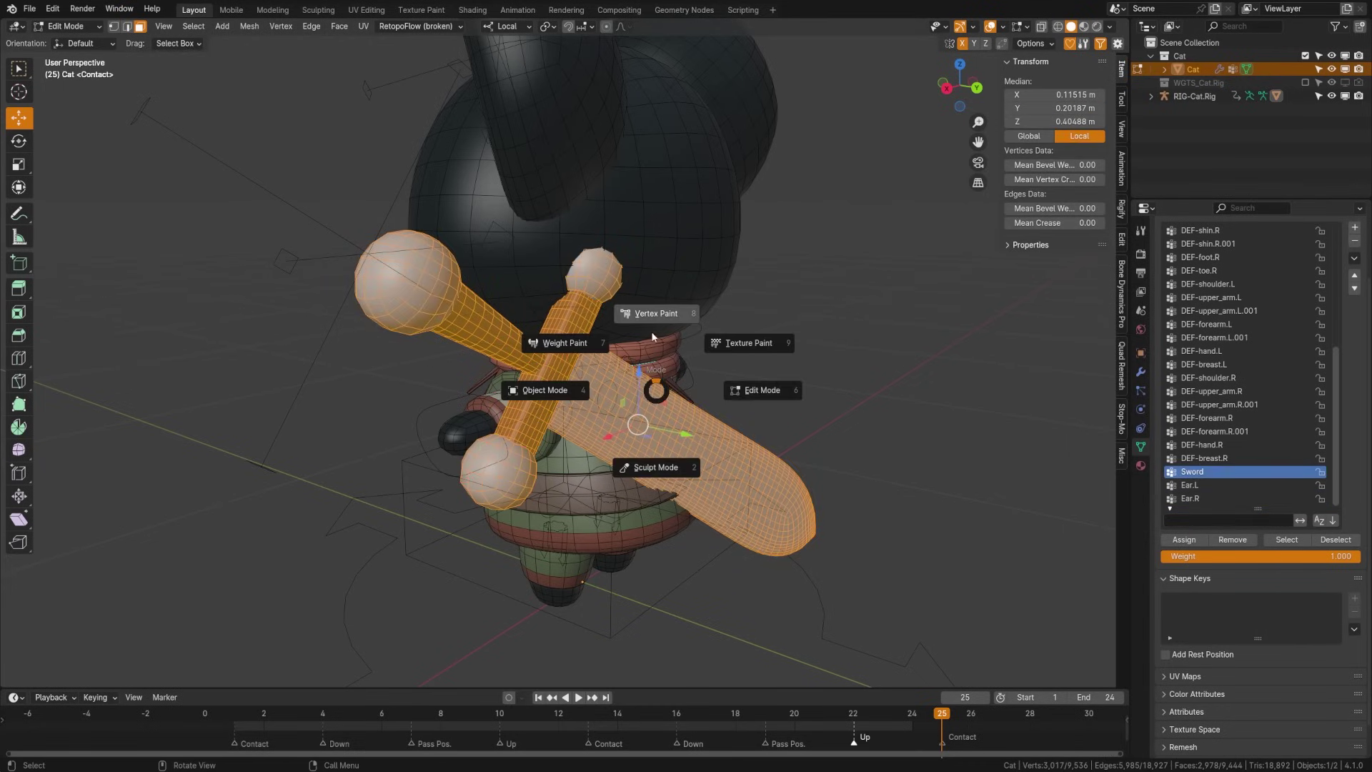
click(592, 348)
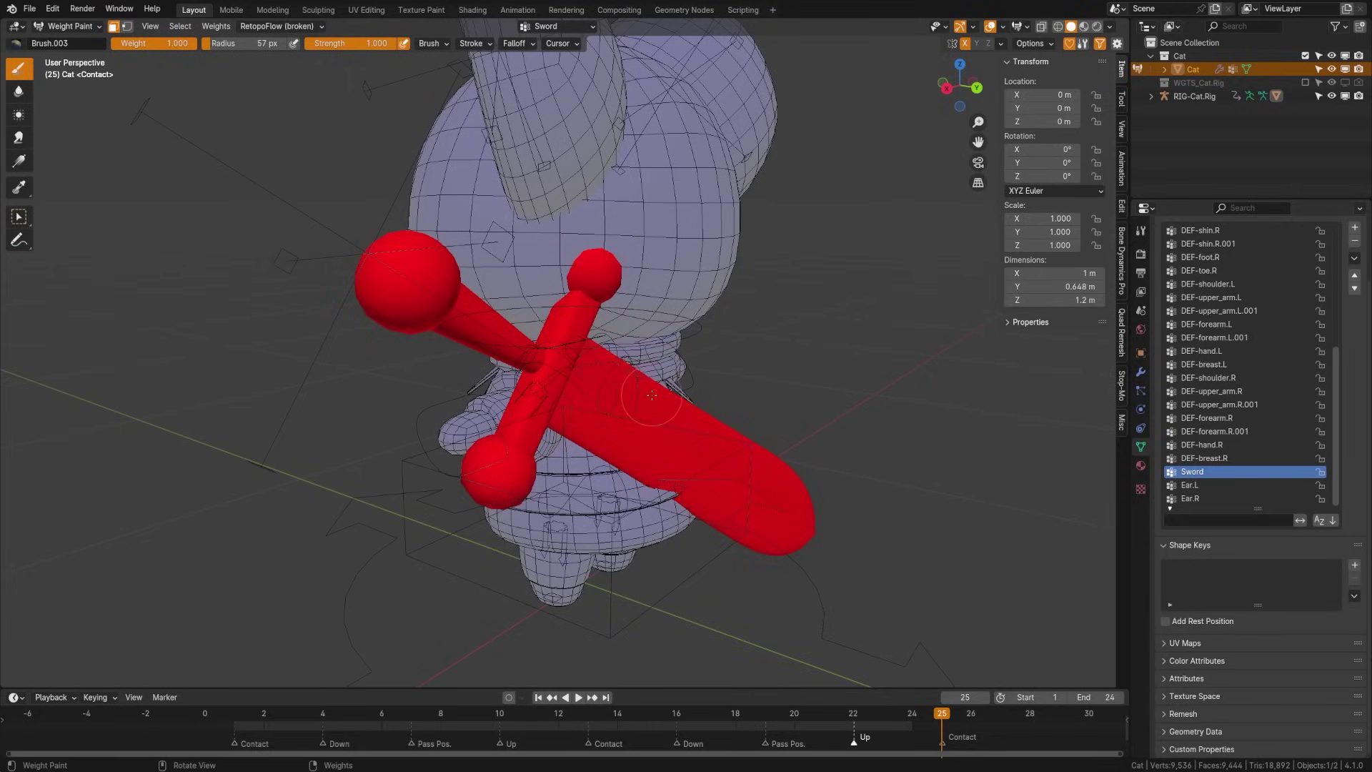
key(ctrl+Tab)
click(601, 345)
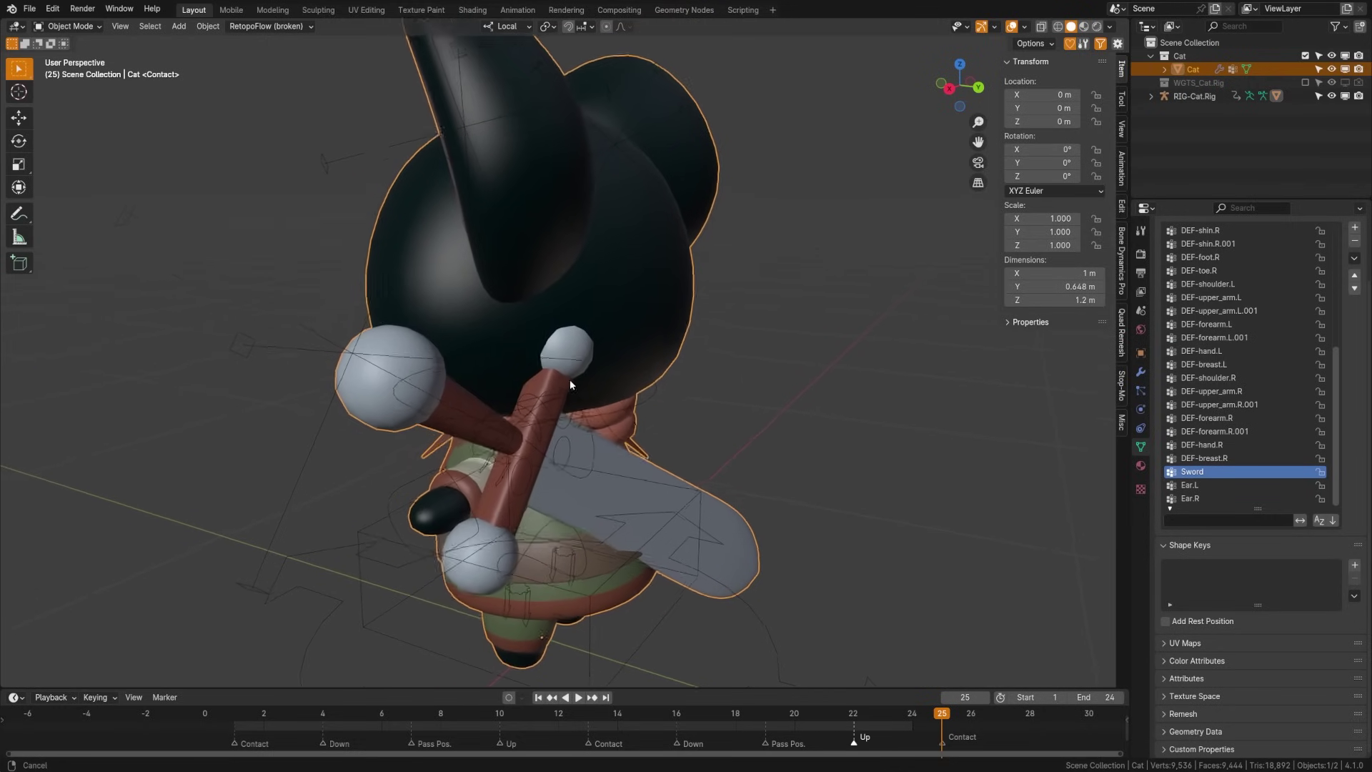
In Pose Mode, move the Sword bone to test the sword, then undo the move.
middle_drag(569, 381, 593, 391)
click(558, 484)
key(ctrl+Tab)
scroll(534, 510, down, 3)
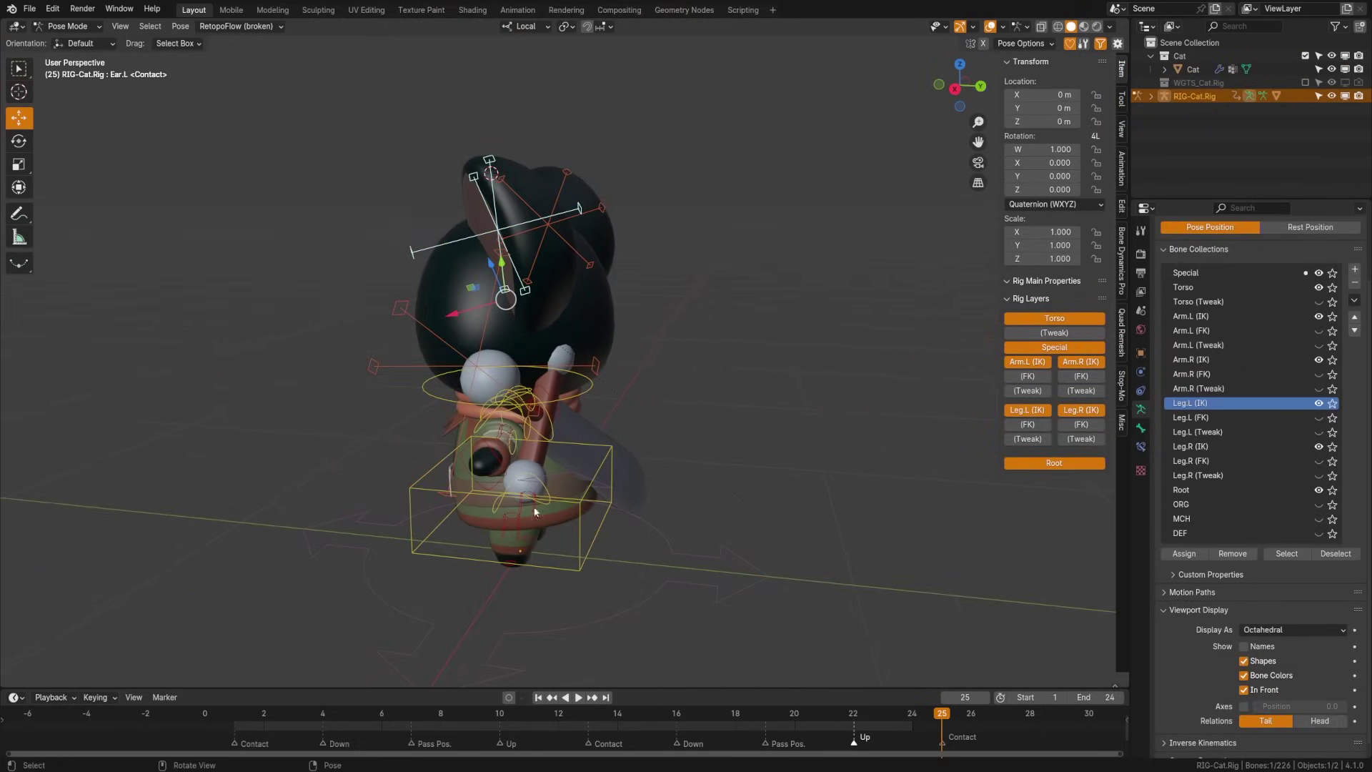
click(447, 346)
middle_drag(486, 368, 607, 432)
key(g)
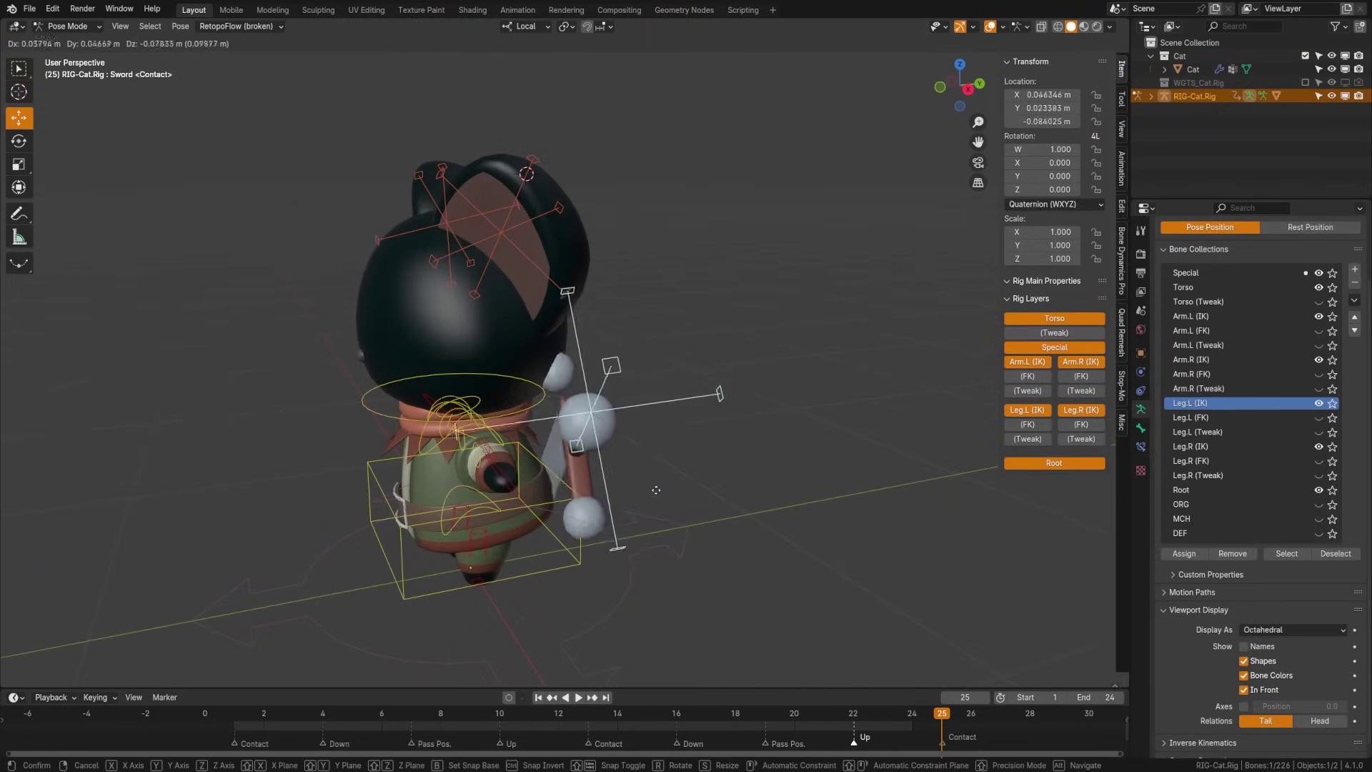
click(869, 498)
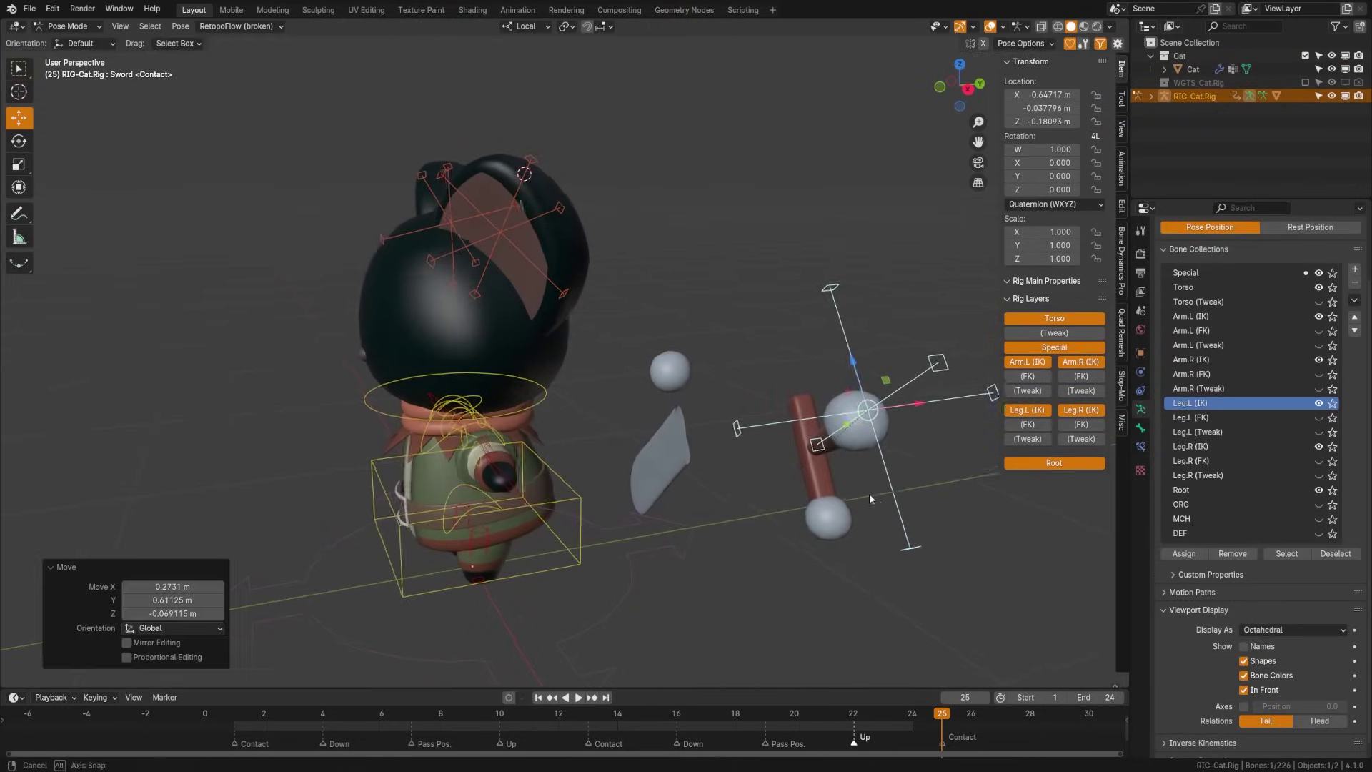
middle_drag(869, 495, 542, 521)
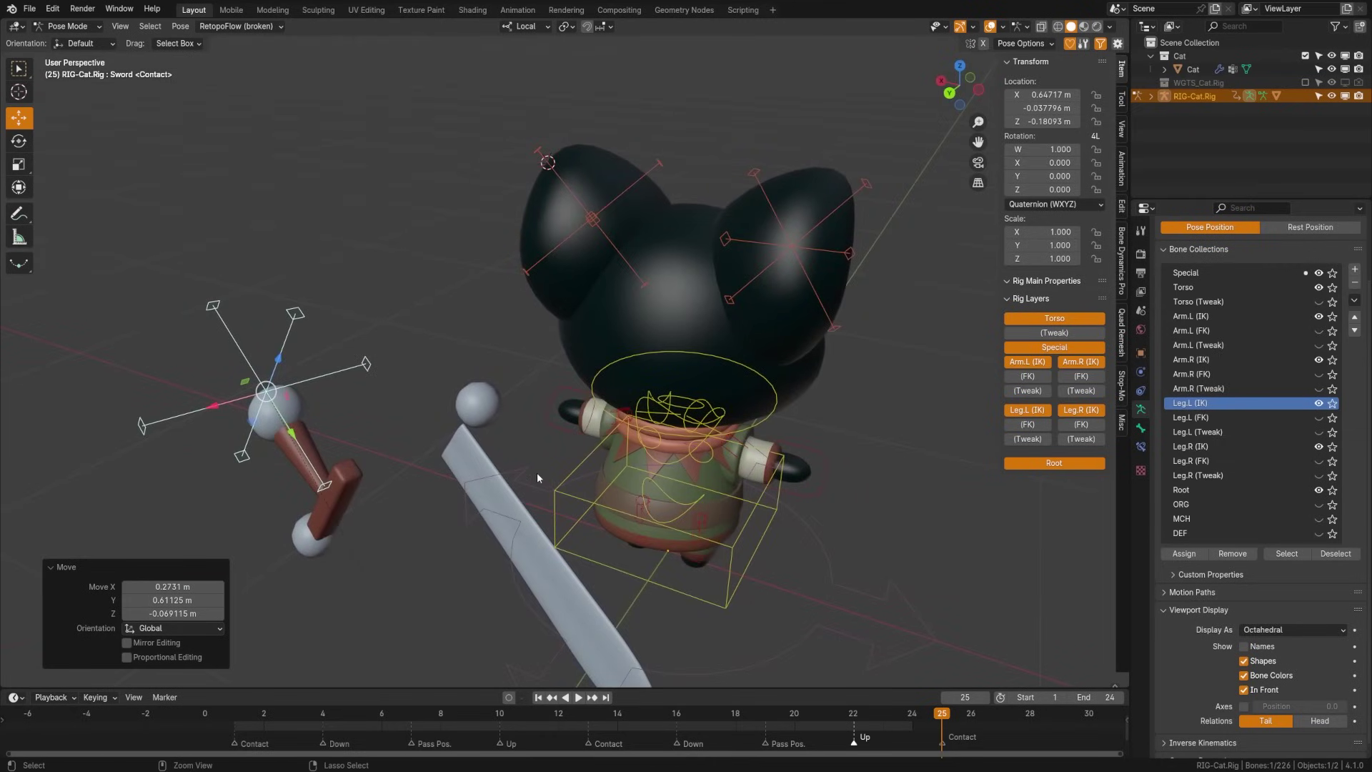
key(ctrl+z)
Move the Sword bone again to see which sword parts stay behind, then reset it with Alt+G.
middle_drag(537, 473, 678, 400)
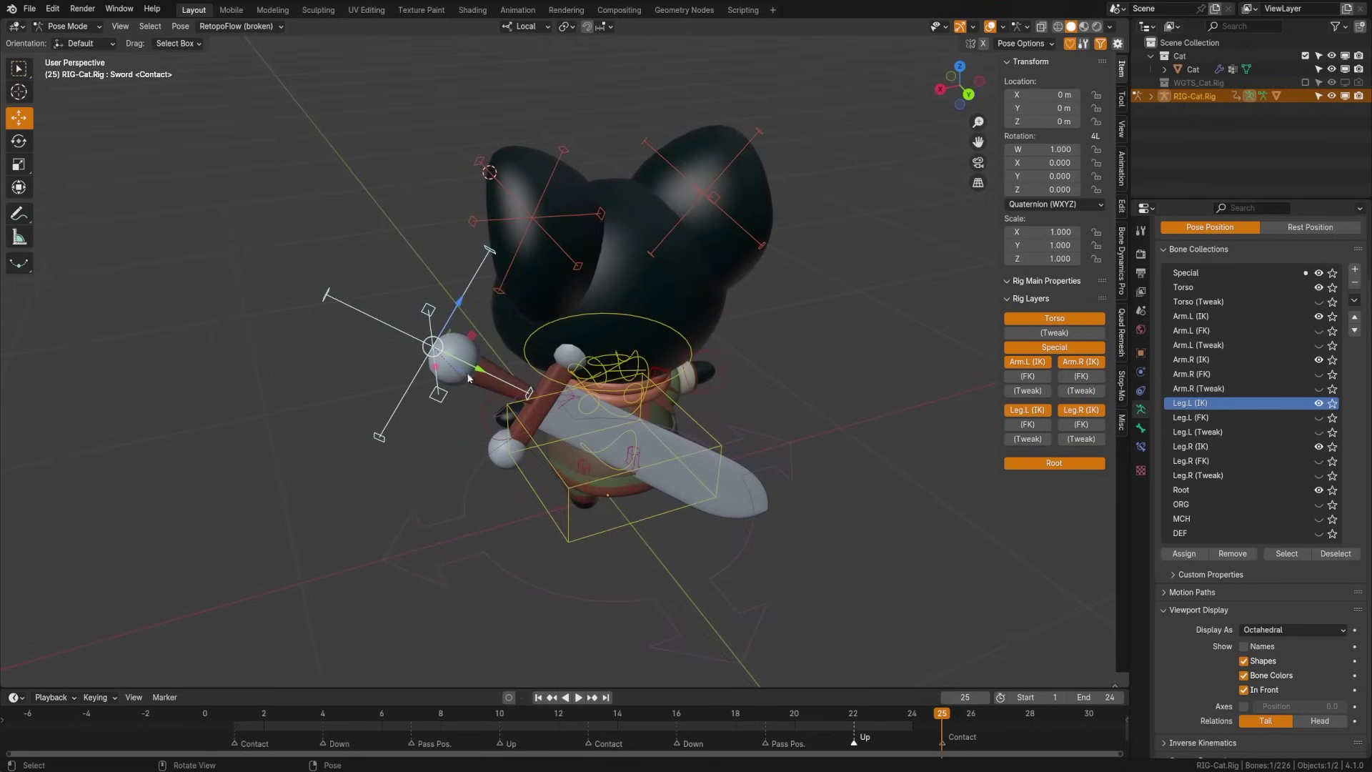
middle_drag(468, 377, 516, 426)
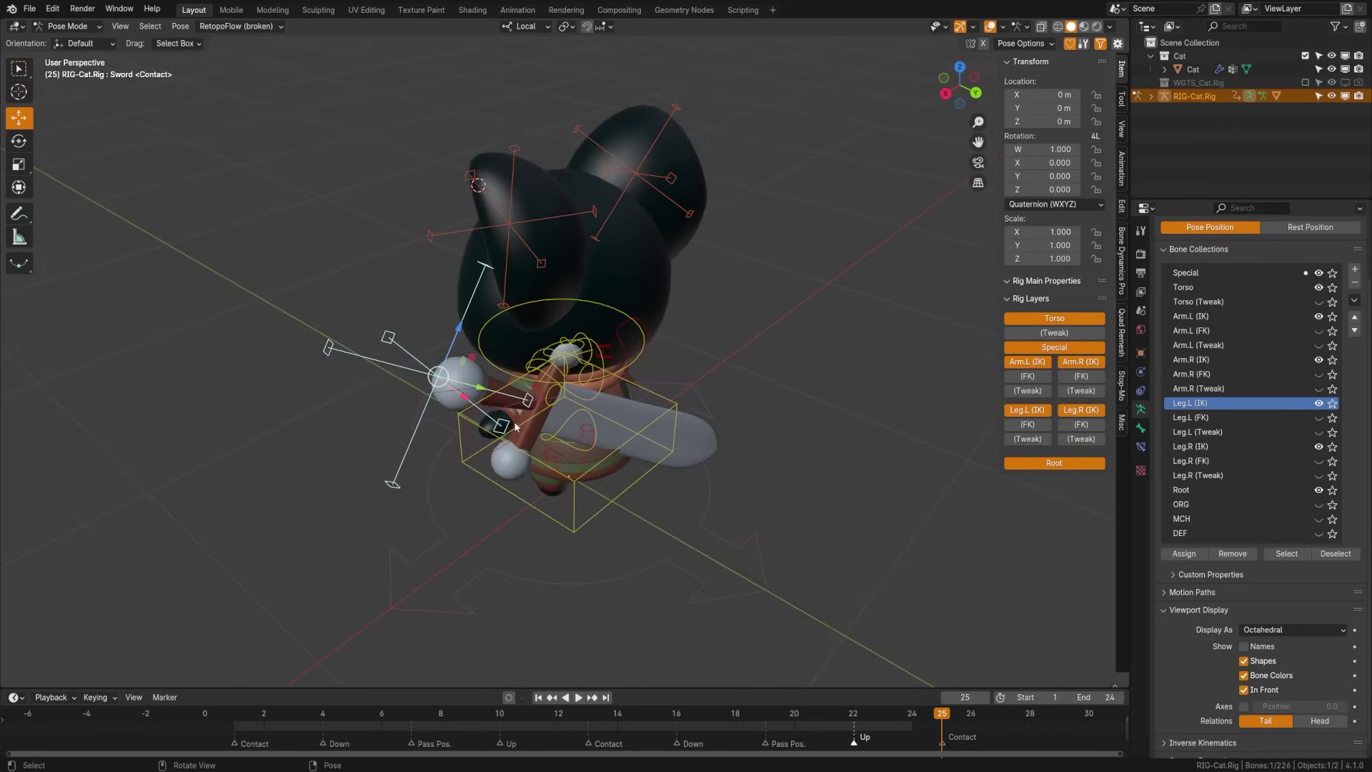
scroll(504, 424, down, 2)
middle_drag(420, 429, 450, 437)
key(g)
click(695, 468)
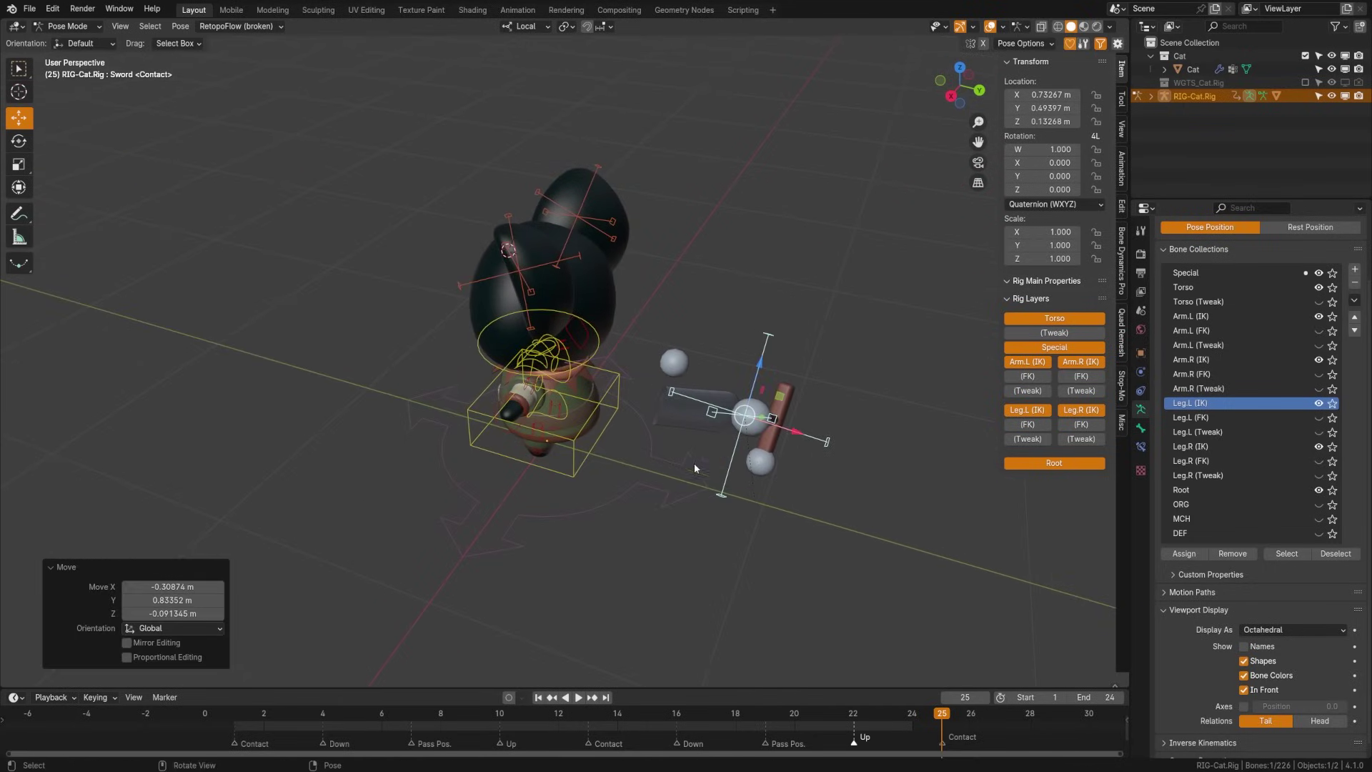
middle_drag(694, 468, 631, 421)
scroll(696, 388, up, 4)
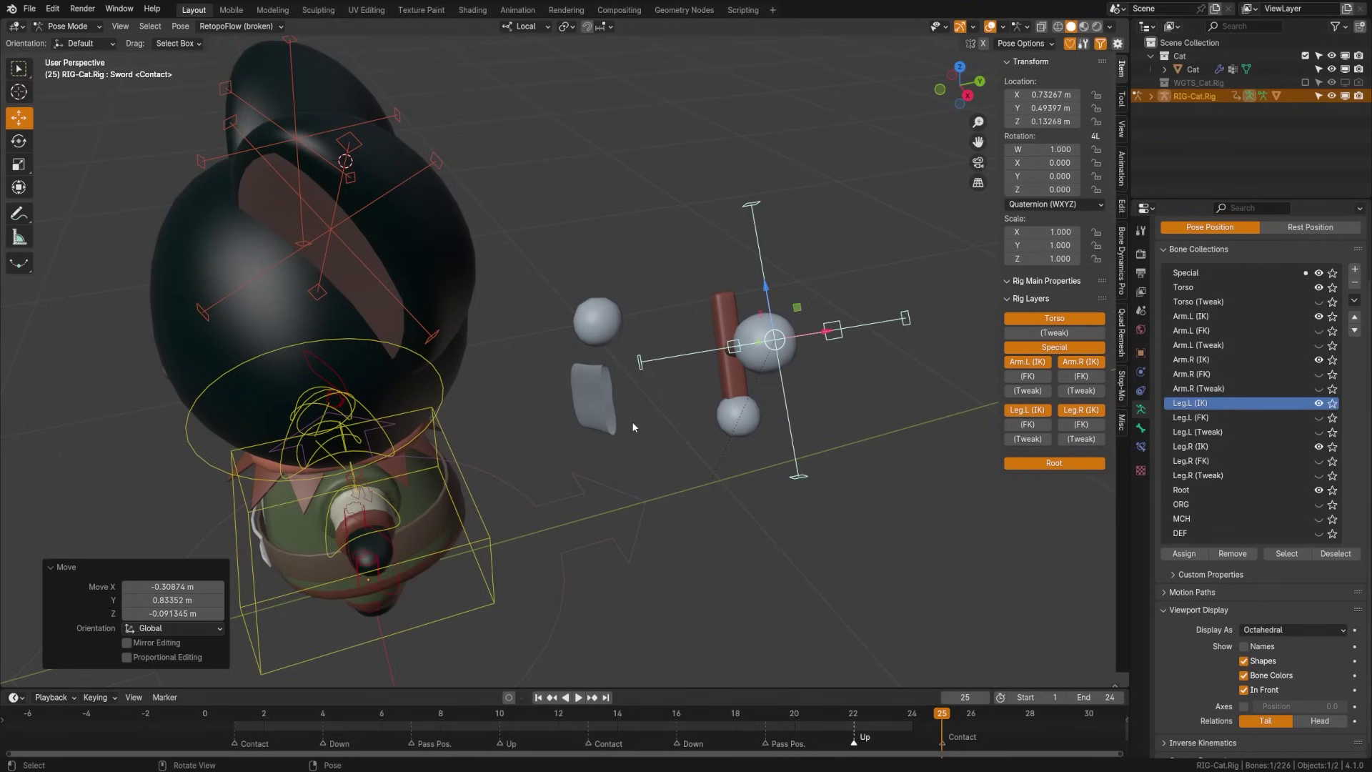
key(alt+g)
Return the rig to Object Mode and select the Cat mesh.
middle_drag(632, 422, 507, 436)
key(ctrl+Tab)
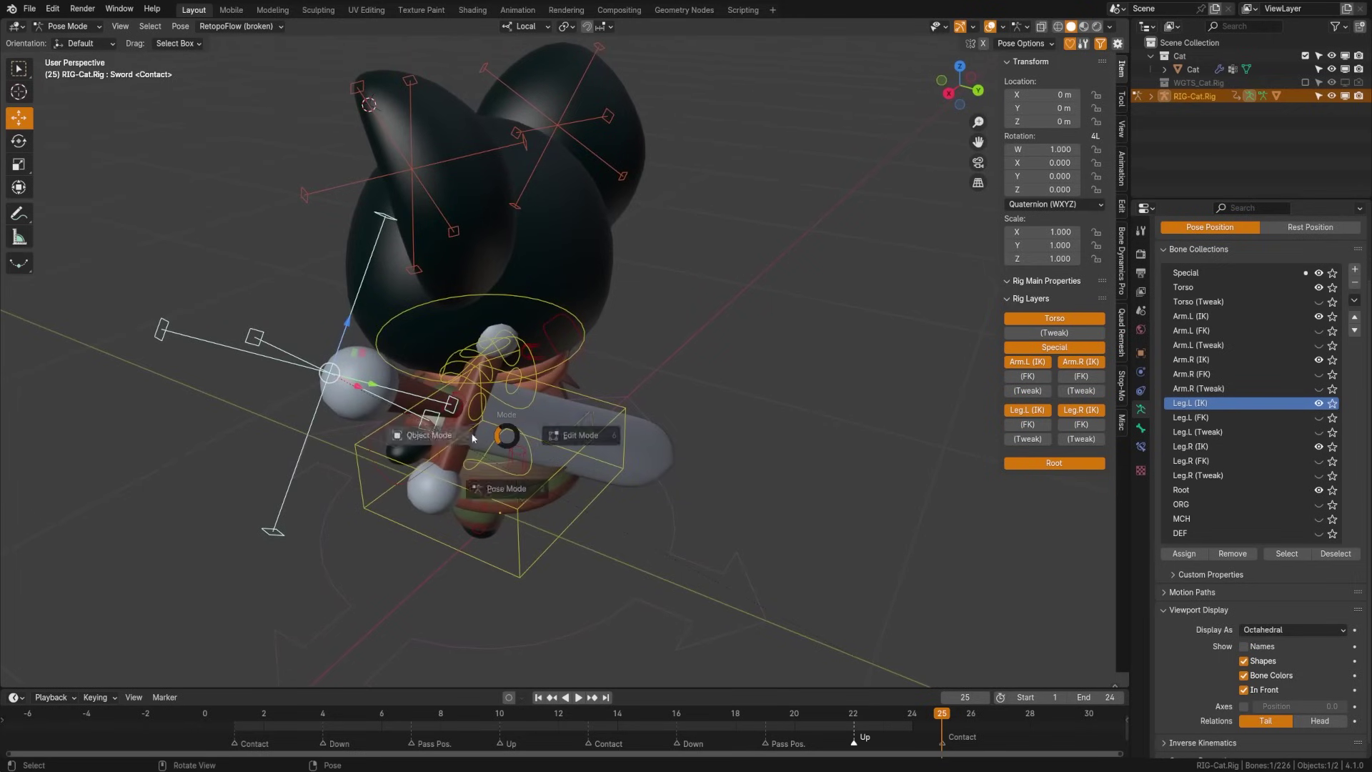
click(433, 438)
click(359, 401)
In the Cat's Edit Mode, remove the sword vertices from DEF-breast.R and the next DEF group.
key(ctrl+Tab)
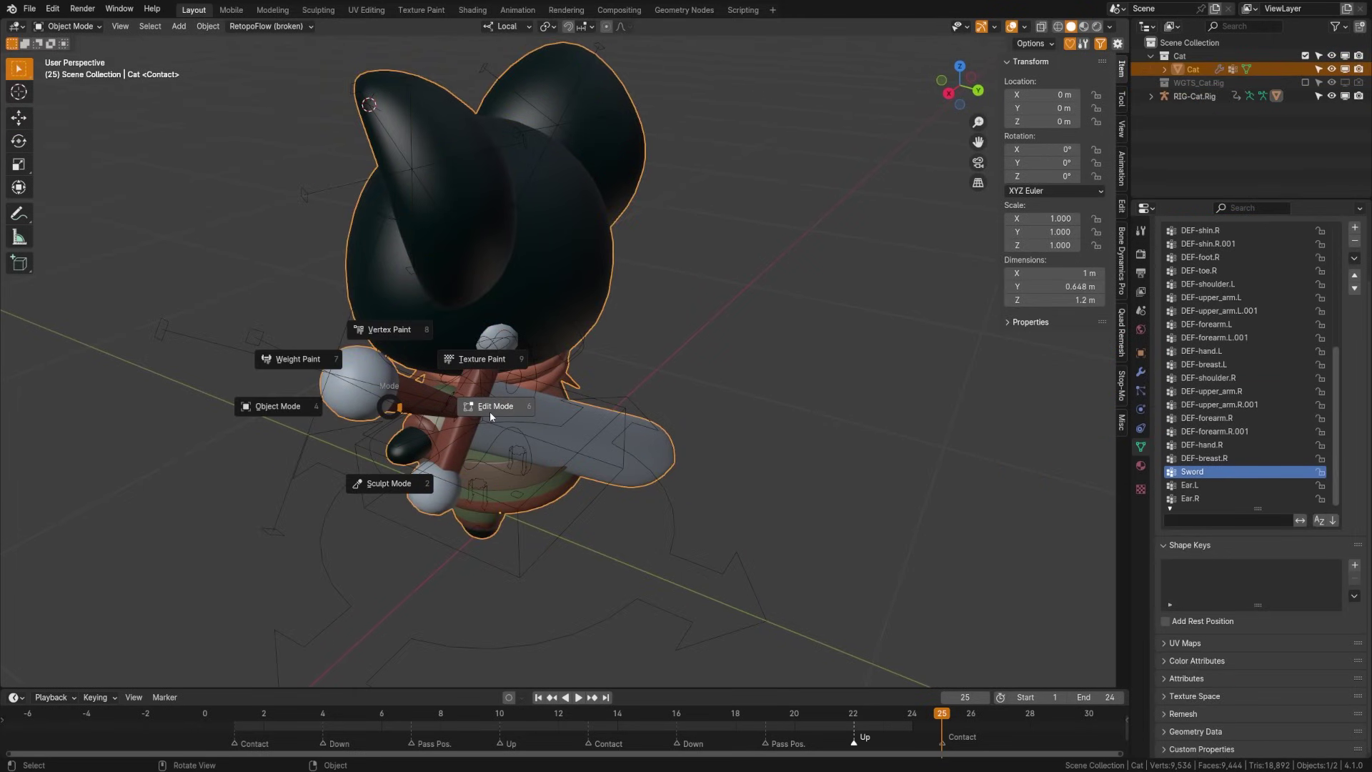
click(490, 410)
click(1235, 462)
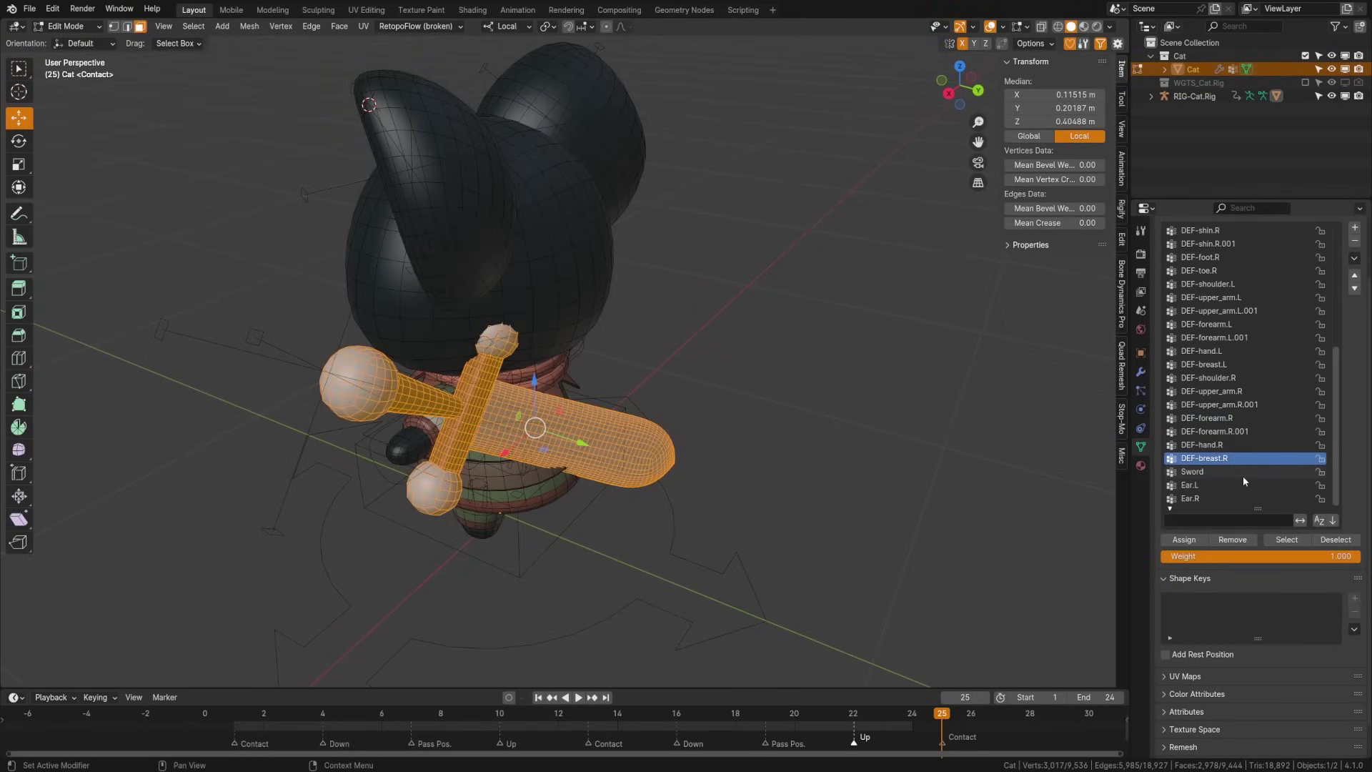
click(1232, 540)
click(1211, 446)
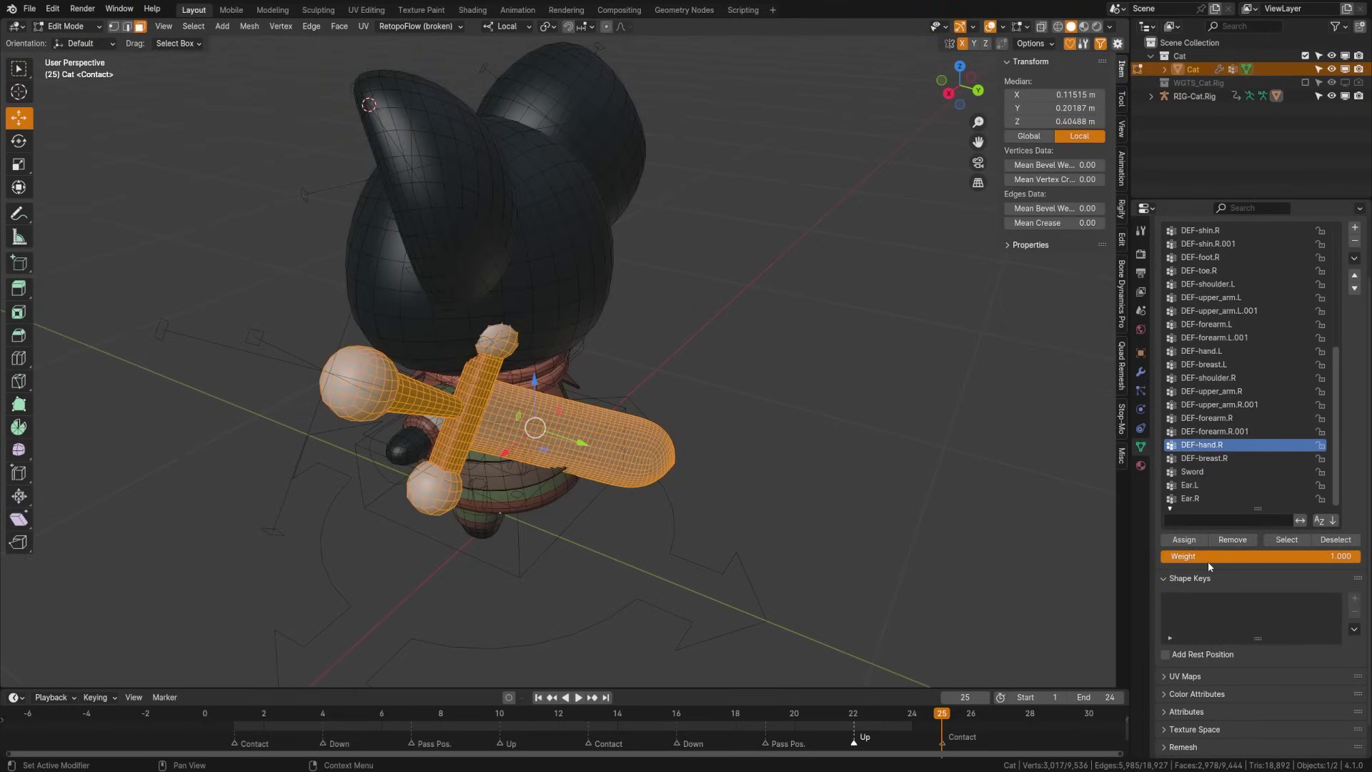
click(1215, 432)
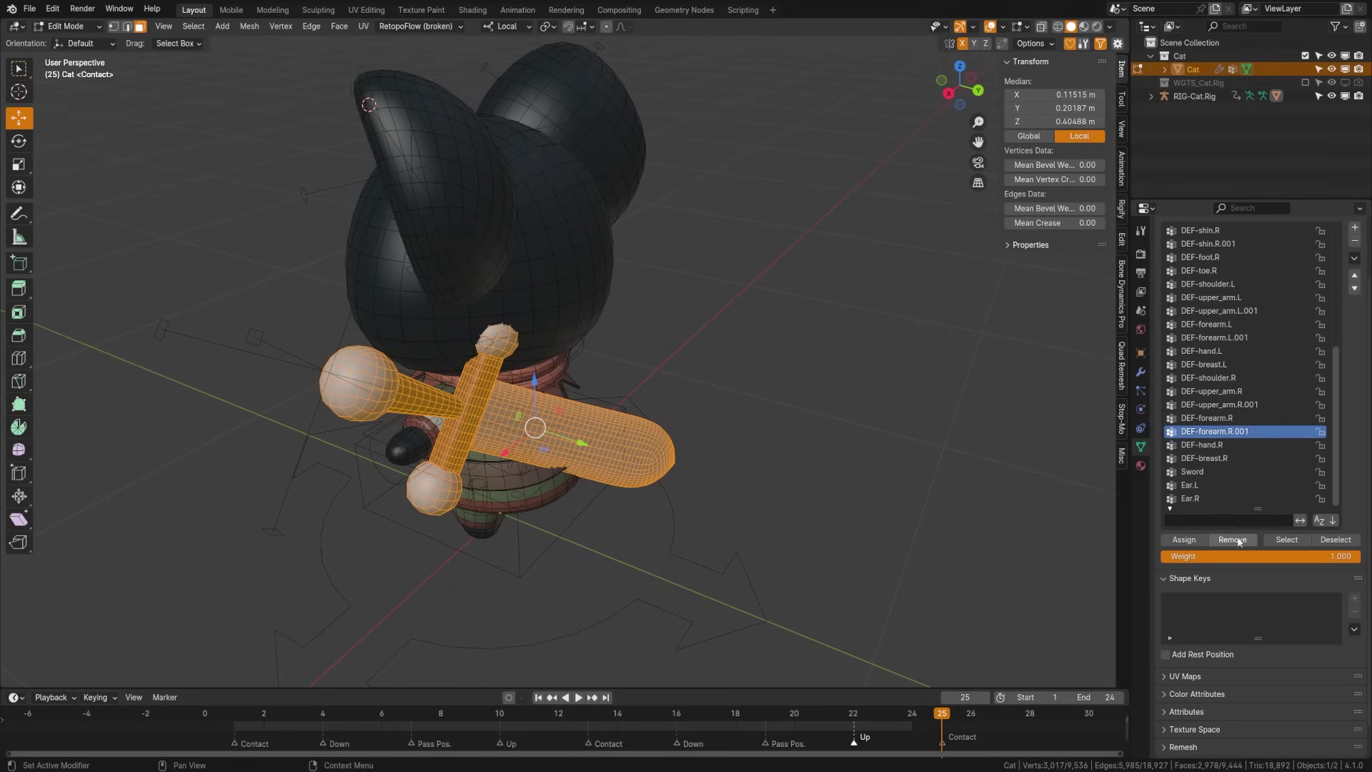
click(1225, 285)
scroll(1237, 346, up, 16)
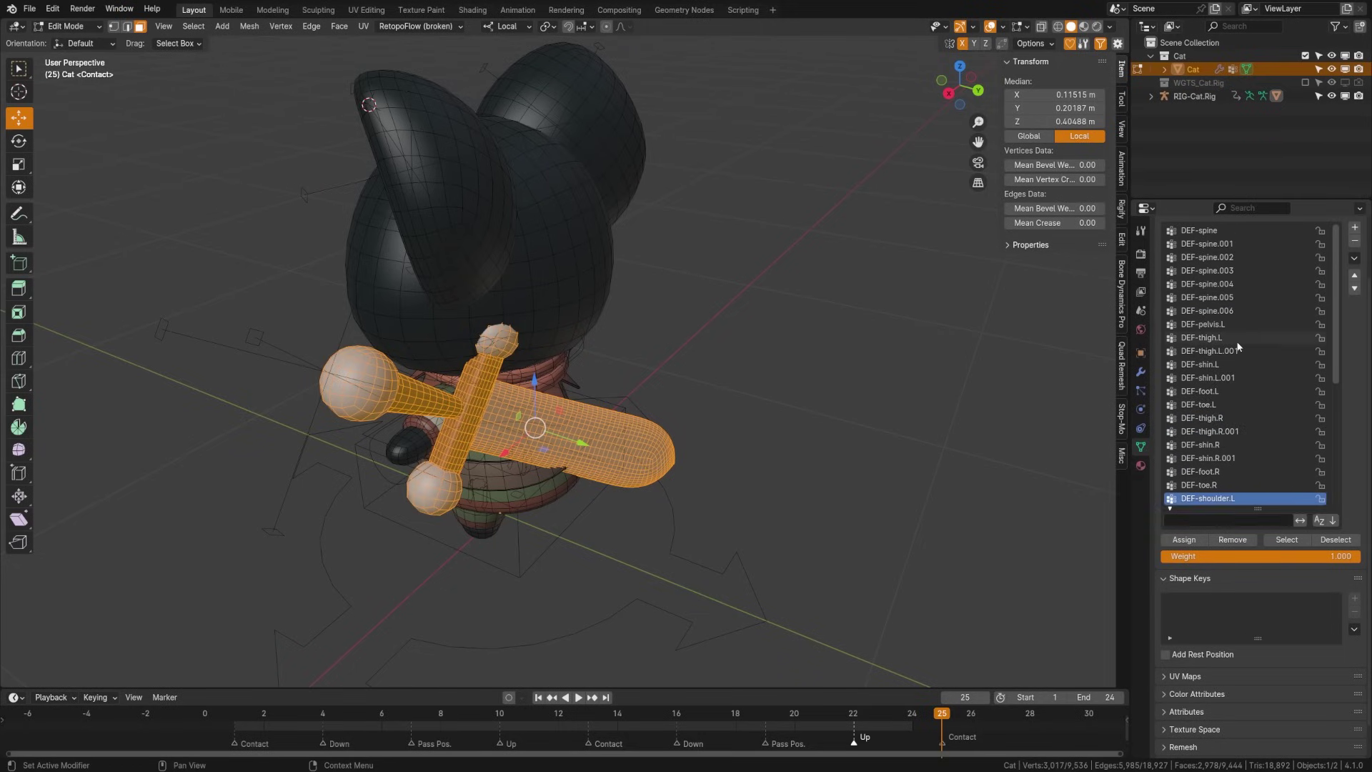
click(1222, 485)
Remove the sword vertices from the remaining DEF groups further up the list, such as DEF-spine.002.
click(1222, 458)
click(1223, 431)
click(1223, 418)
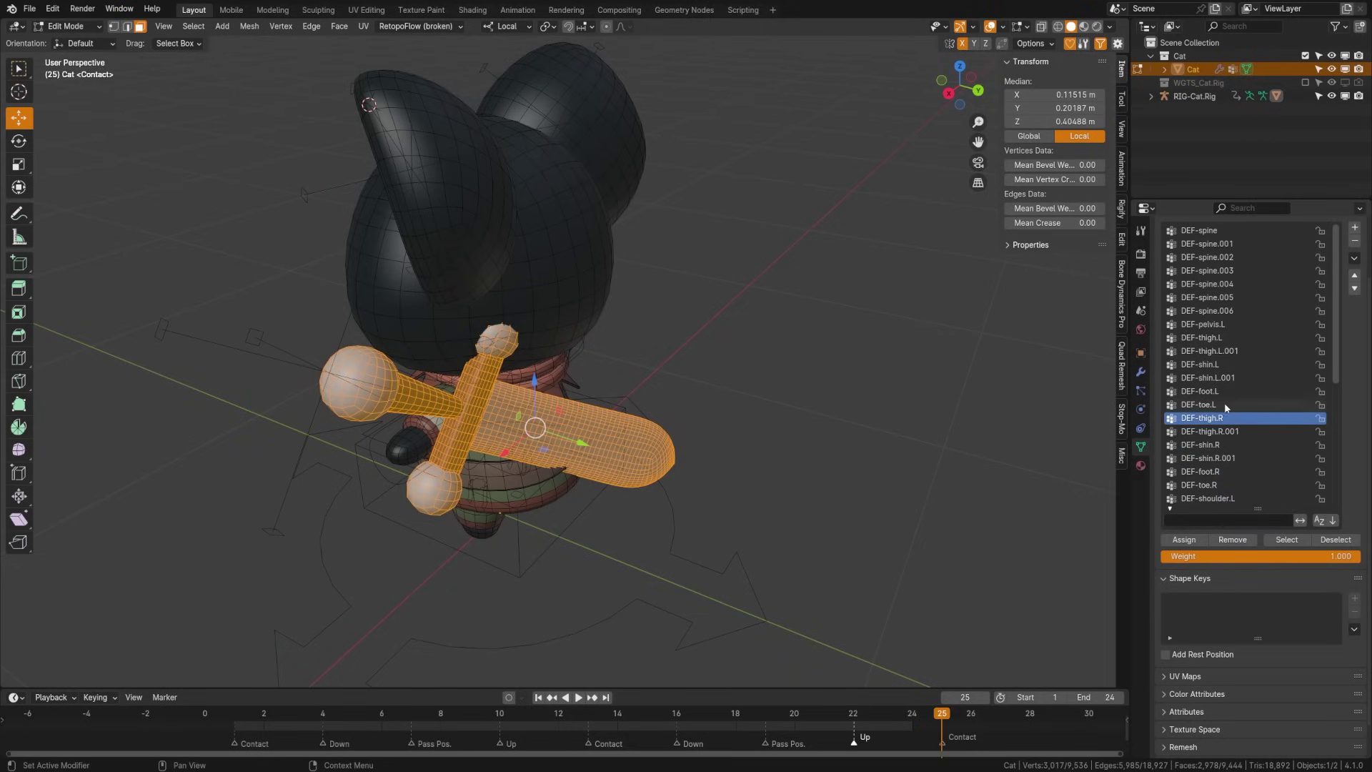
click(1218, 391)
click(1213, 377)
ctrl+scroll(1191, 367, up, 10)
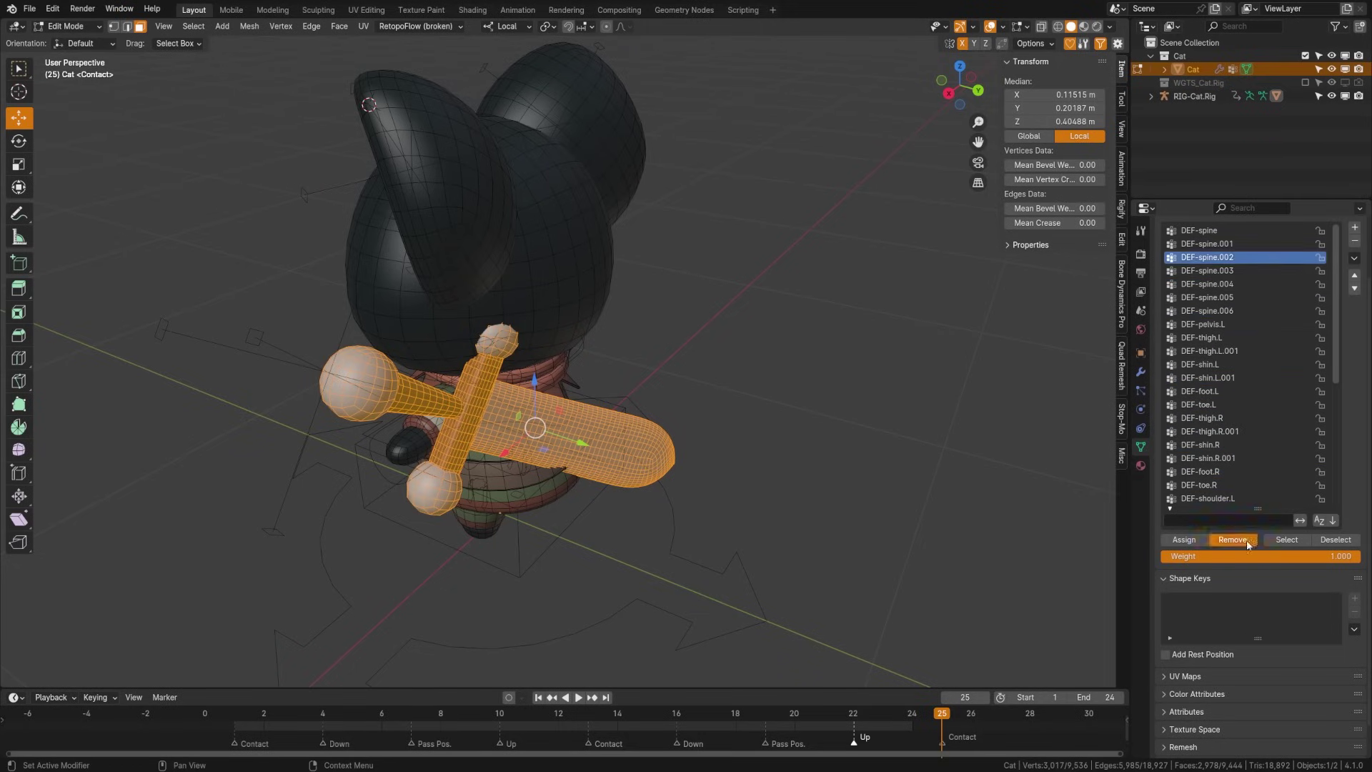
Test the Sword bone in Pose Mode with a move, then cancel it.
key(Tab)
click(485, 70)
key(ctrl+Tab)
scroll(536, 396, down, 3)
key(g)
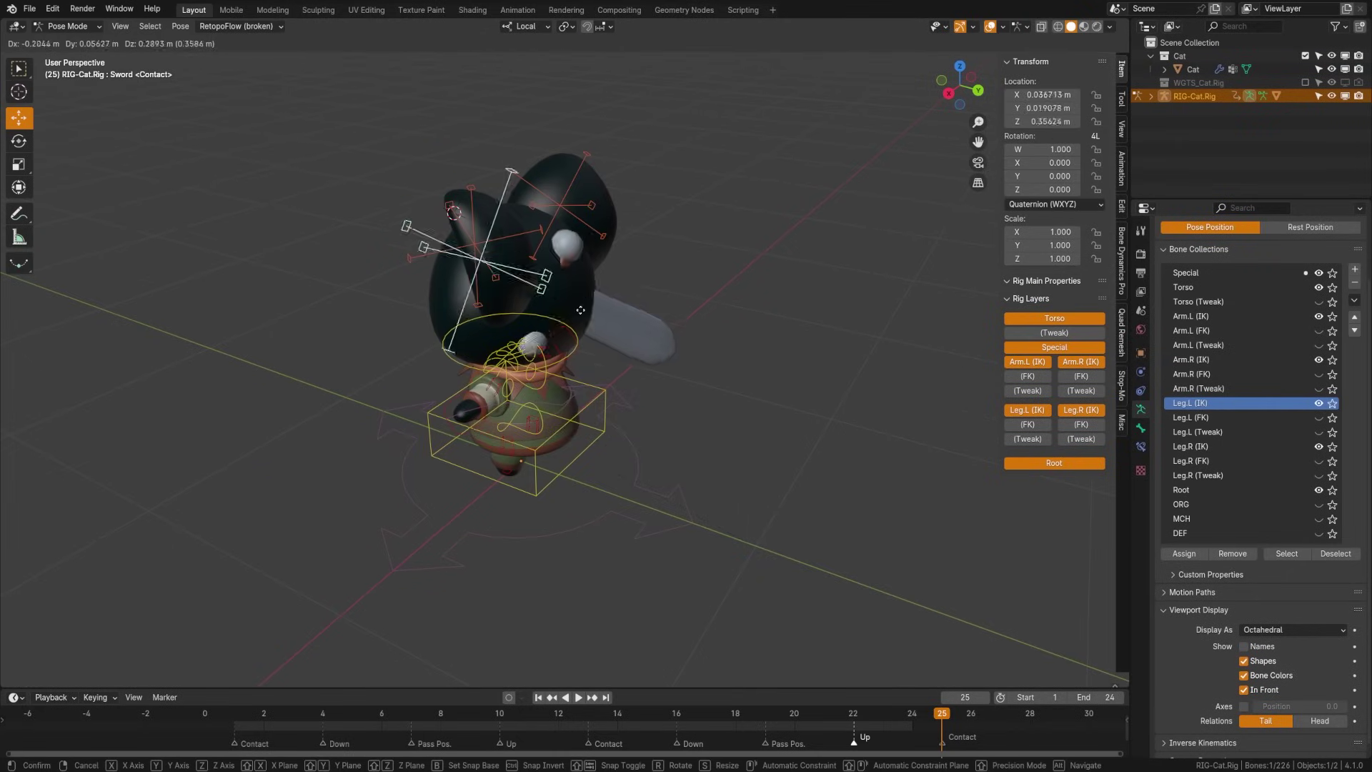
right_click(608, 284)
middle_drag(608, 284, 734, 398)
Cancel the bone test, then select one whole ear on the Cat mesh and check its weights.
key(g)
right_click(836, 364)
middle_drag(714, 343, 715, 360)
key(ctrl+Tab)
click(518, 247)
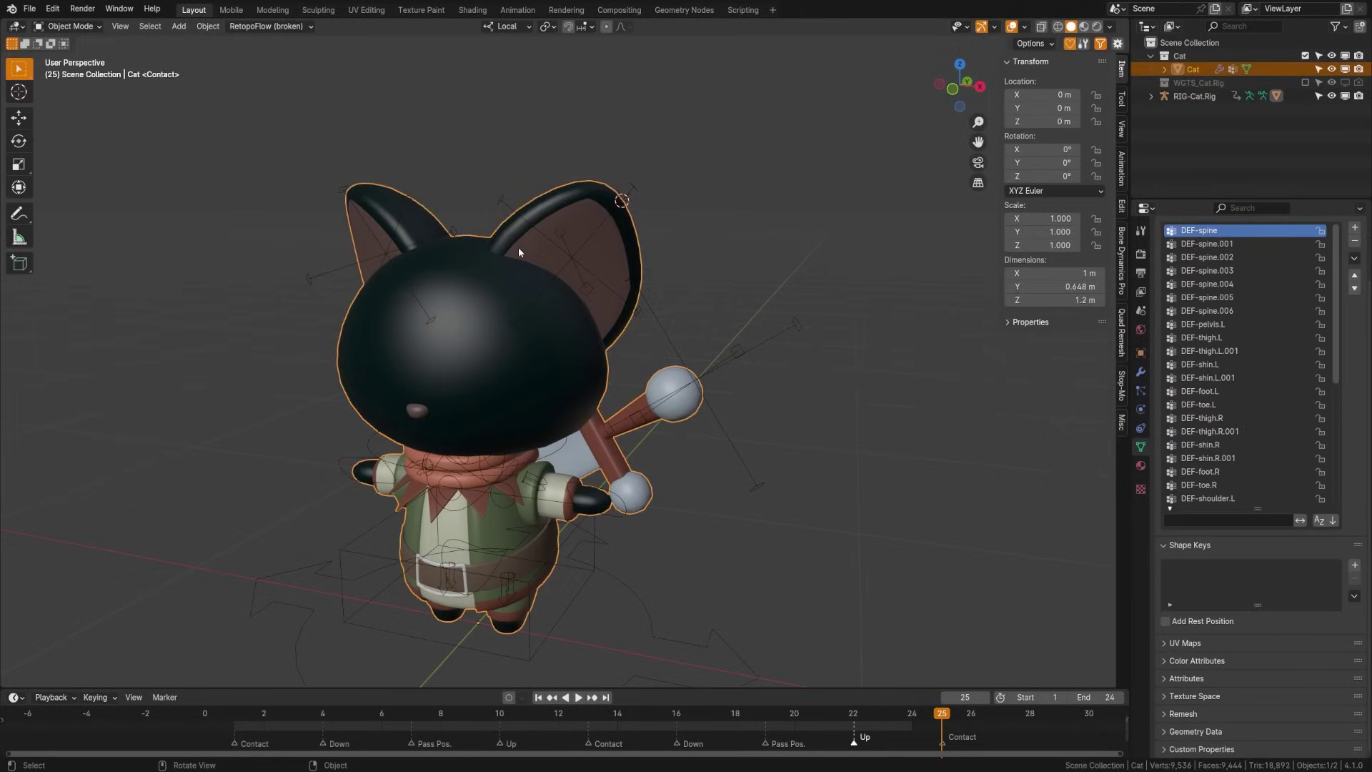
key(Tab)
key(l)
key(ctrl+Tab)
click(485, 186)
click(214, 26)
Remove the selected ear's vertices from the DEF-spine.004 vertex group.
key(ctrl+Tab)
click(710, 278)
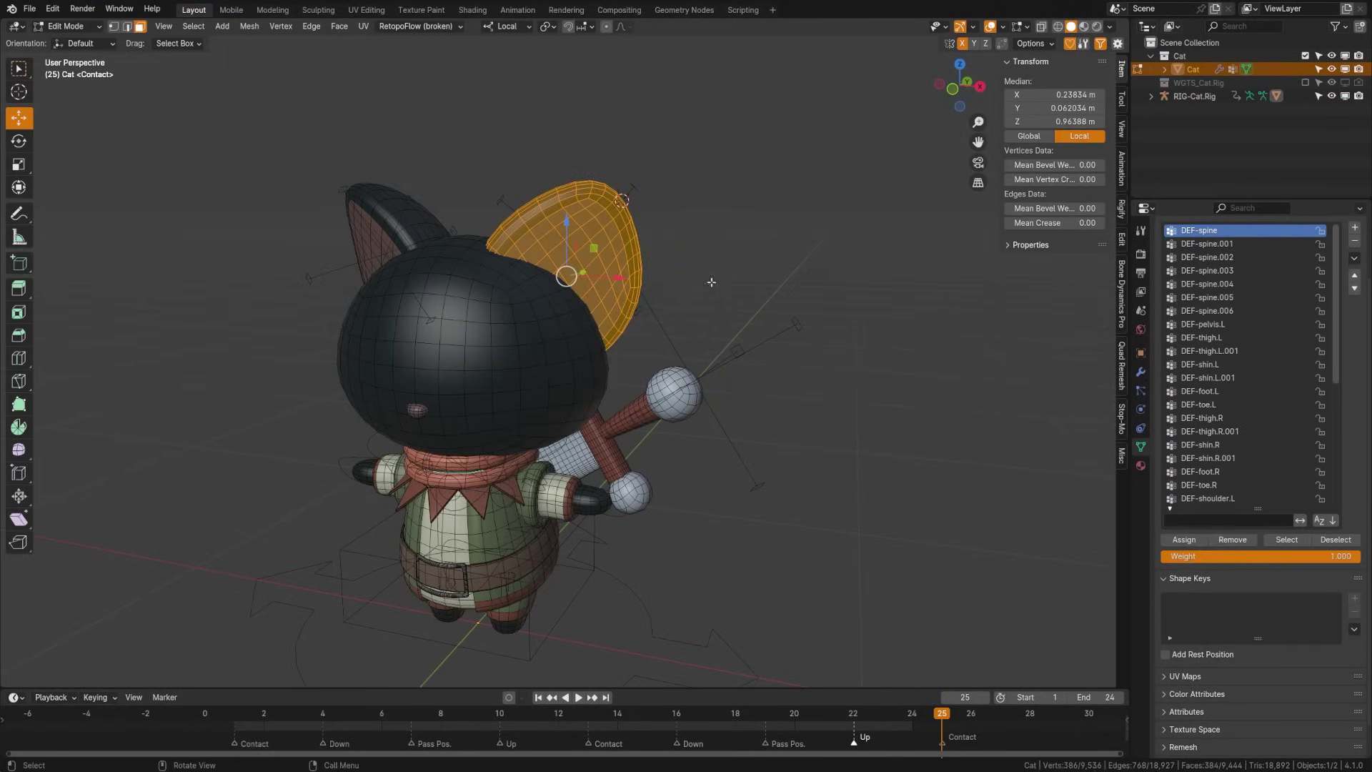
scroll(1214, 457, down, 16)
click(1200, 472)
scroll(1221, 401, up, 16)
click(1235, 285)
click(1228, 540)
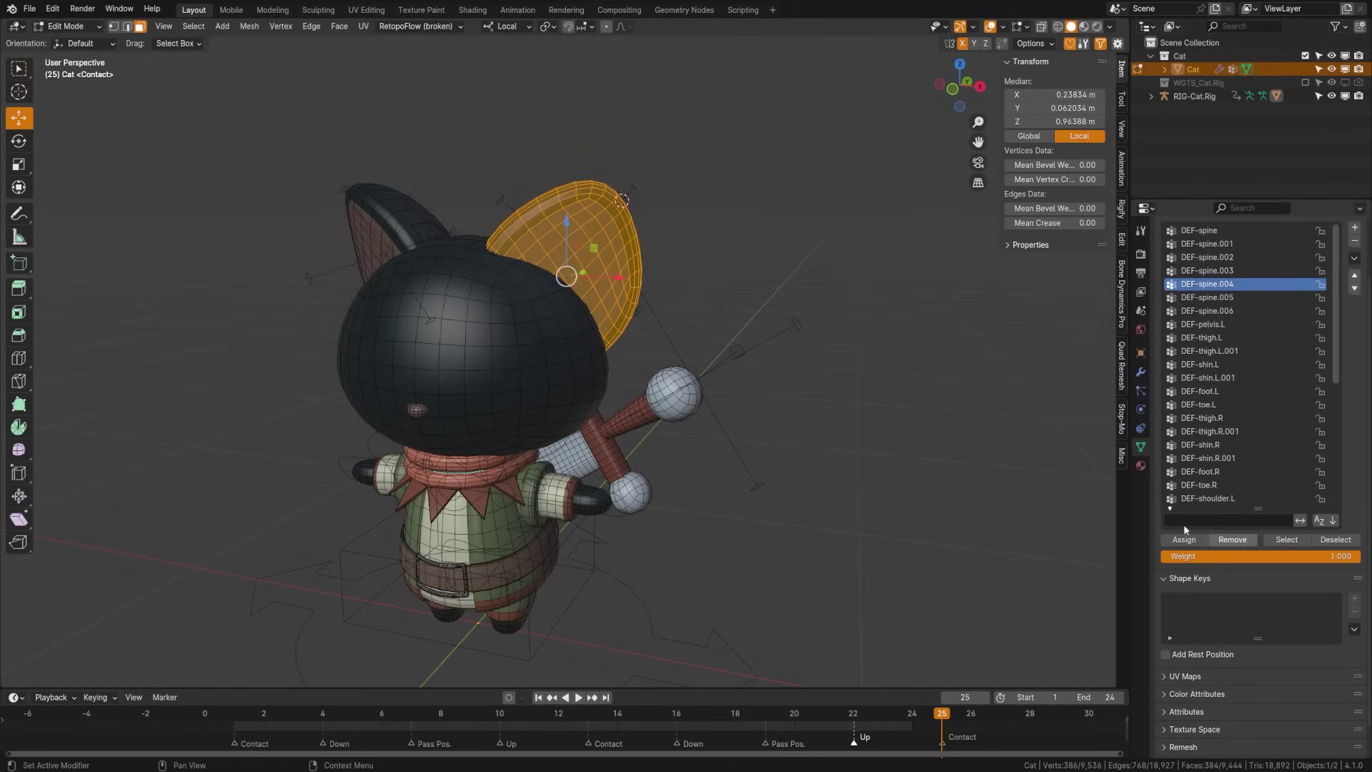
Briefly switch the rig into Pose Mode, then return to editing the Cat mesh.
key(Tab)
click(632, 190)
key(ctrl+Tab)
middle_drag(429, 280, 610, 430)
key(ctrl+Tab)
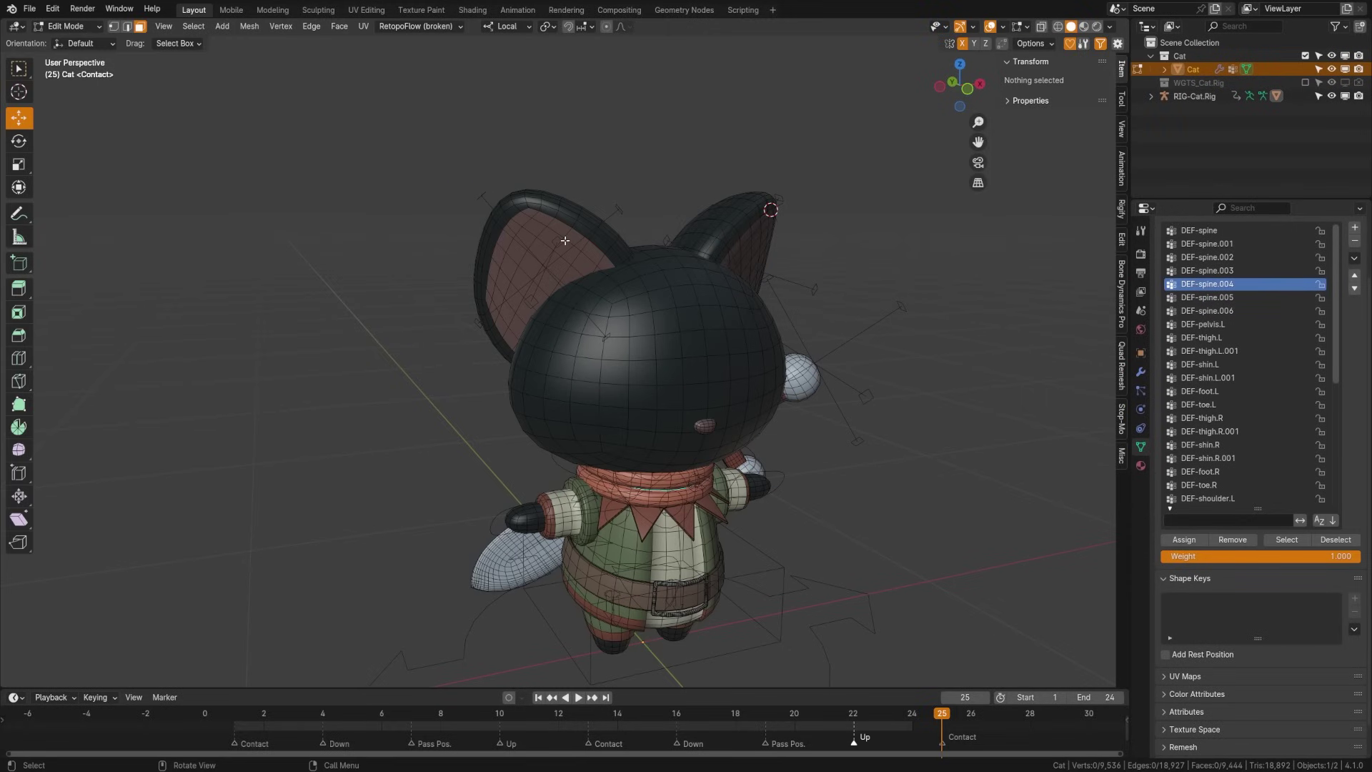
Select the other ear's whole mesh (386 vertices) and assign it to the Ear.R vertex group.
key(l)
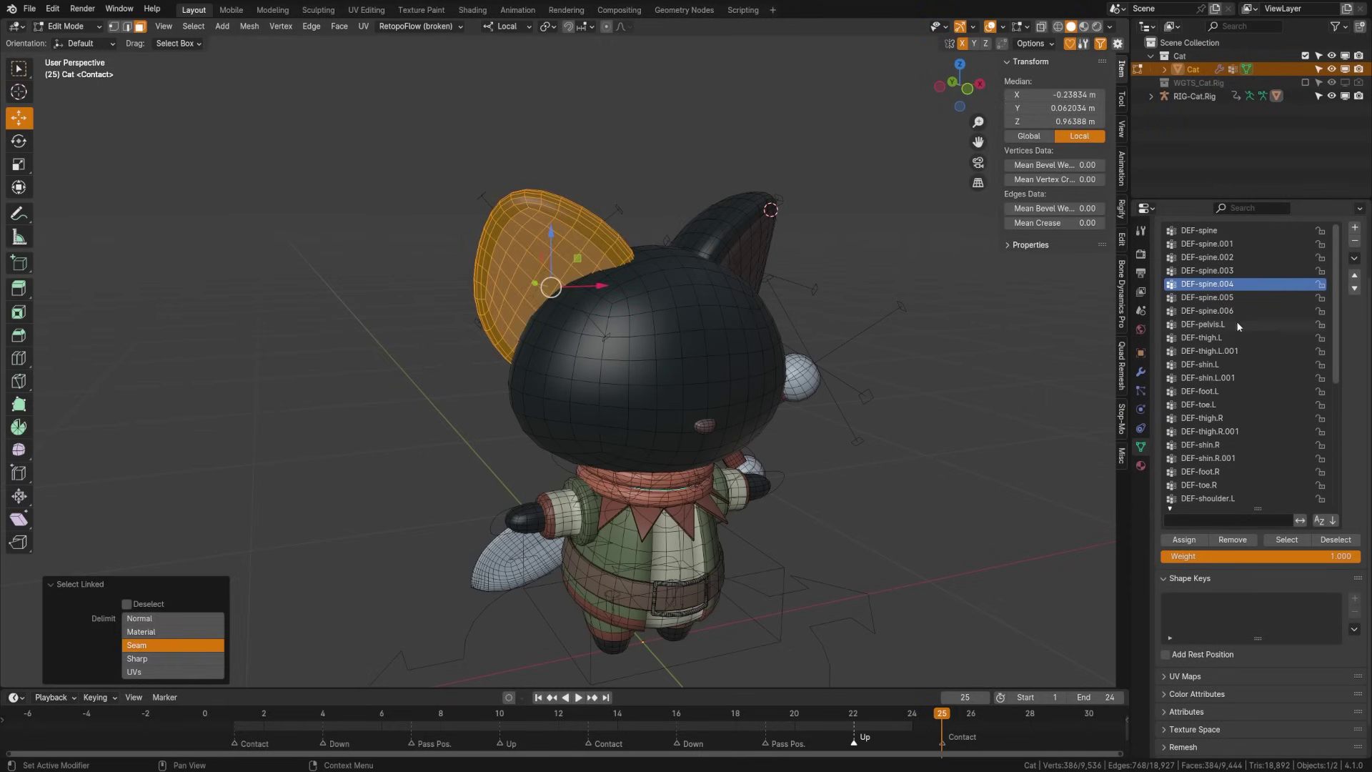
middle_drag(654, 403, 569, 318)
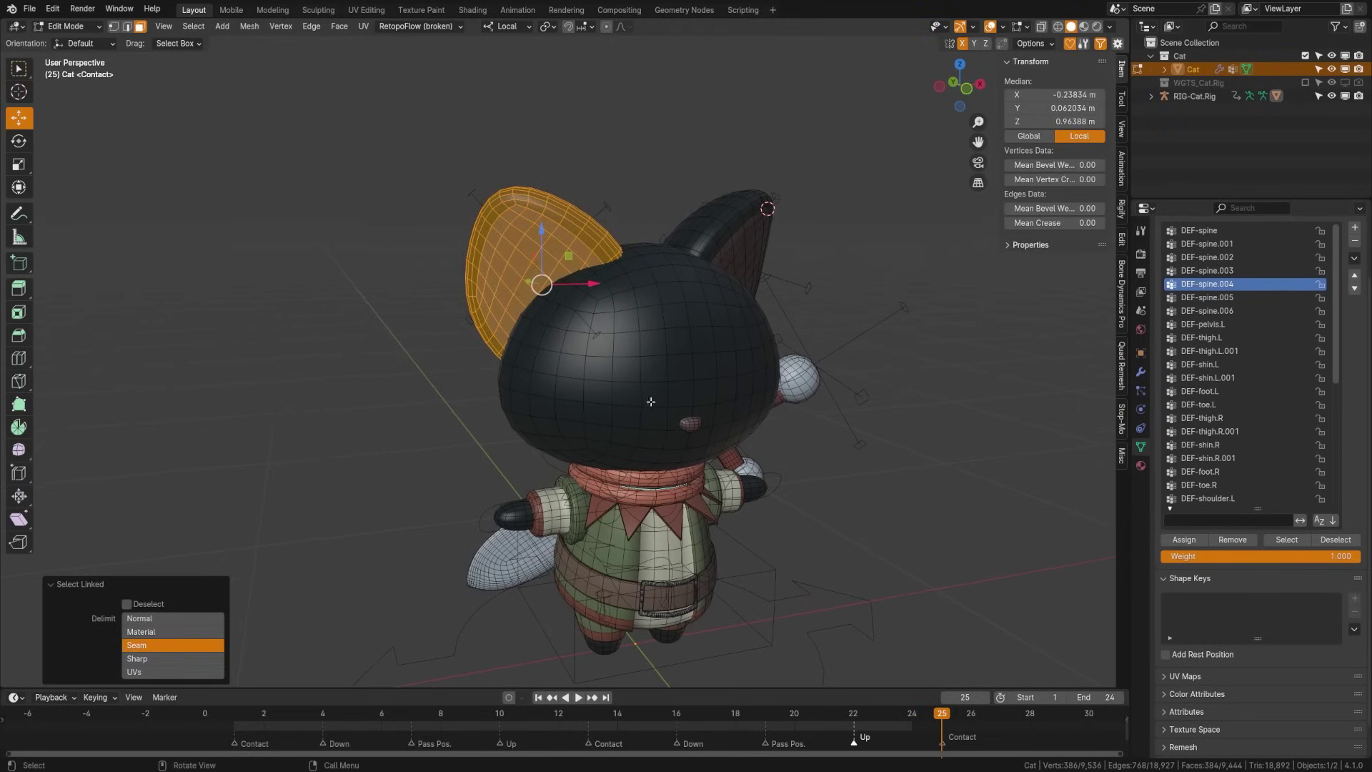
scroll(1214, 495, down, 8)
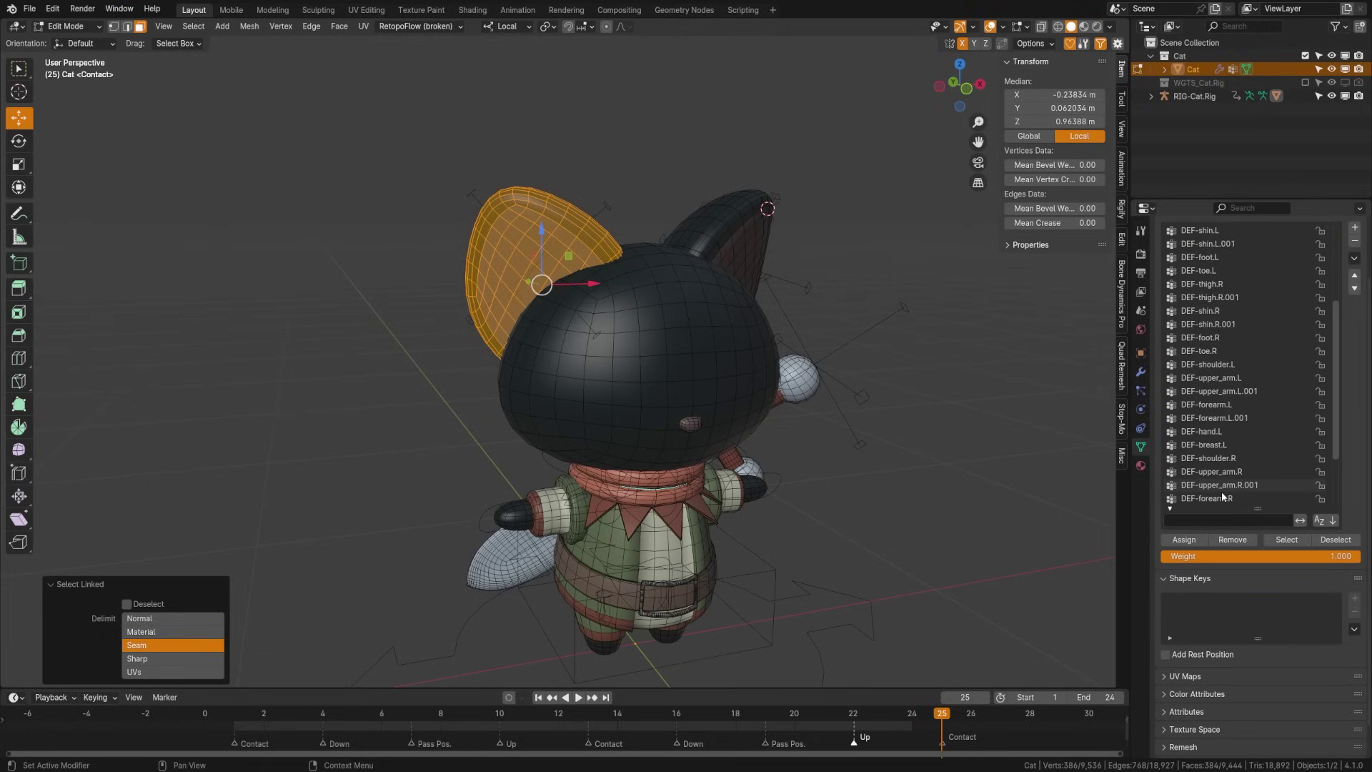
click(1215, 498)
click(1186, 539)
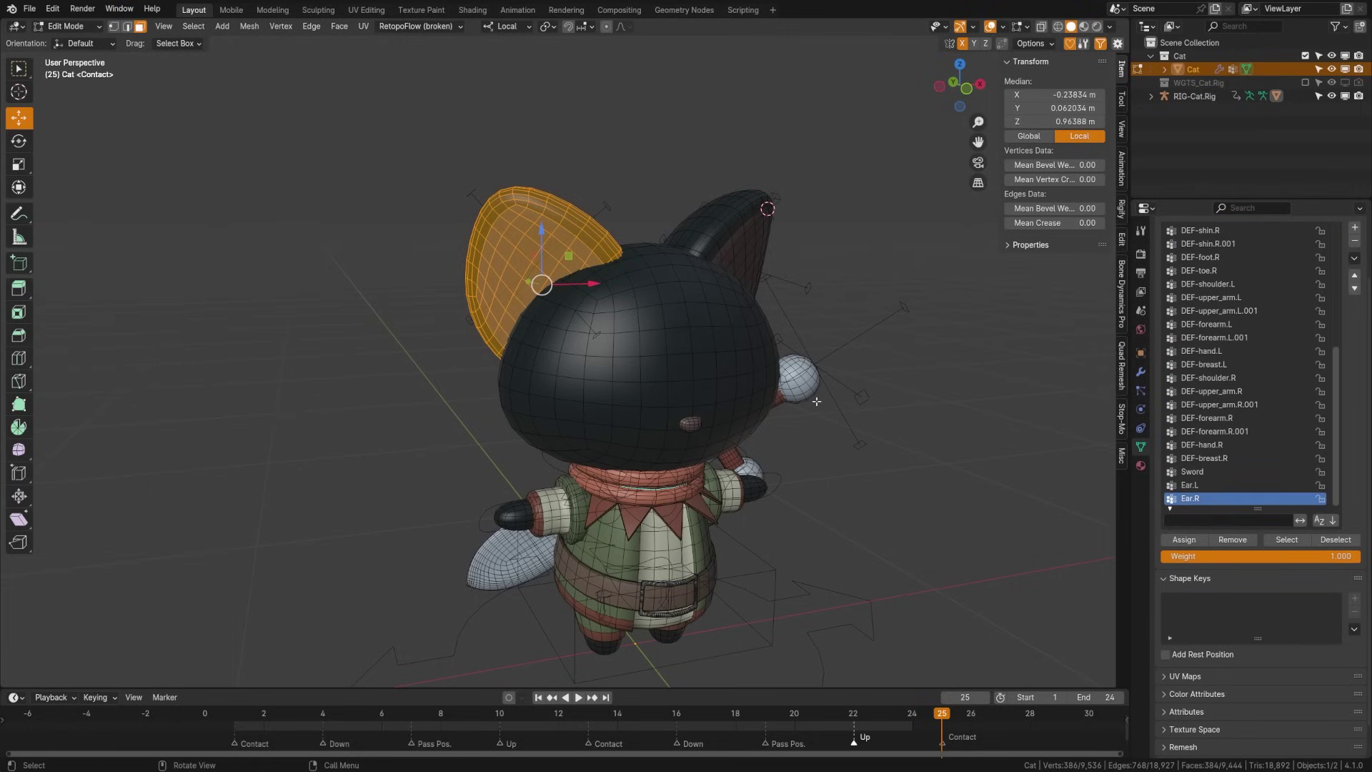
scroll(1217, 362, up, 5)
scroll(1216, 362, up, 3)
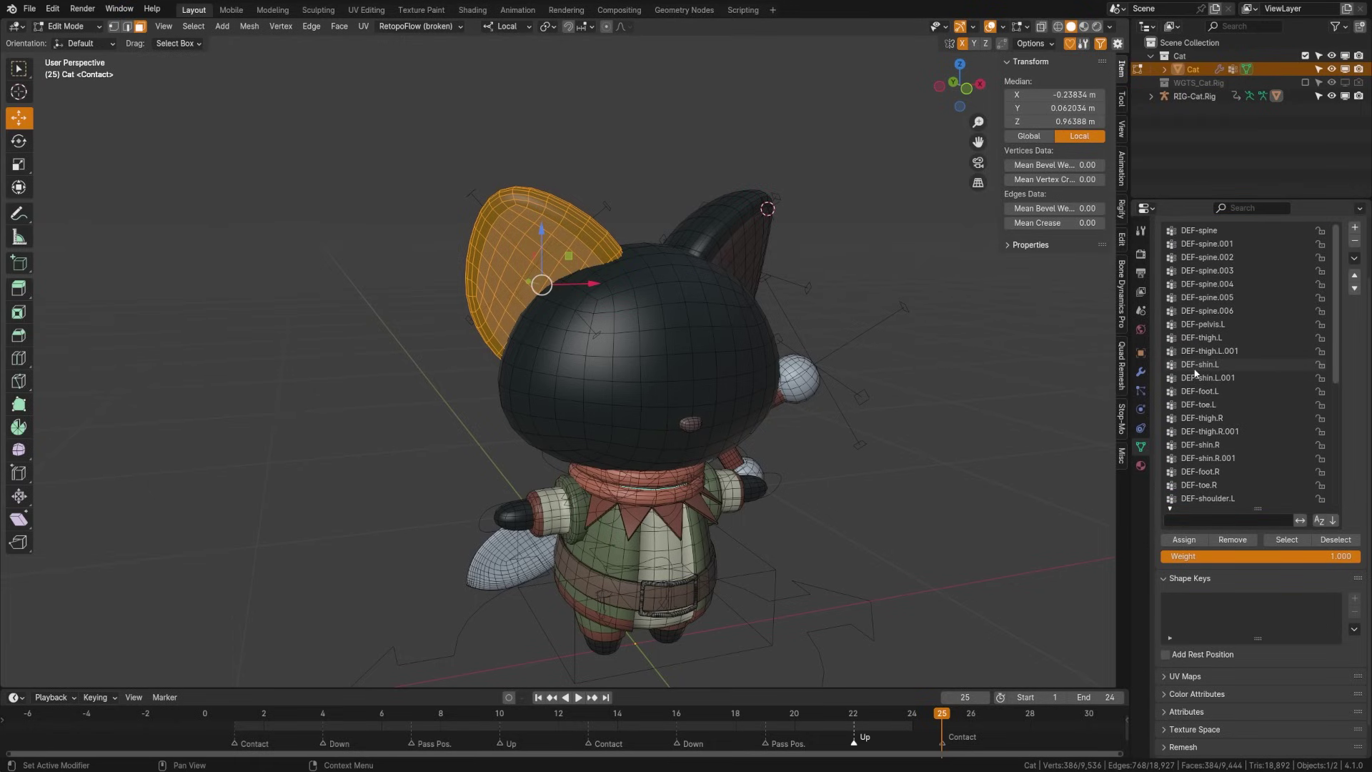
middle_drag(649, 315, 625, 363)
scroll(625, 363, up, 4)
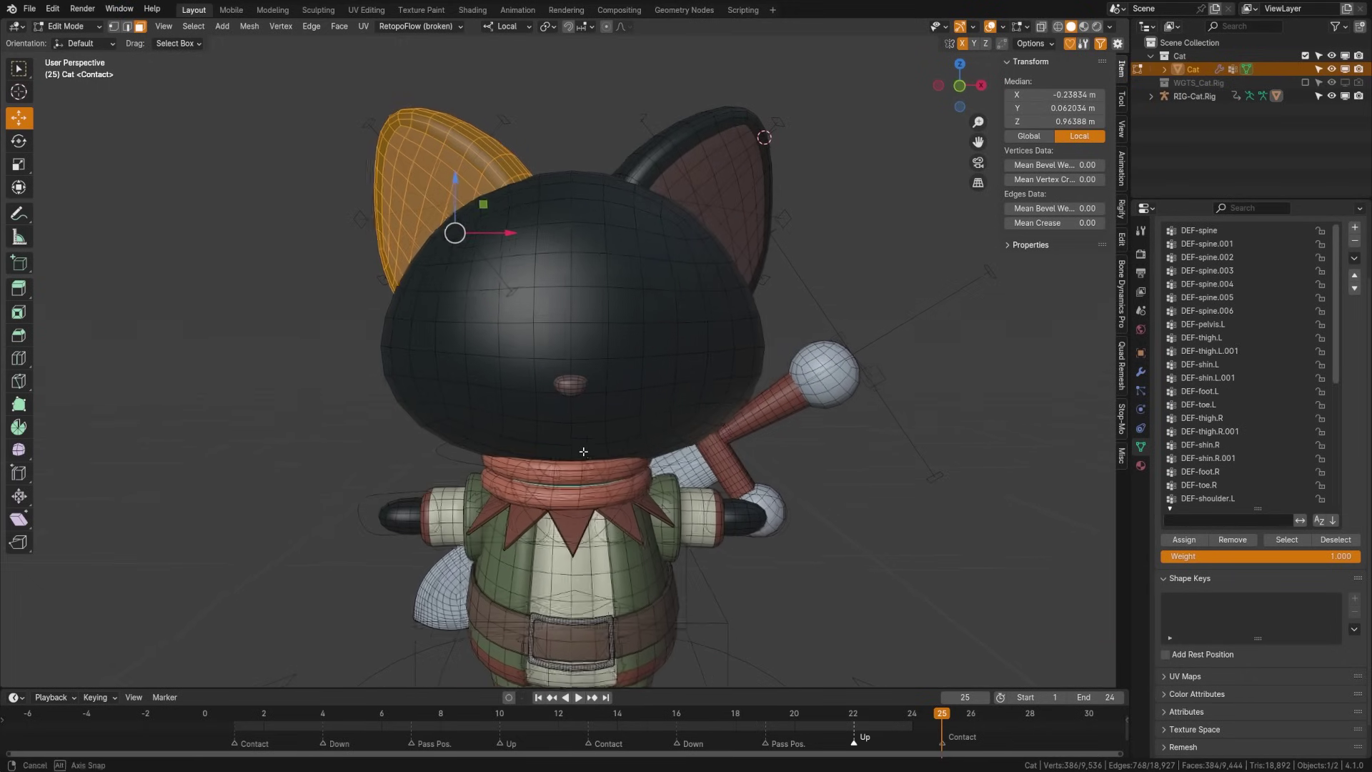
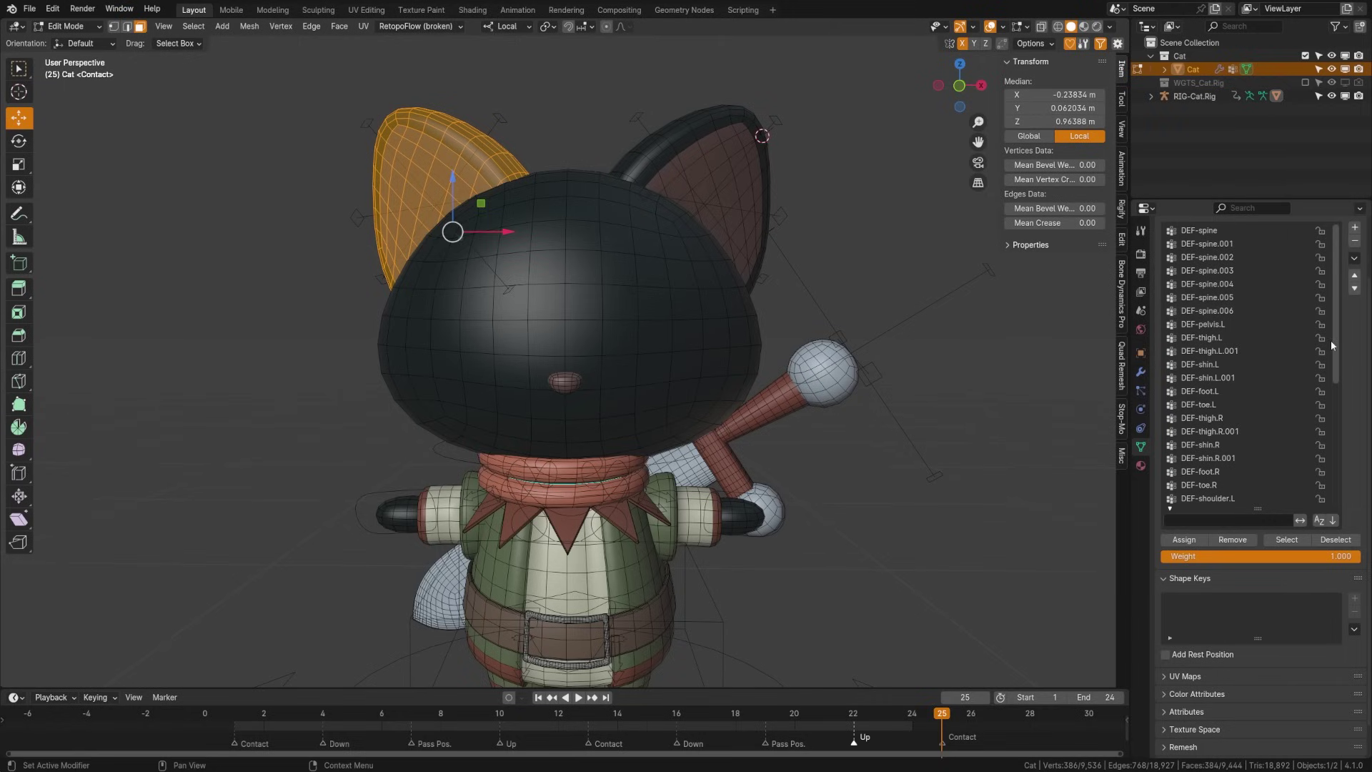
Browse the Cat mesh's DEF-spine.006, DEF-spine.005 and DEF-spine.004 vertex groups.
click(1254, 313)
click(1231, 299)
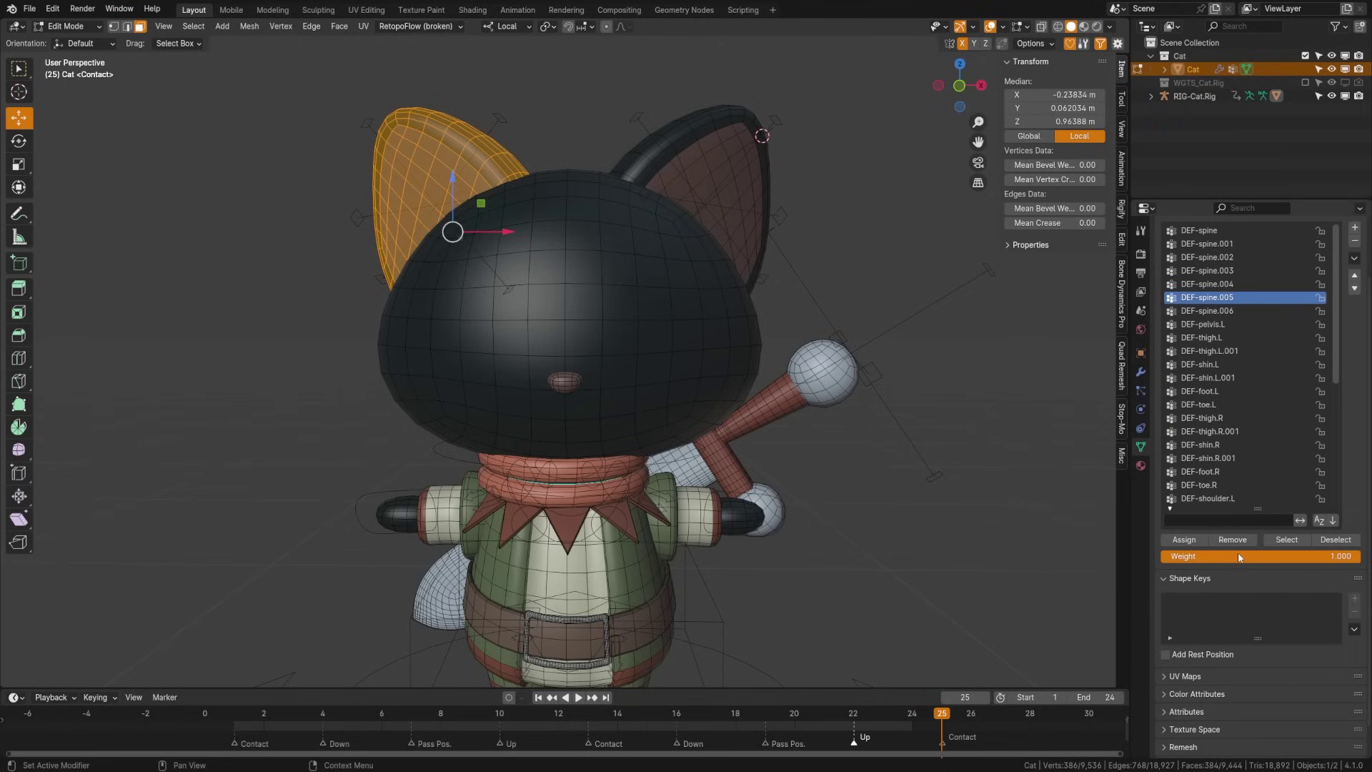
click(1230, 286)
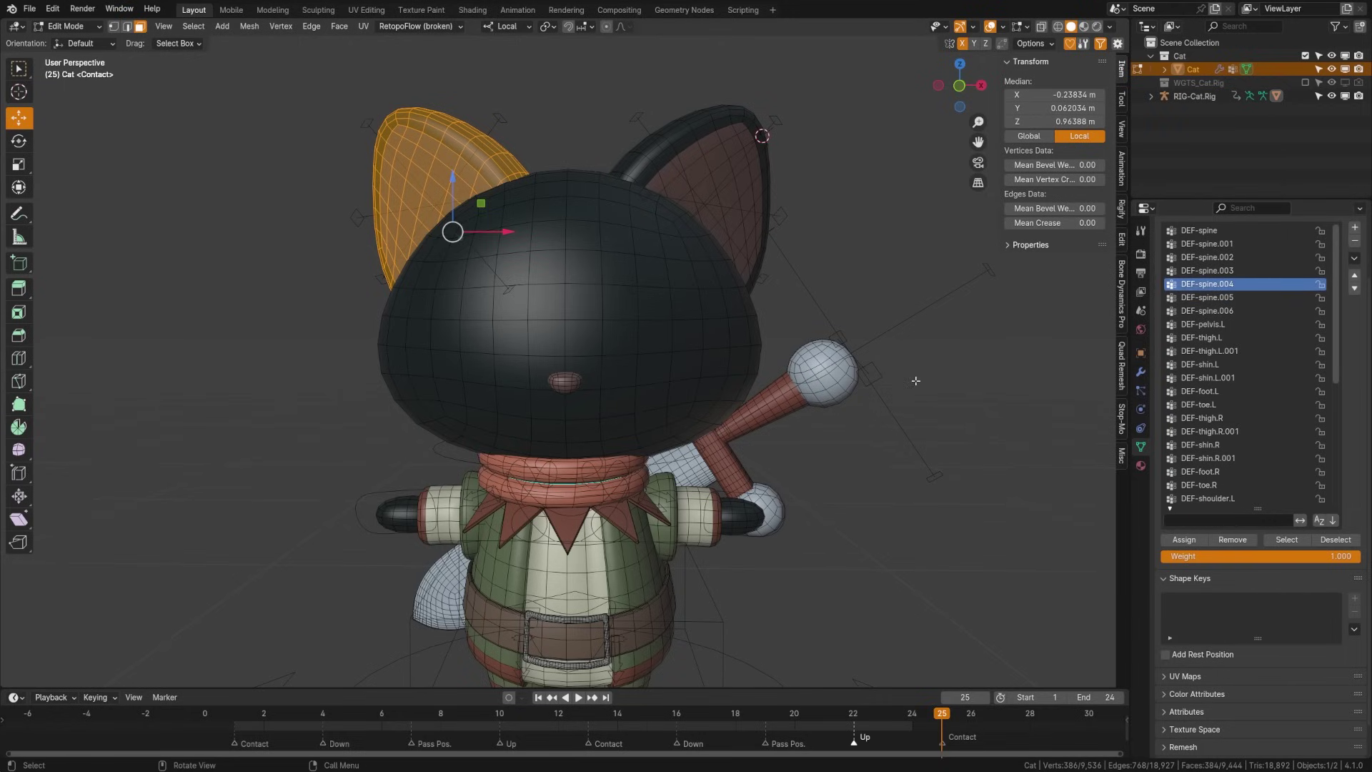
Leave mesh editing and put RIG-Cat.Rig into Pose Mode.
key(Tab)
click(437, 220)
key(Tab)
click(435, 271)
Test-move the Ear.R bone, then cancel so the ear stays at rest.
click(445, 217)
key(g)
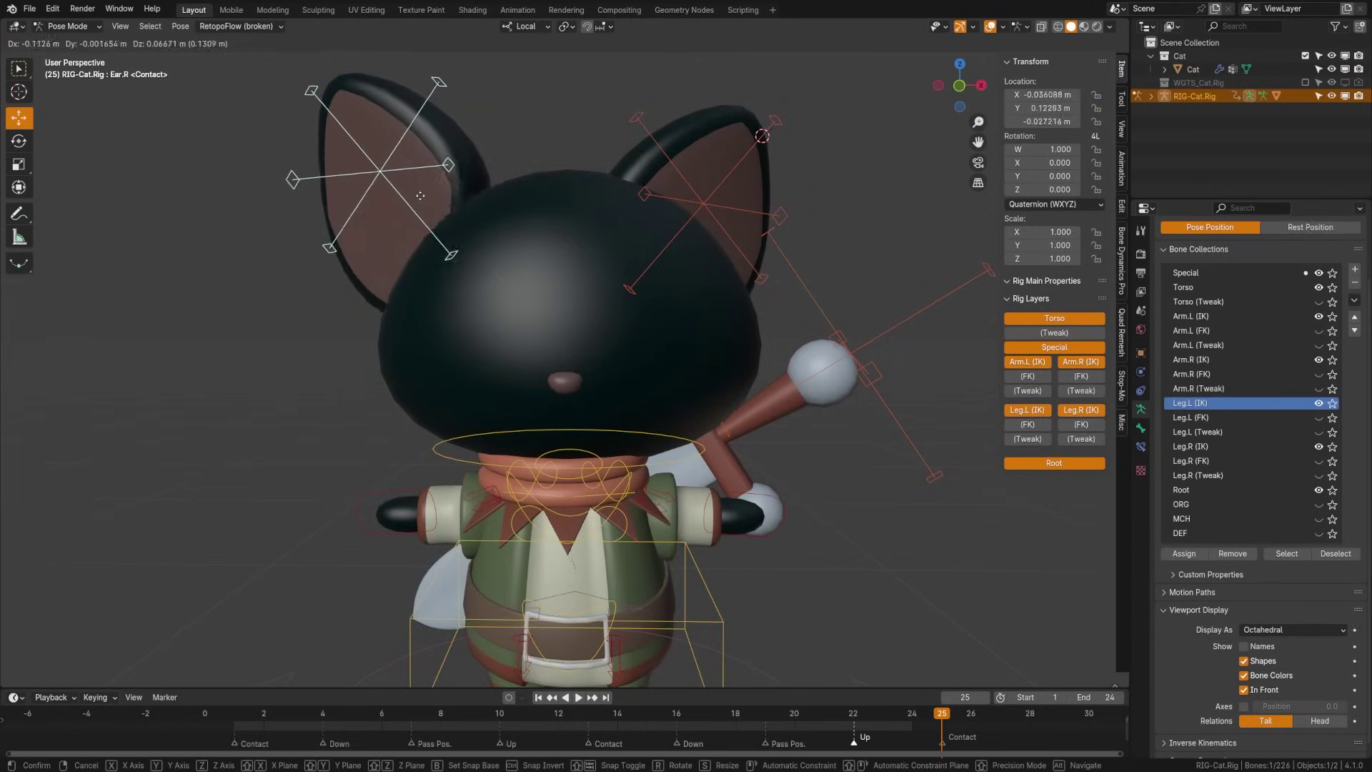
right_click(525, 217)
Test-move the right hand IK control several times to check the tunic and belt, cancelling each.
middle_drag(633, 353, 670, 375)
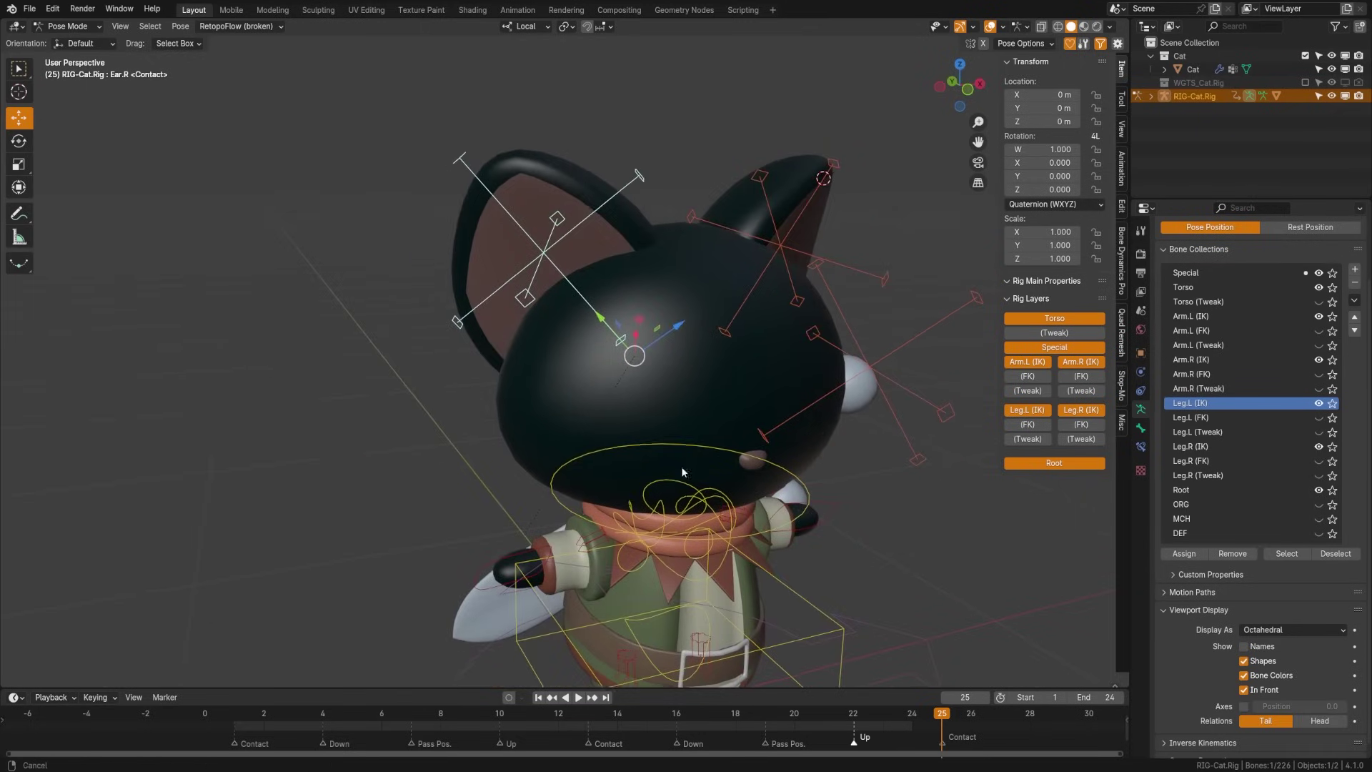
middle_drag(680, 466, 614, 342)
click(438, 372)
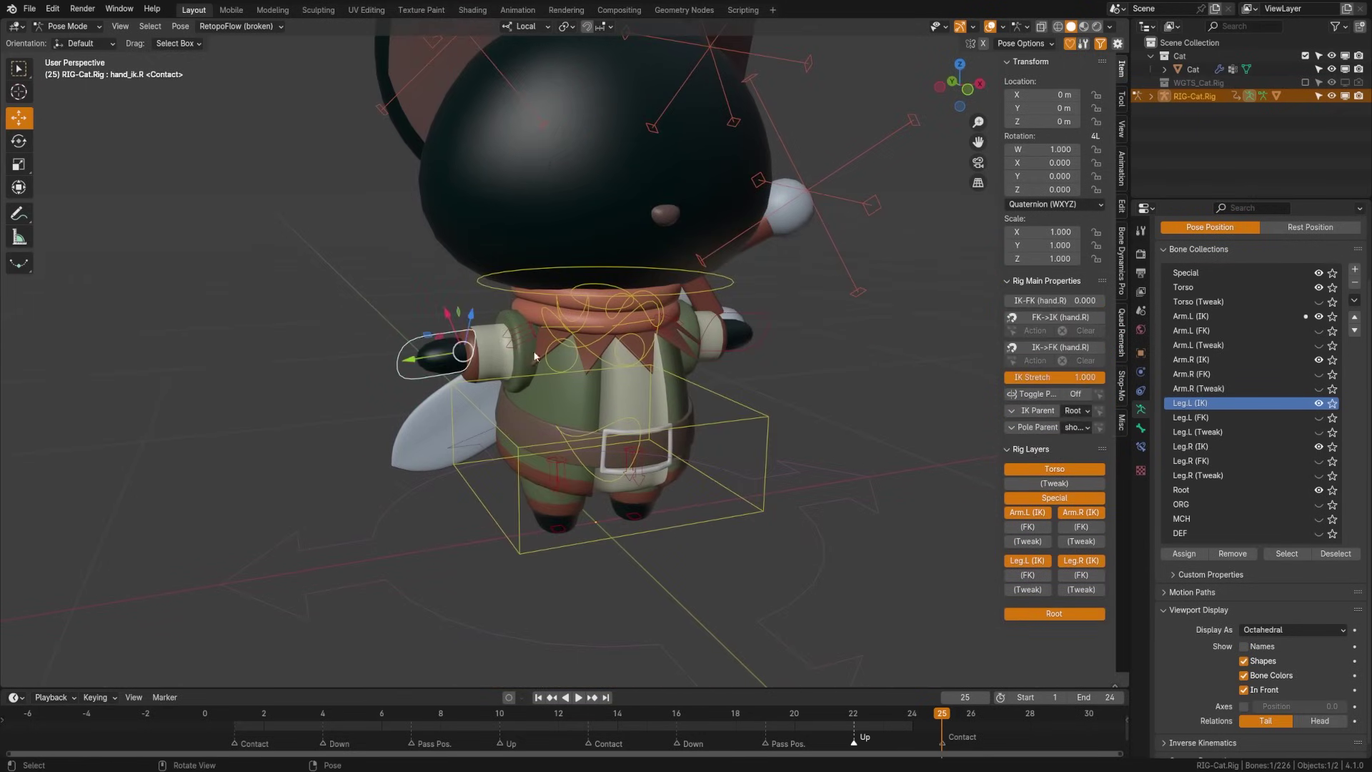
key(g)
key(Escape)
scroll(566, 412, up, 3)
key(g)
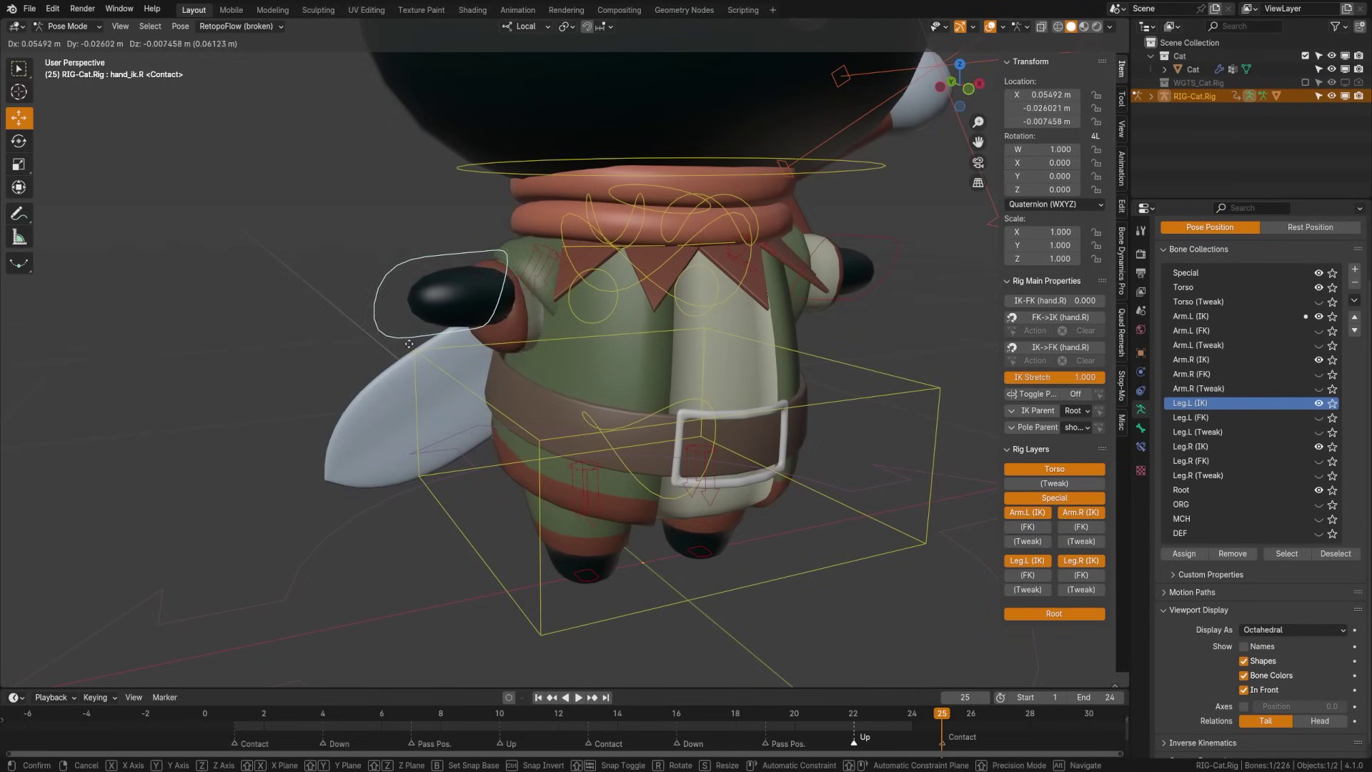
key(Escape)
scroll(475, 457, up, 5)
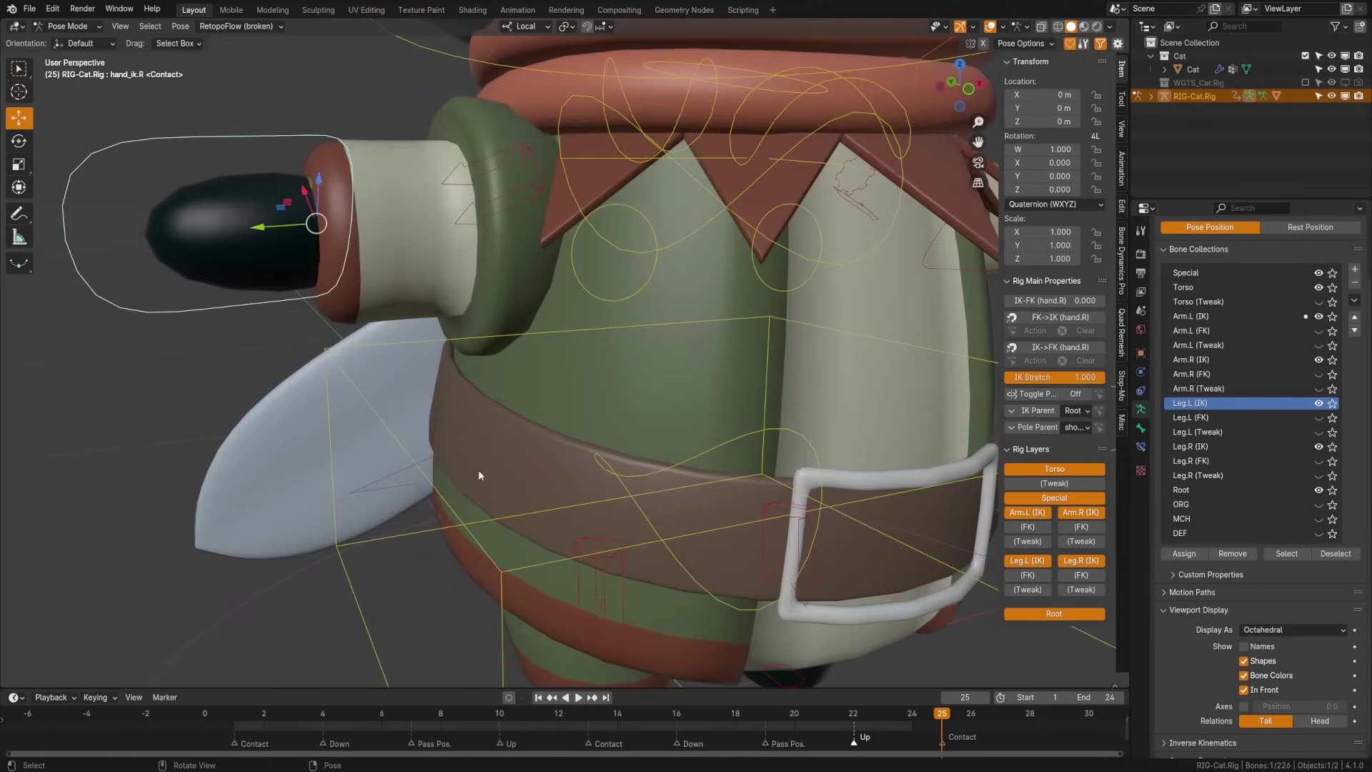
shift+middle_drag(490, 505, 485, 479)
key(g)
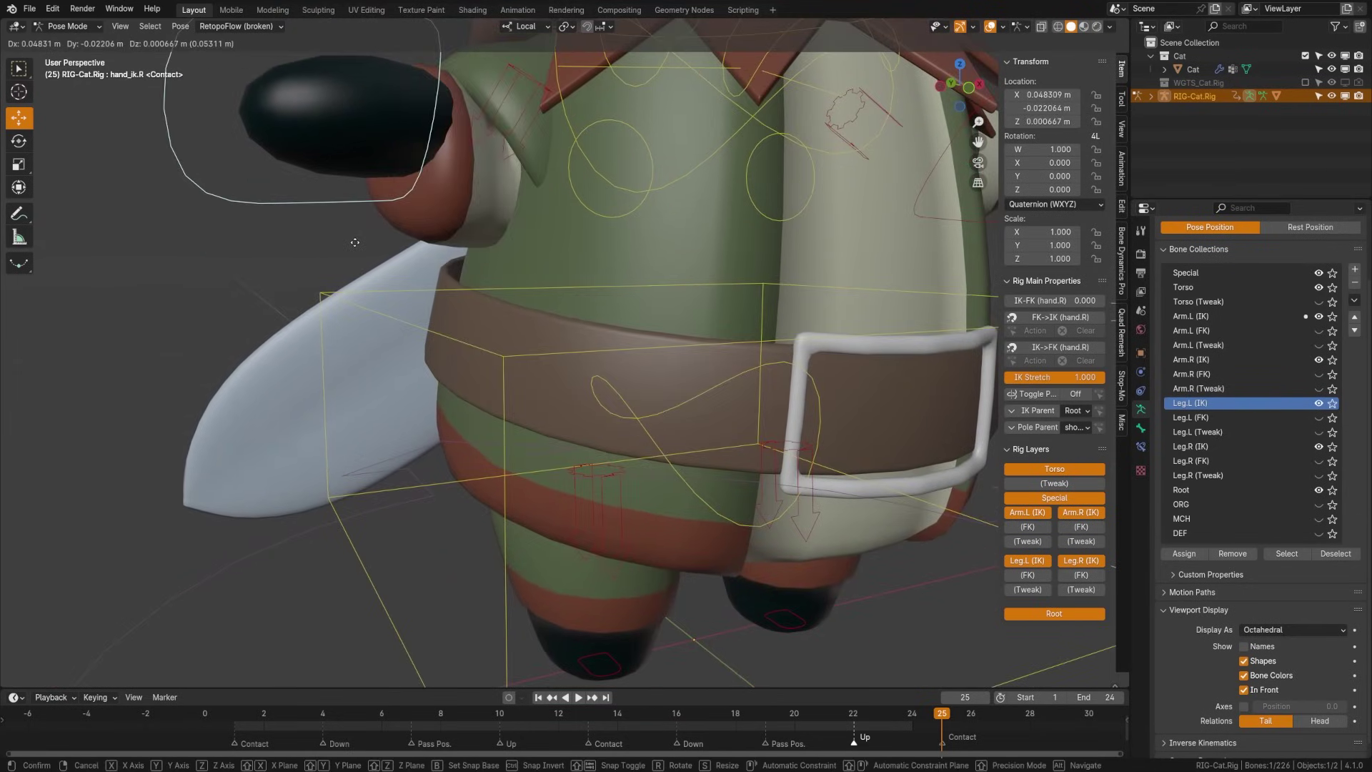
right_click(252, 247)
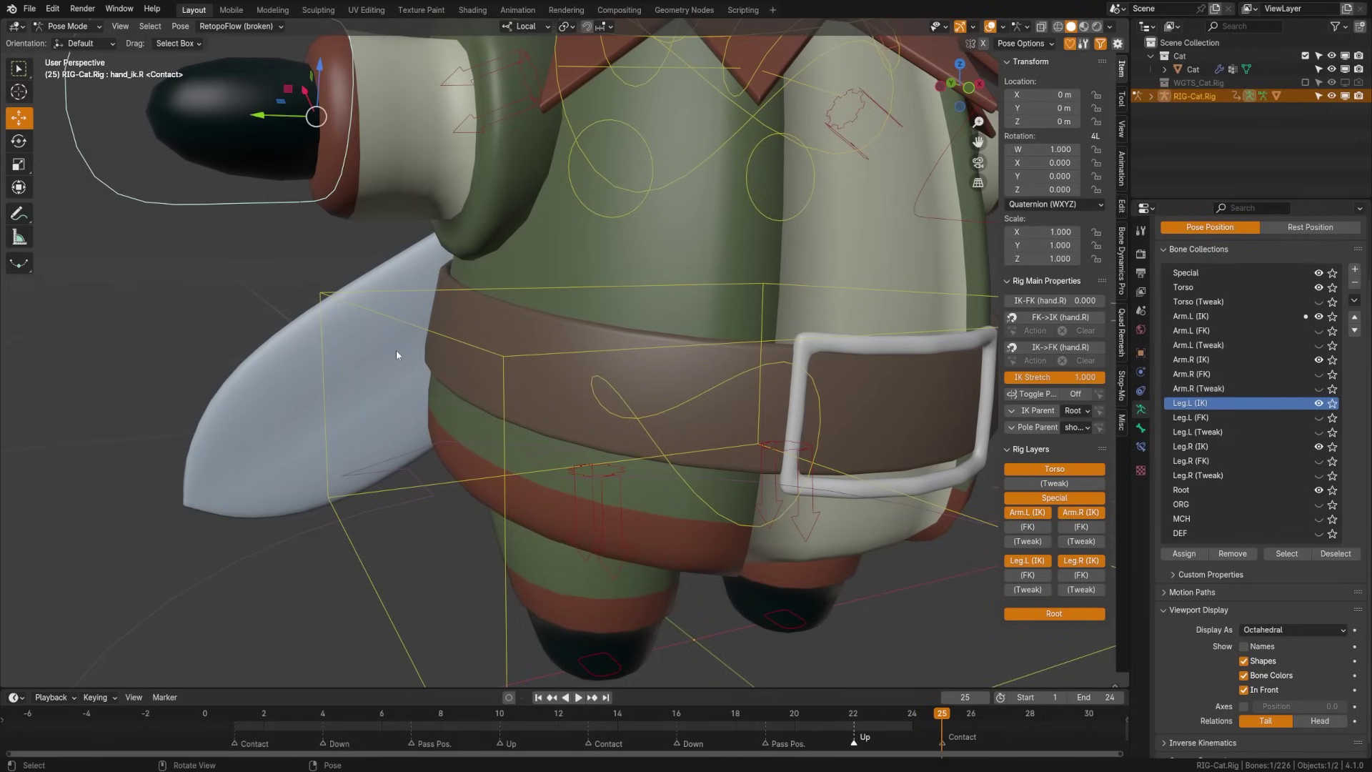
Select the root bone, clear the bone selection, and switch back to Object Mode.
scroll(543, 292, down, 5)
middle_drag(605, 316, 521, 314)
scroll(449, 337, up, 5)
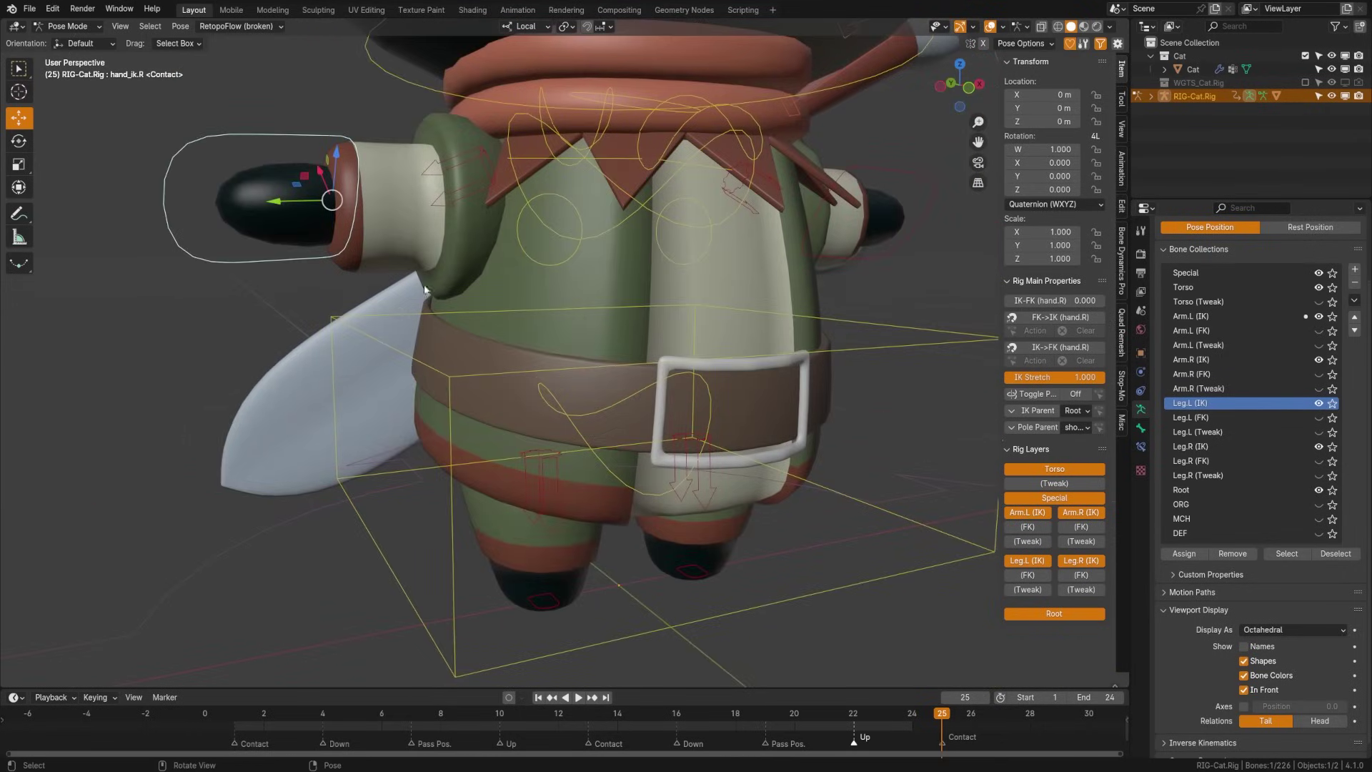
click(438, 435)
click(507, 370)
key(Tab)
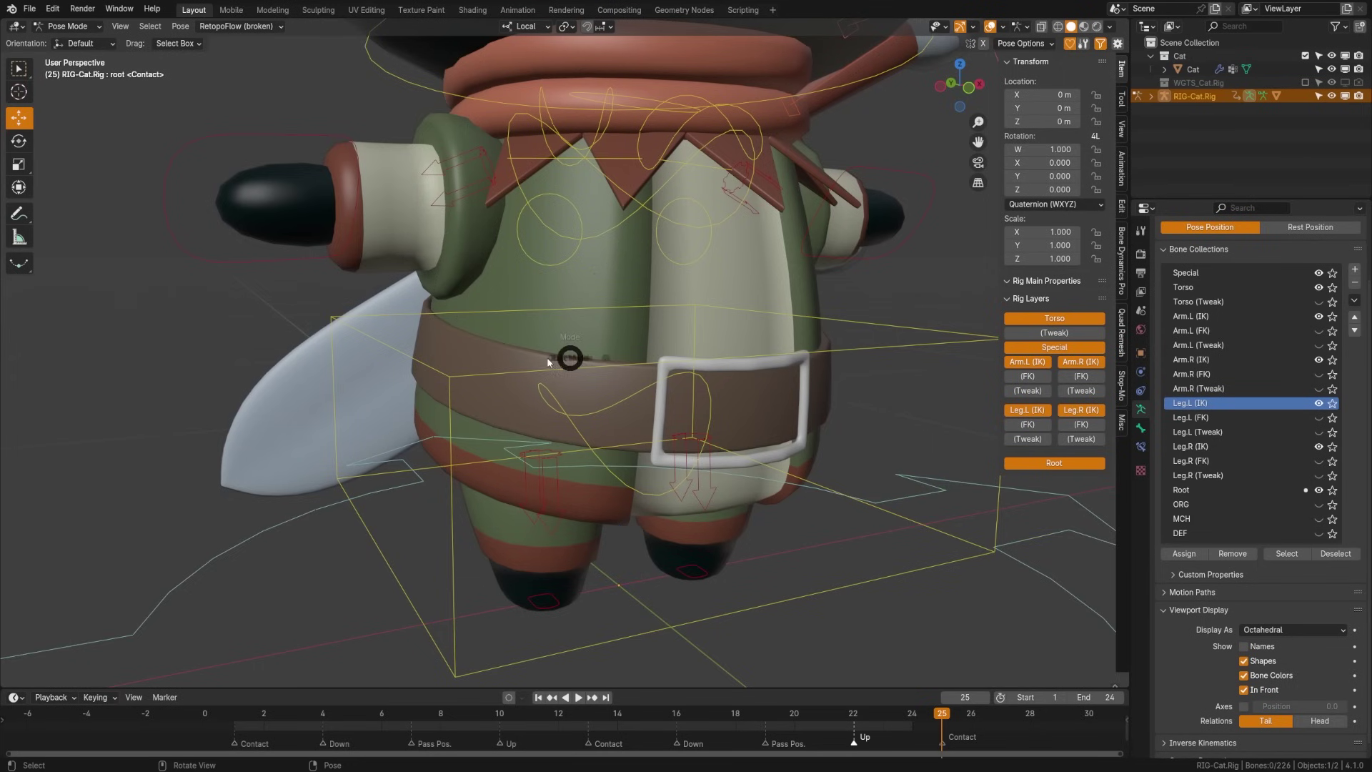
click(482, 334)
Select the tunic in Edit Mode and check DEF-forearm.R.001, DEF-upper_arm.R.001 and DEF-upper_arm.R groups.
key(Tab)
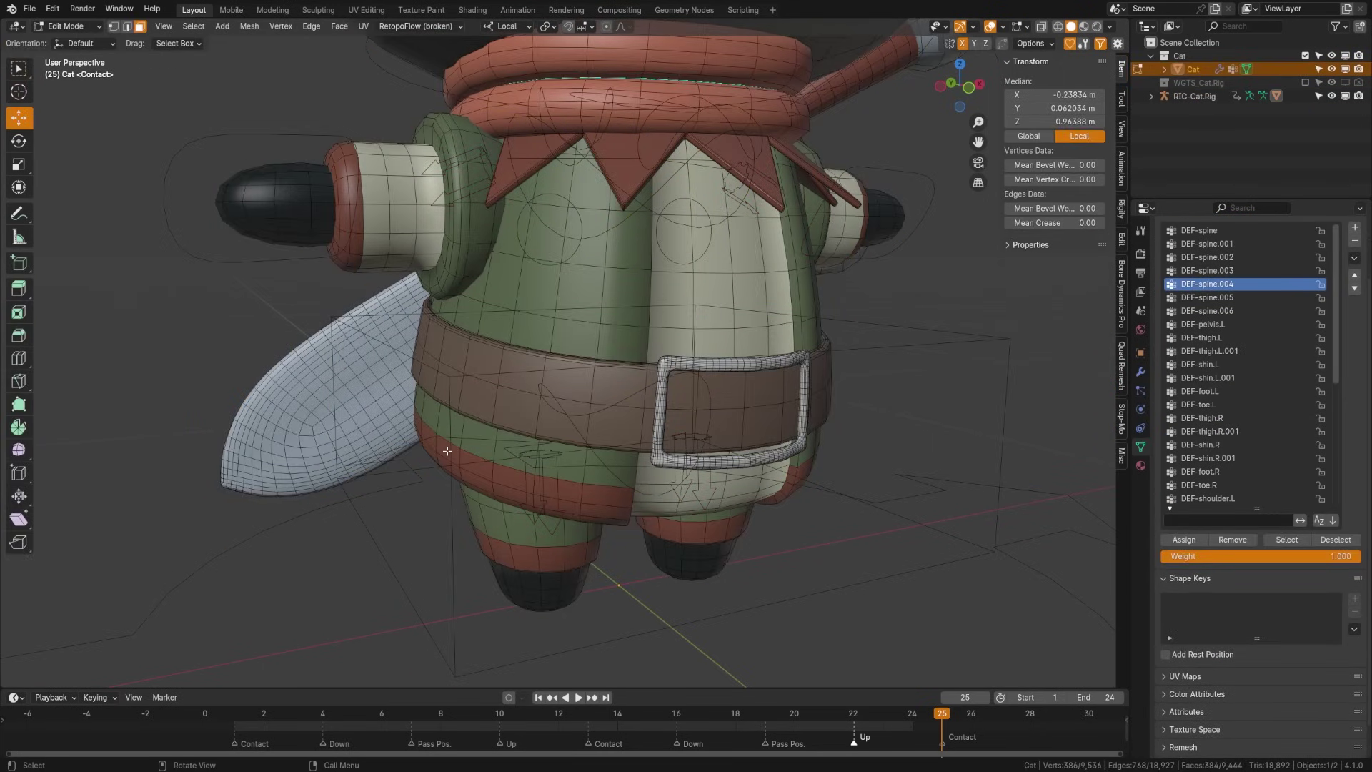
key(l)
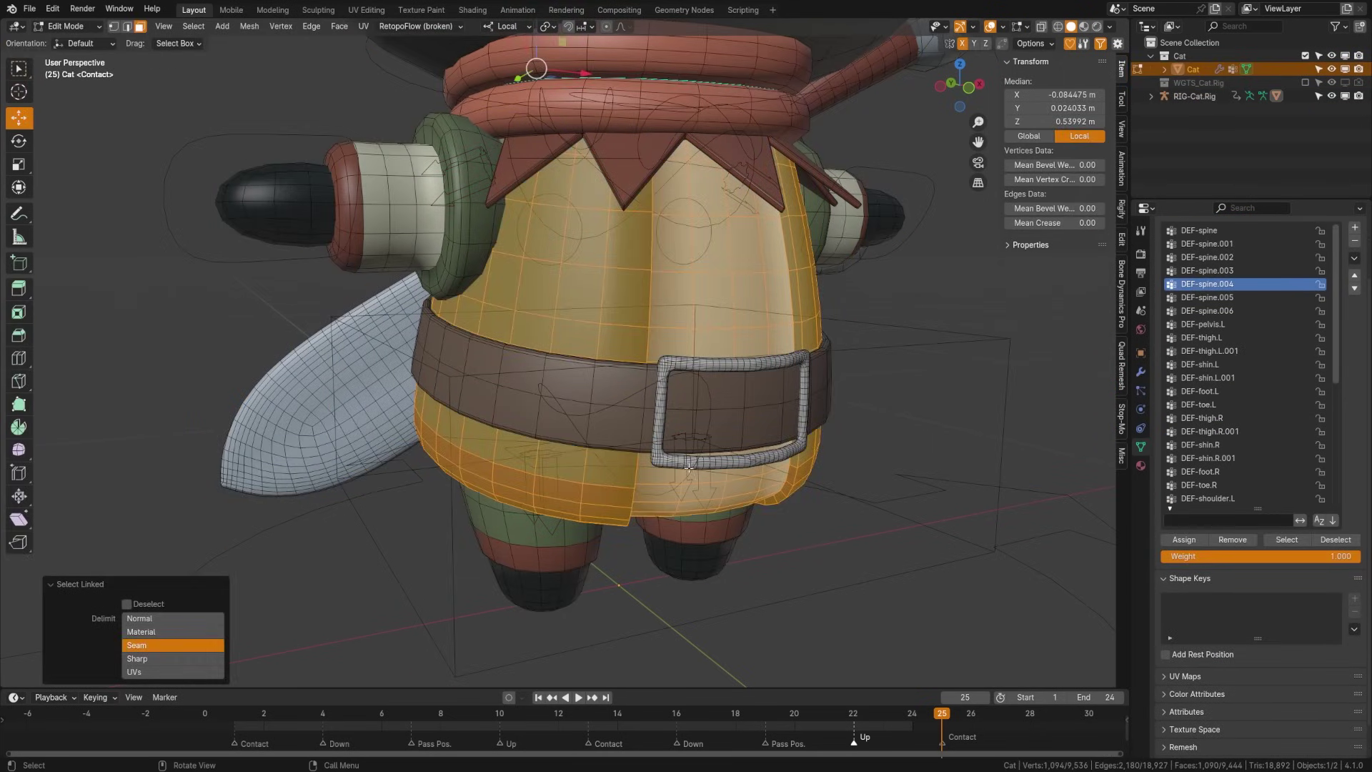
scroll(1267, 443, down, 14)
click(1253, 458)
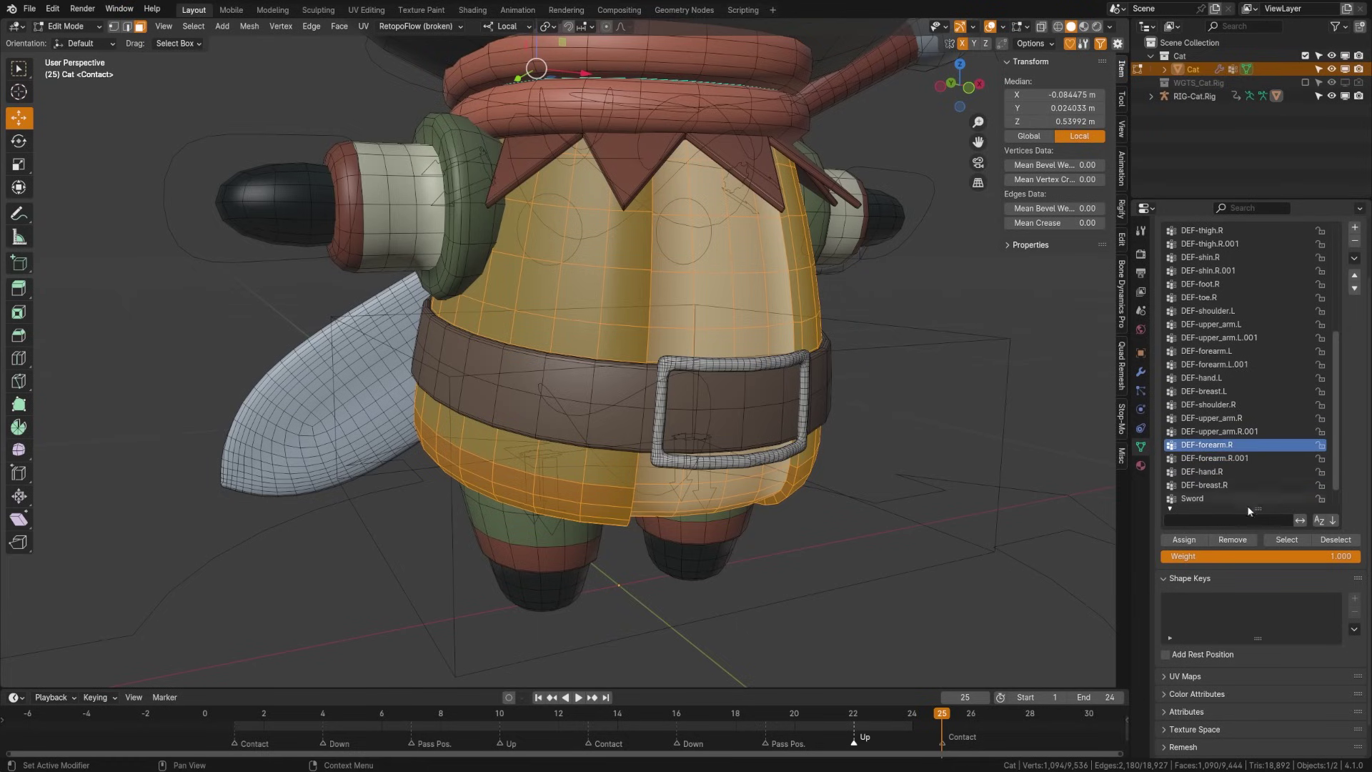
key(Up)
key(Up)
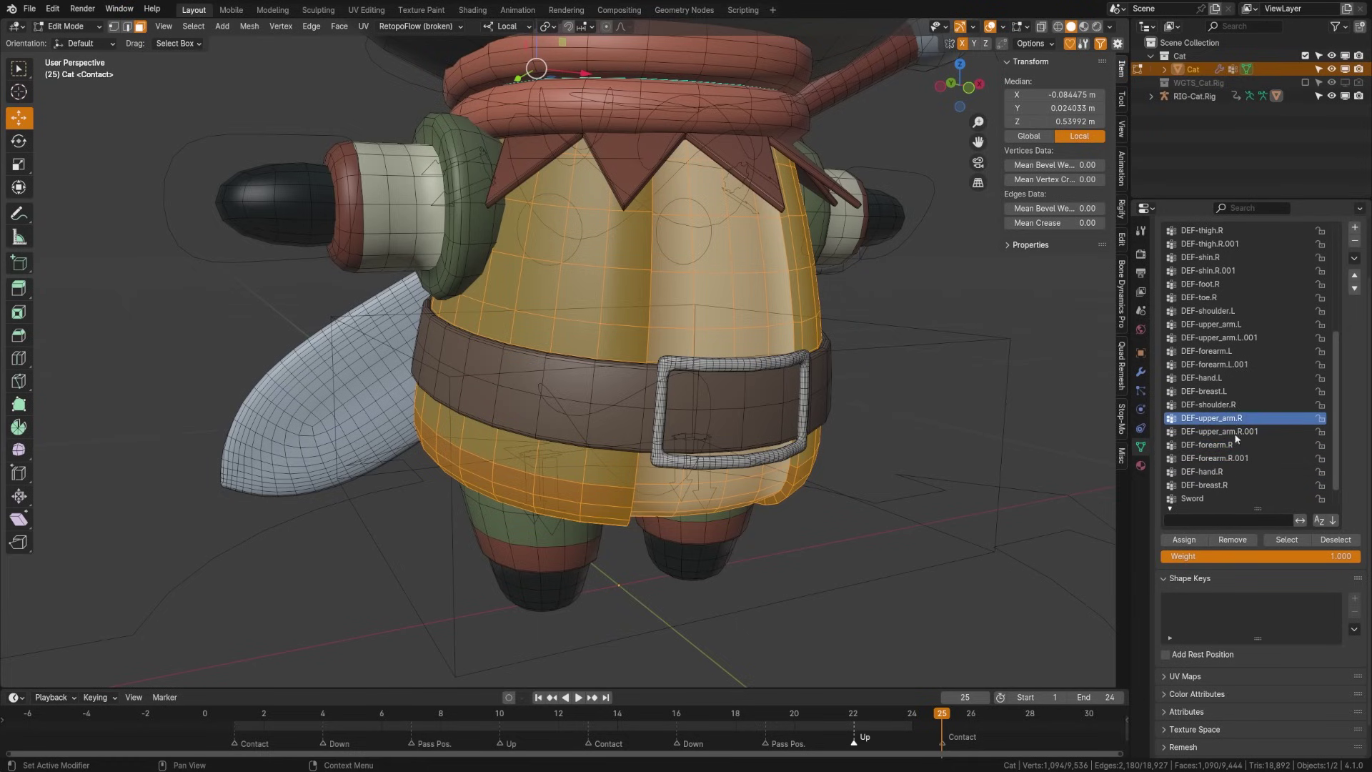
key(Up)
key(Up)
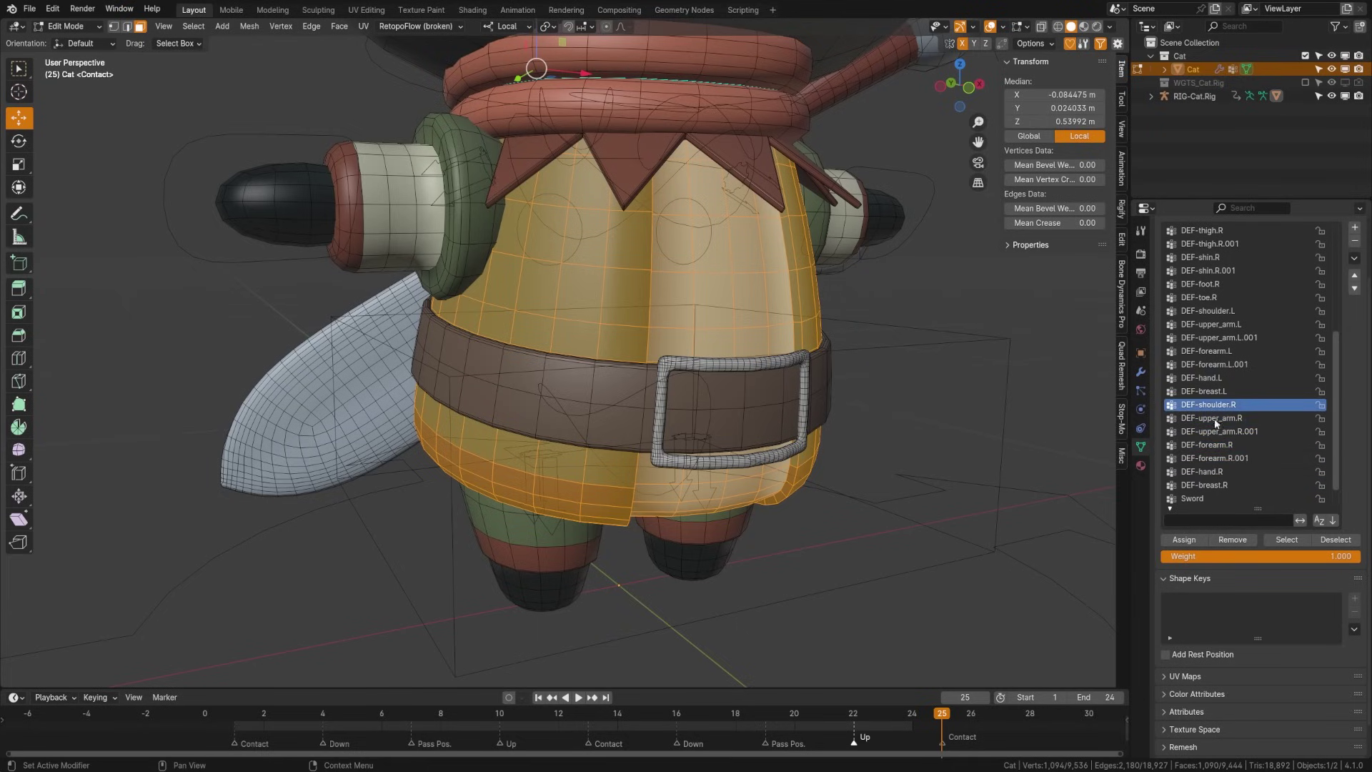
Put RIG-Cat.Rig into Pose Mode and start moving the hand_ik.R control.
key(Tab)
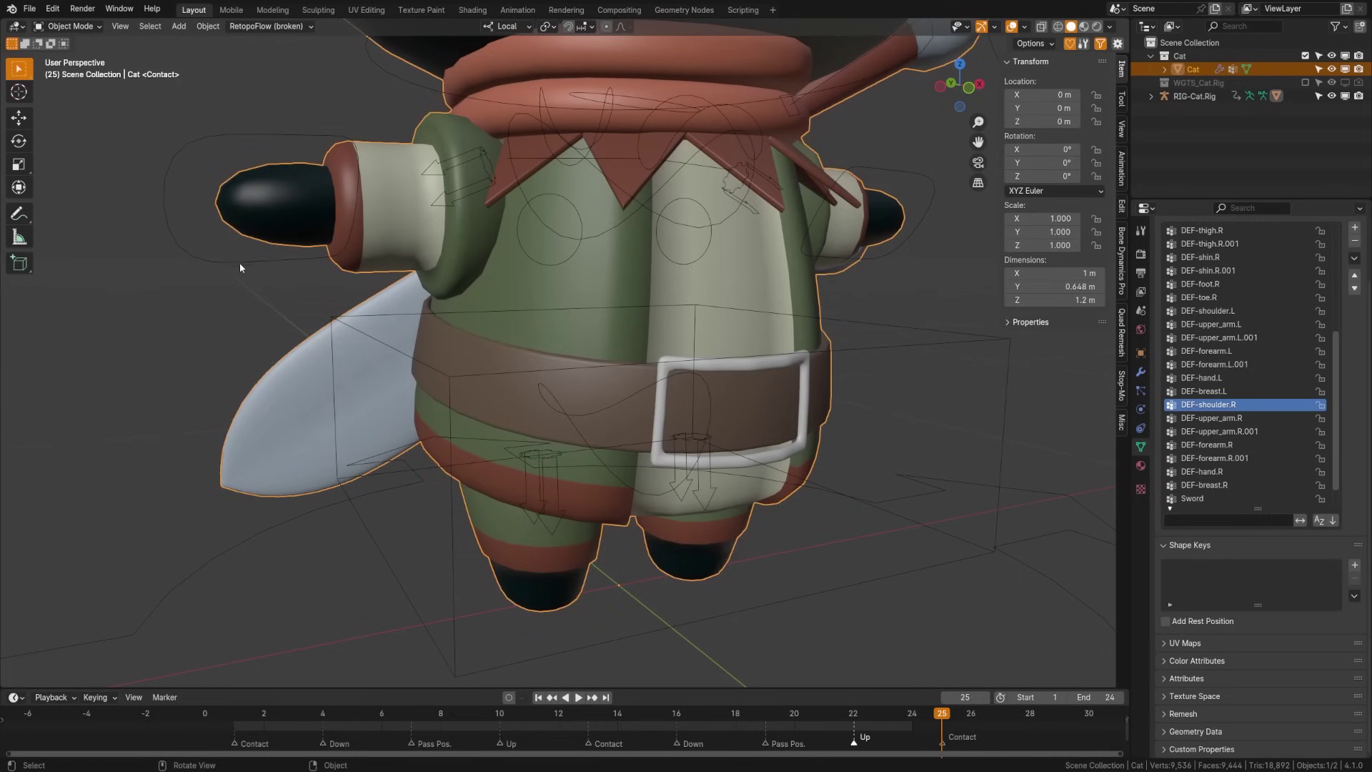
click(239, 262)
key(ctrl+Tab)
click(202, 261)
key(g)
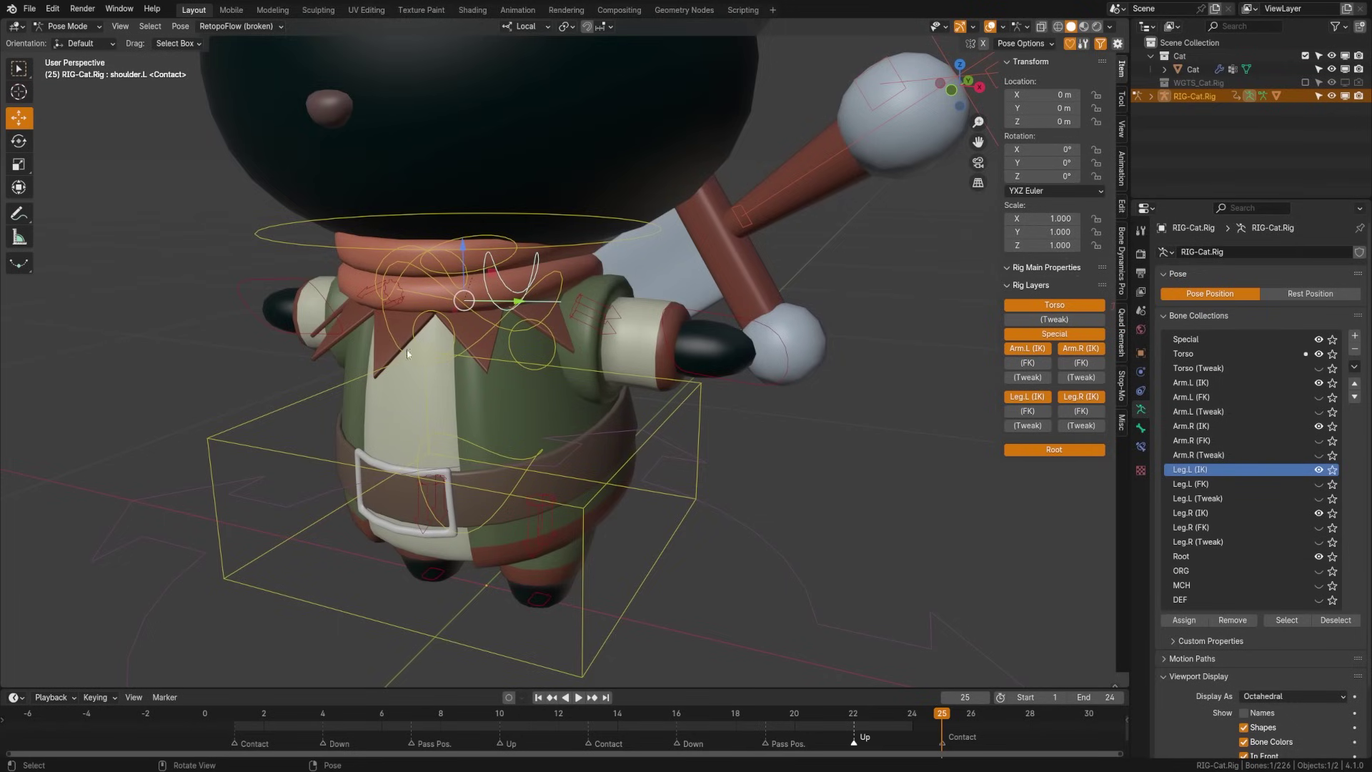
Cancel the hand move and view the Cat from the front and side.
key(ctrl+Tab)
click(389, 346)
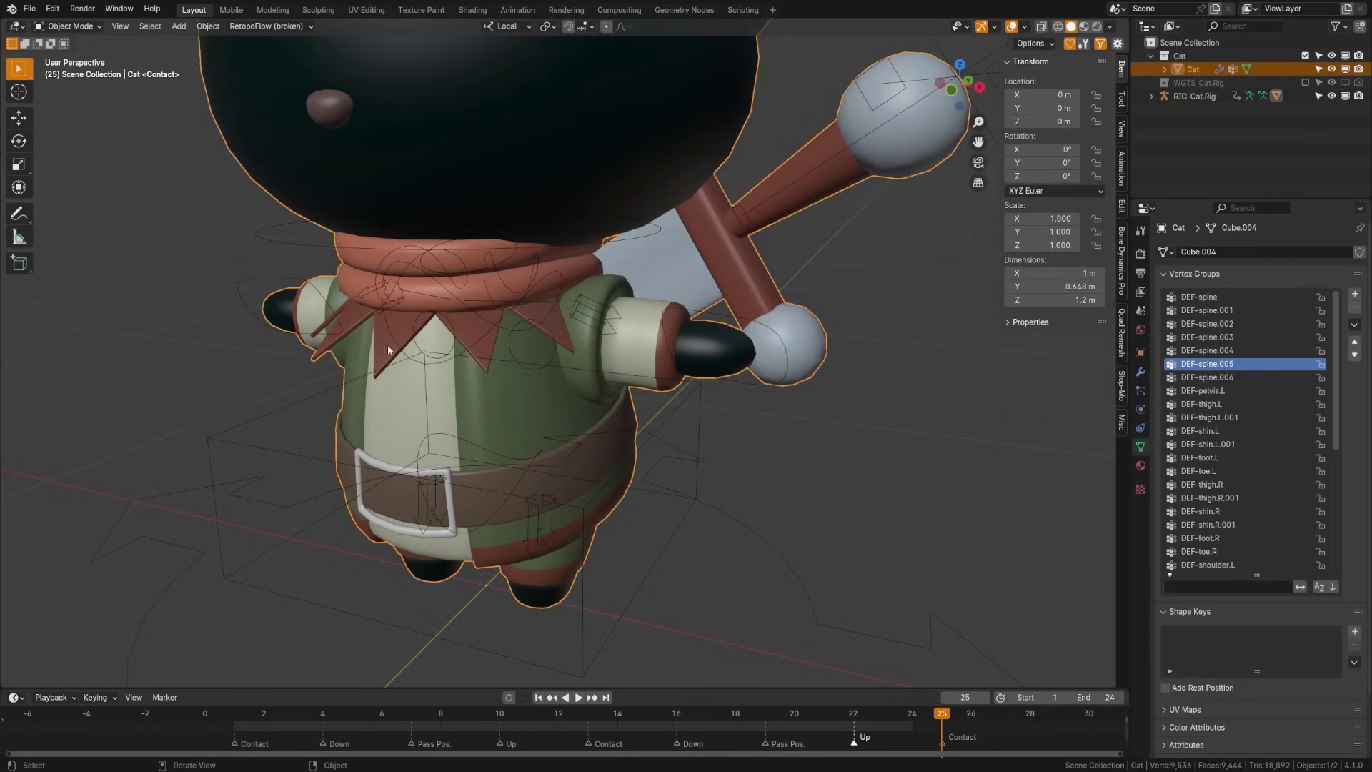
middle_drag(388, 345, 524, 429)
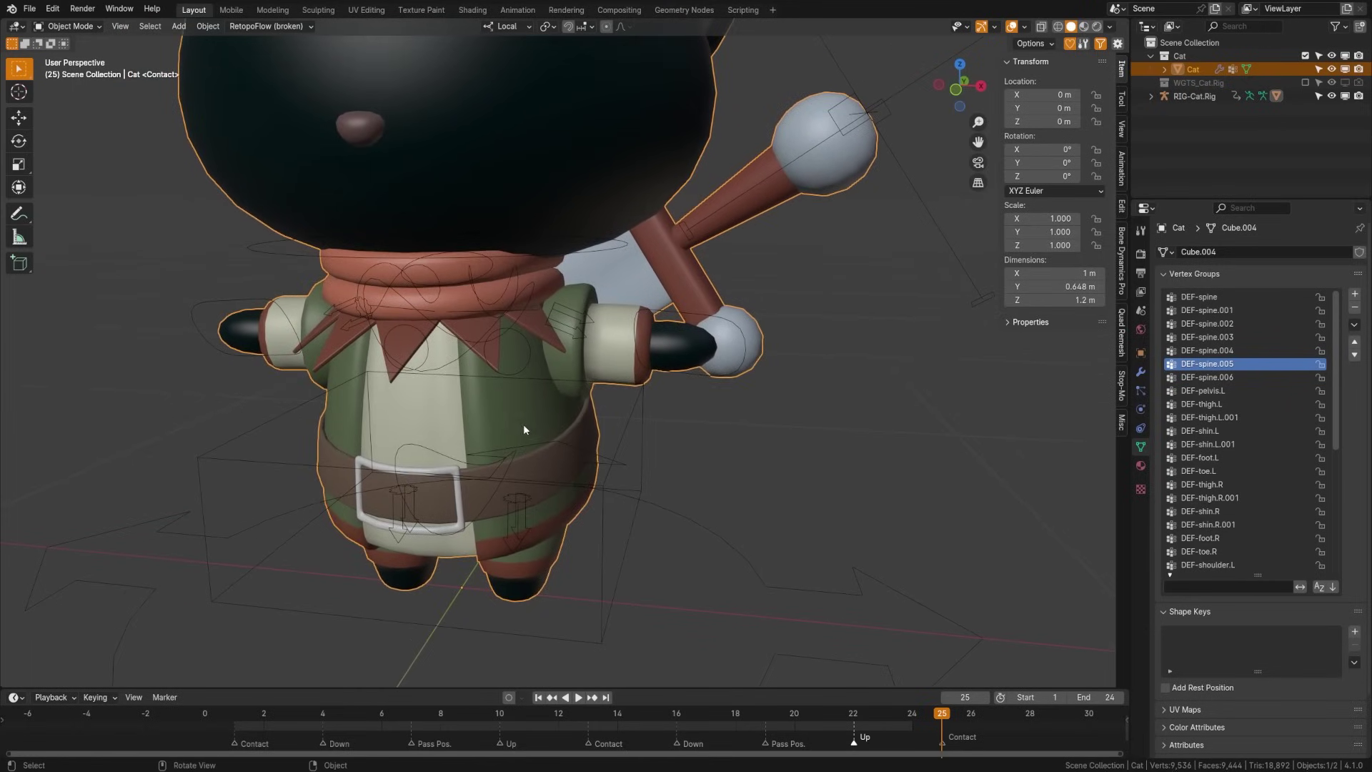
middle_drag(429, 312, 520, 338)
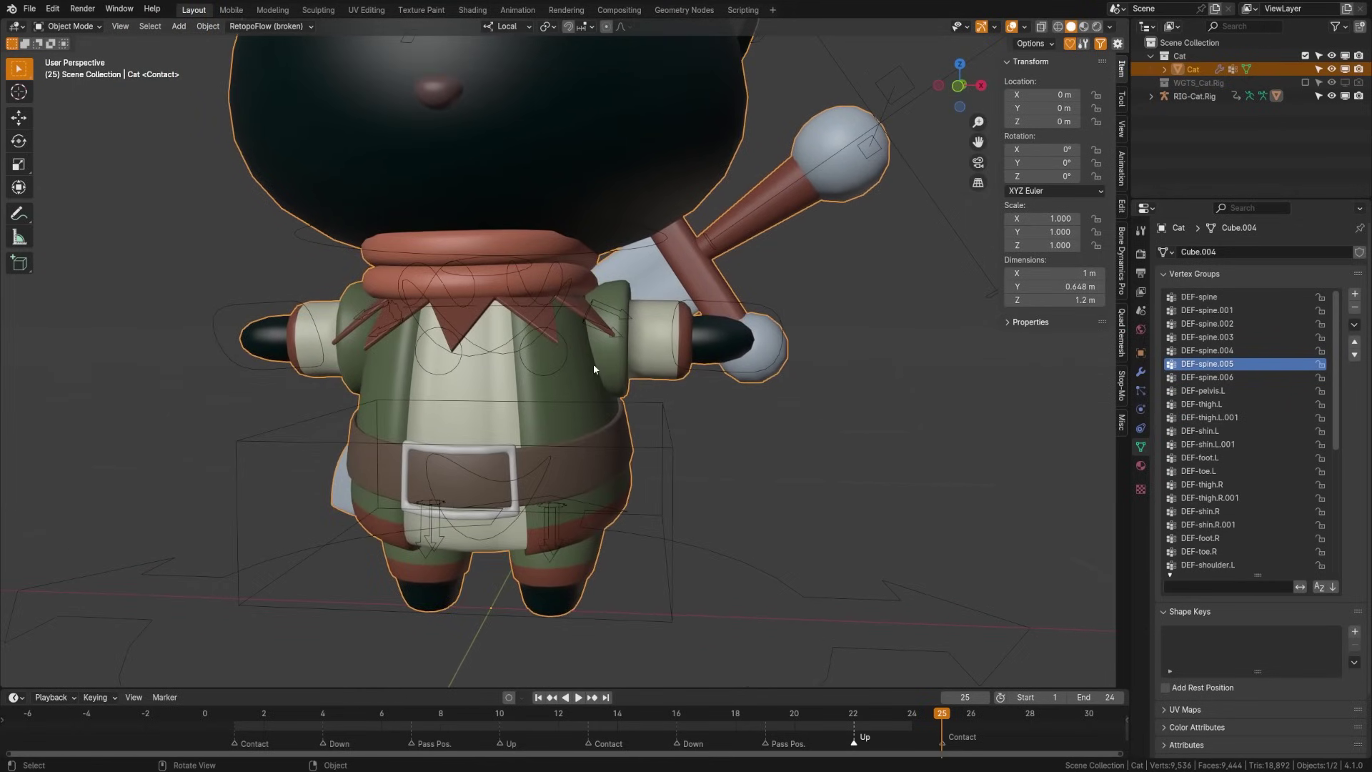
middle_drag(770, 423, 843, 407)
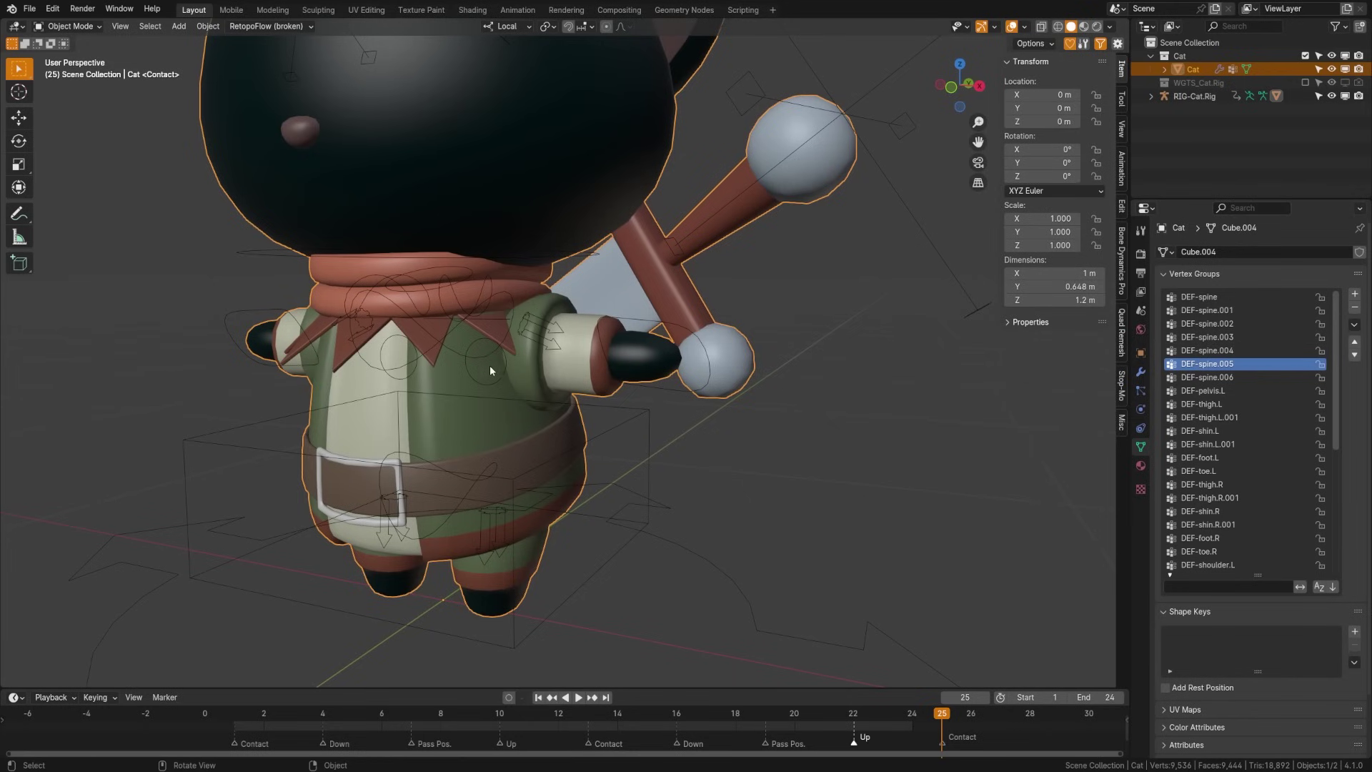
View RIG-Cat.Rig's torso bones in Edit Mode, return to Object Mode, and select the Cat mesh.
click(448, 350)
key(Tab)
click(623, 365)
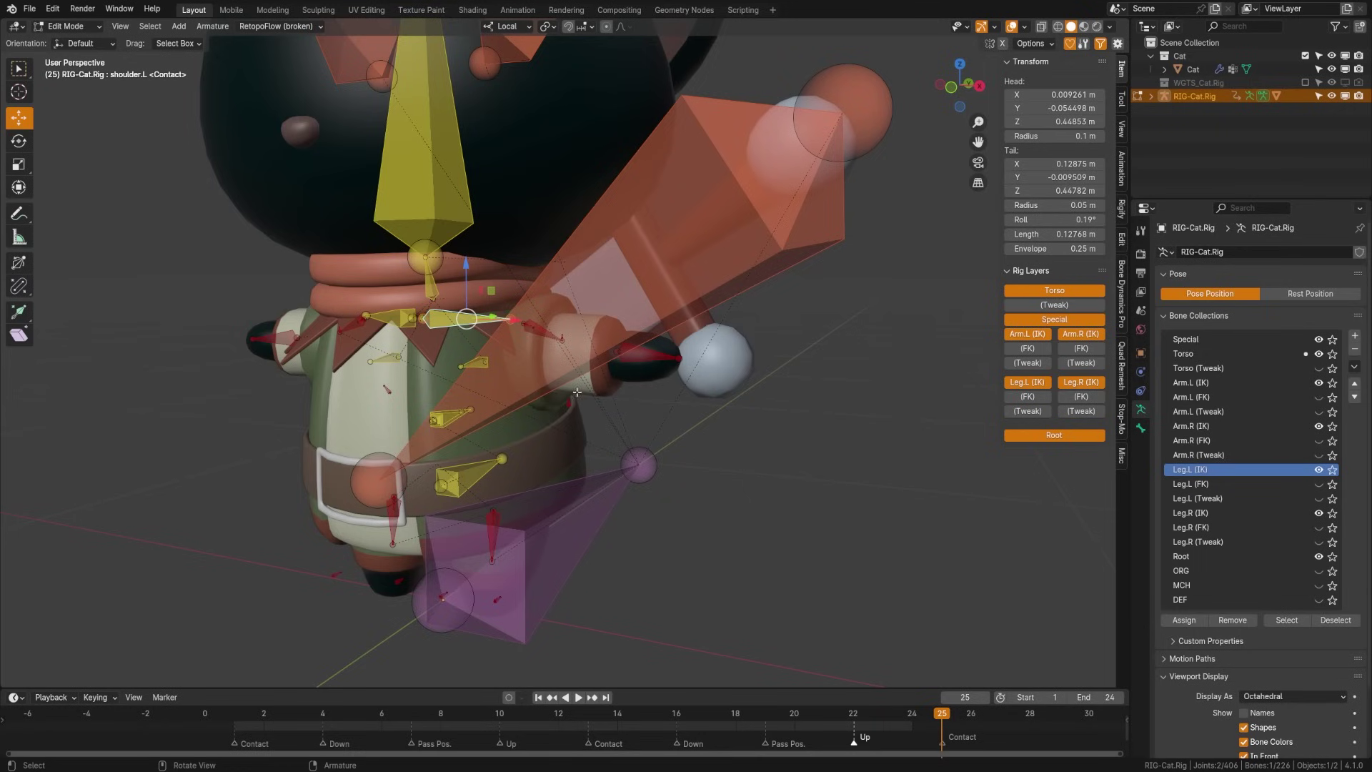
key(ctrl+Tab)
click(448, 405)
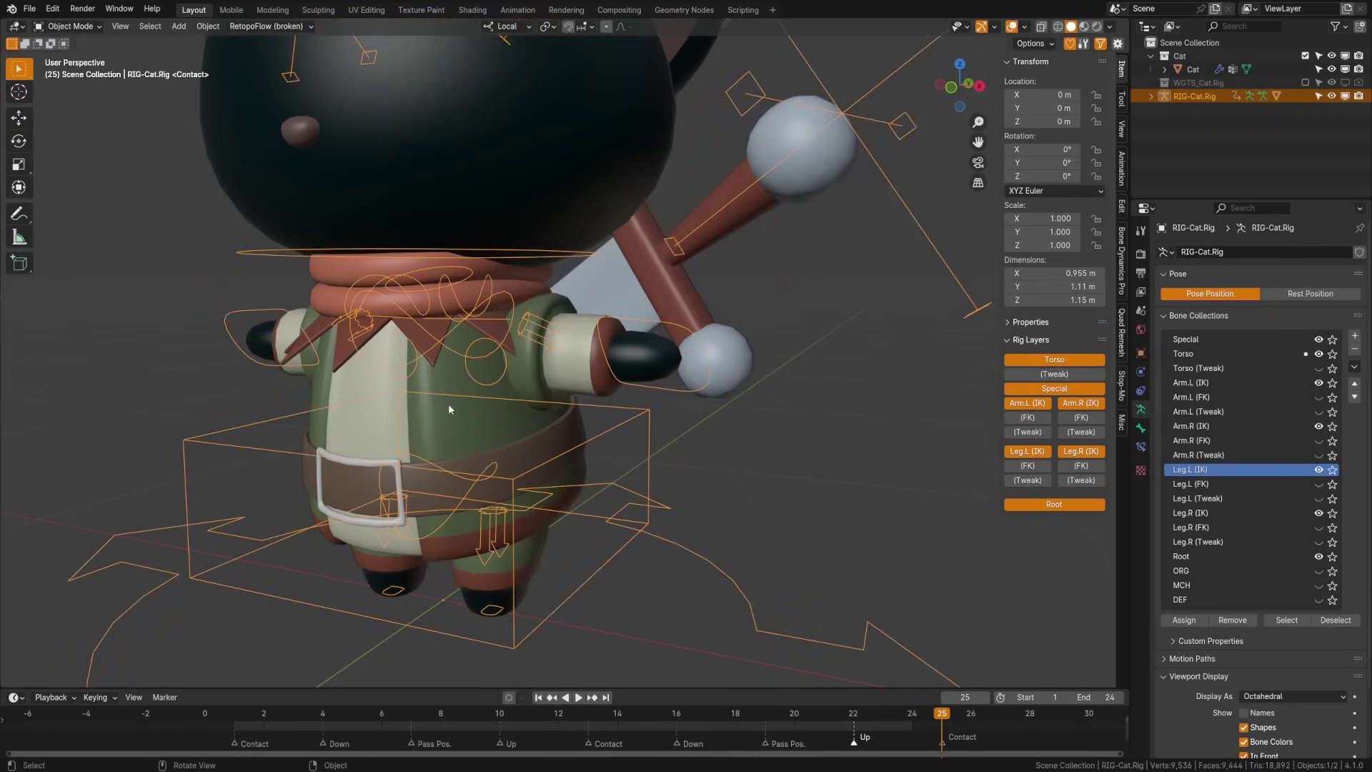
middle_drag(444, 217, 551, 354)
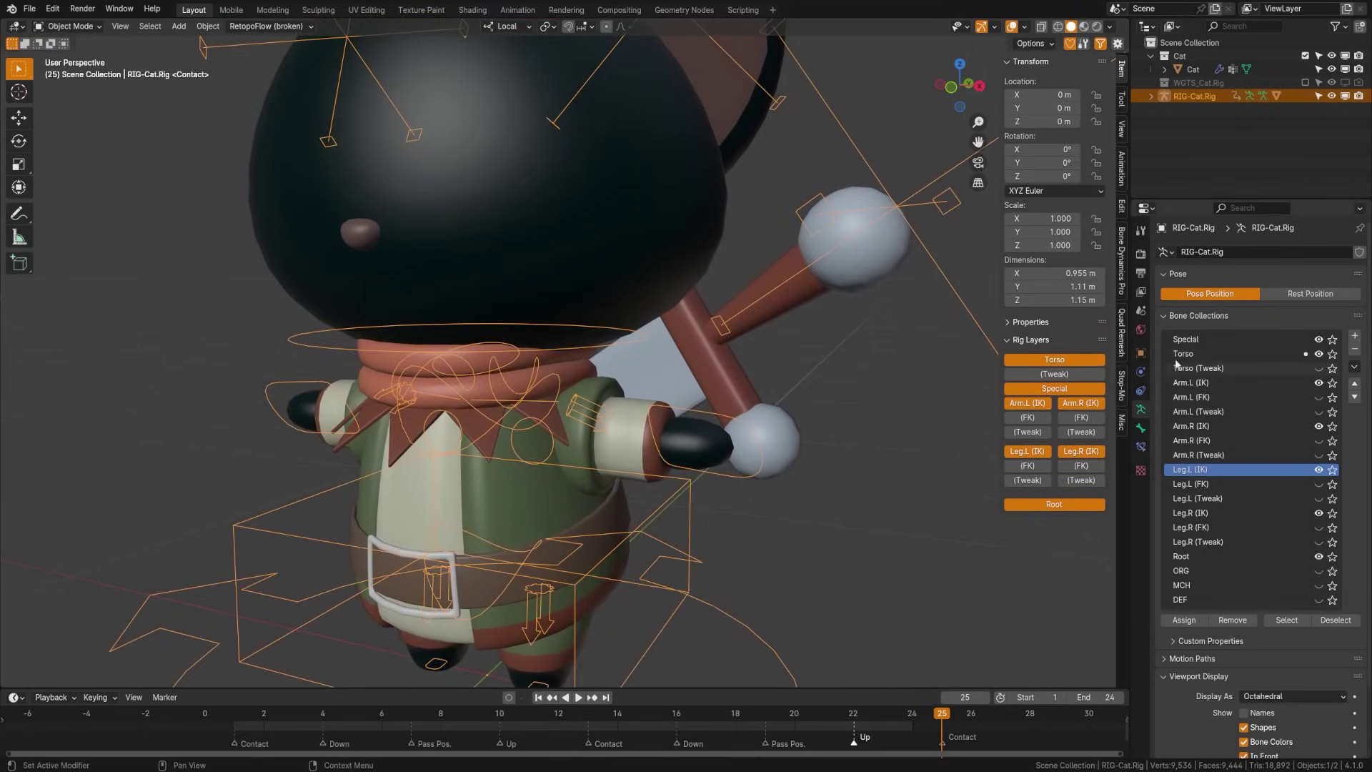
click(550, 384)
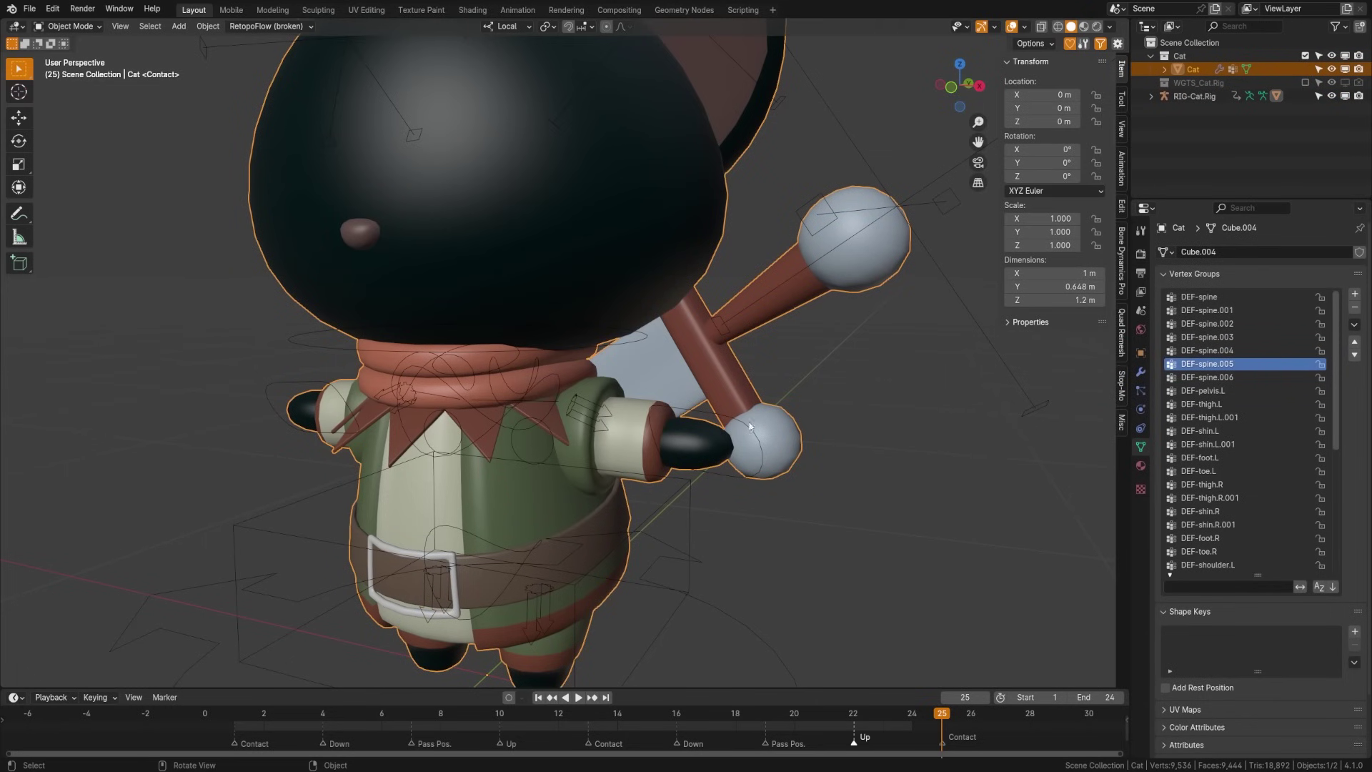
In Weight Paint, view the DEF-spine.002 to DEF-spine.005 weights on the collar and neck, then enter Edit Mode.
key(ctrl+Tab)
click(506, 322)
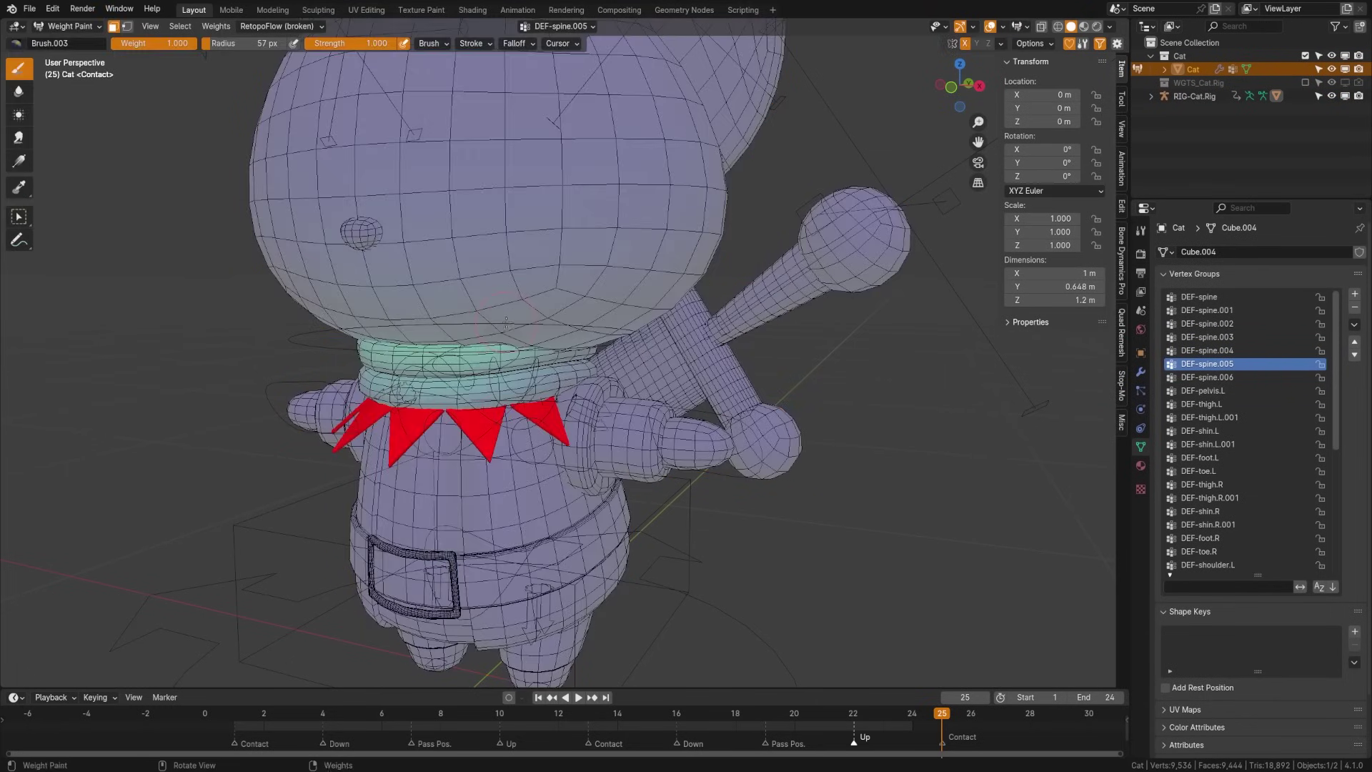
click(1207, 351)
click(1209, 337)
click(1217, 323)
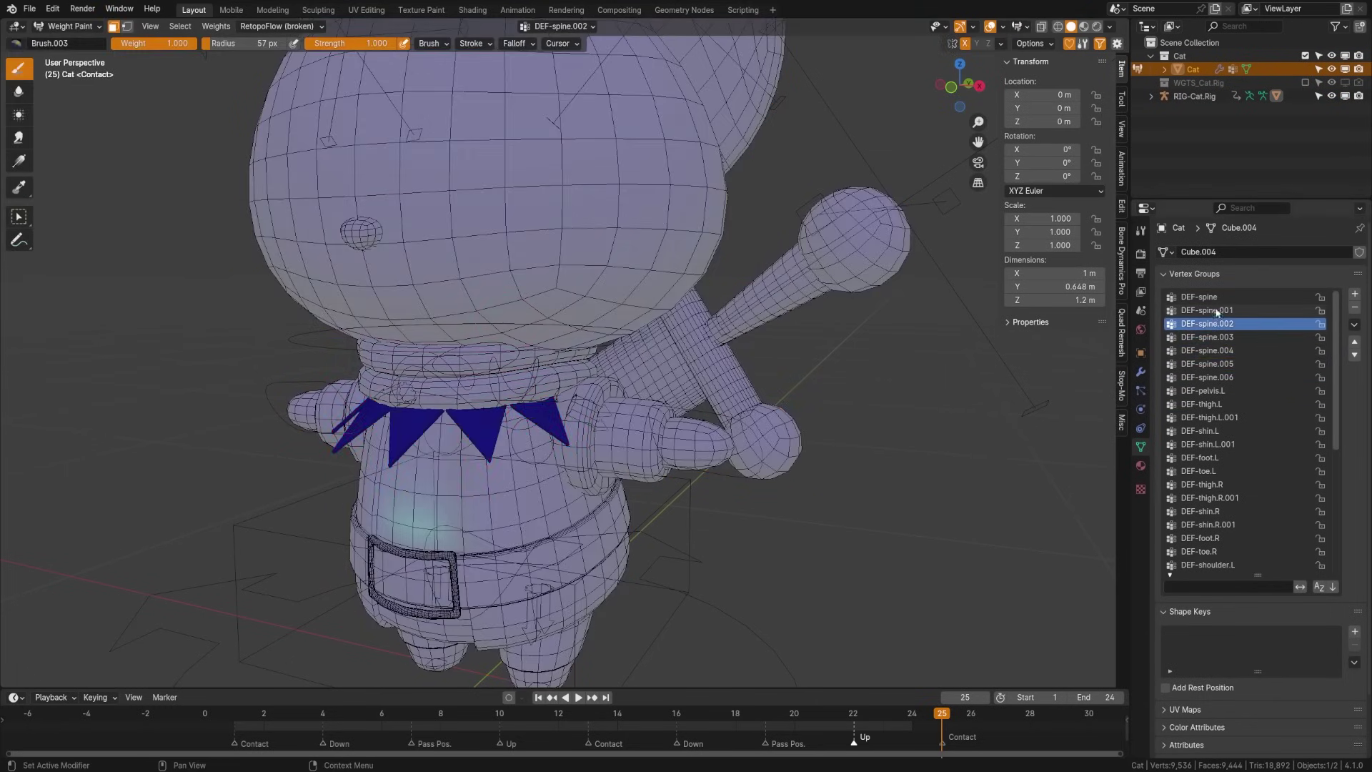
click(1217, 338)
click(1219, 351)
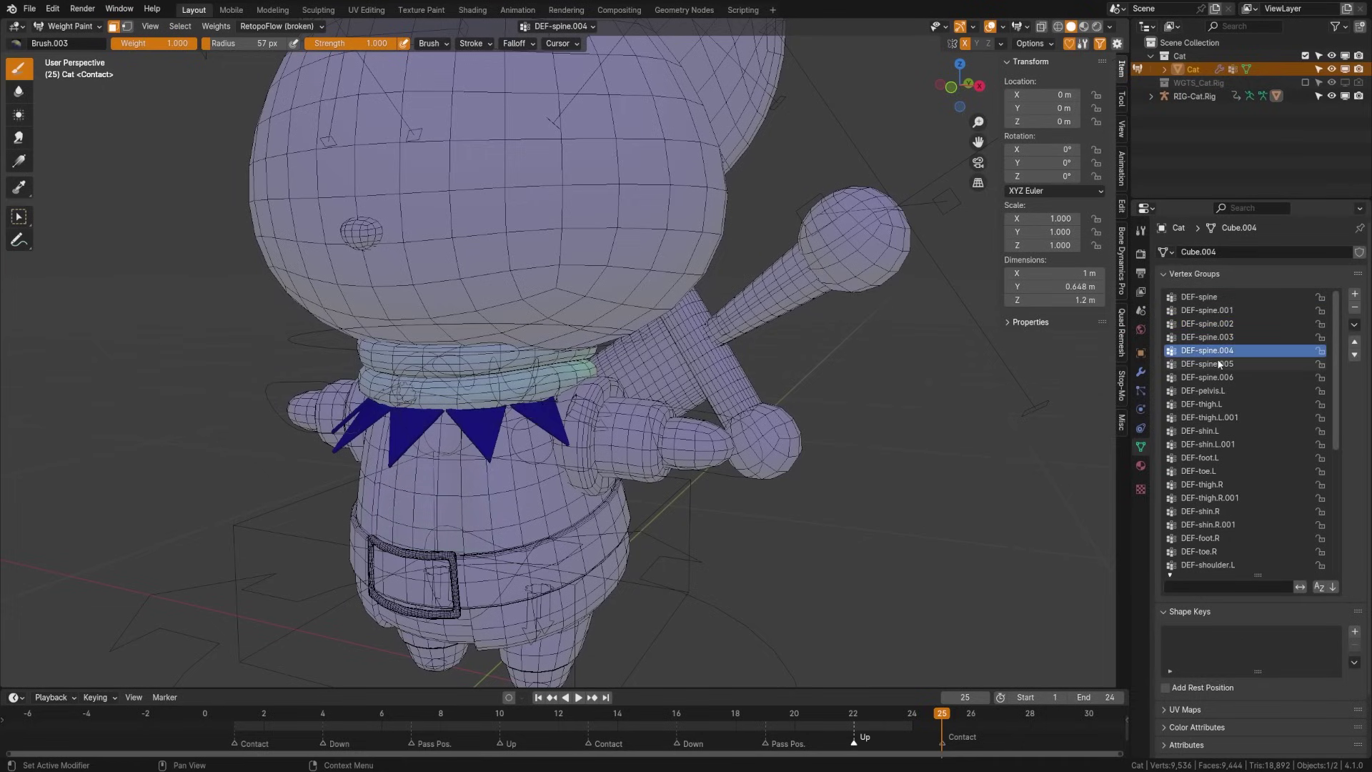
click(1223, 364)
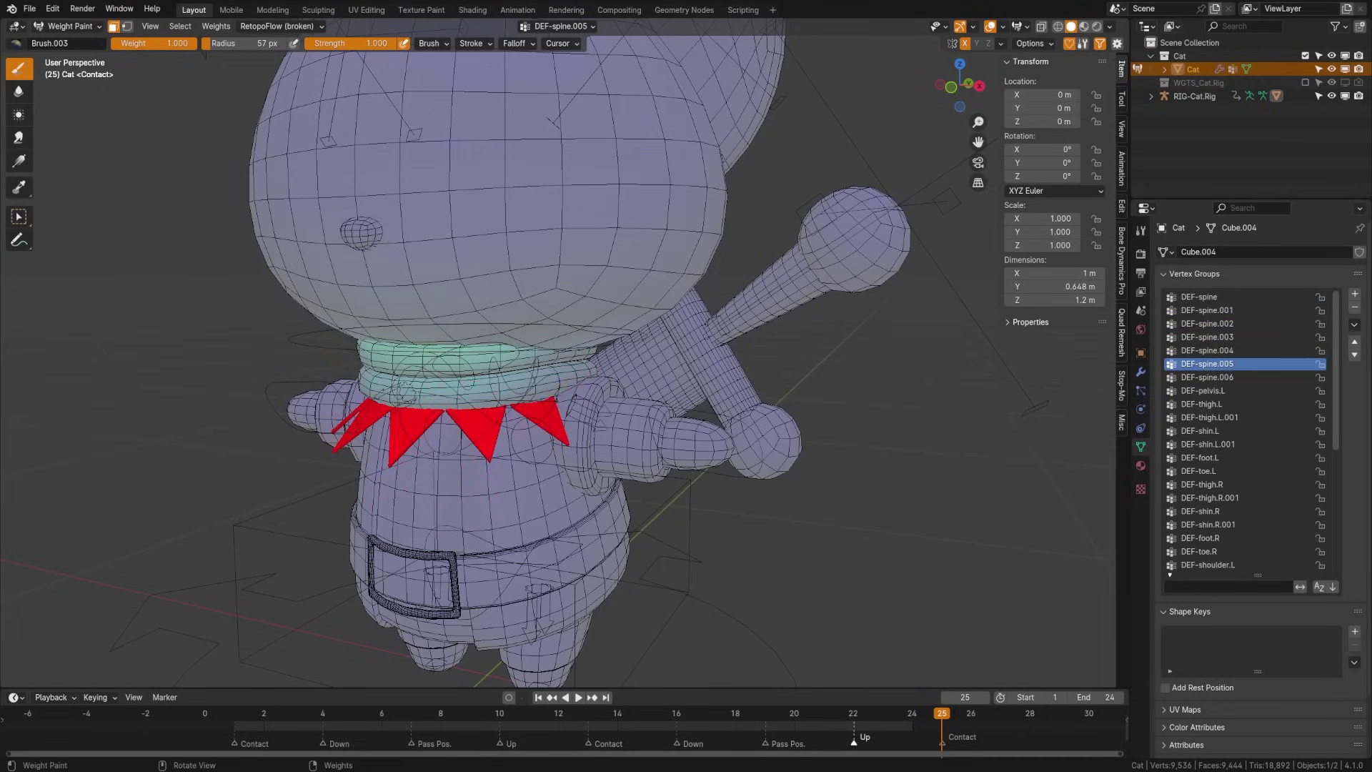
key(Tab)
mouse_move(480, 424)
middle_down()
mouse_move(393, 422)
mouse_move(532, 435)
mouse_move(643, 400)
mouse_move(788, 384)
mouse_move(660, 377)
mouse_move(614, 400)
middle_up()
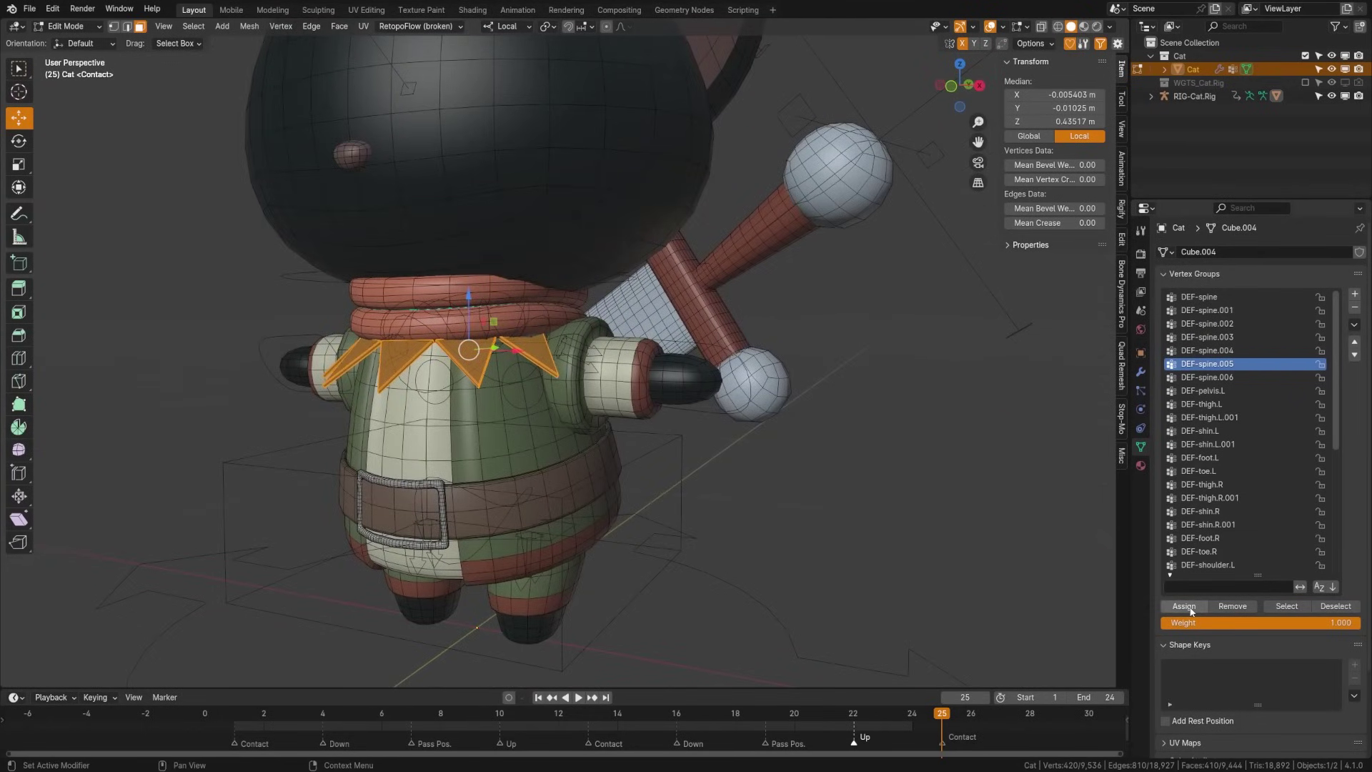
Check the DEF-spine.006, DEF-shoulder.L and DEF-shoulder.R vertex groups on the Cat mesh.
click(1219, 378)
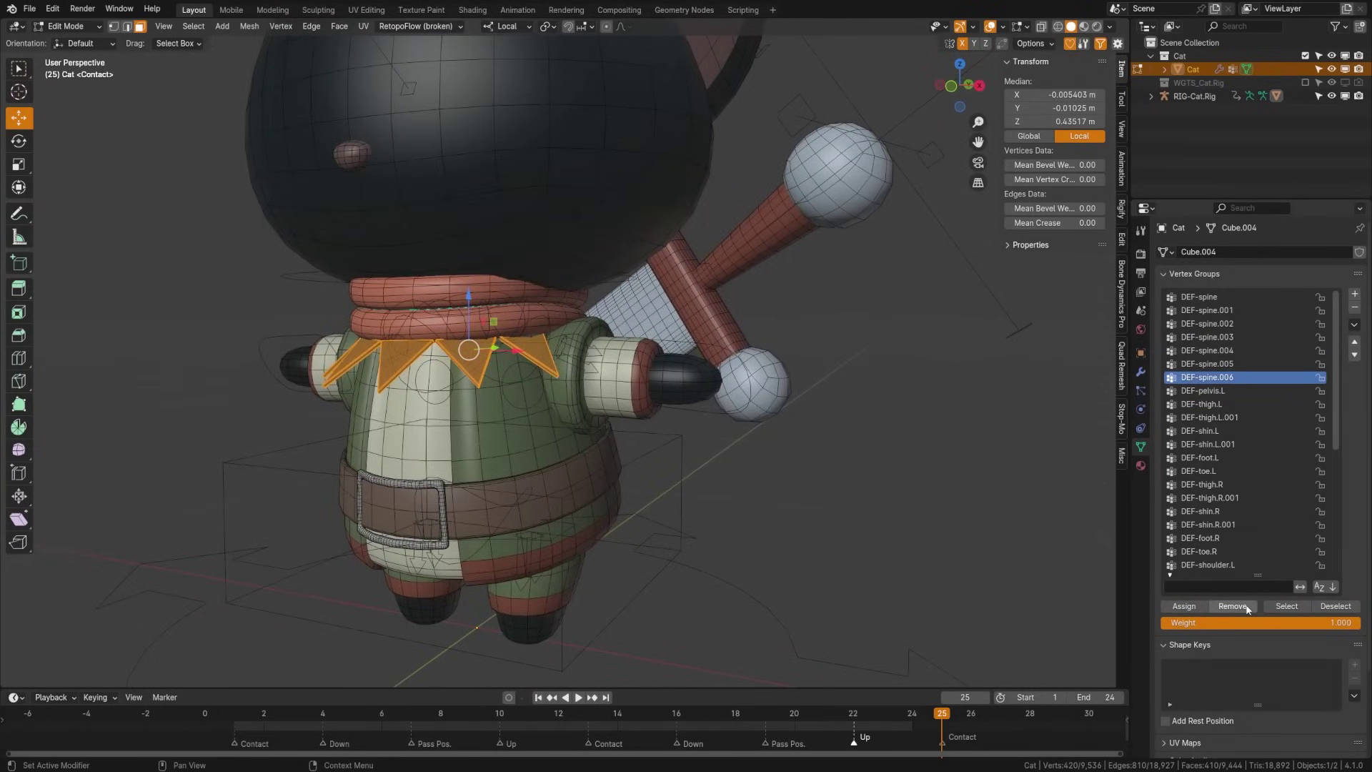
scroll(1229, 393, down, 2)
click(1247, 537)
scroll(1249, 543, down, 9)
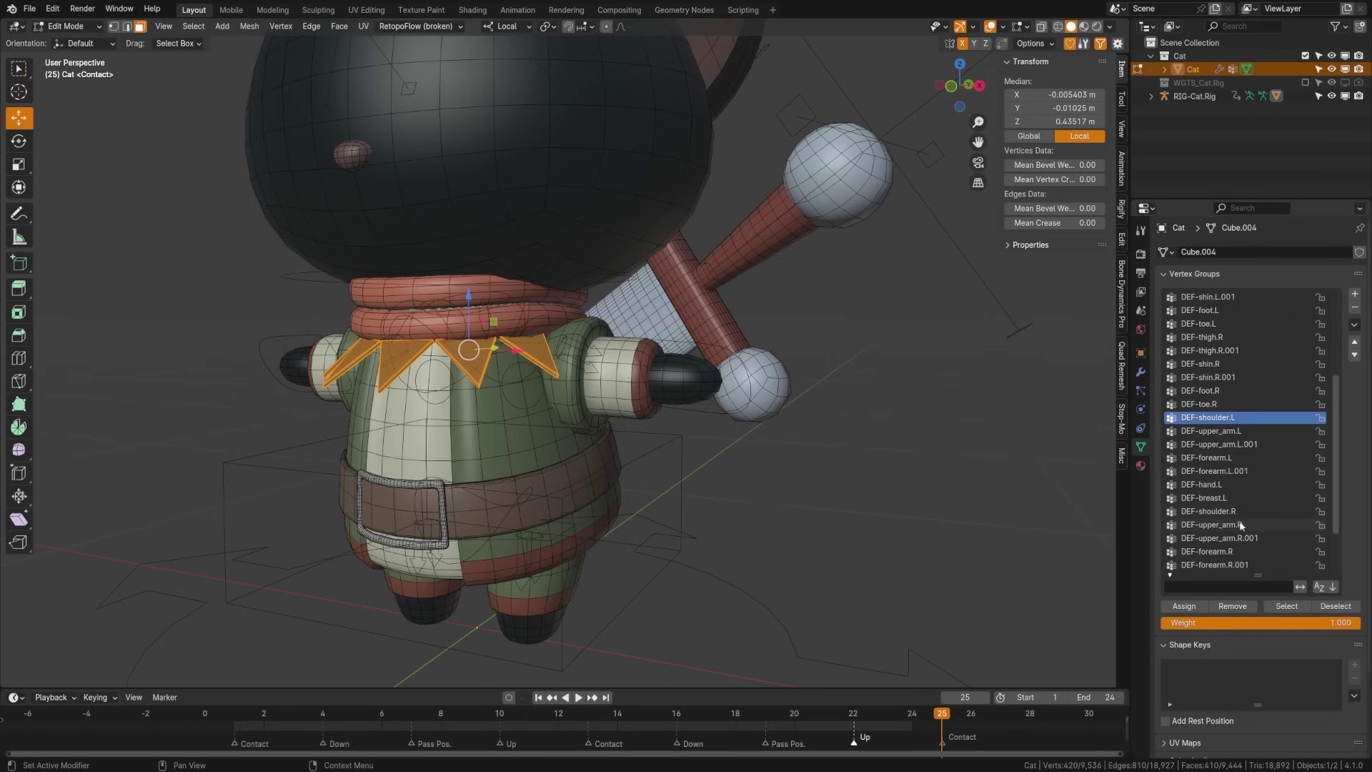
scroll(1259, 486, down, 2)
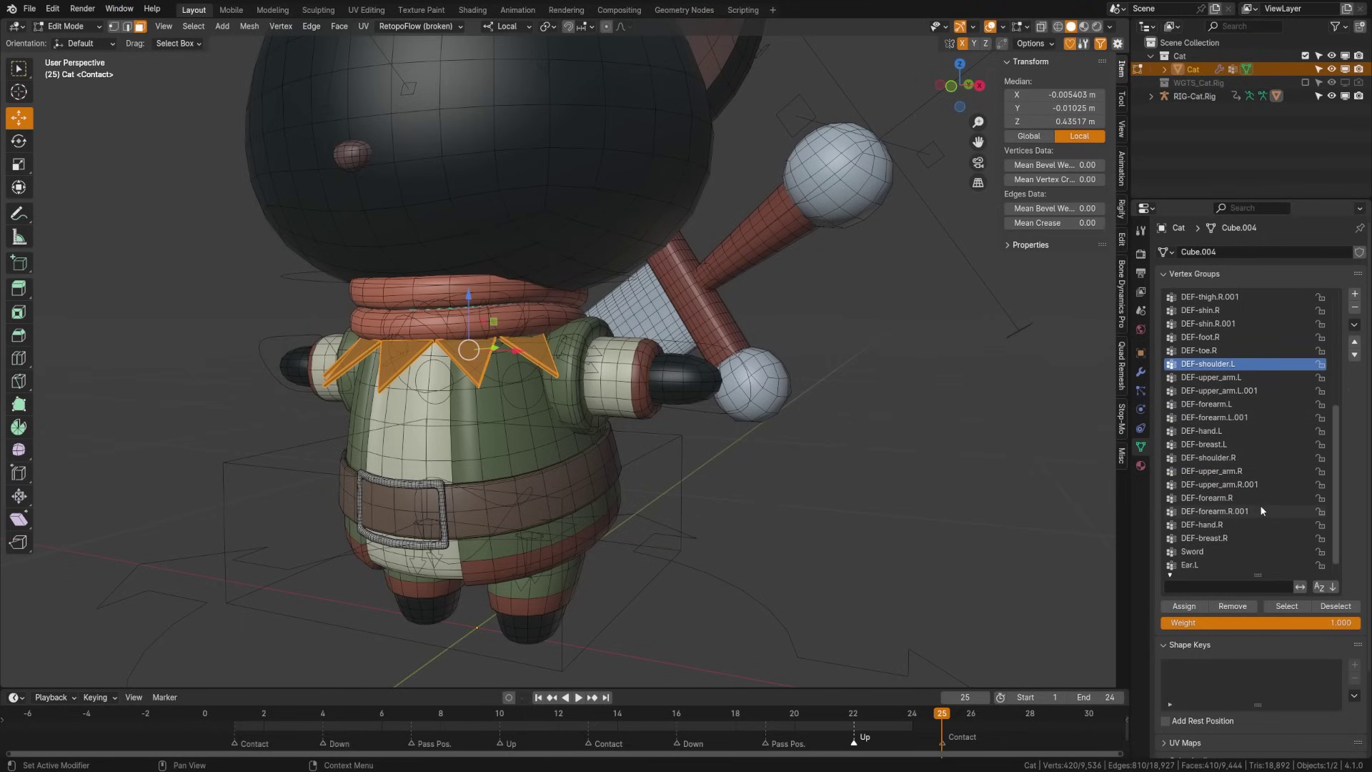
click(1246, 458)
Leave Edit Mode and switch RIG-Cat.Rig to Pose Mode.
key(Tab)
click(549, 429)
key(ctrl+Tab)
Test-rotate the left shoulder and test-move the torso from the front view, cancelling both.
click(552, 430)
click(528, 317)
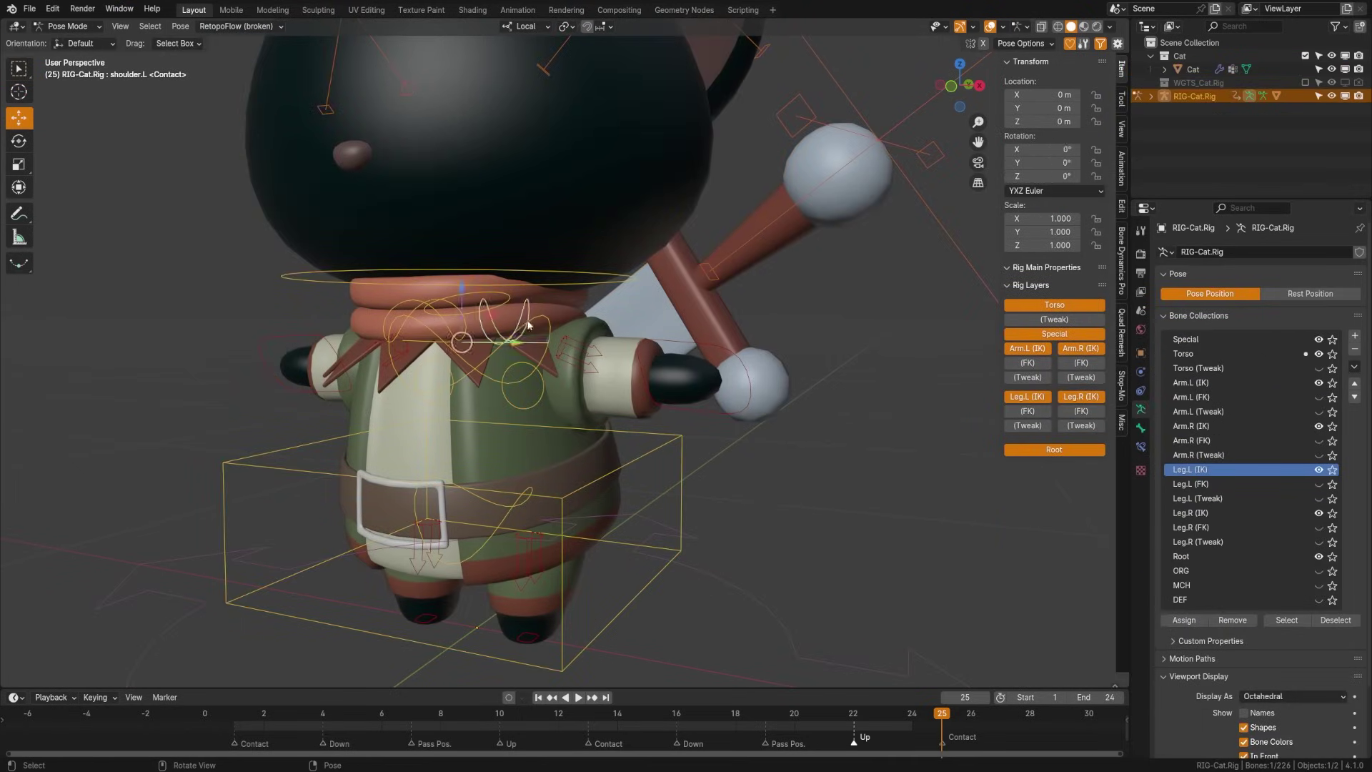
key(r)
right_click(560, 318)
key(KP_1)
click(688, 438)
key(g)
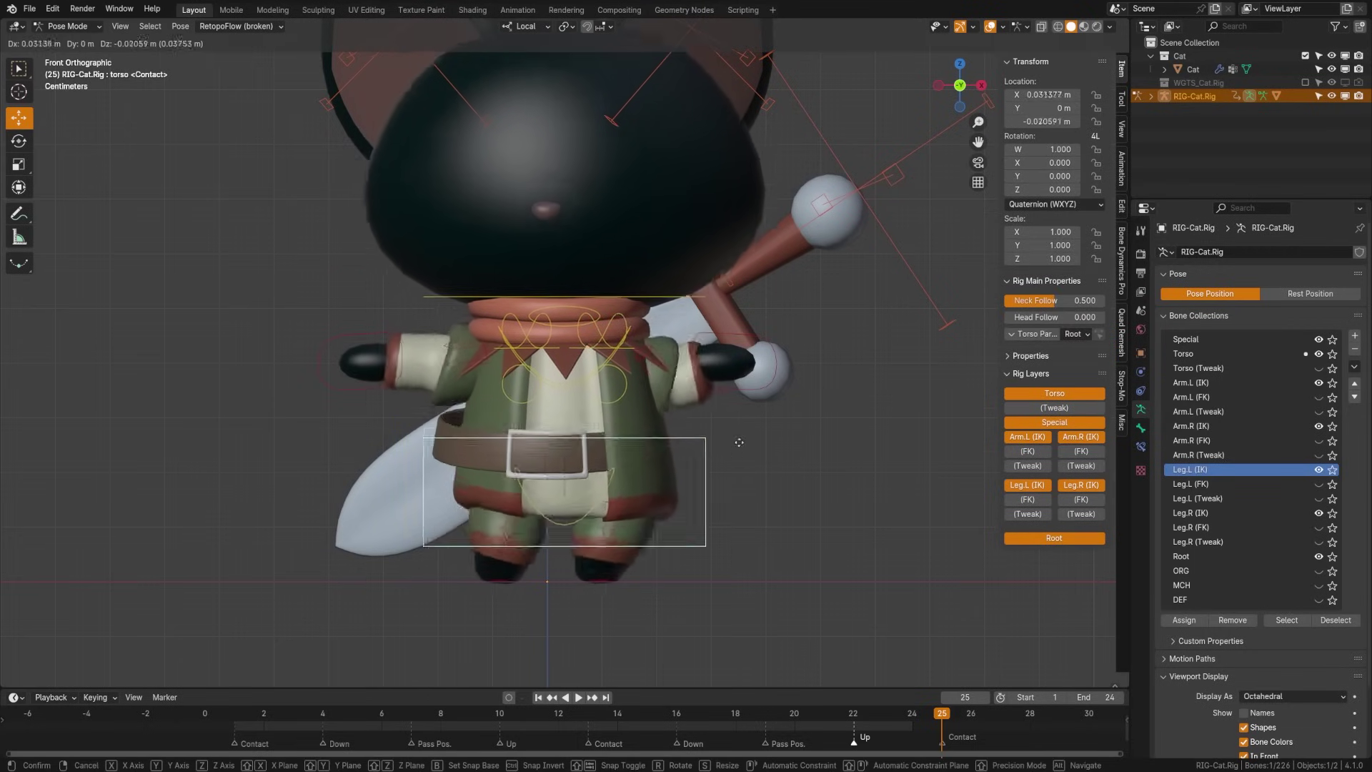
right_click(626, 345)
Test-rotate the hips and head bones to check deformation, reverting the head rotation.
click(554, 309)
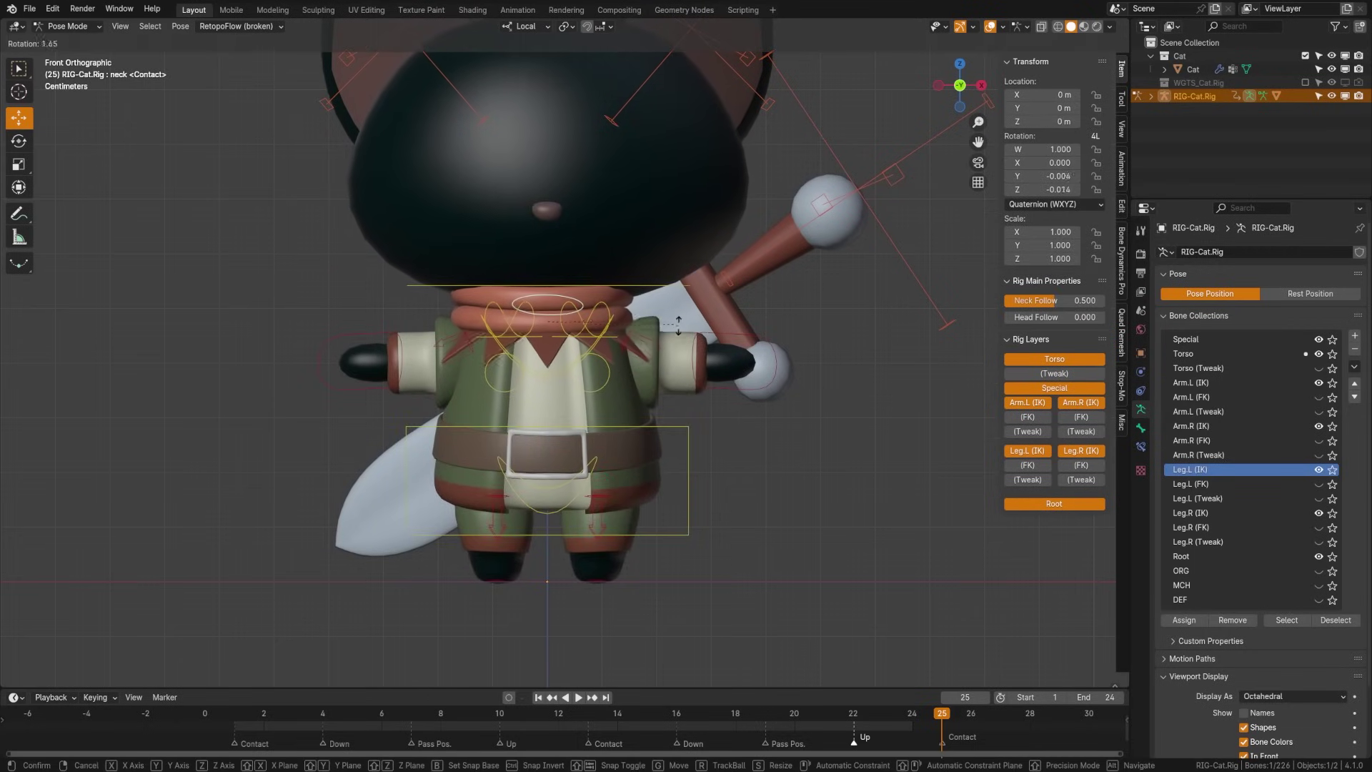
click(666, 472)
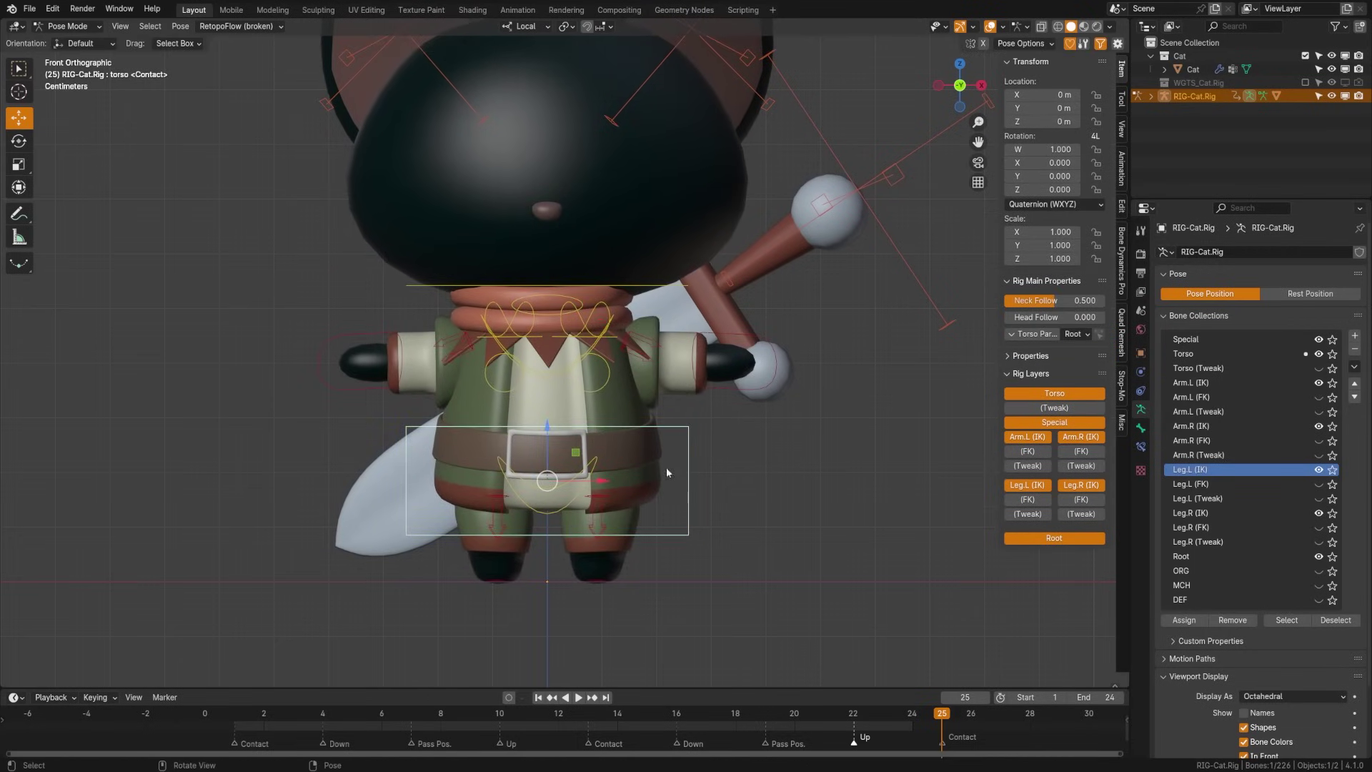
click(593, 464)
key(r)
click(717, 329)
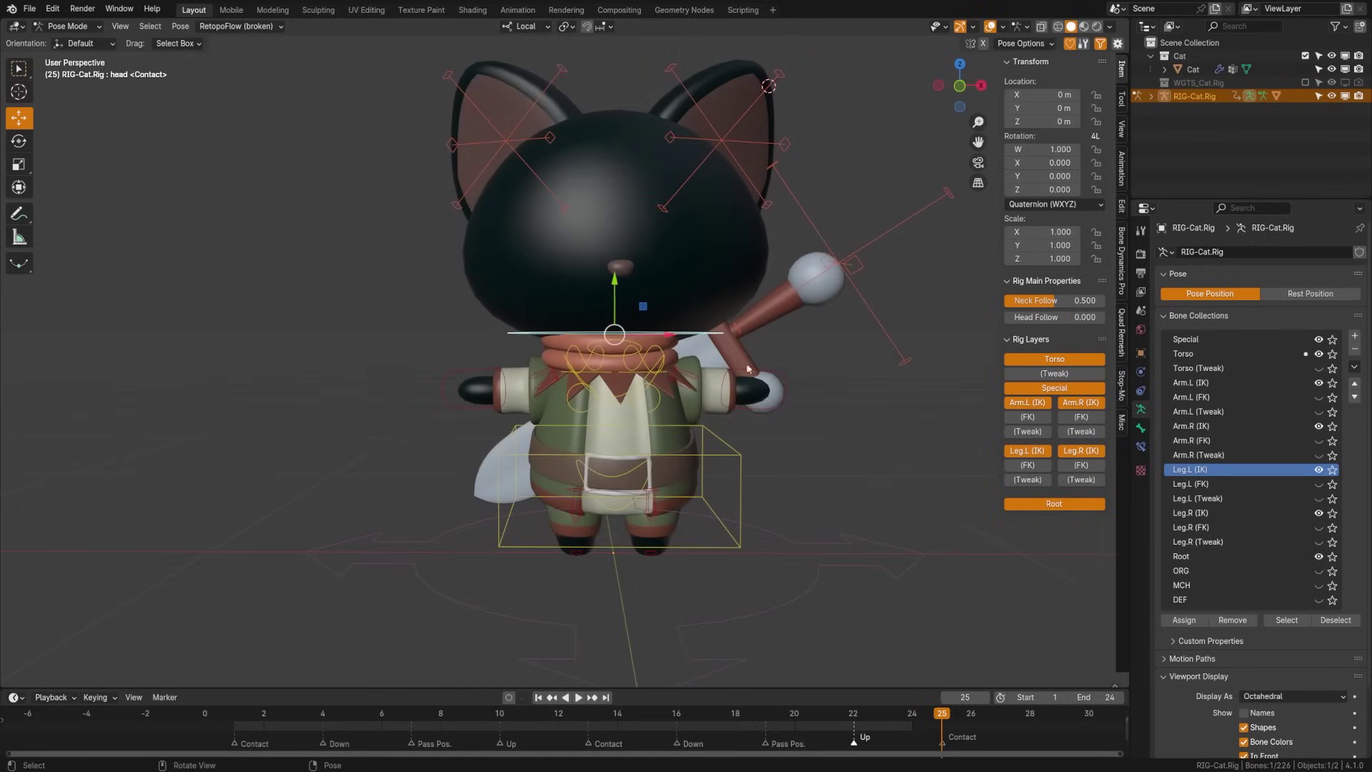
key(r)
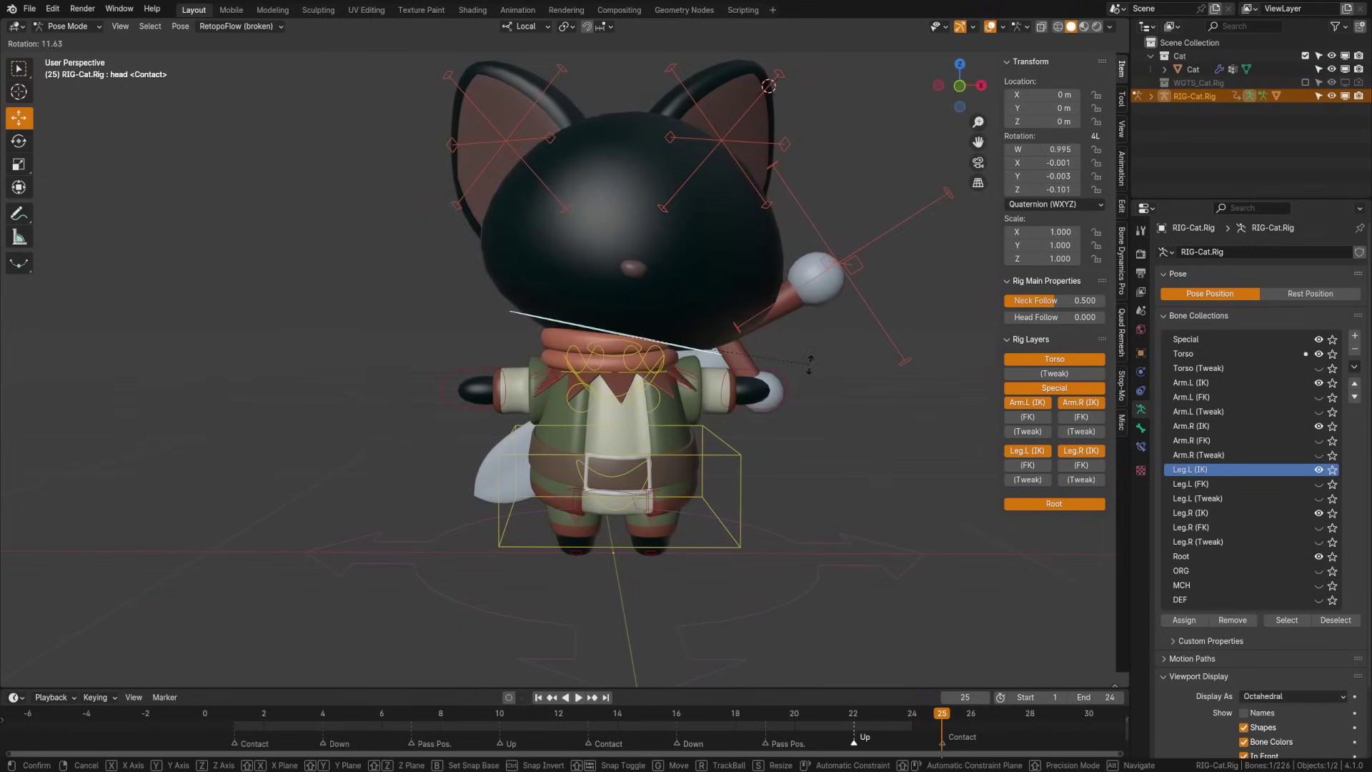
key(Escape)
Switch the rig to Edit Mode and select the right ear bone.
scroll(710, 379, up, 2)
key(Tab)
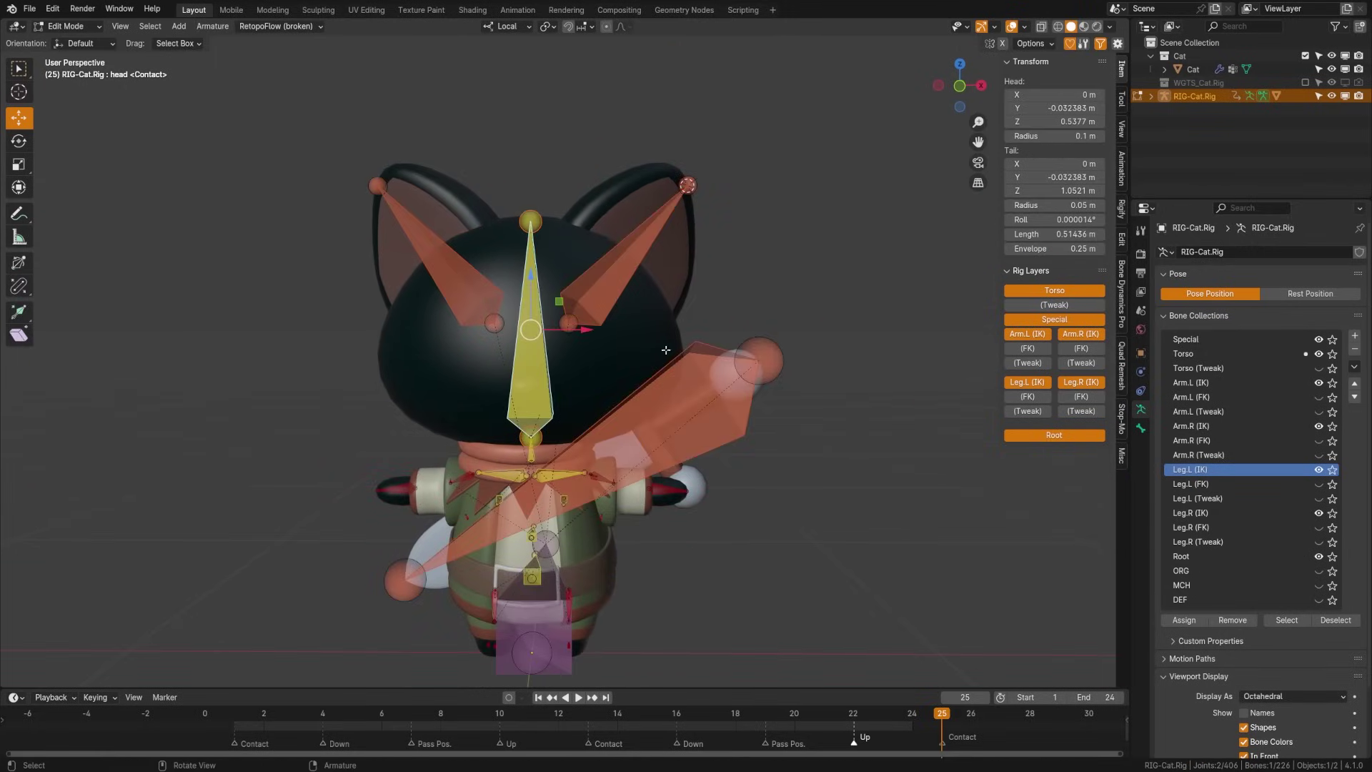
click(593, 286)
Parent both ear bones to the head bone with Keep Offset.
shift+click(489, 330)
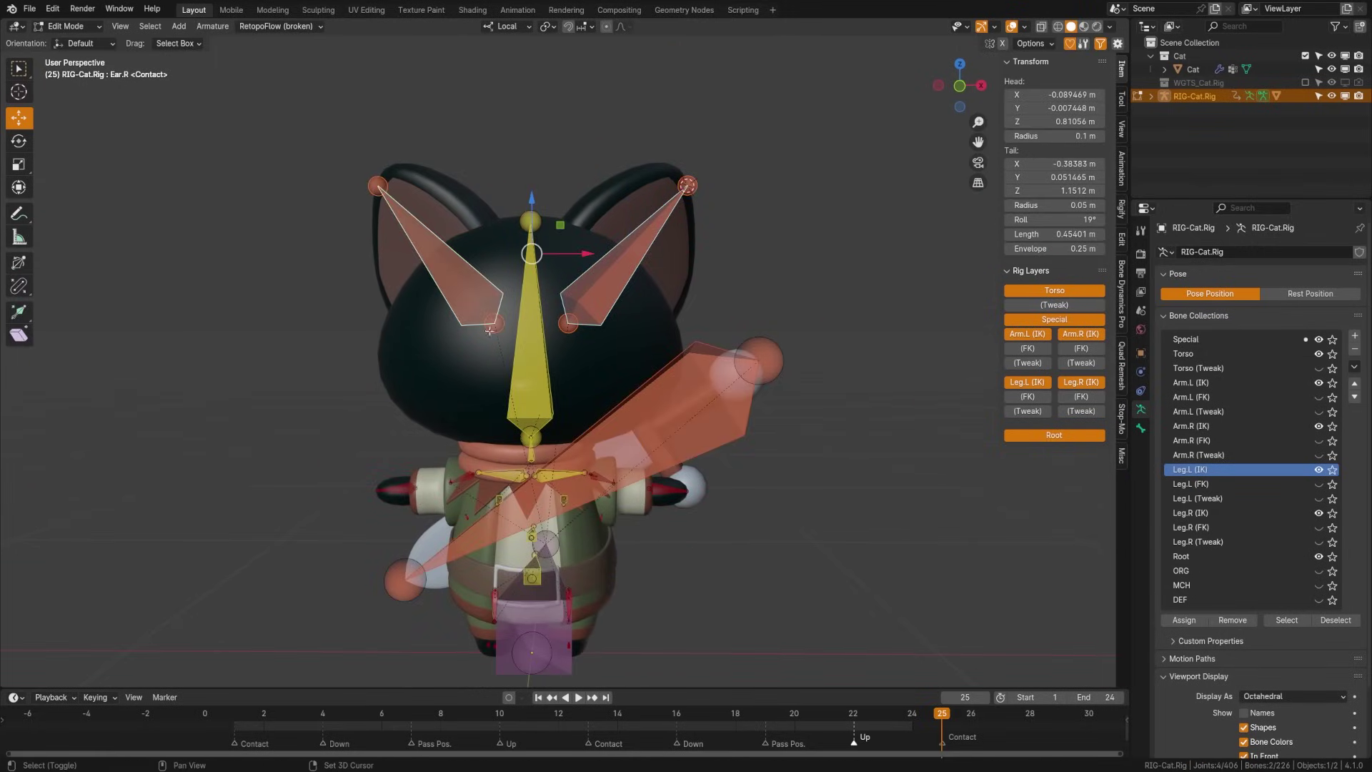
shift+click(534, 380)
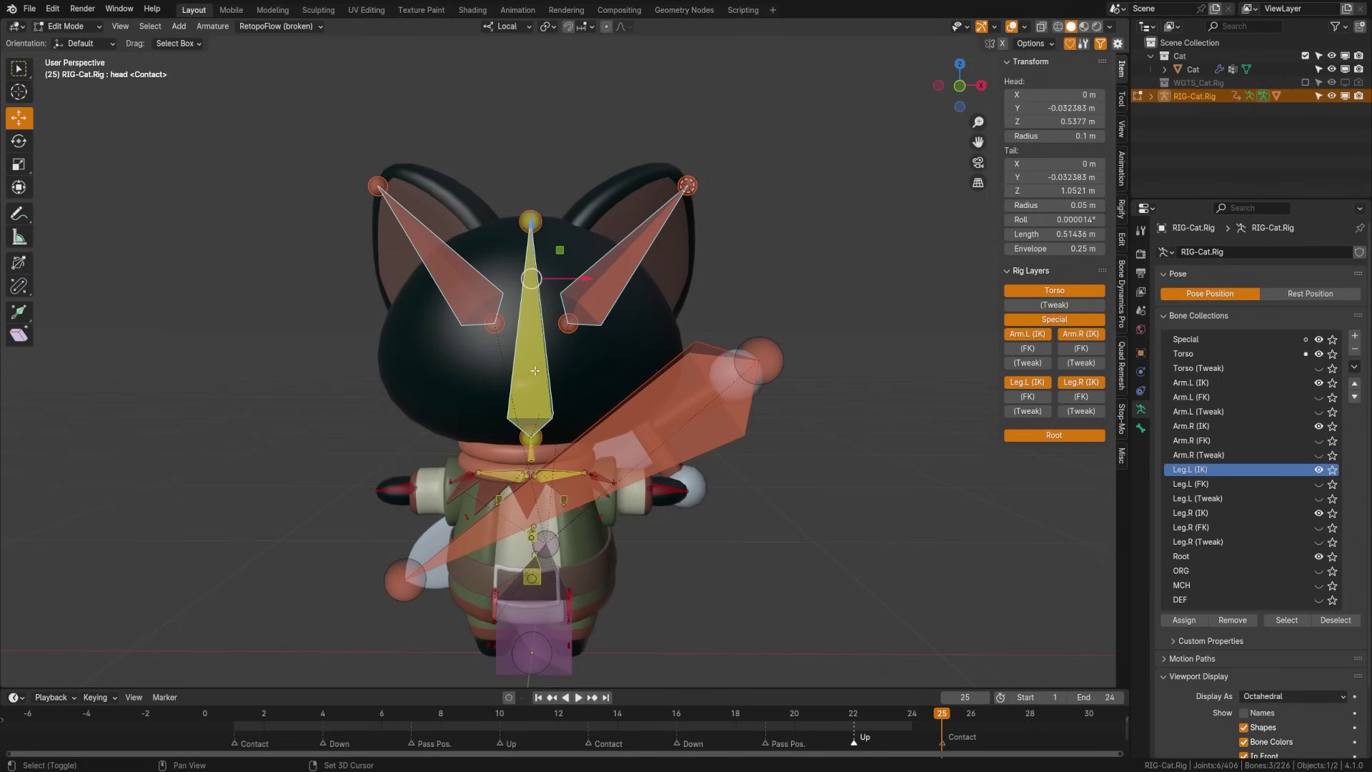
key(ctrl+p)
click(535, 370)
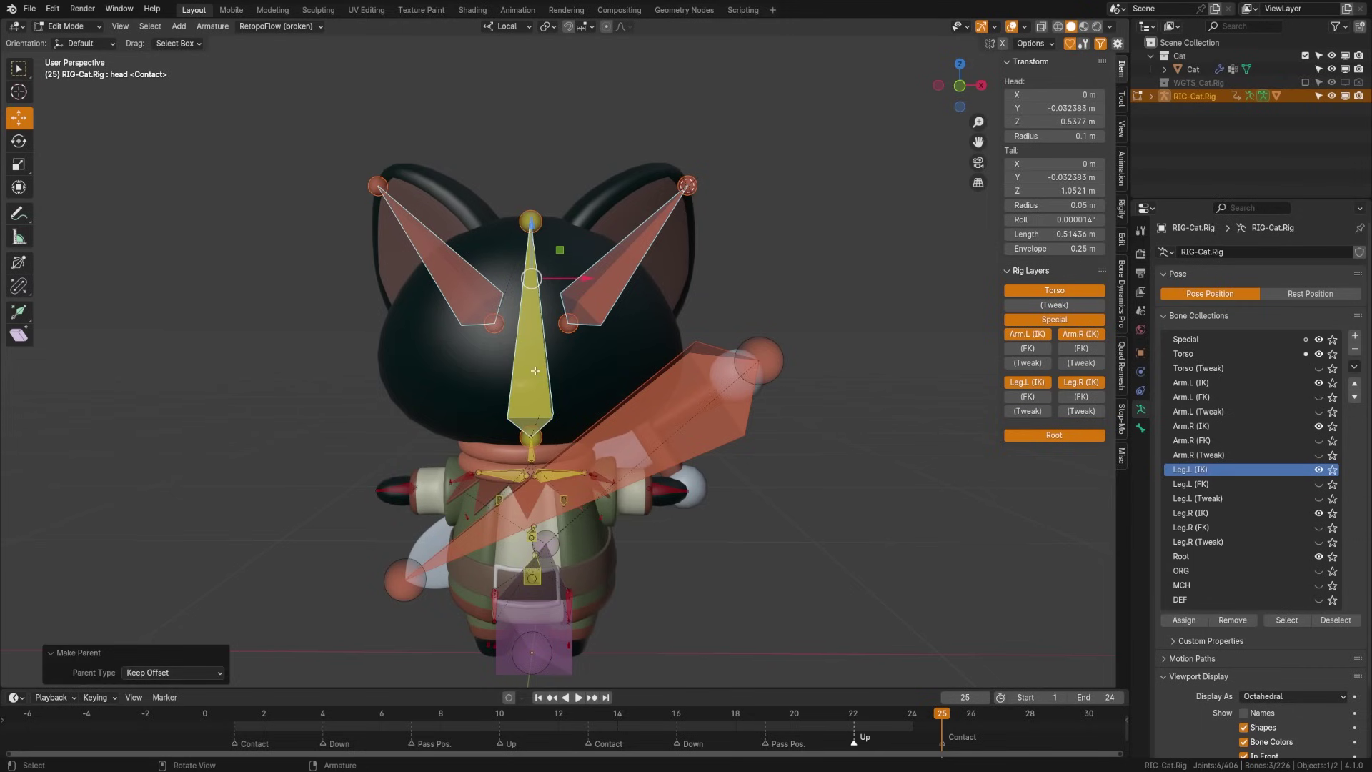
In Pose Mode, rotate the head bone to confirm the ears follow it.
key(Tab)
click(589, 422)
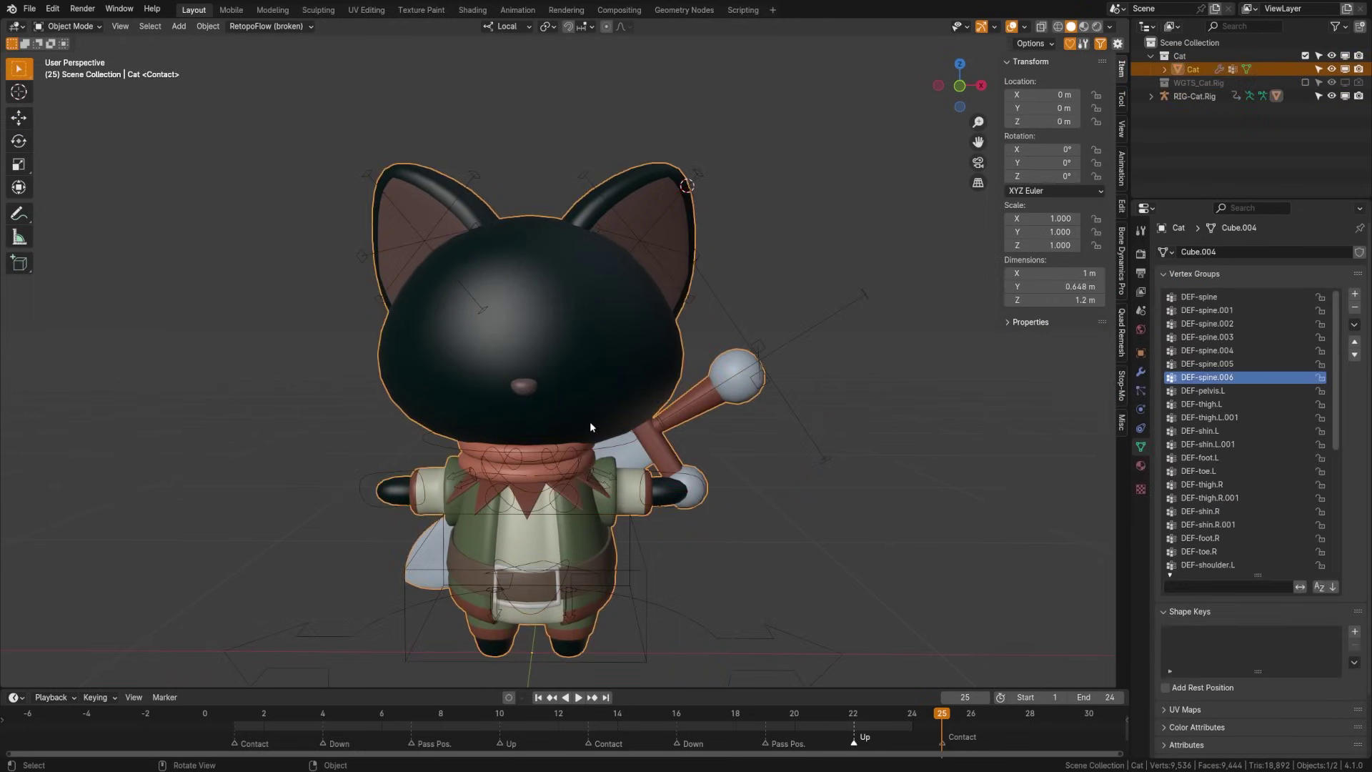
click(619, 444)
key(ctrl+Tab)
key(r)
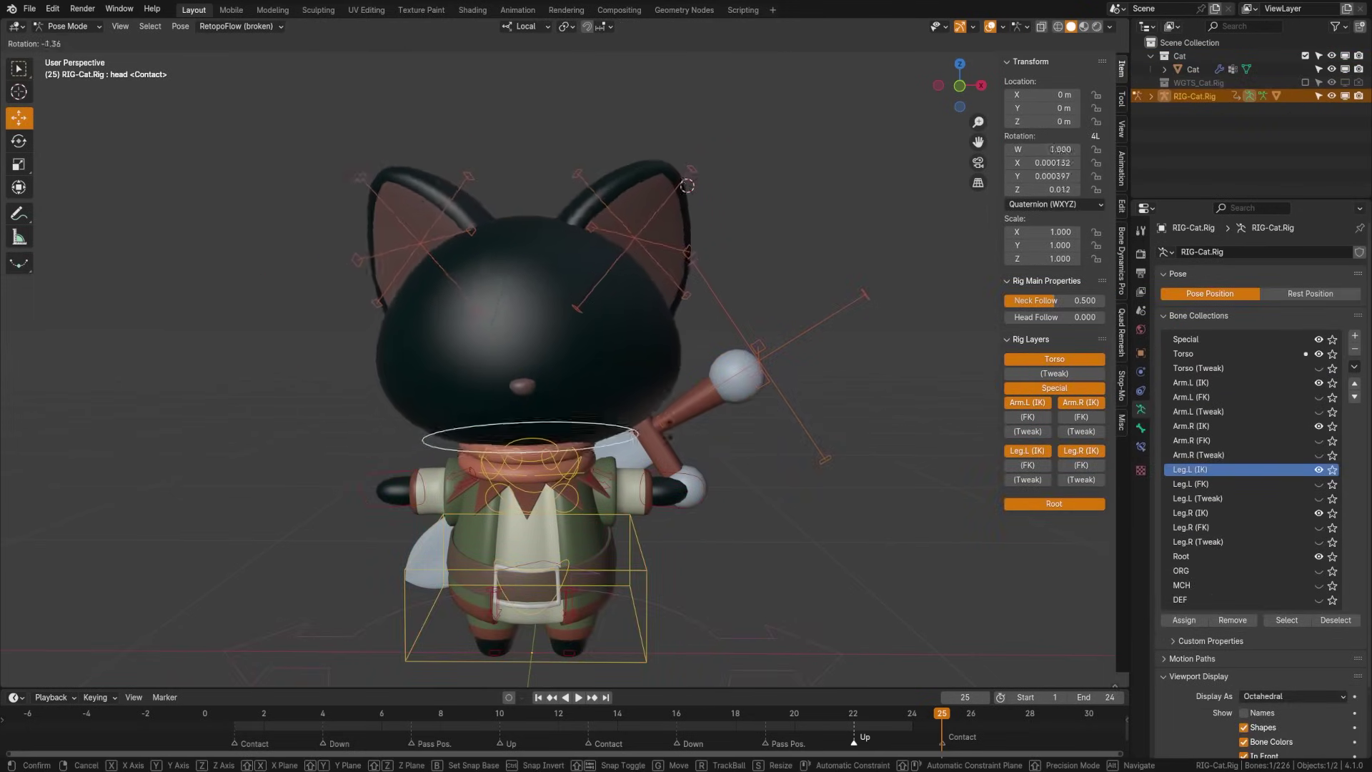
shift+middle_drag(659, 503, 676, 376)
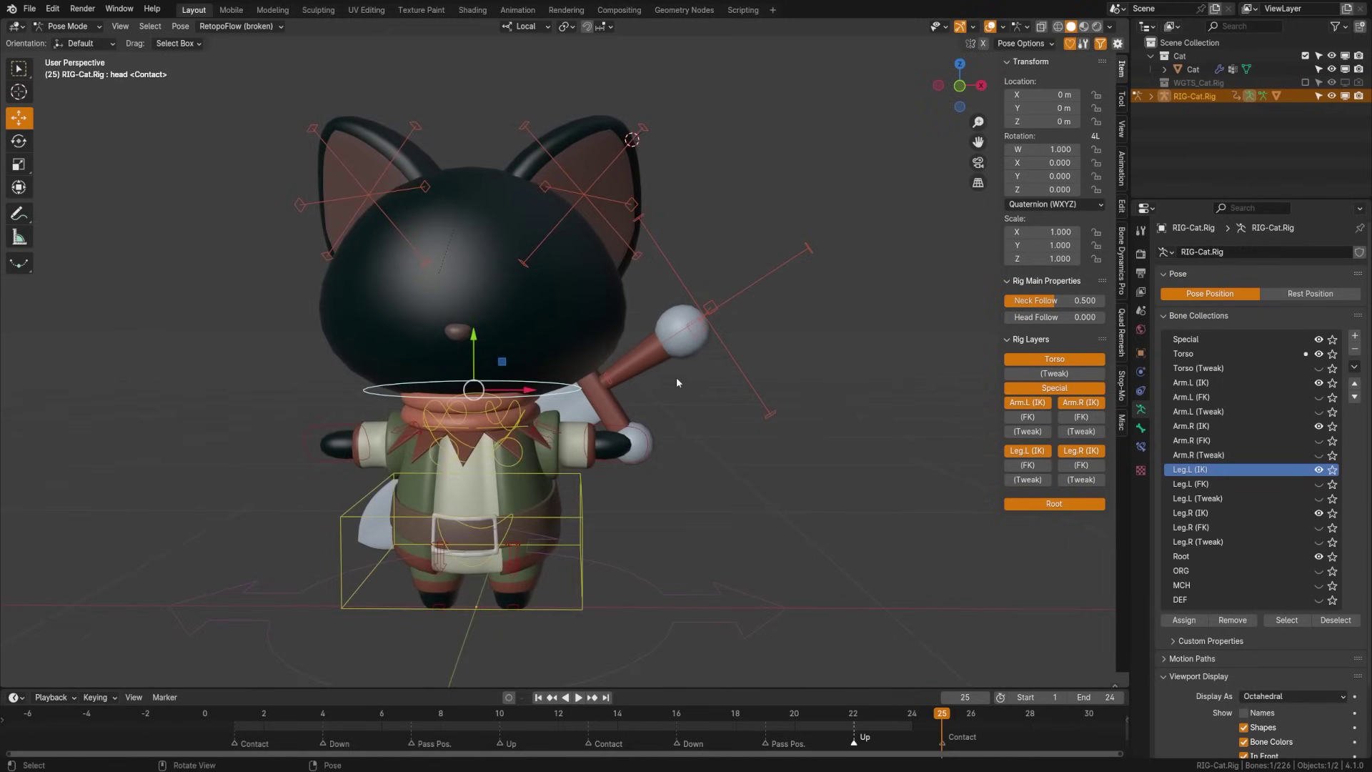
Return the rig to Edit Mode via Object Mode.
key(Tab)
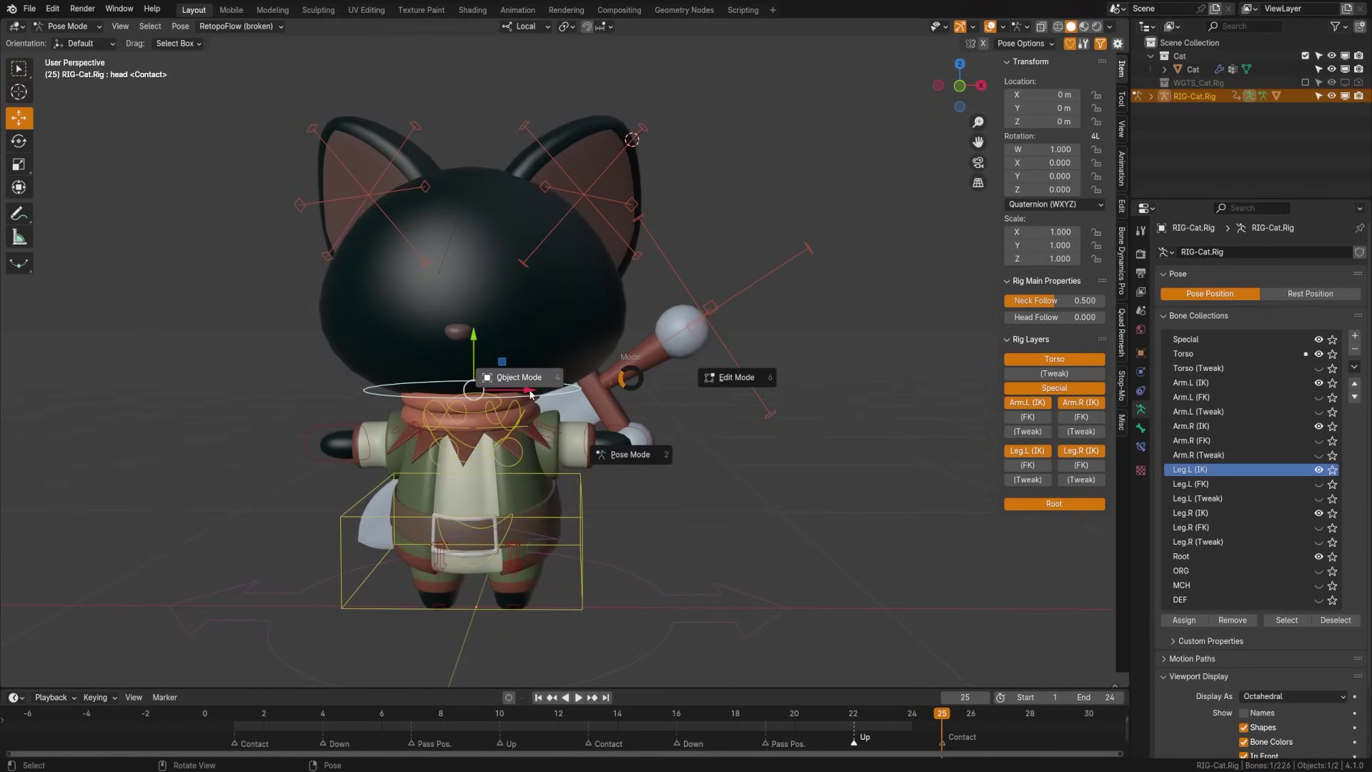
click(529, 389)
key(Tab)
click(797, 330)
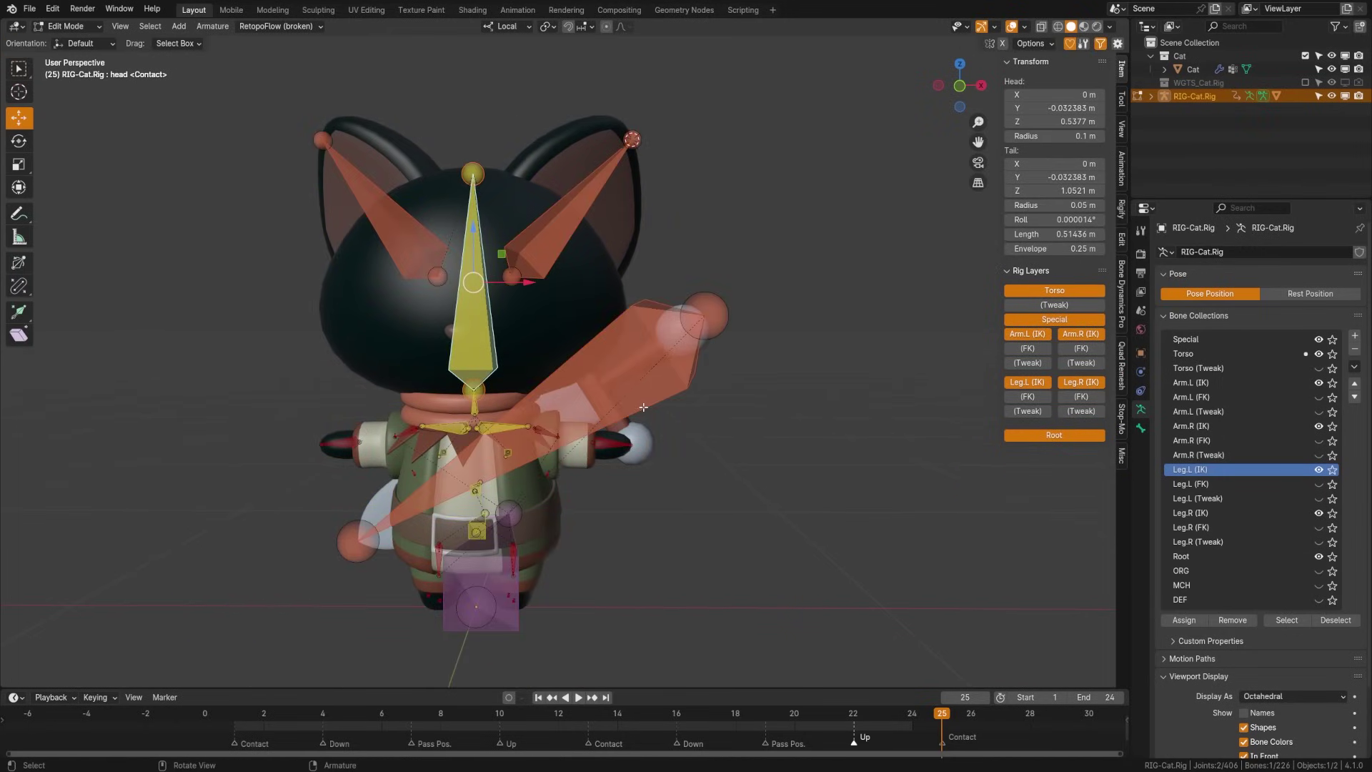
Parent the Sword bone to the chest bone with Keep Offset.
click(643, 407)
middle_drag(557, 461, 472, 456)
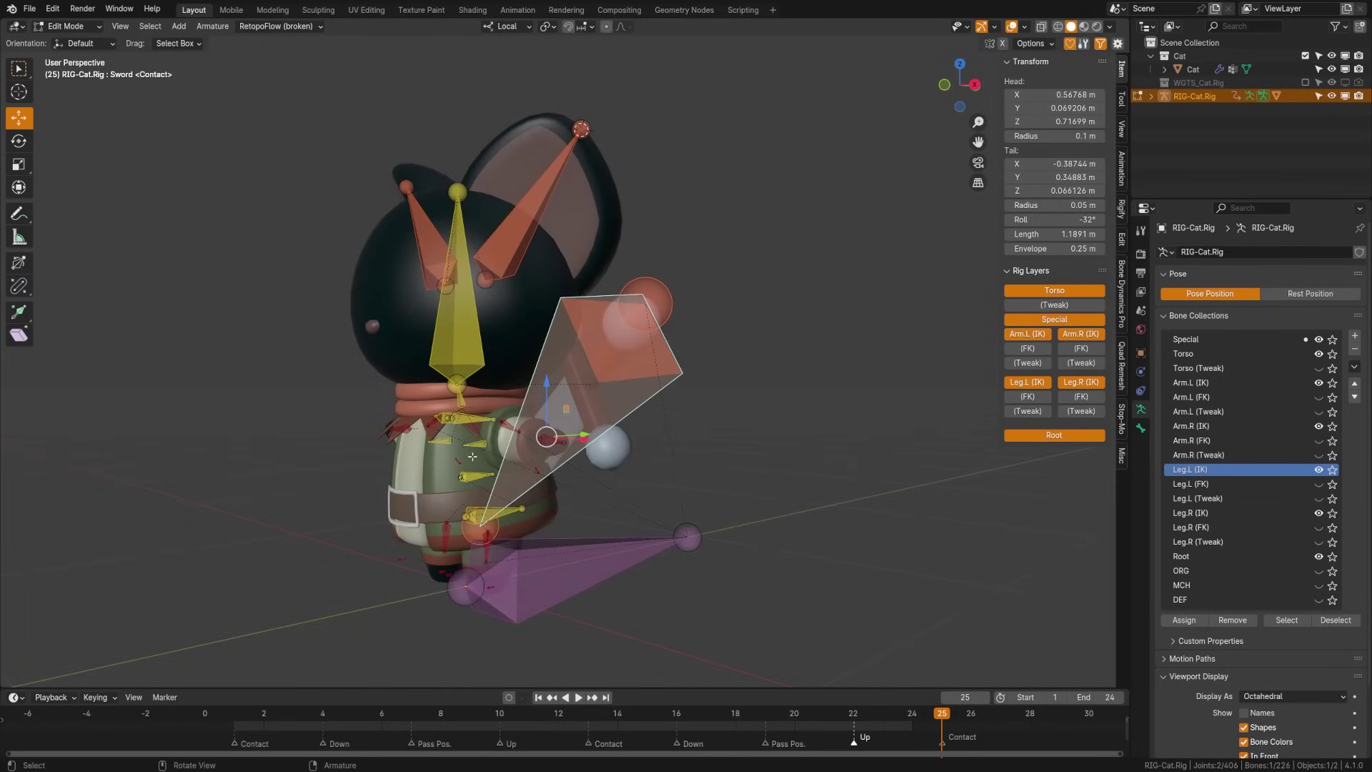
scroll(472, 456, up, 6)
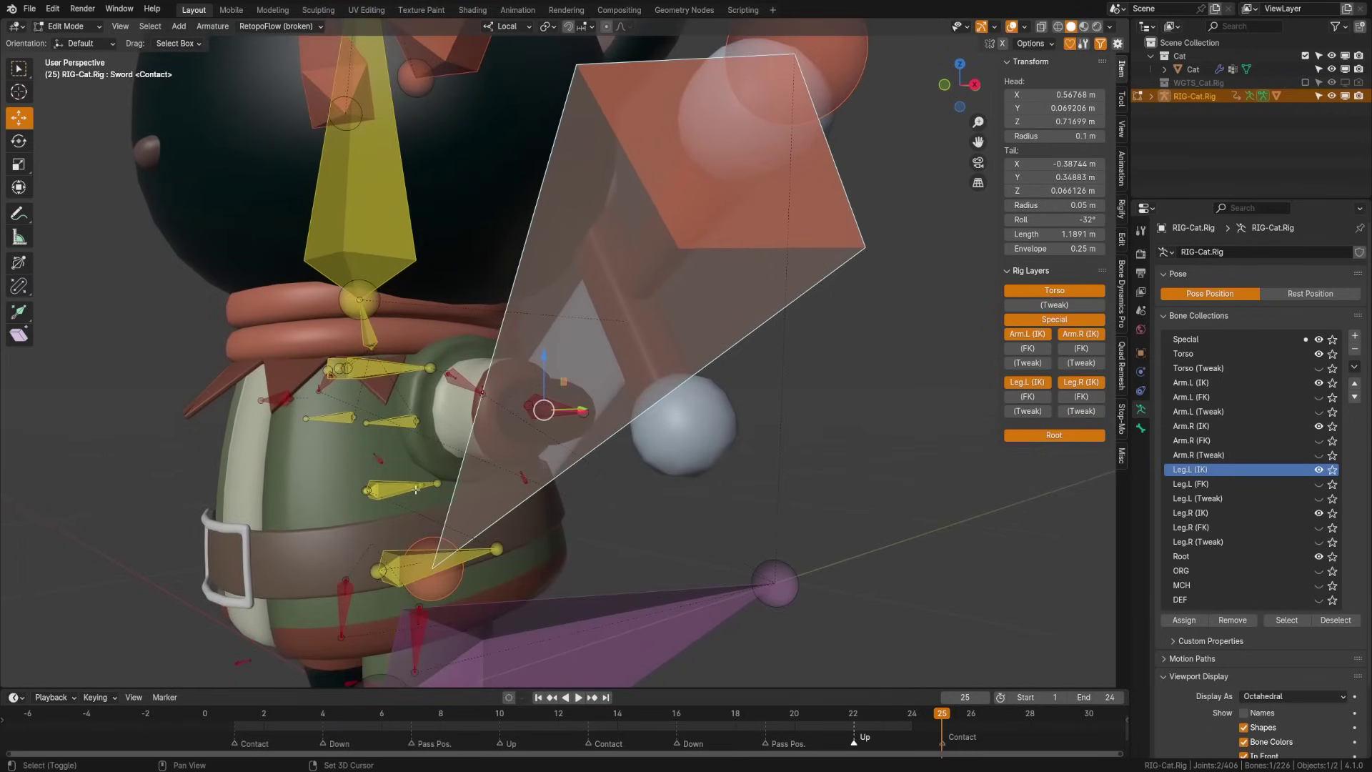
shift+click(433, 486)
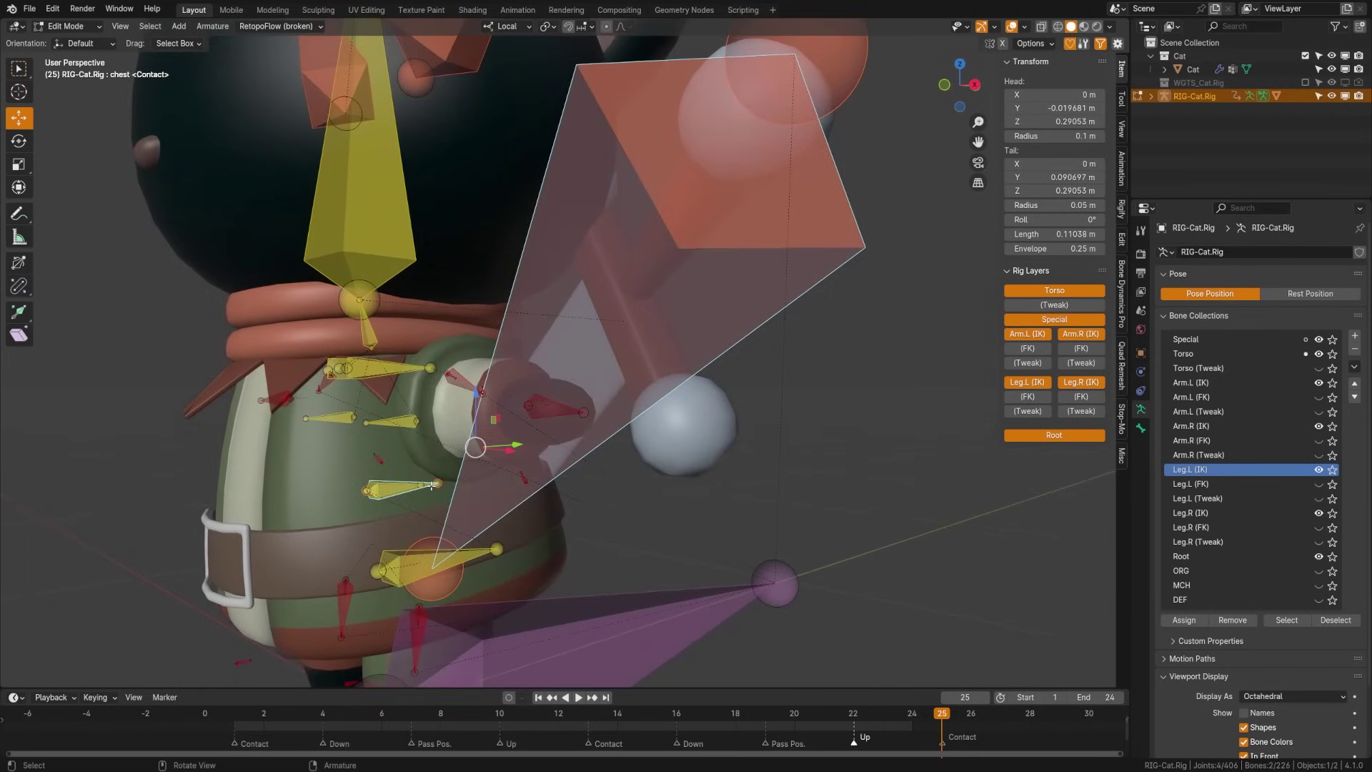
key(ctrl+p)
click(433, 486)
scroll(577, 421, down, 3)
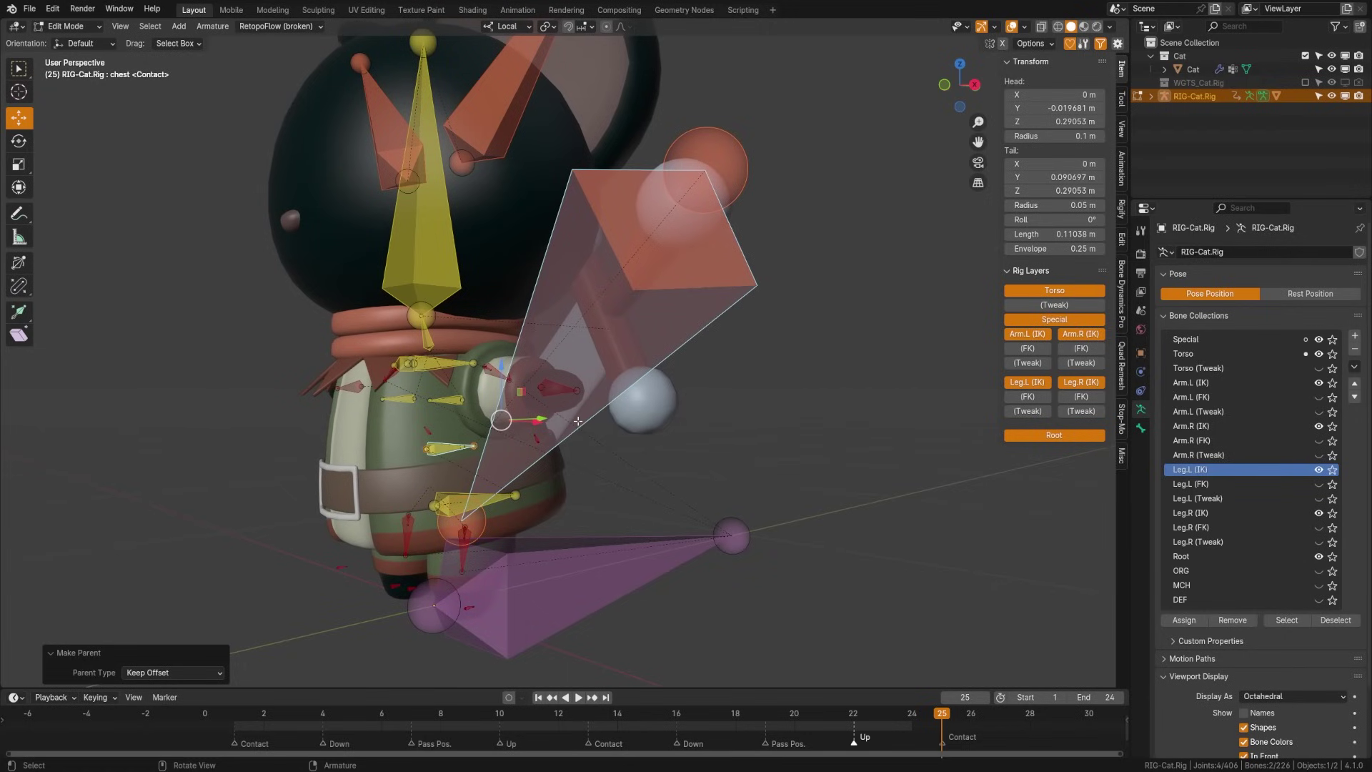
Switch RIG-Cat.Rig to Pose Mode, select the torso bone, and view the belt.
key(Tab)
middle_drag(461, 423, 516, 415)
scroll(516, 415, down, 2)
key(ctrl+Tab)
click(567, 318)
shift+middle_drag(567, 310, 534, 428)
scroll(535, 429, up, 5)
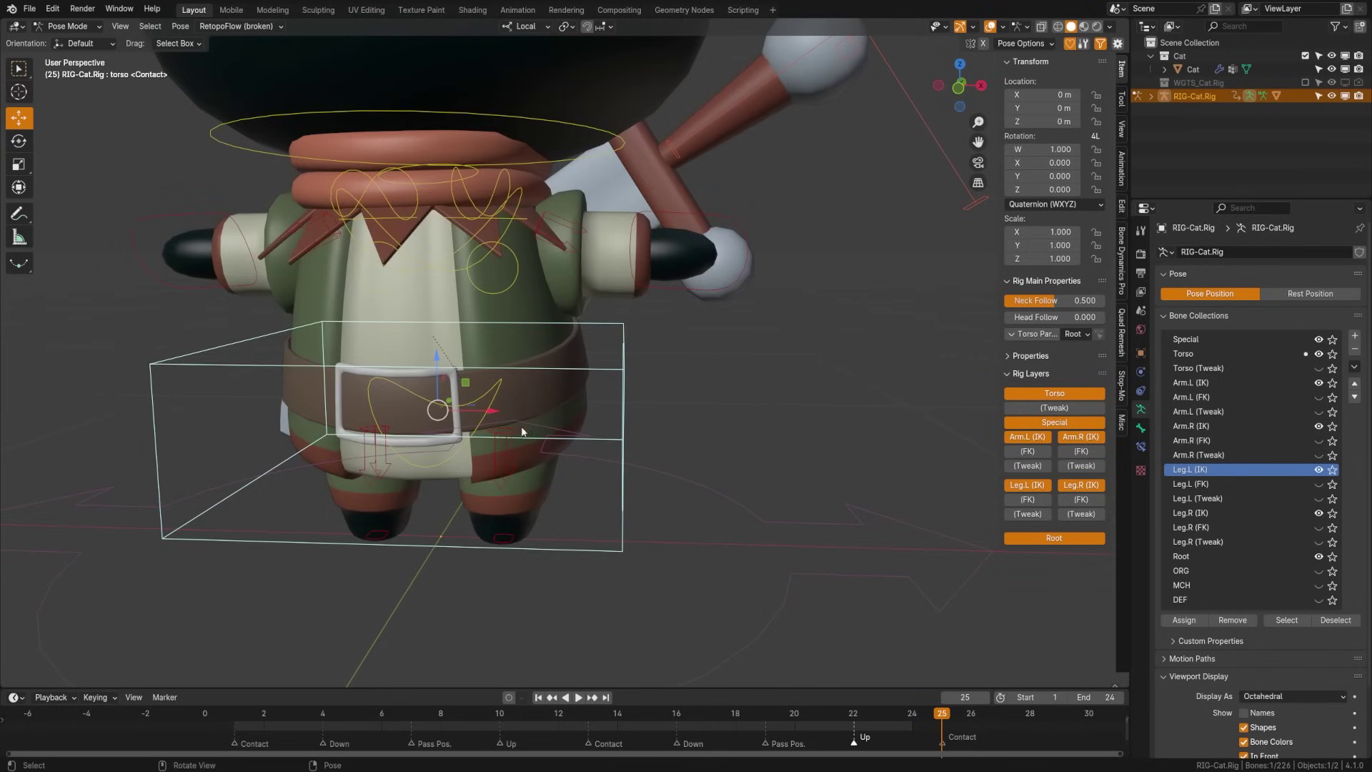
Test-move the torso bone twice to check the belt deformation, cancelling each move.
click(530, 400)
click(624, 393)
key(g)
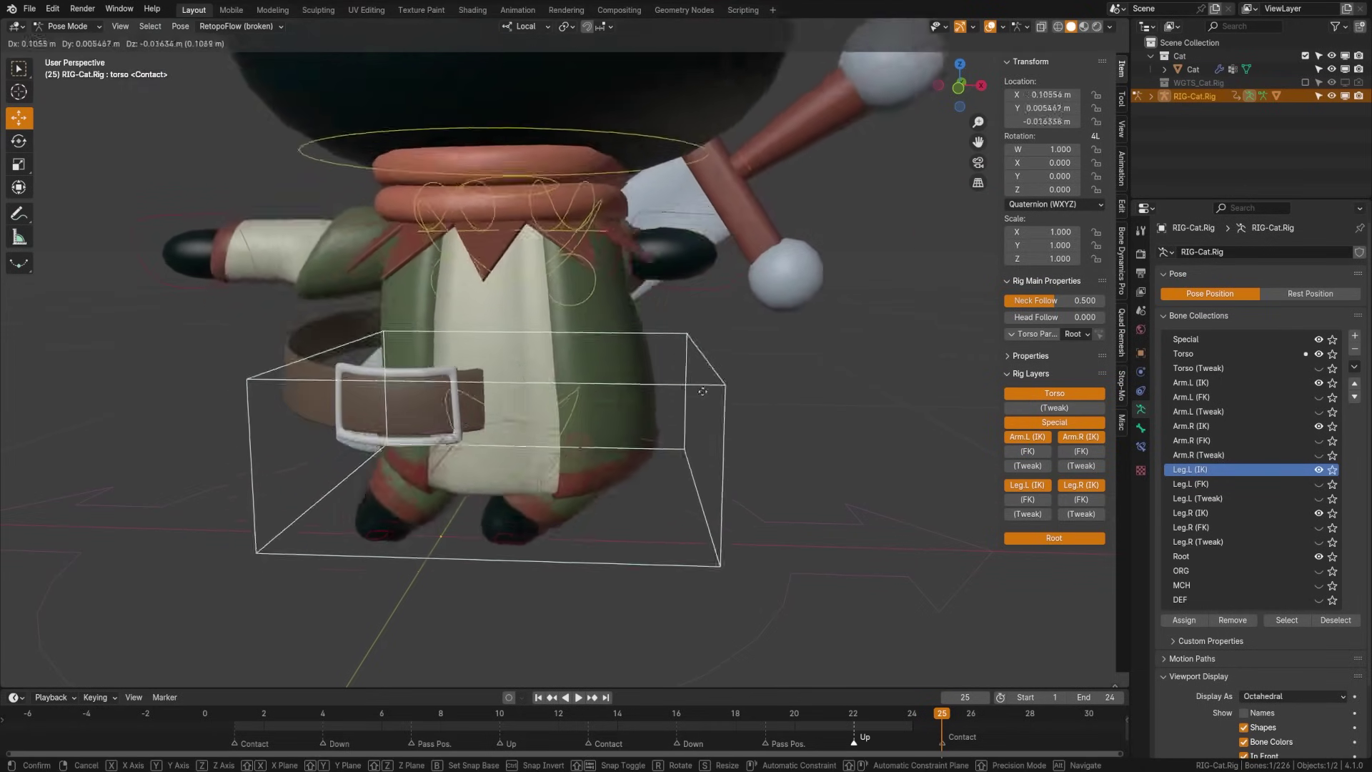
right_click(658, 399)
middle_drag(658, 399, 520, 411)
key(g)
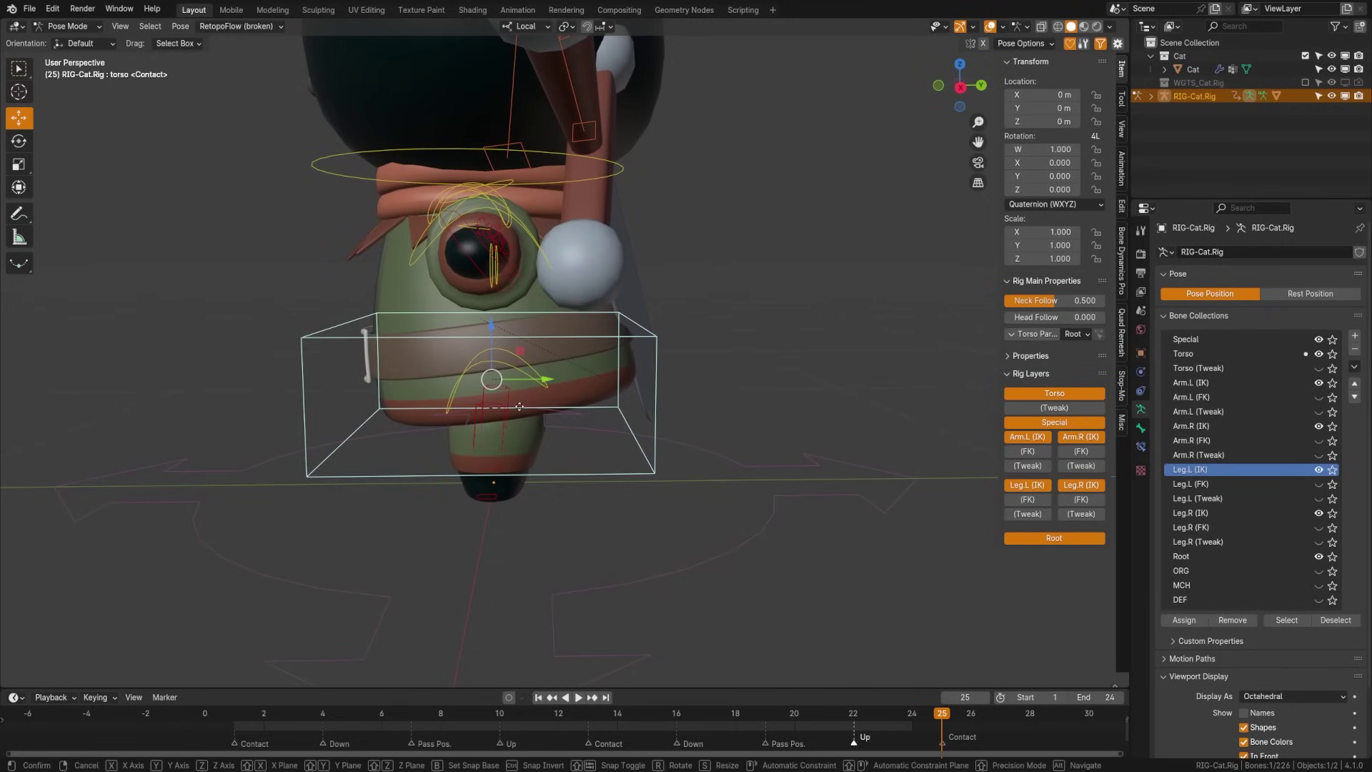
right_click(484, 365)
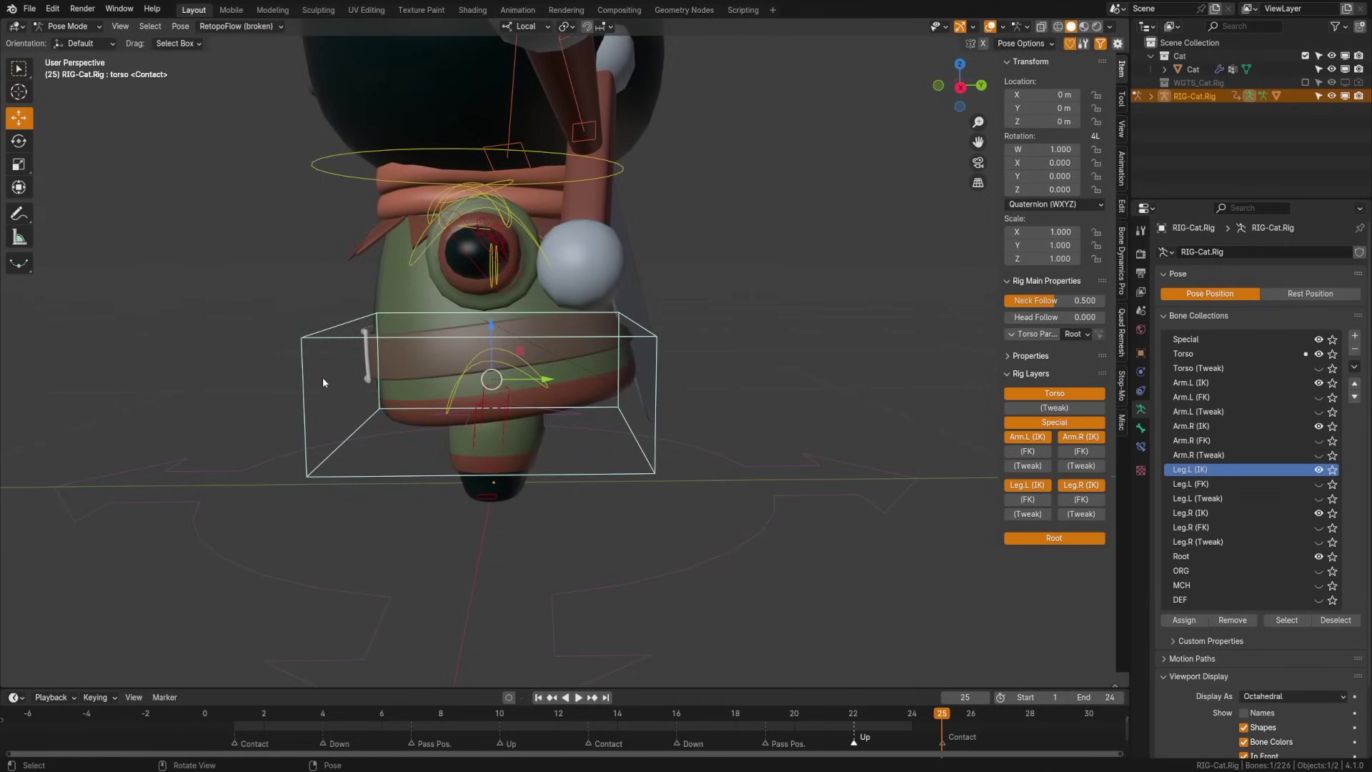
Return to Object Mode and select the Cat body mesh.
middle_drag(323, 376, 448, 395)
key(Tab)
click(404, 418)
click(450, 425)
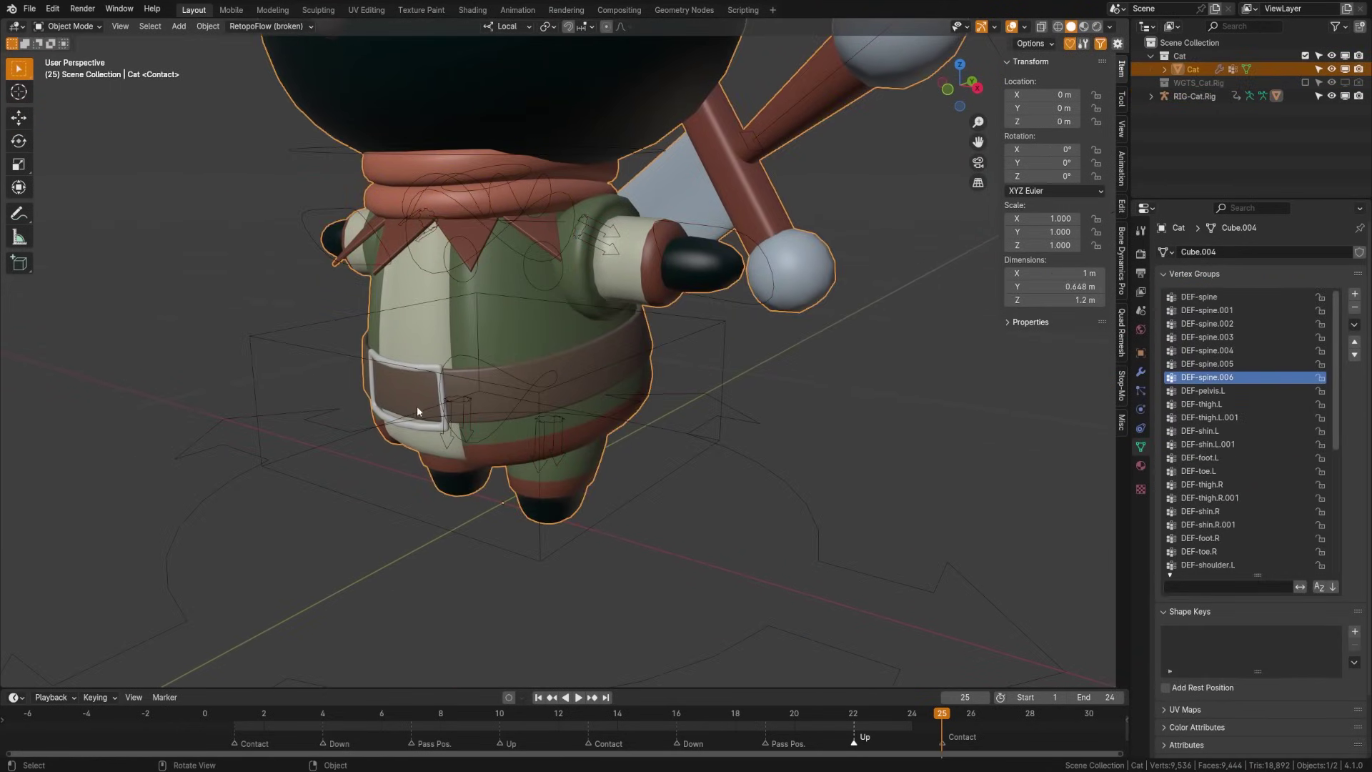
In Edit Mode, select the linked buckle and belt and separate them into Cat.001, then return to Object Mode.
key(ctrl+Tab)
click(592, 392)
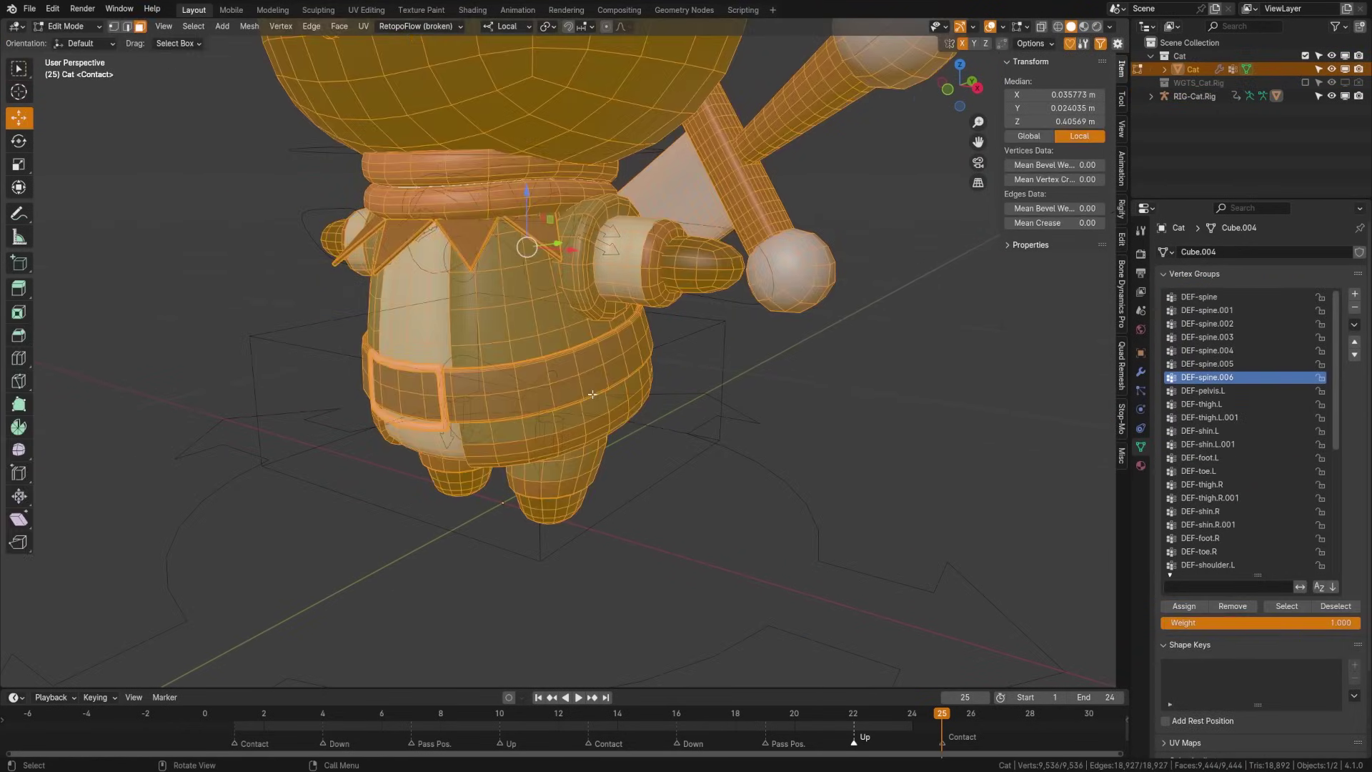
scroll(376, 406, up, 5)
key(l)
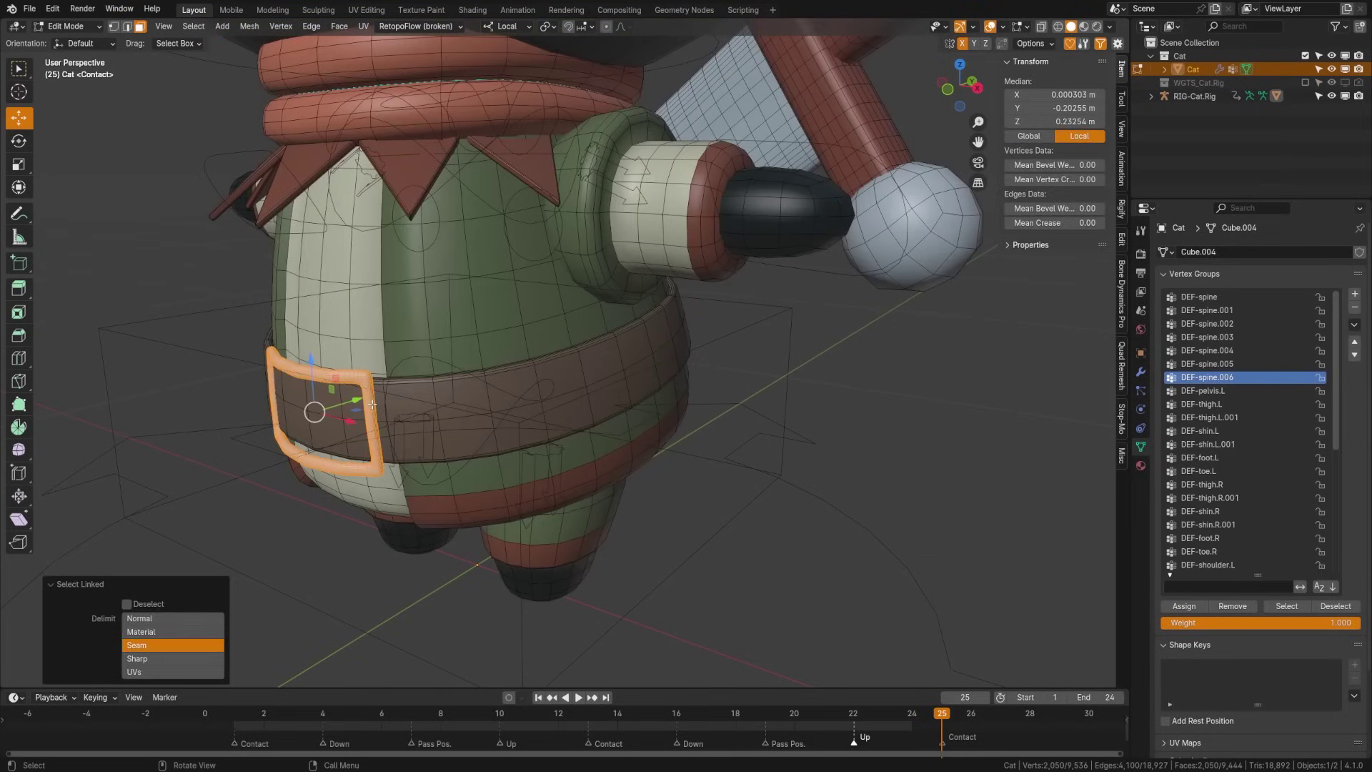
key(l)
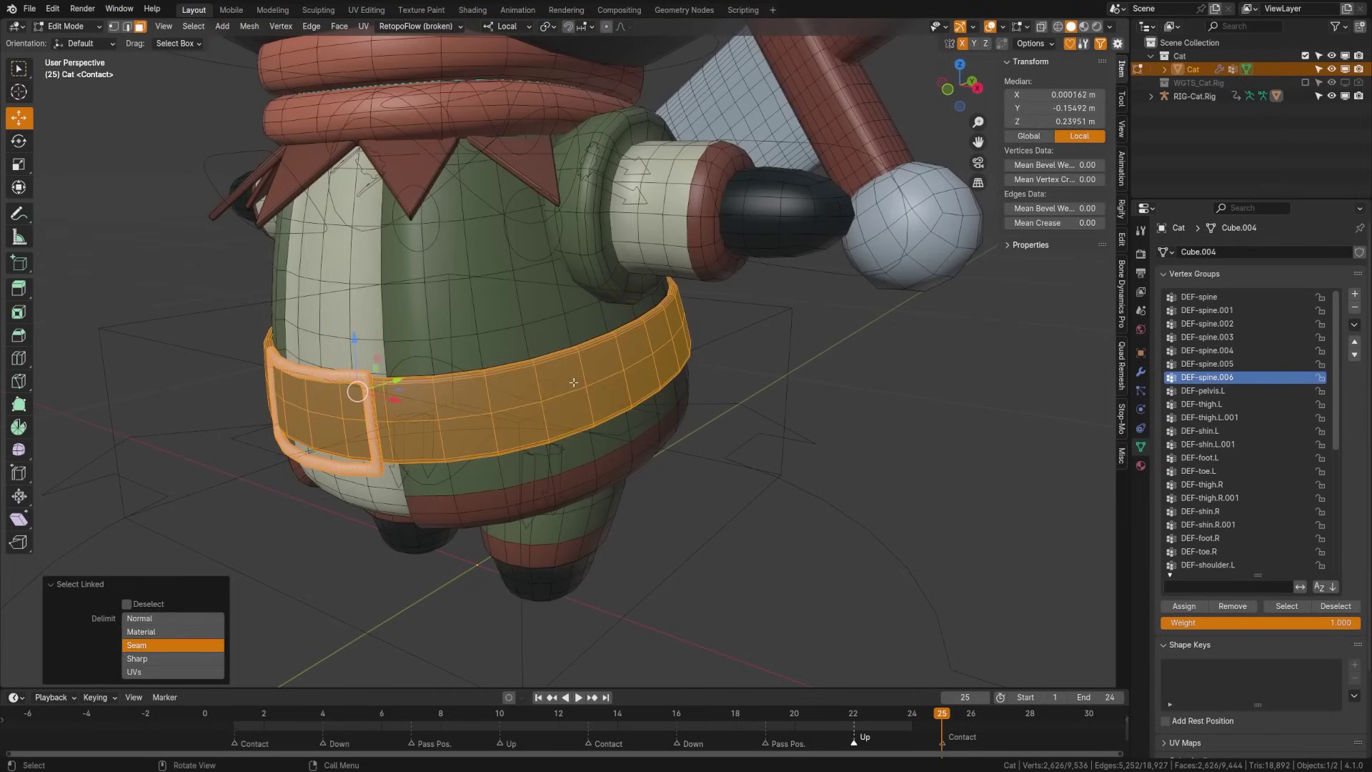
key(p)
click(573, 380)
key(ctrl+Tab)
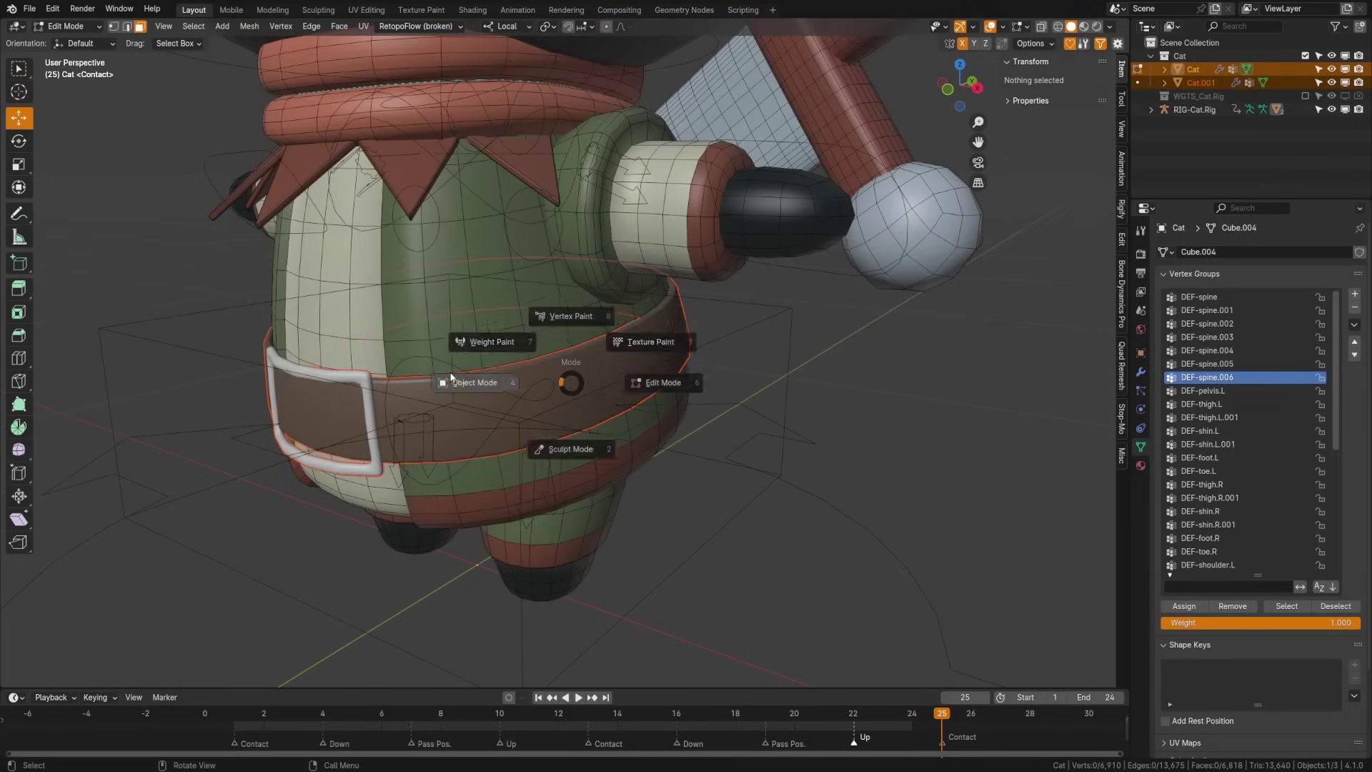
click(465, 382)
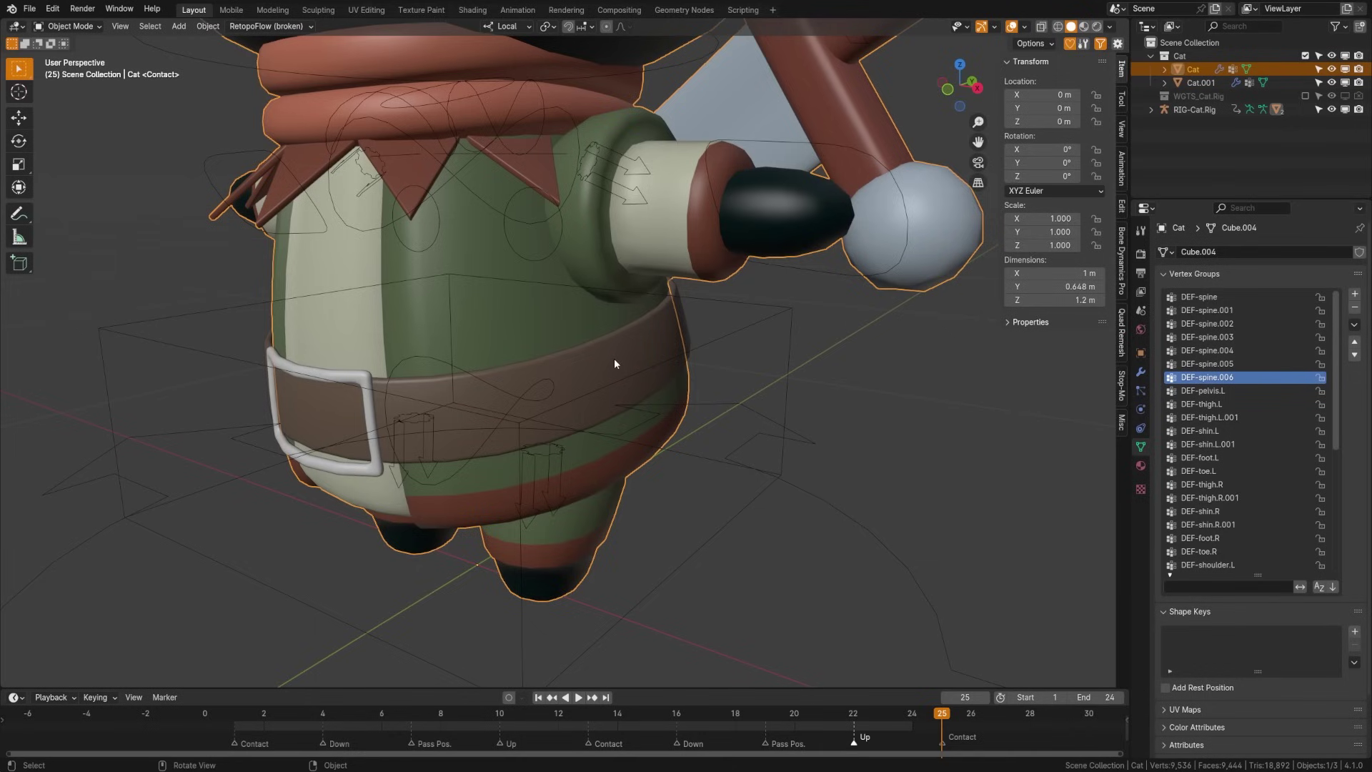
With Cat.001 active after Cat, transfer weights in Weight Paint with Source Layers set to By Name.
click(590, 365)
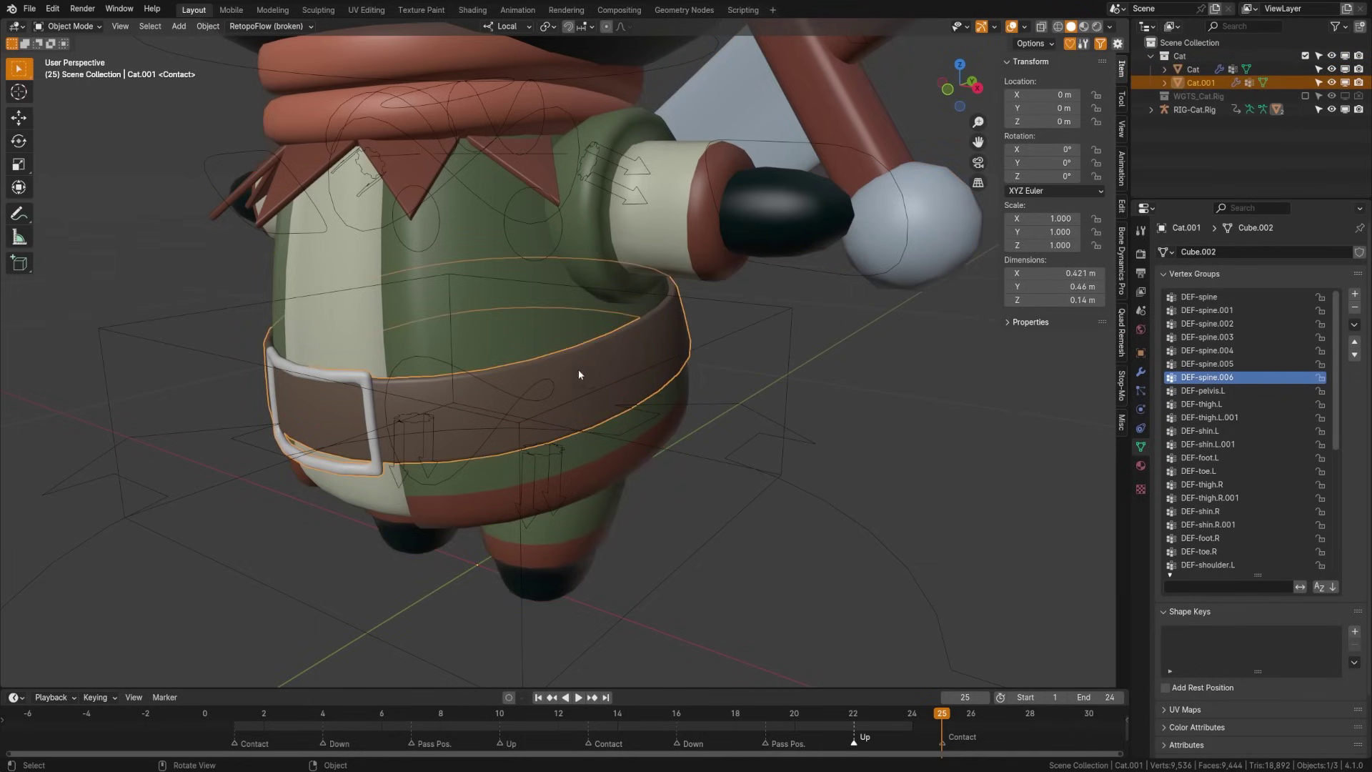
click(505, 328)
shift+click(579, 375)
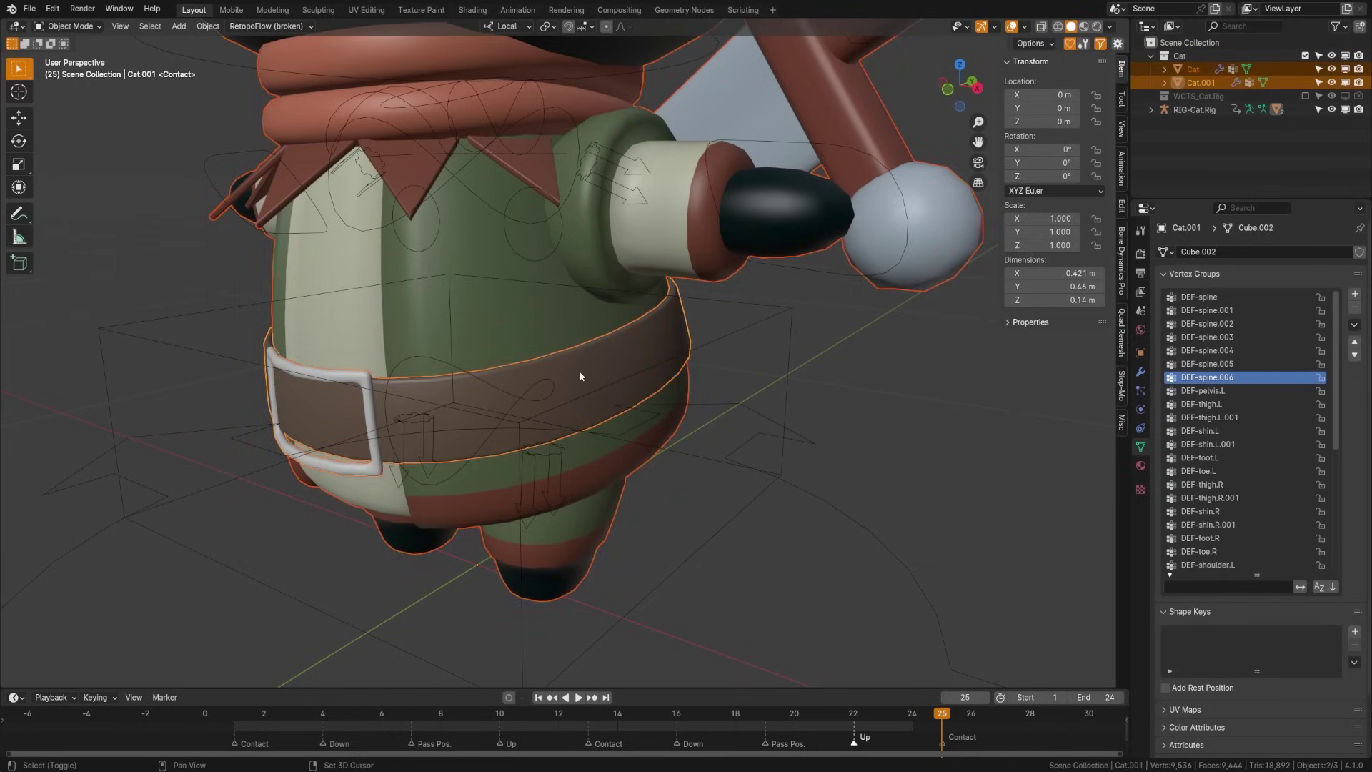
key(ctrl+Tab)
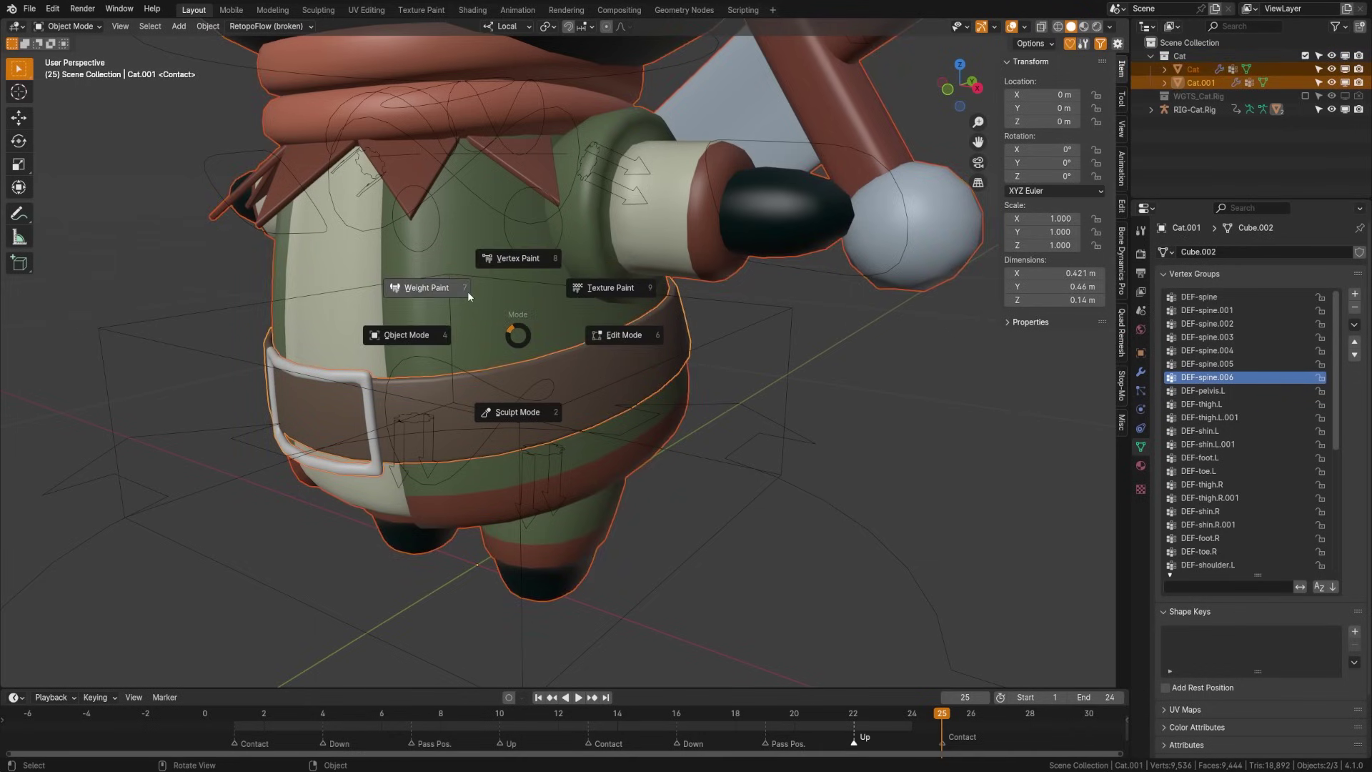
click(467, 290)
click(215, 25)
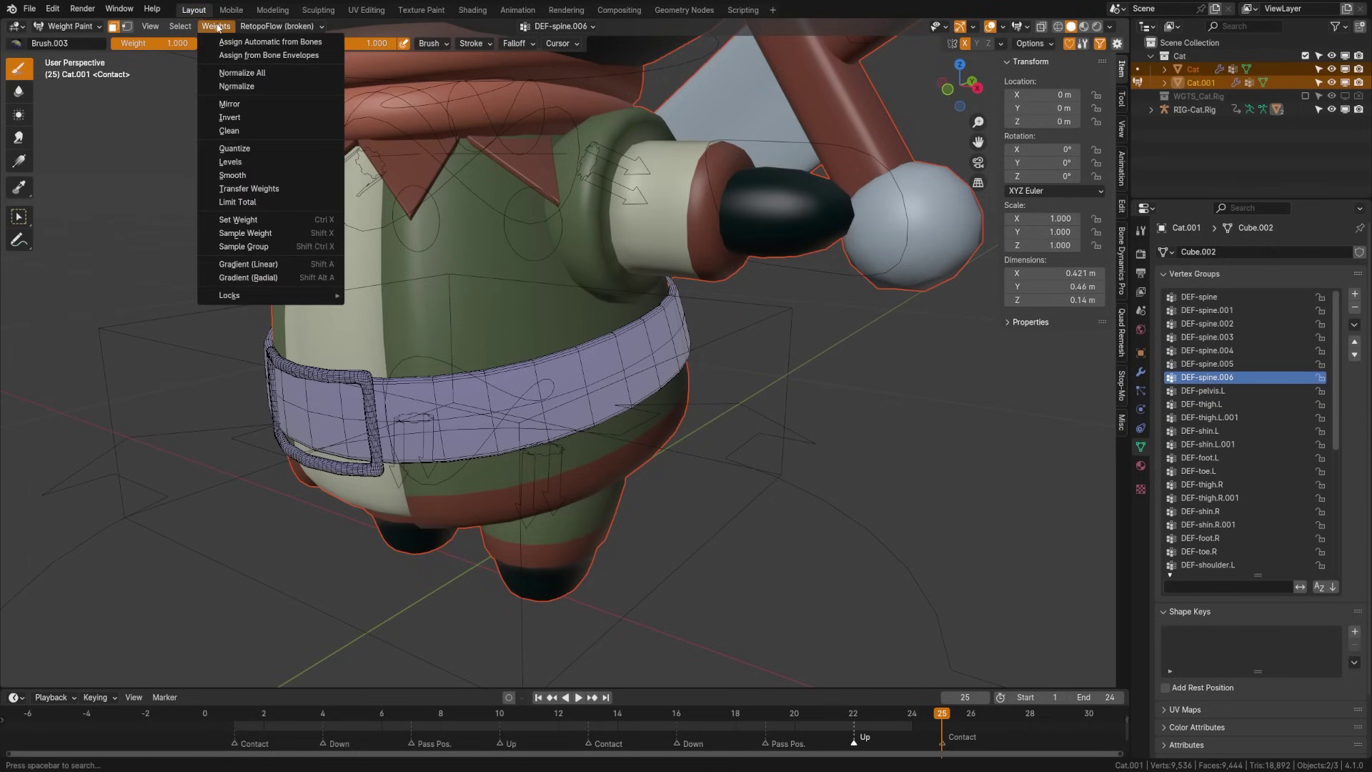
click(249, 188)
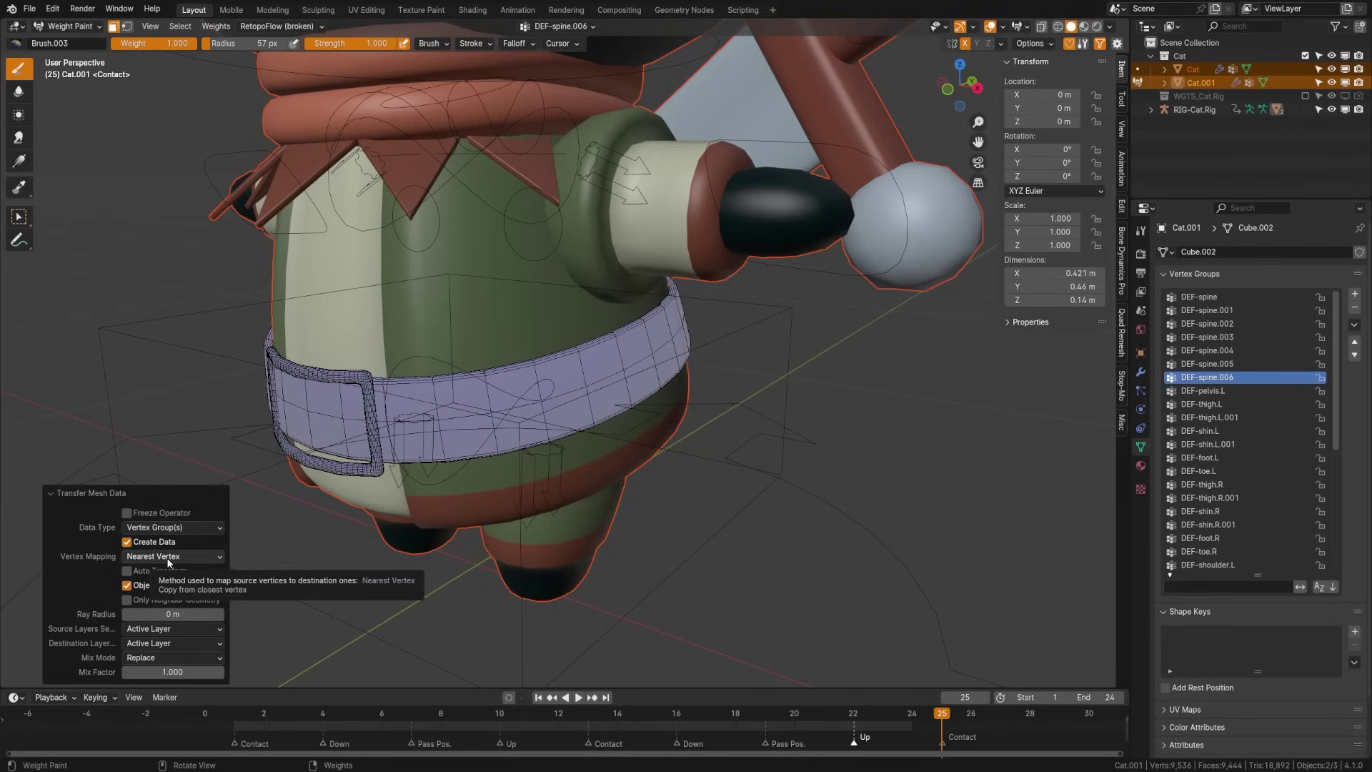
click(144, 632)
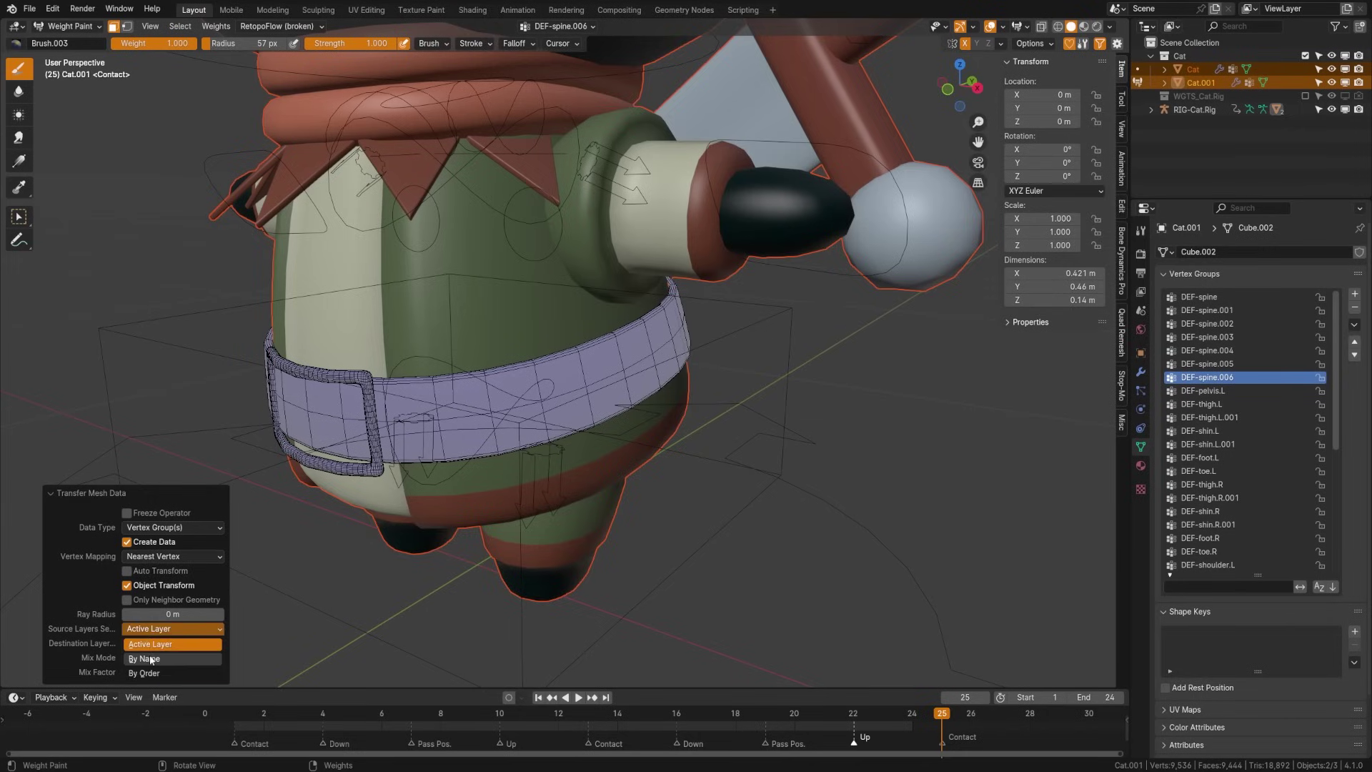
click(143, 658)
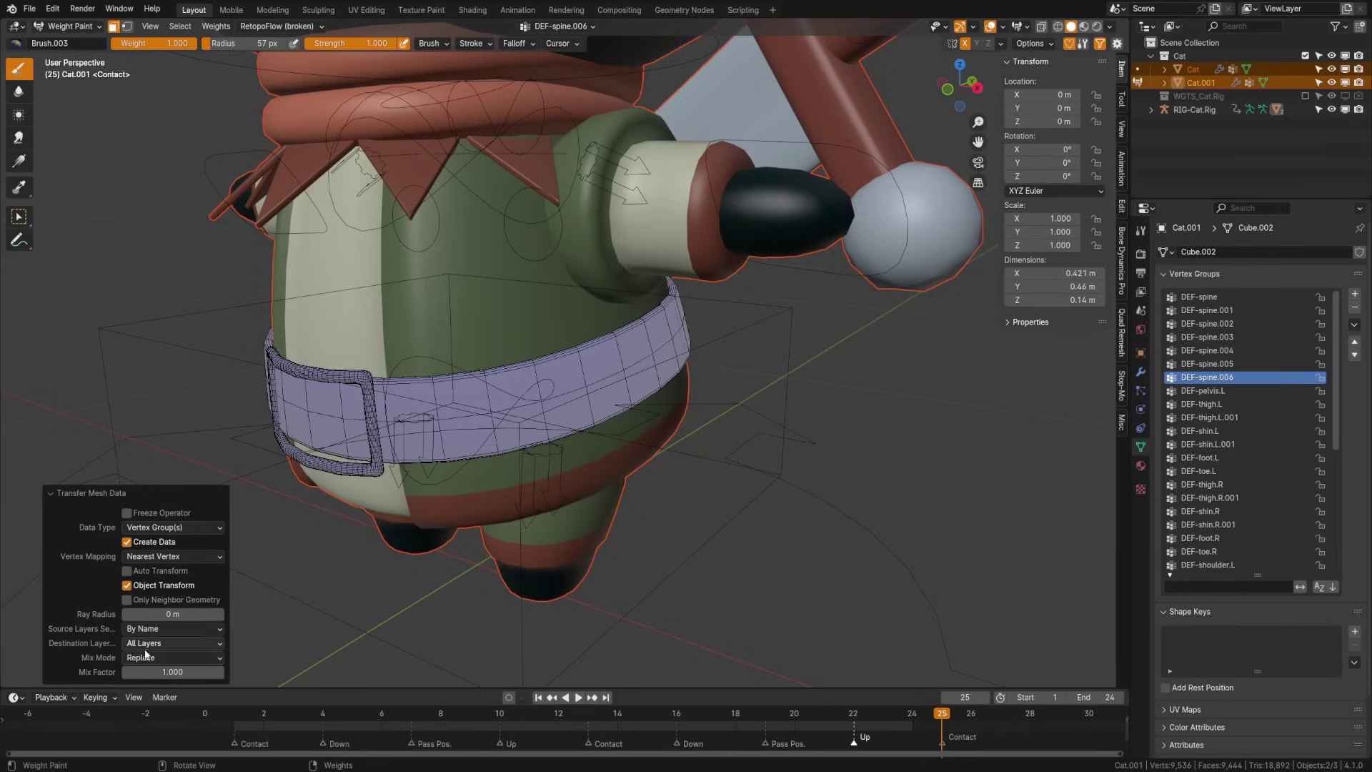
Check the belt's DEF-spine through DEF-spine.006 vertex groups carry weights, then return to Object Mode.
click(1246, 312)
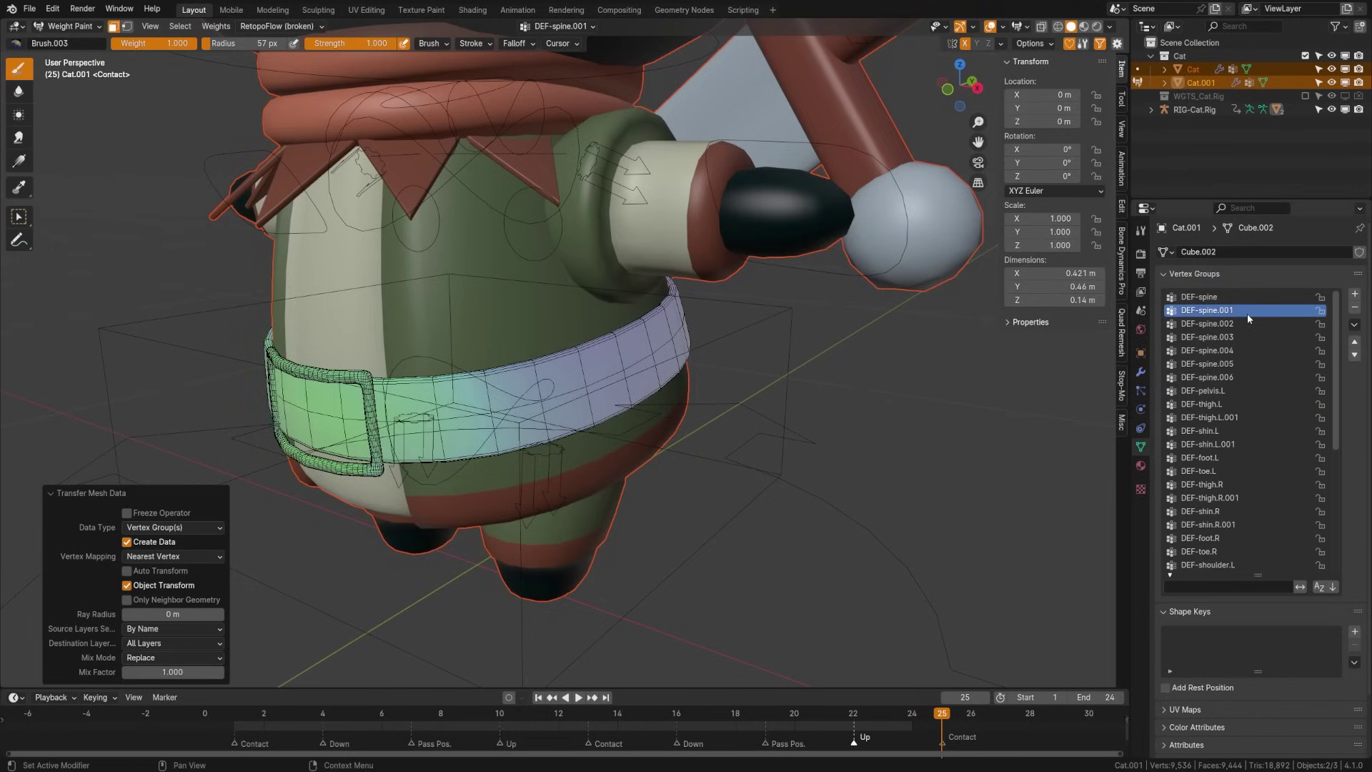
click(1237, 323)
click(1232, 337)
click(1229, 350)
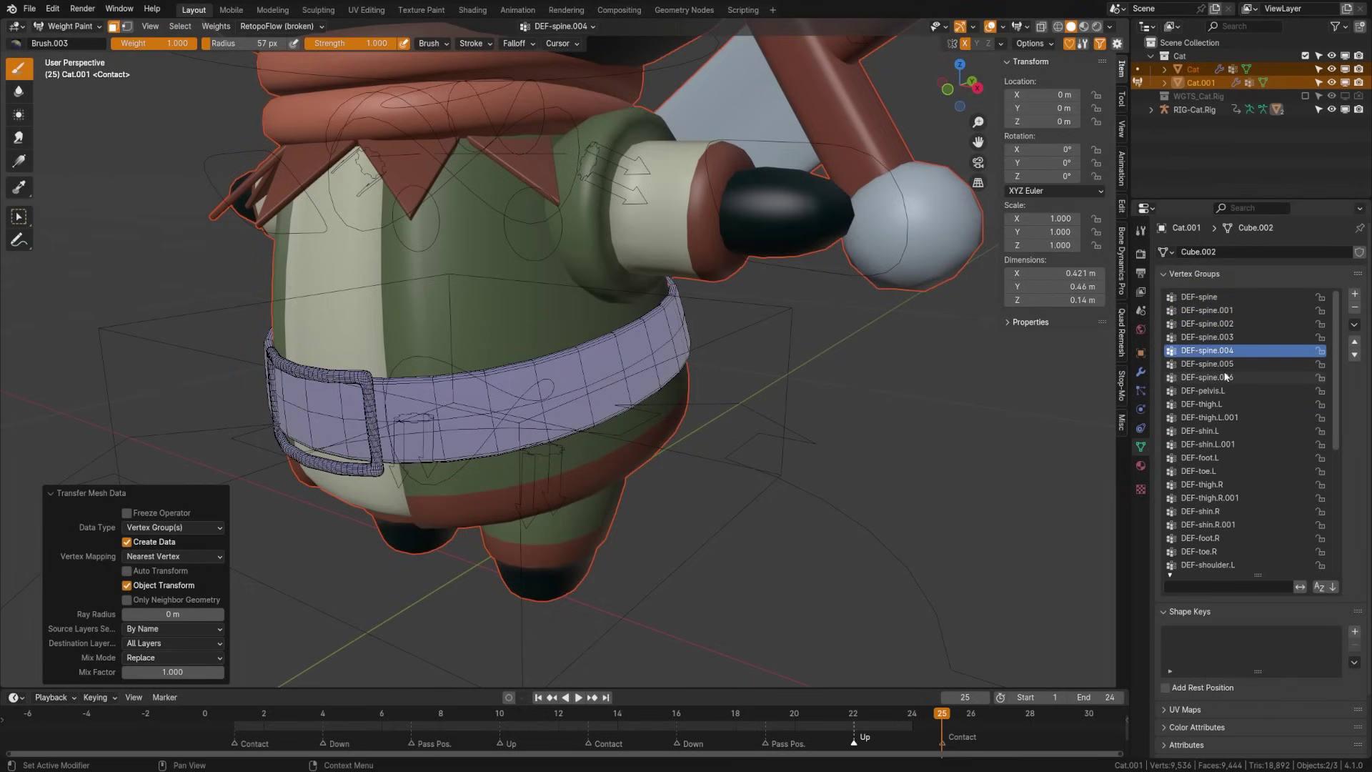
click(1224, 376)
click(1226, 298)
click(1226, 313)
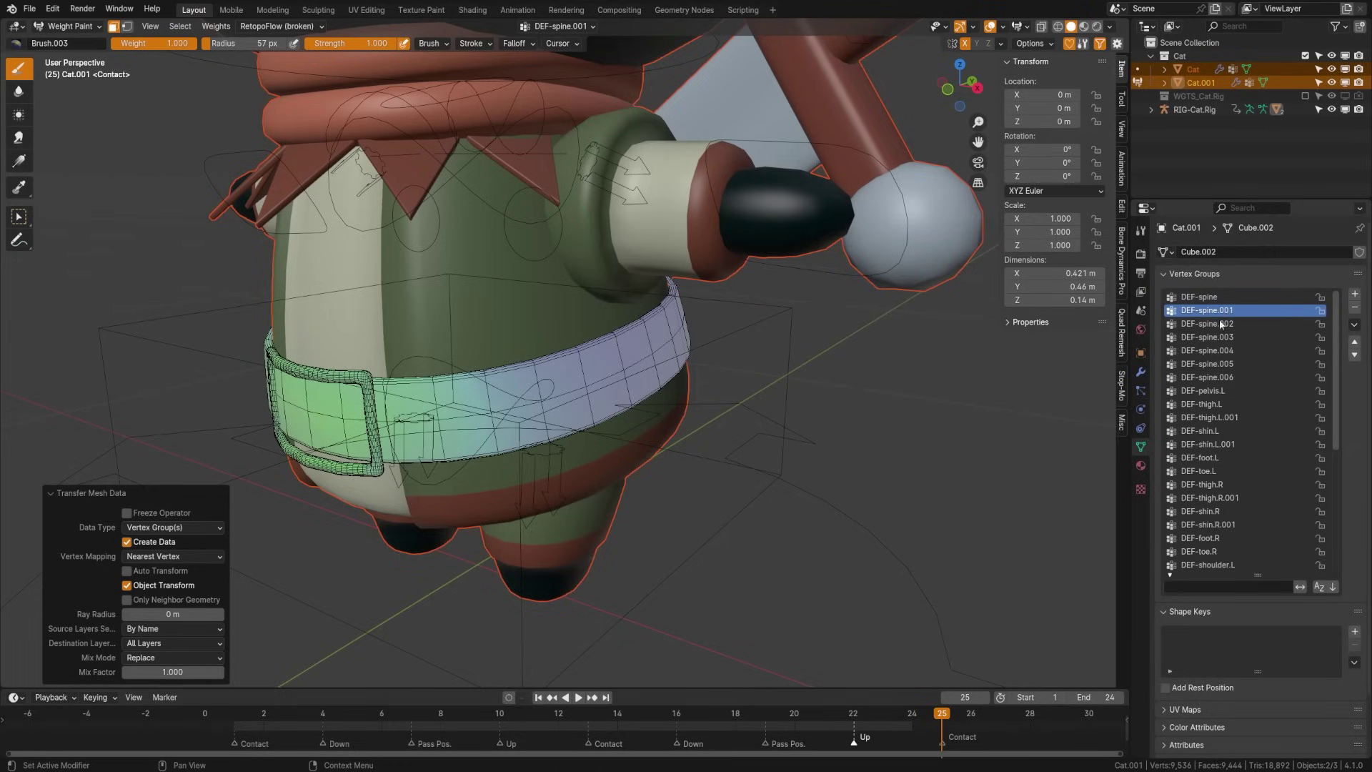
key(ctrl+Tab)
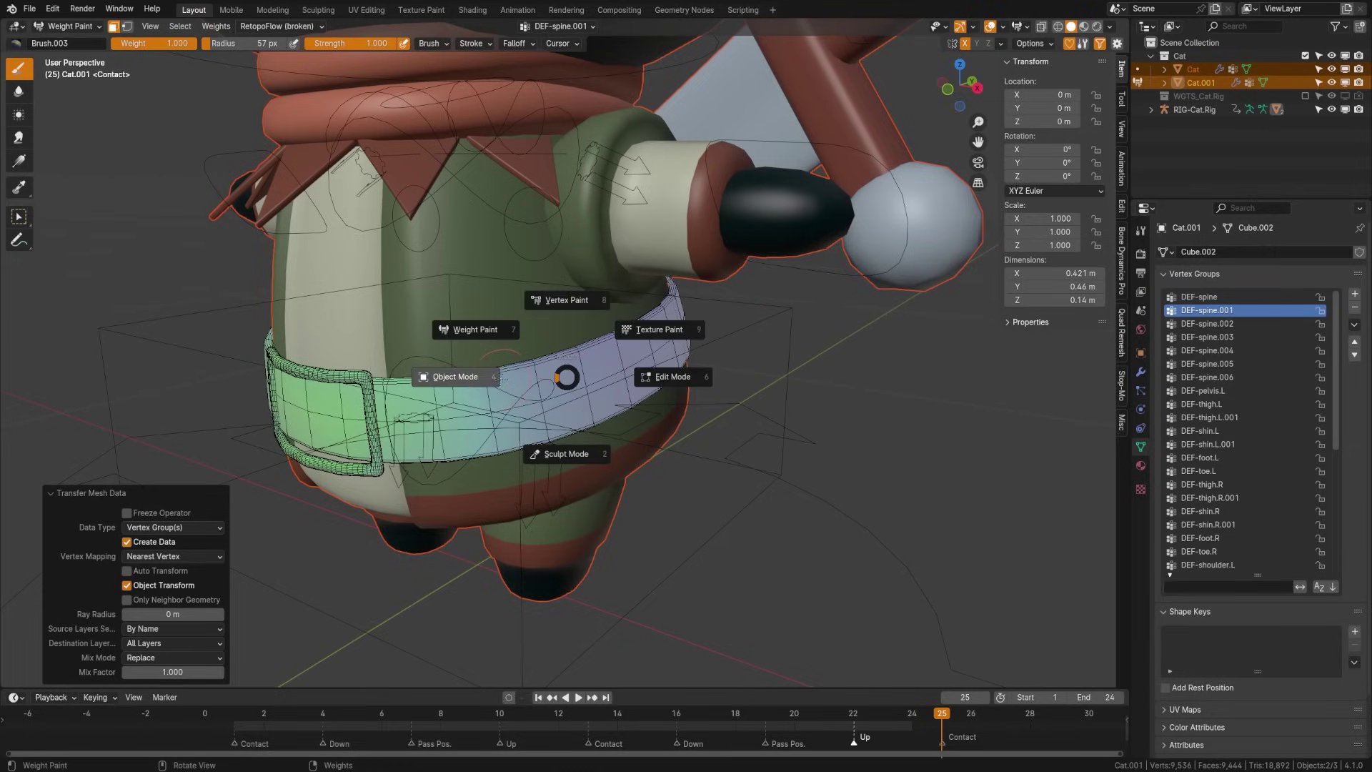
click(433, 354)
middle_drag(433, 354, 487, 318)
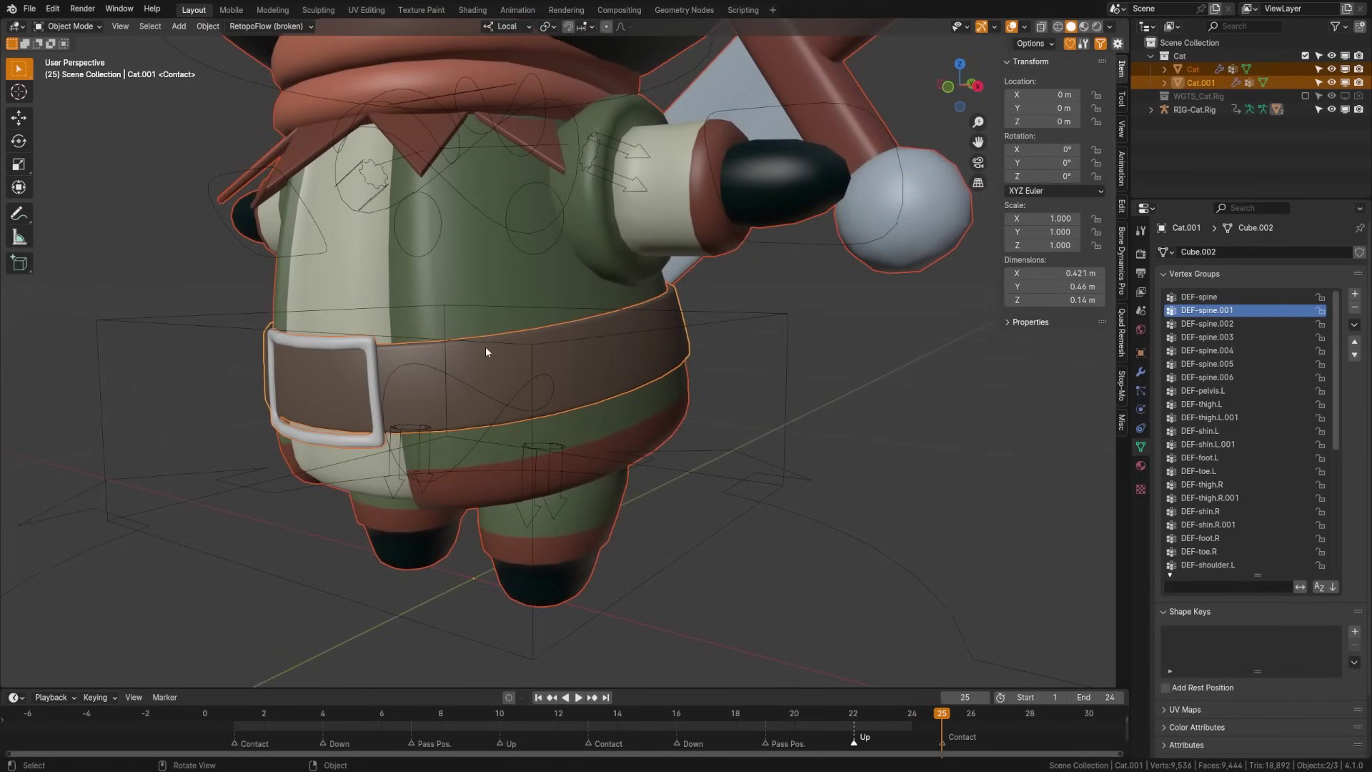
Join the belt Cat.001 back into the Cat body mesh with Ctrl+J.
click(489, 341)
shift+click(472, 291)
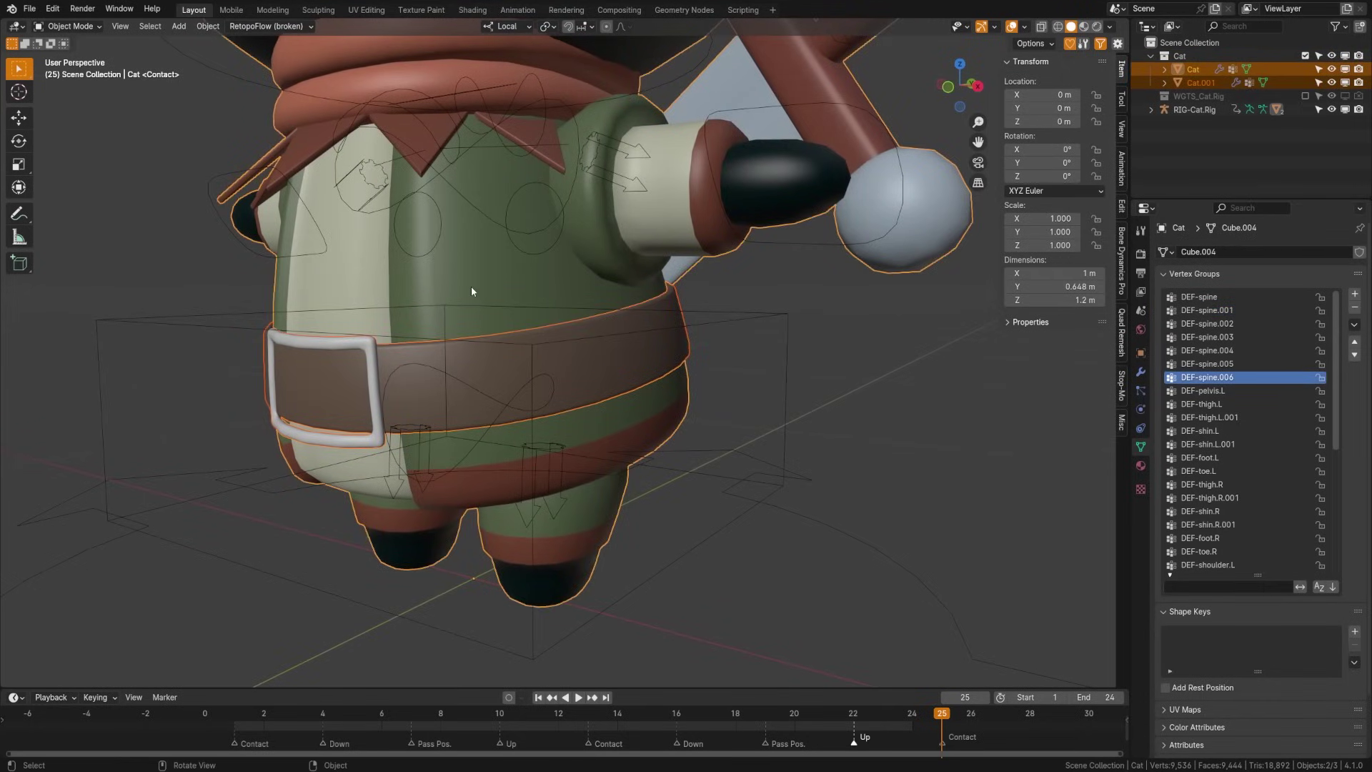
key(ctrl+j)
scroll(507, 281, down, 5)
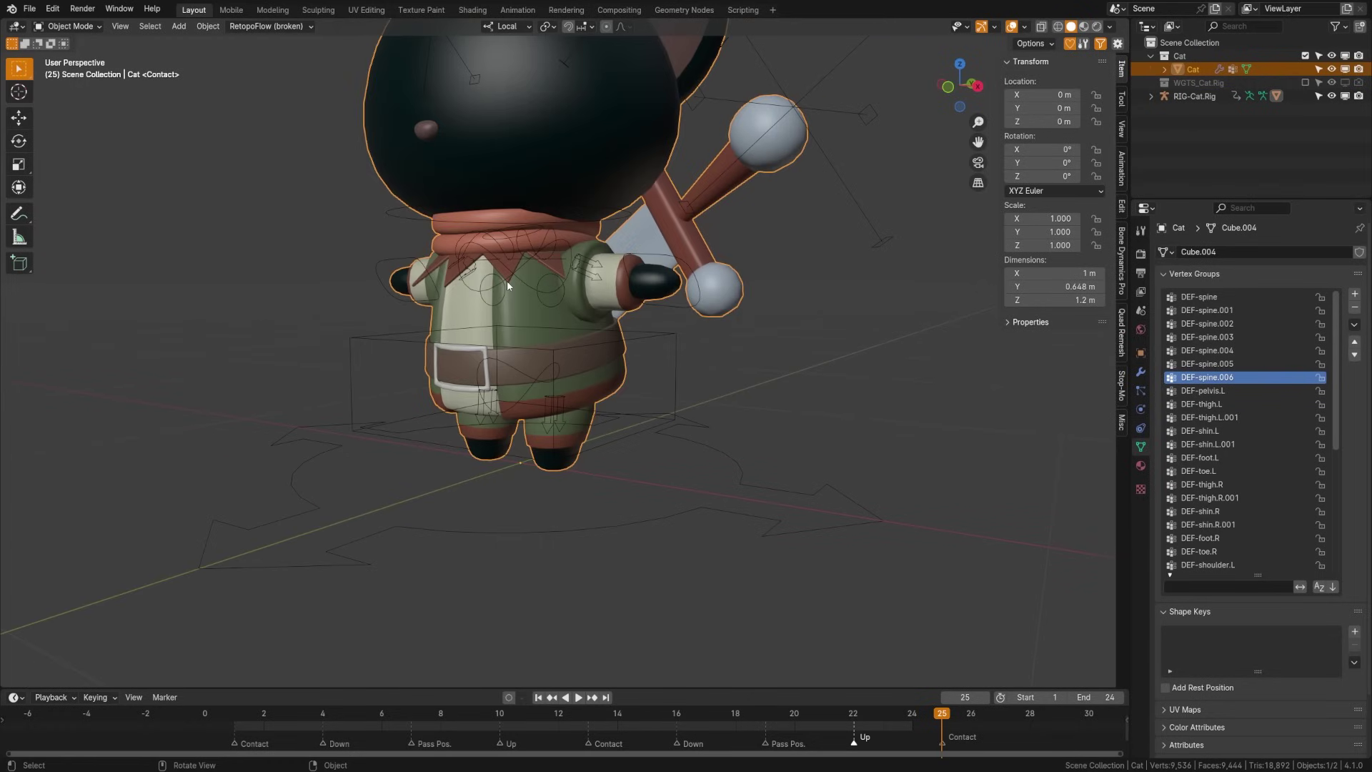
shift+middle_drag(536, 341, 540, 348)
In Pose Mode on RIG-Cat.Rig, test-rotate and test-move the torso control, cancelling both.
click(643, 390)
key(Tab)
click(650, 472)
key(r)
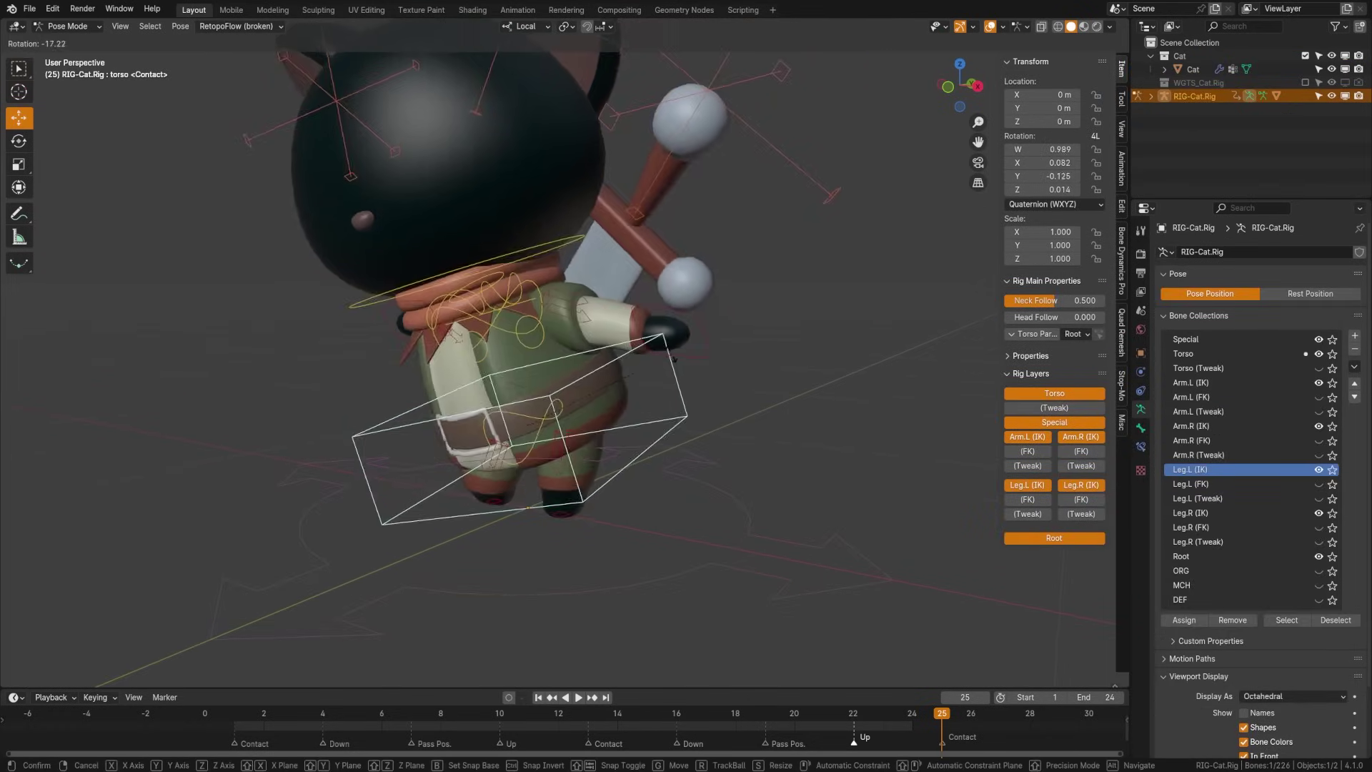
key(Escape)
key(KP_3)
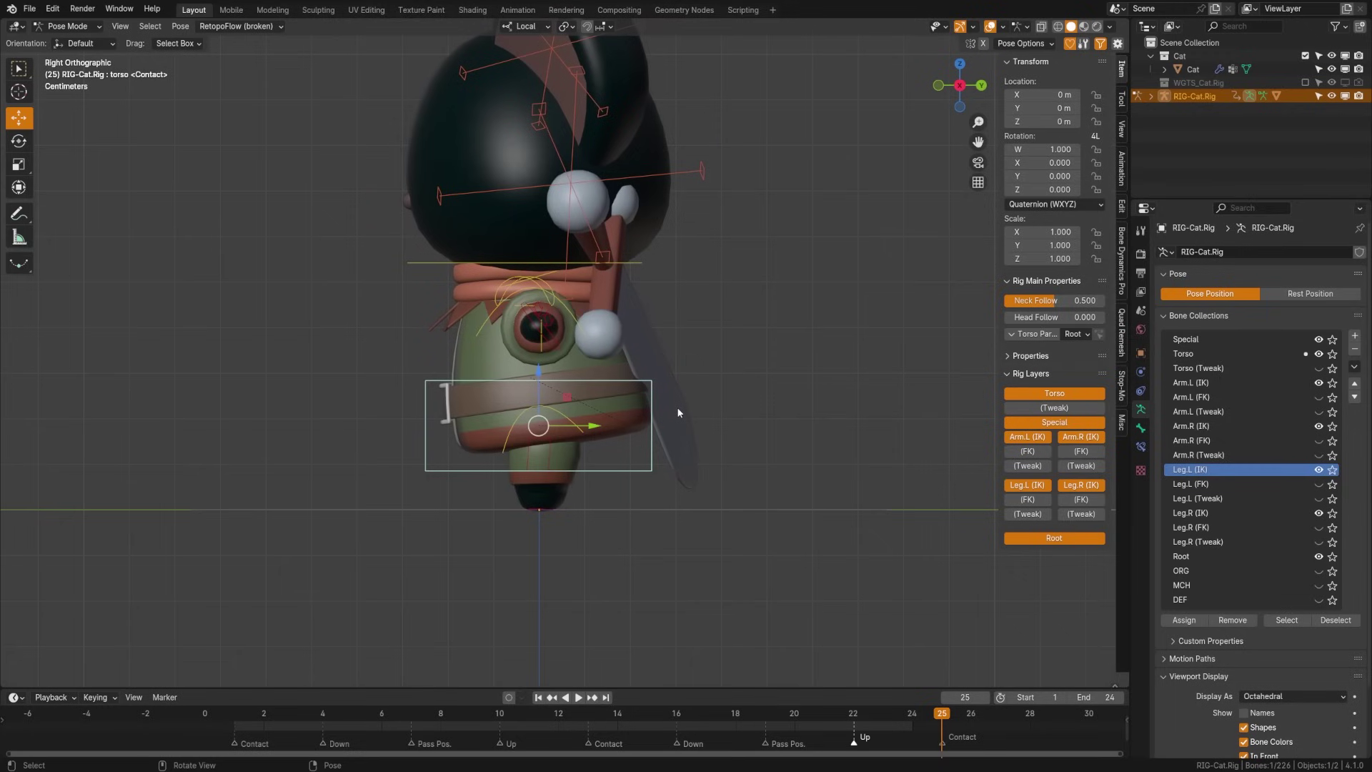
key(g)
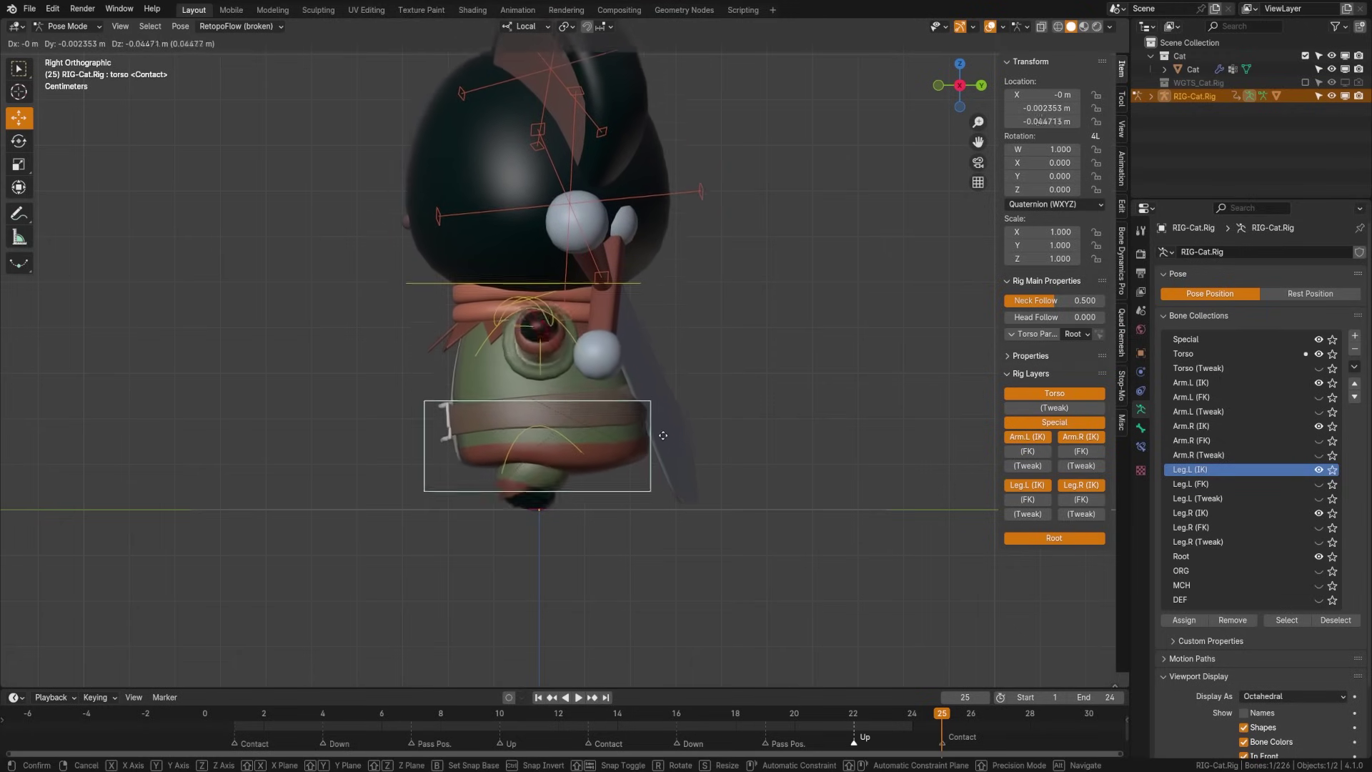
right_click(659, 419)
middle_drag(554, 325, 609, 417)
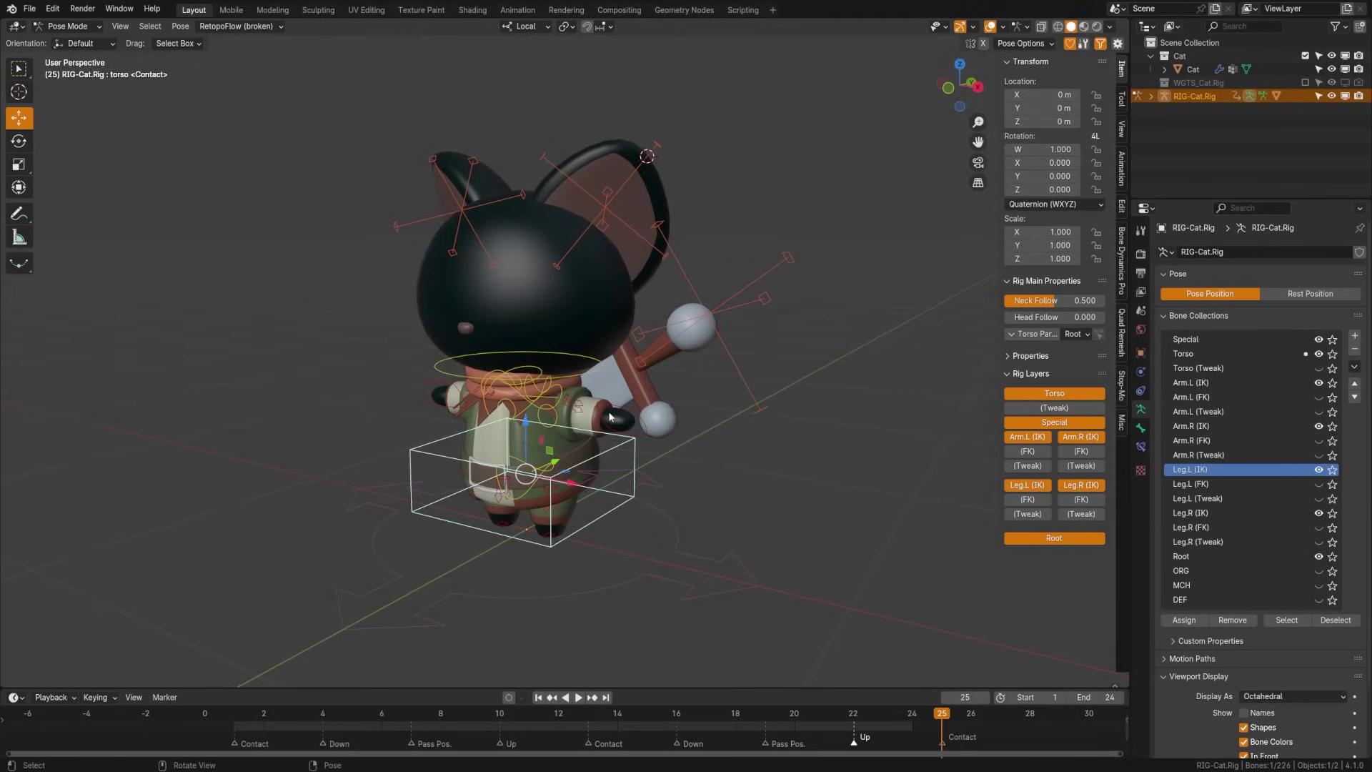
middle_drag(514, 463, 622, 471)
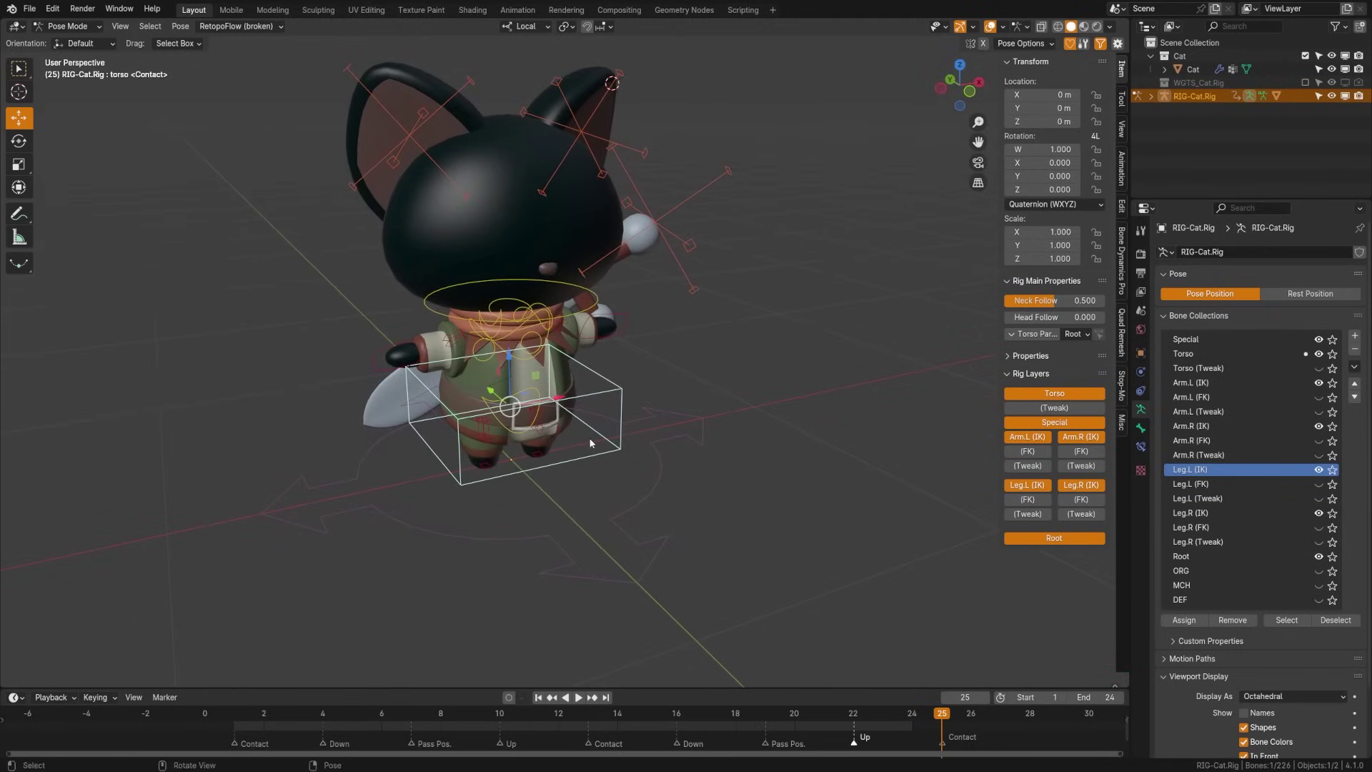